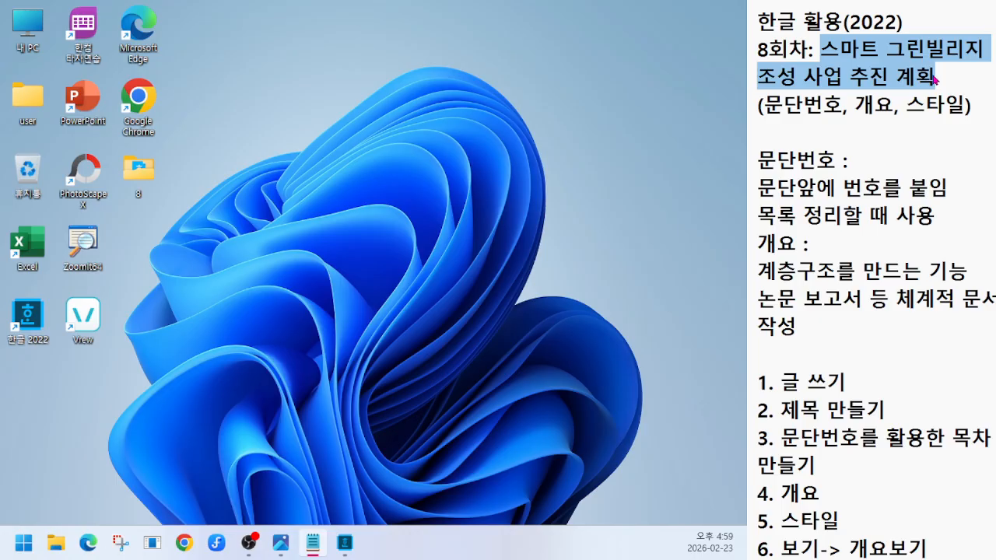
Step: Review the lesson notes describing paragraph numbering (문단번호) and outlines (개요)
click(982, 103)
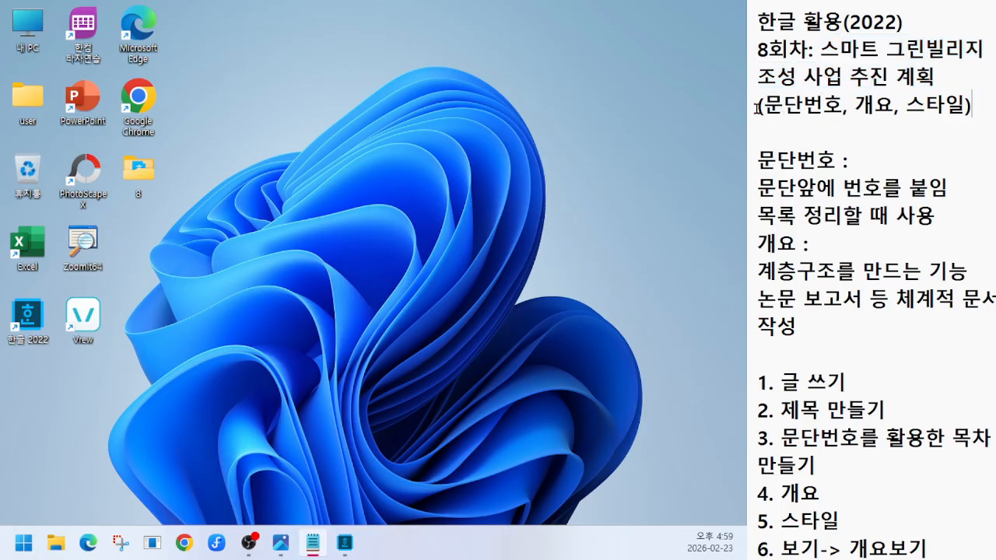
drag(757, 107, 974, 109)
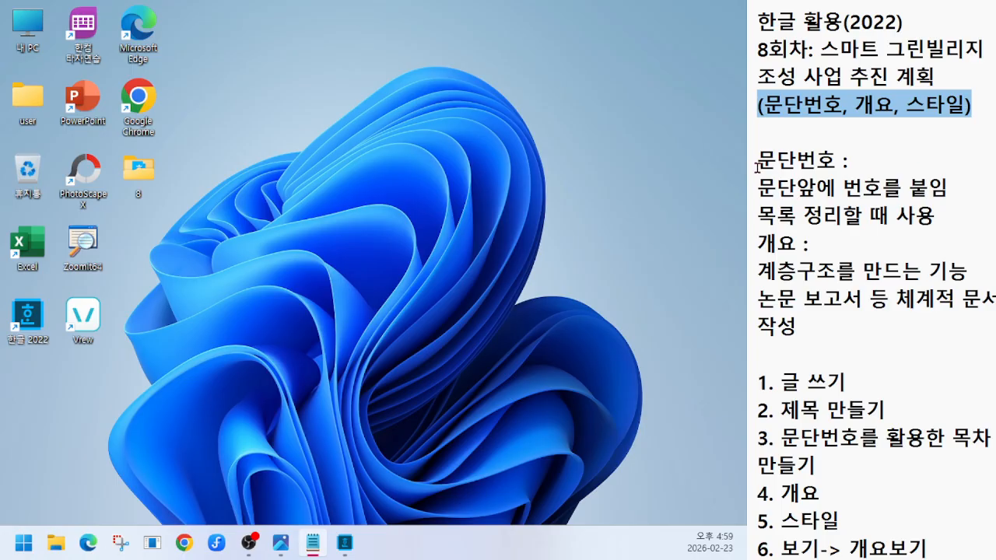
drag(756, 160, 943, 220)
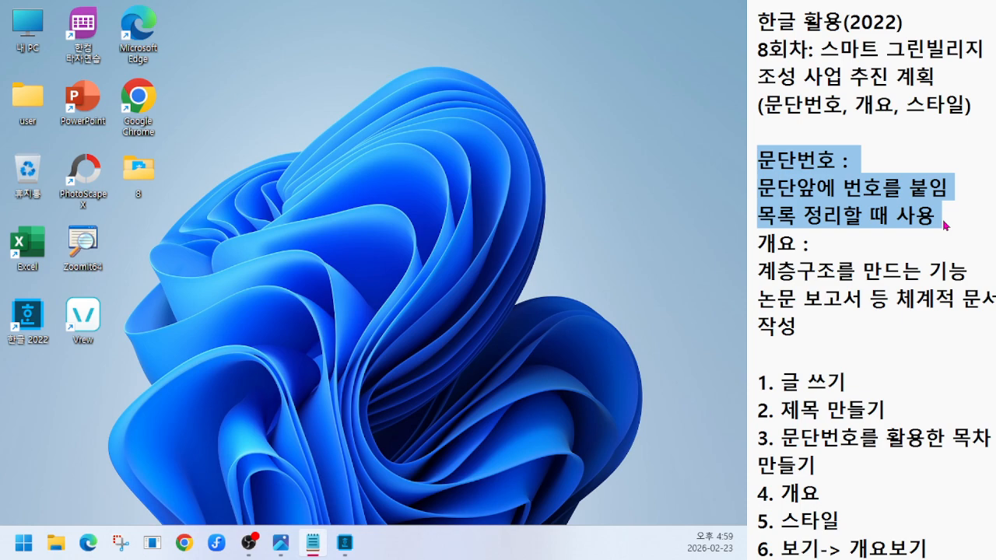
drag(761, 246, 868, 325)
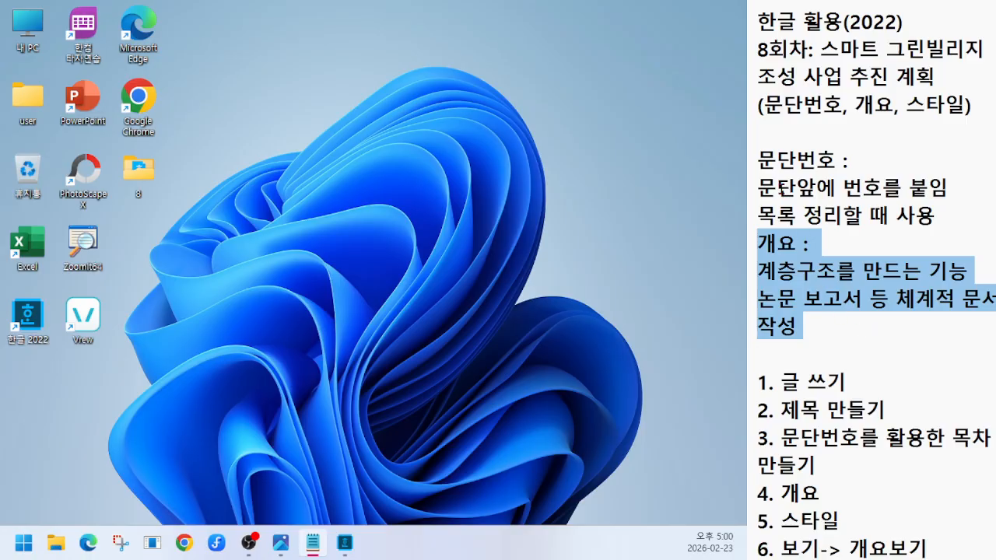
drag(759, 161, 945, 221)
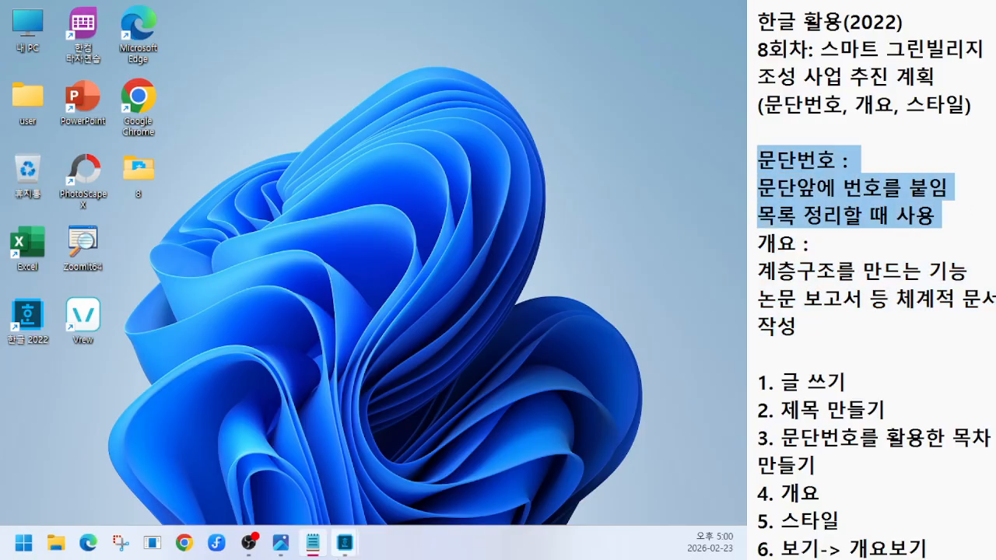
Step: Switch to the 문단번호.hwpx document in Hangul and give the 정보화교육 line the pink square picture bullet
mouse_move(346, 546)
click(411, 480)
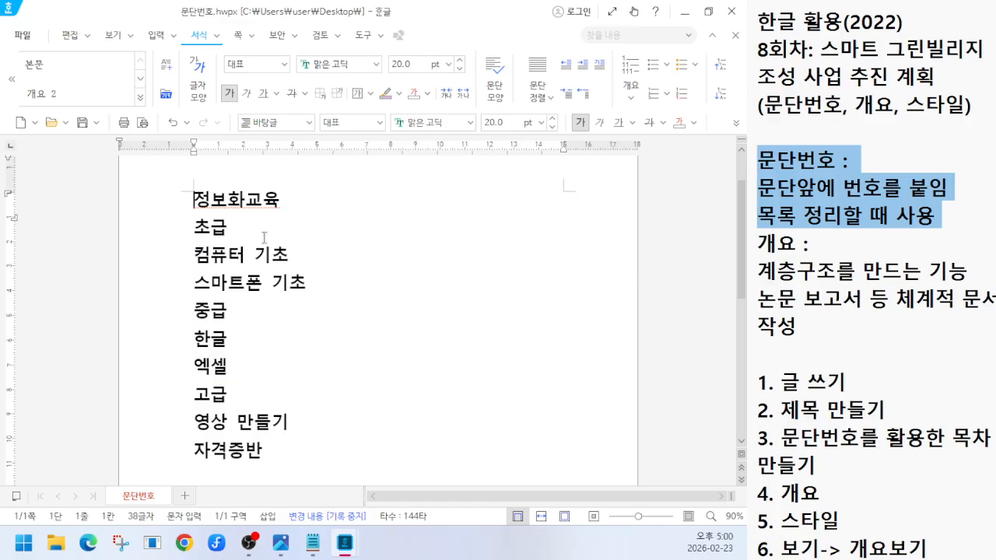
drag(194, 198, 345, 219)
click(192, 200)
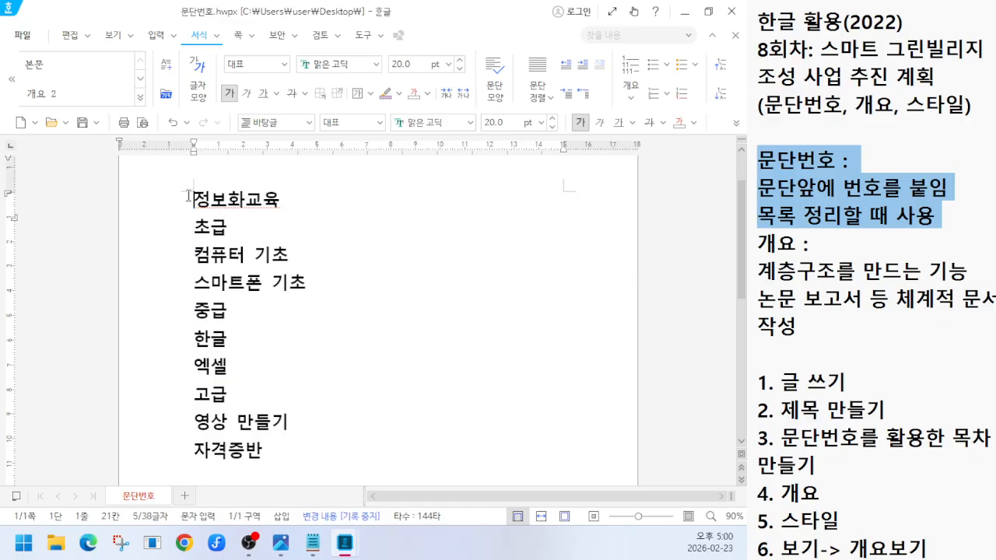
click(693, 68)
click(693, 68)
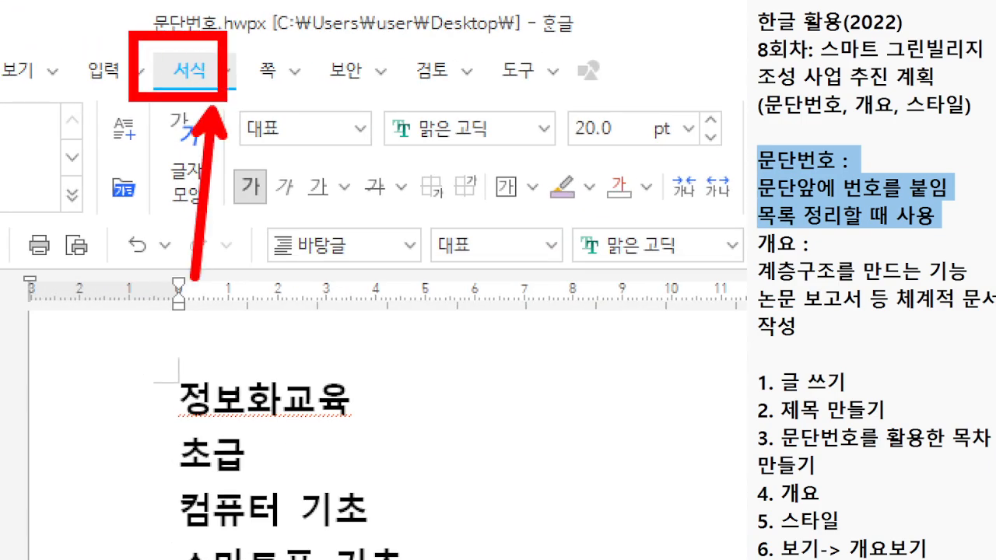
click(695, 68)
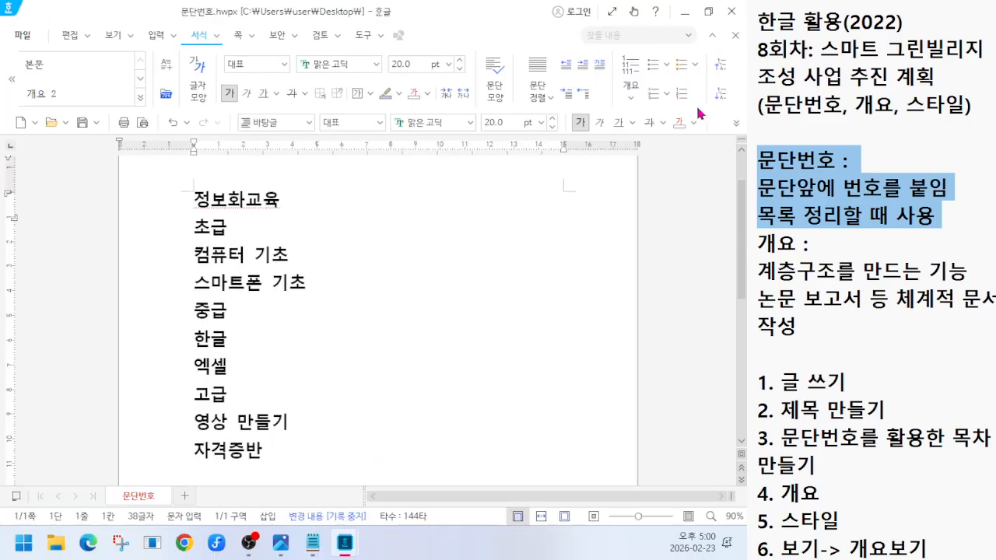
click(695, 64)
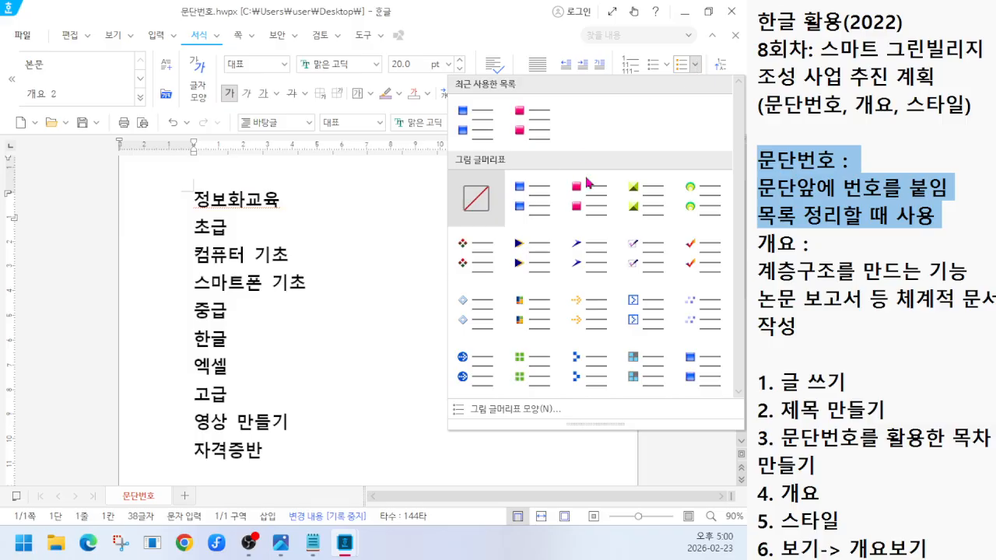
click(588, 181)
click(196, 232)
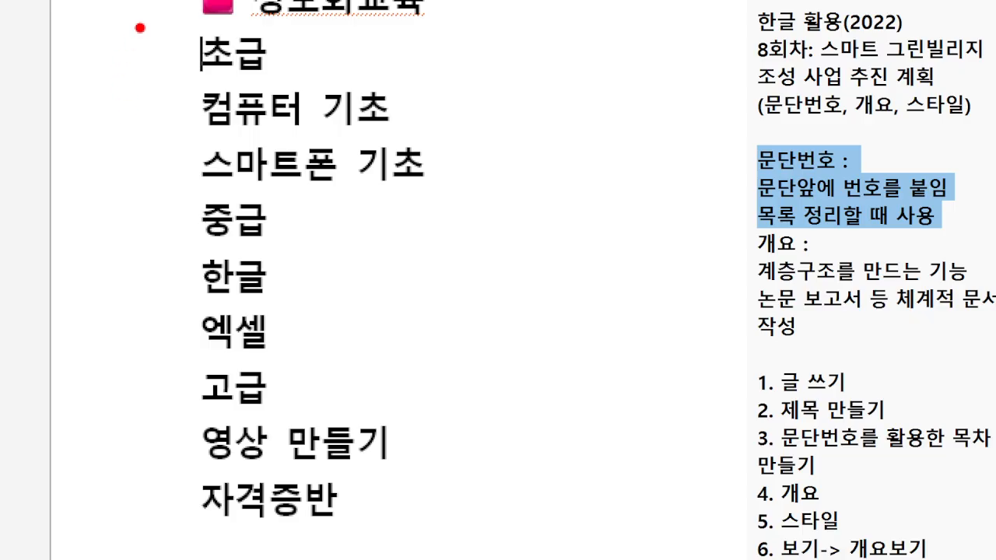
drag(140, 28, 144, 73)
click(161, 64)
mouse_move(144, 200)
mouse_down()
mouse_move(162, 227)
mouse_move(185, 230)
mouse_up()
click(199, 225)
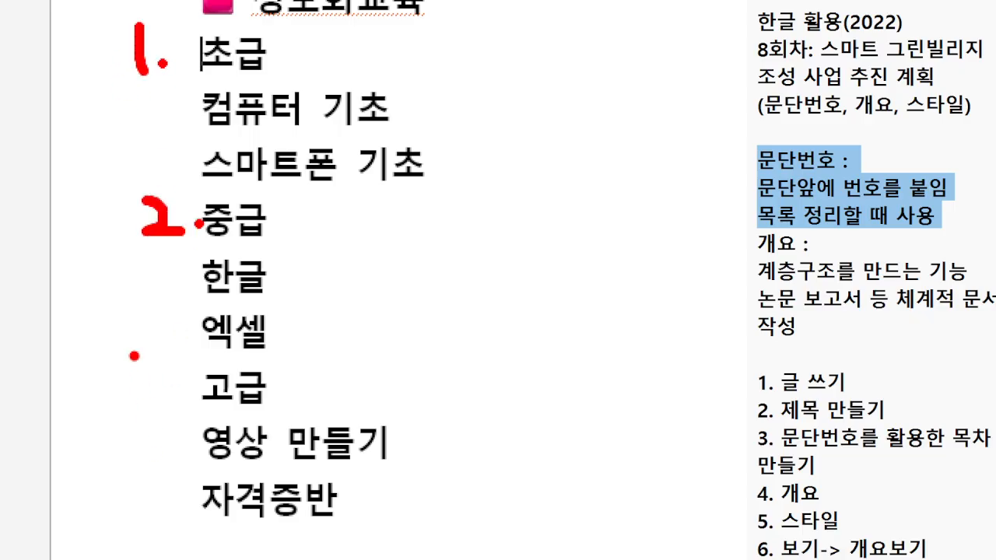
mouse_move(134, 356)
mouse_down()
mouse_move(148, 388)
mouse_move(131, 405)
mouse_up()
click(182, 394)
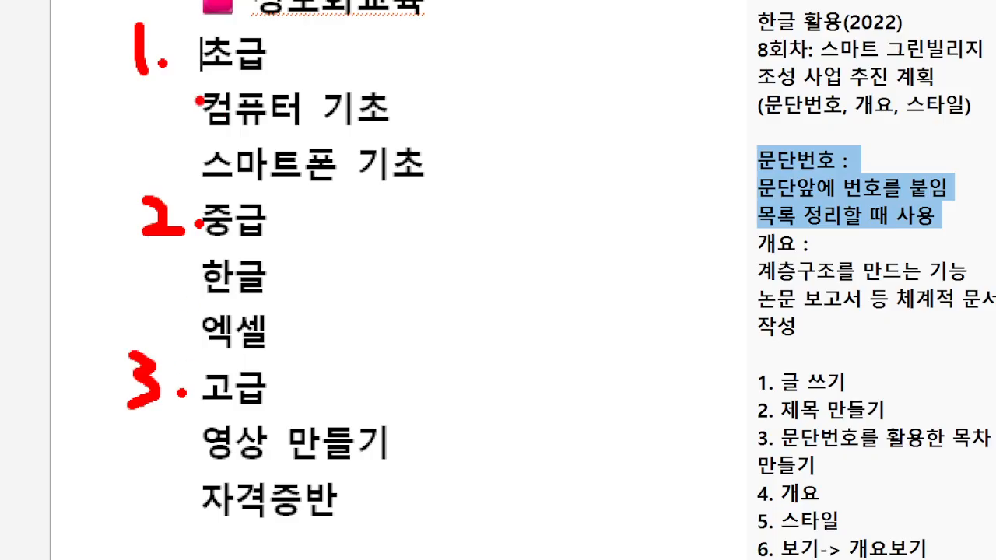
mouse_move(200, 99)
mouse_down()
mouse_move(186, 165)
mouse_move(199, 172)
mouse_up()
drag(211, 265, 211, 342)
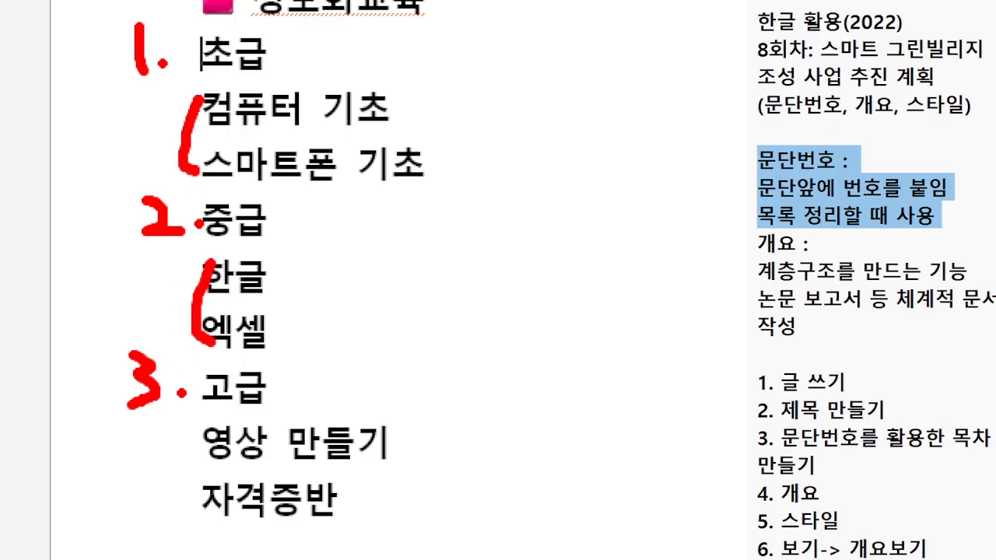
mouse_move(205, 428)
mouse_down()
mouse_move(179, 515)
mouse_move(193, 534)
mouse_up()
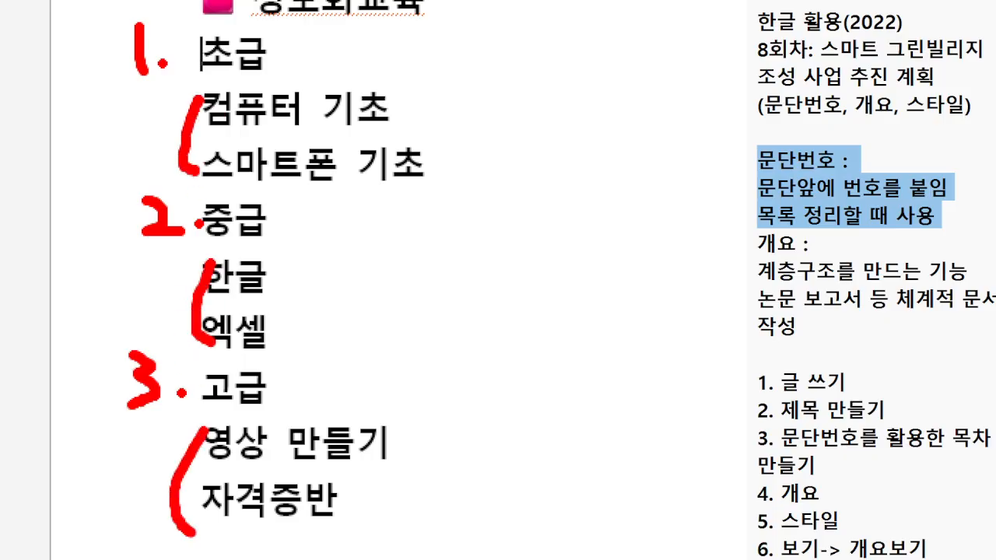
key(Escape)
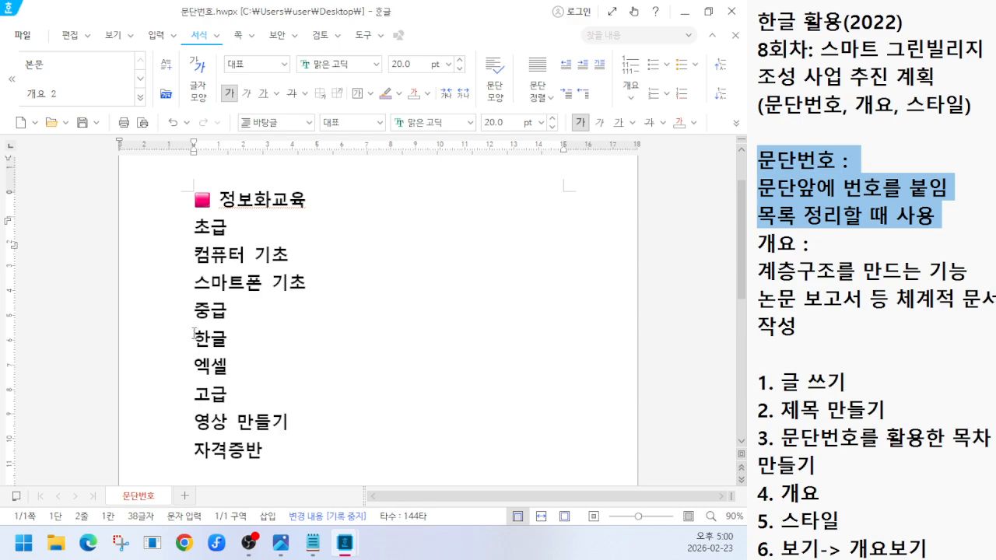
drag(177, 226, 167, 253)
drag(161, 303, 178, 323)
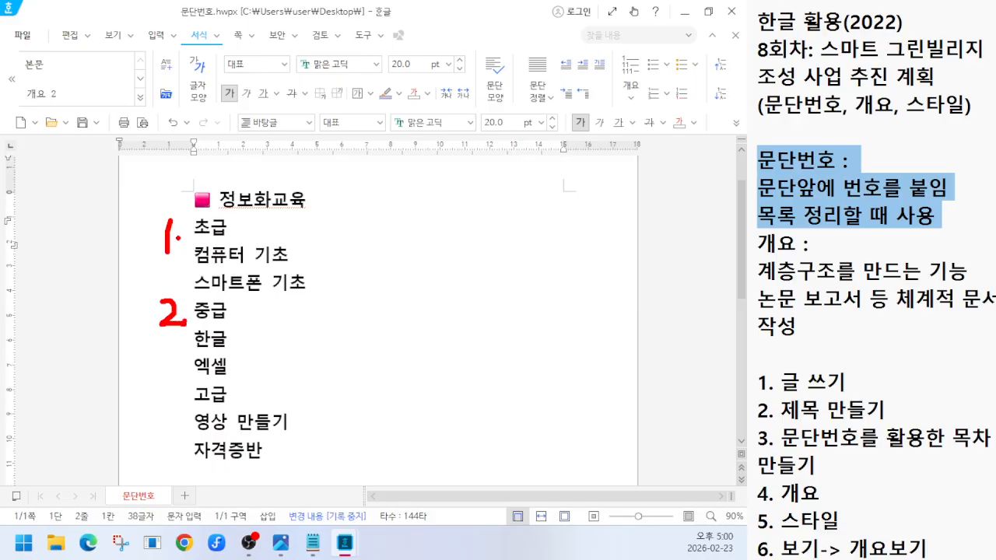
mouse_move(158, 383)
mouse_down()
mouse_move(172, 400)
mouse_move(162, 413)
mouse_up()
key(Escape)
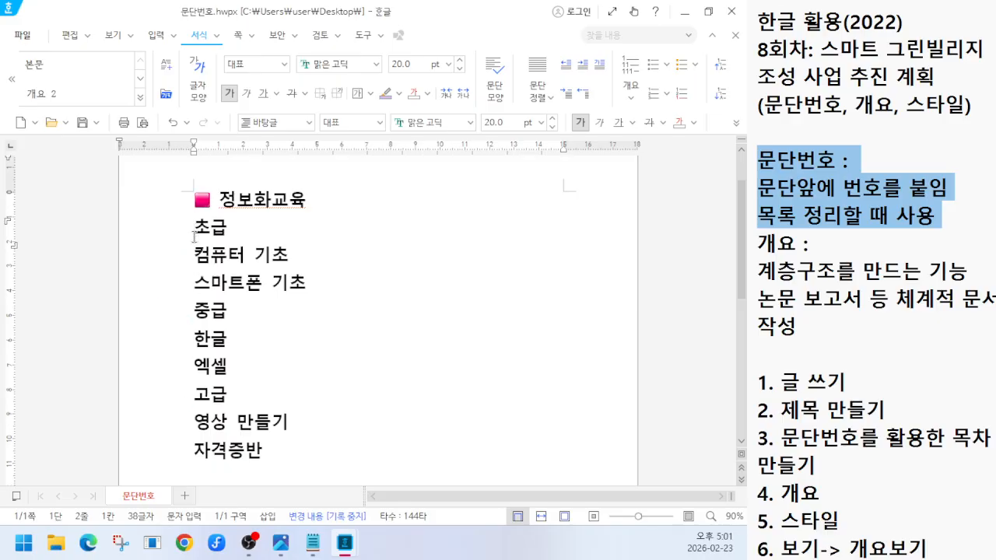
Step: Select the lines from 초급 through 자격증반 and show the available paragraph number formats
drag(209, 242, 325, 456)
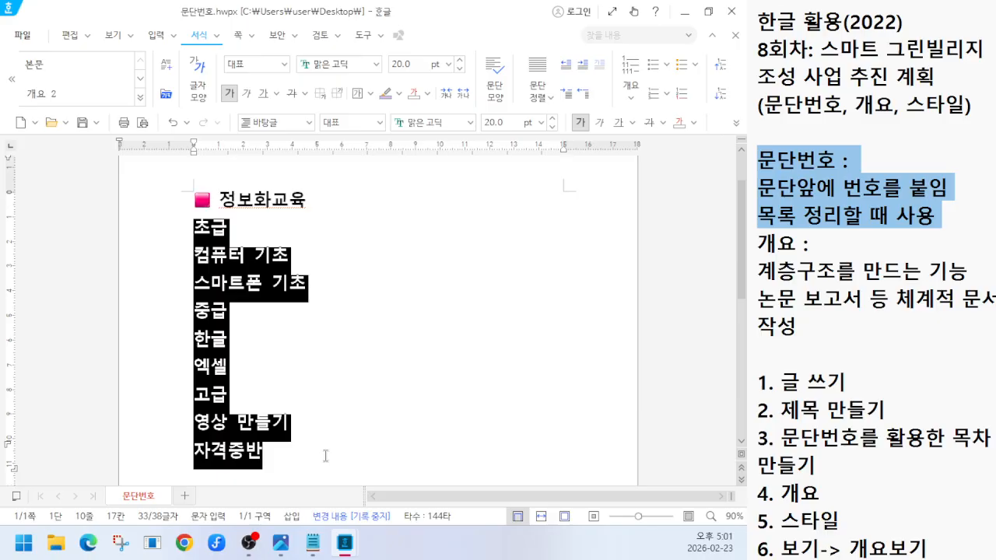
click(666, 93)
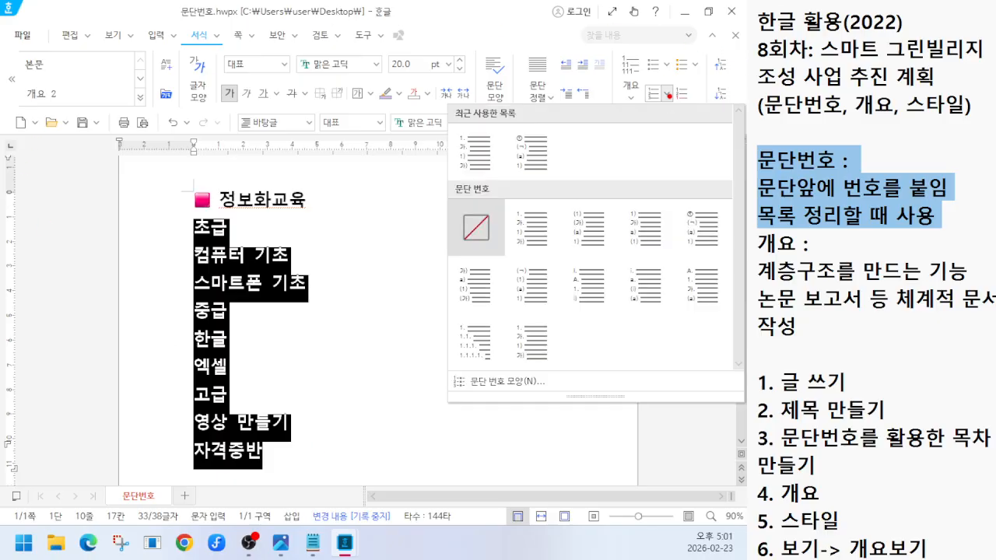
mouse_move(180, 10)
mouse_down()
mouse_move(230, 51)
mouse_move(228, 128)
mouse_move(204, 81)
mouse_move(237, 146)
mouse_up()
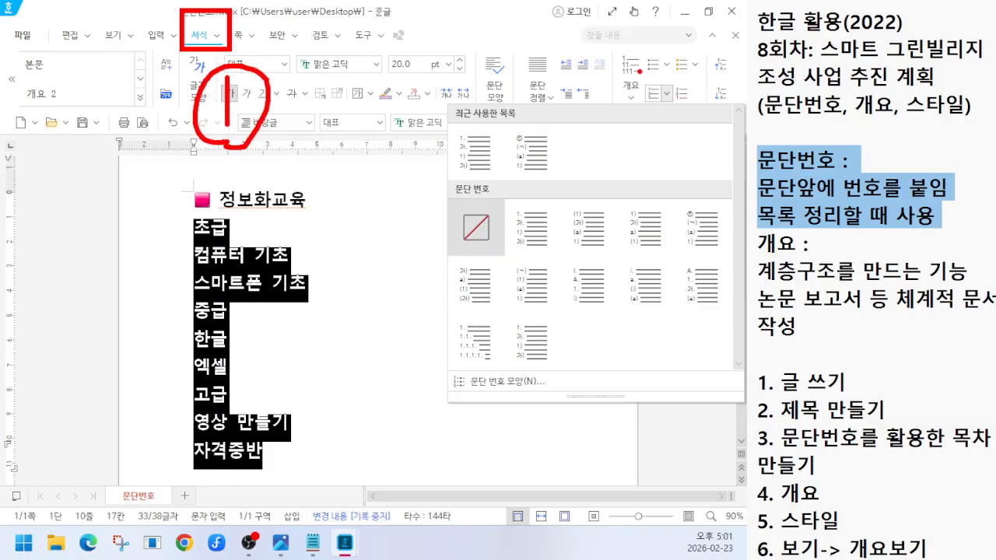
drag(638, 70, 683, 109)
drag(660, 70, 684, 108)
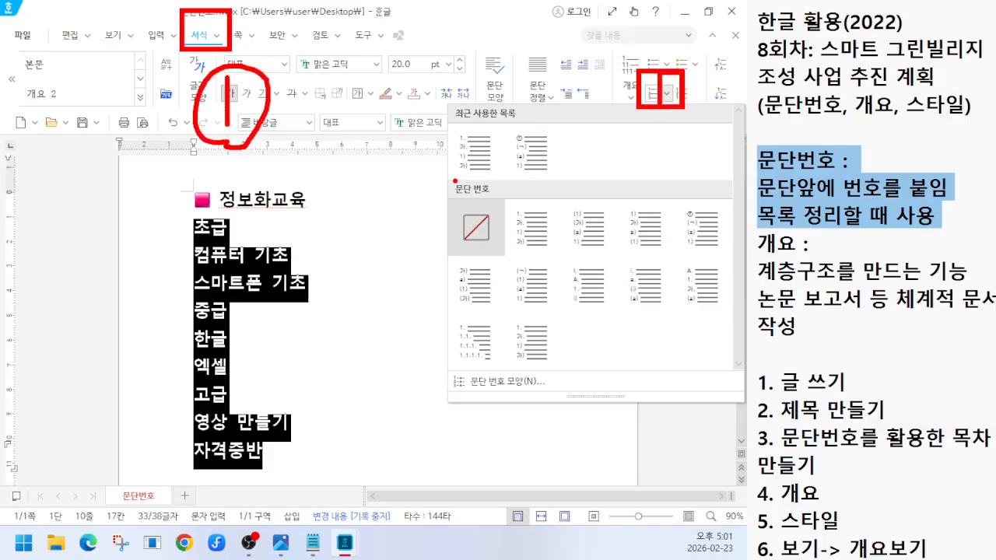
drag(448, 179, 557, 263)
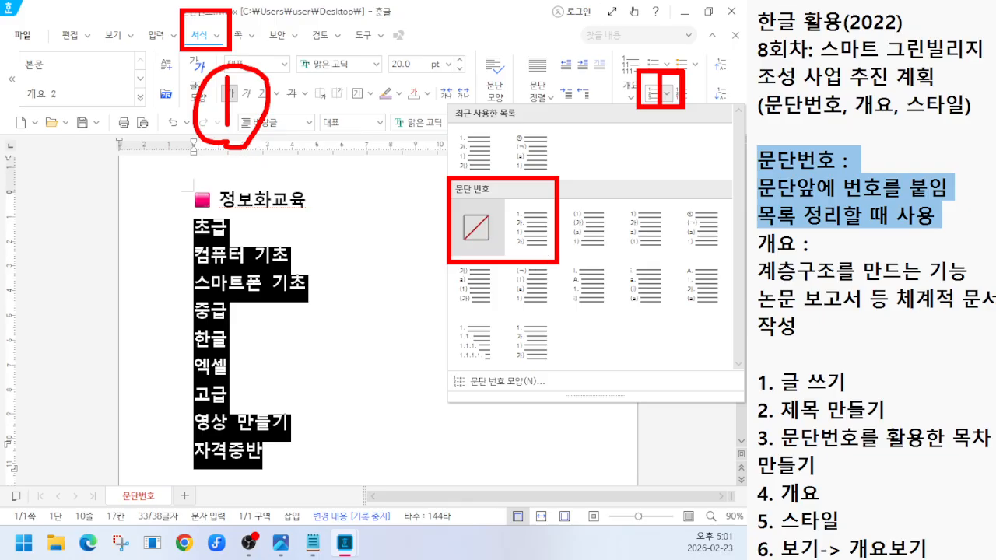
key(Escape)
click(667, 95)
key(ctrl+1)
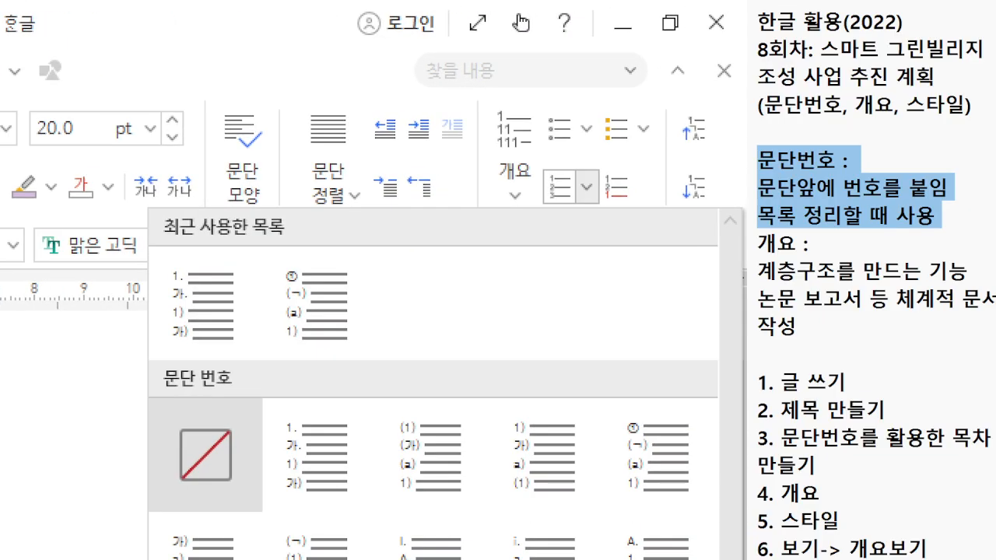
drag(517, 91, 712, 161)
drag(531, 158, 619, 232)
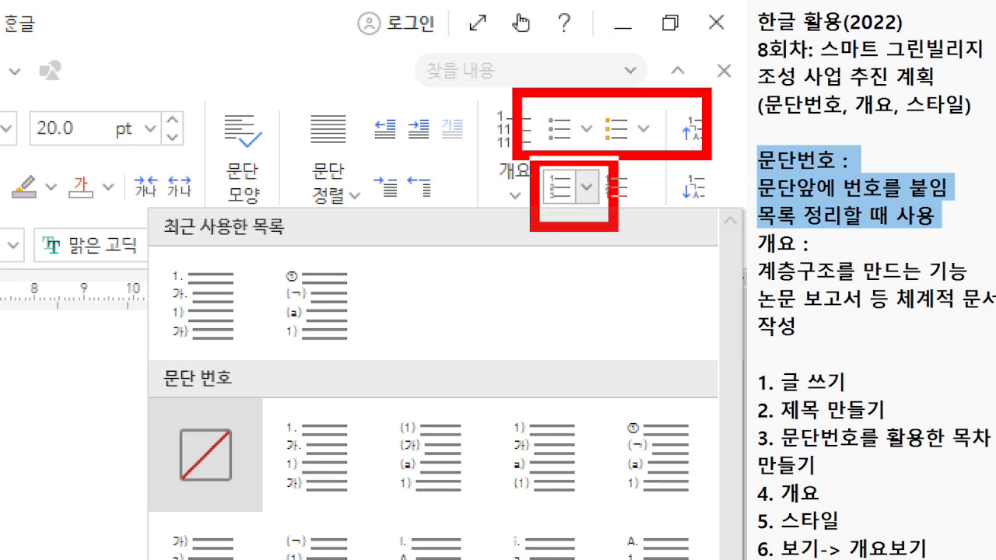
mouse_move(255, 401)
mouse_down()
mouse_move(321, 501)
mouse_move(366, 542)
mouse_up()
drag(336, 416, 422, 287)
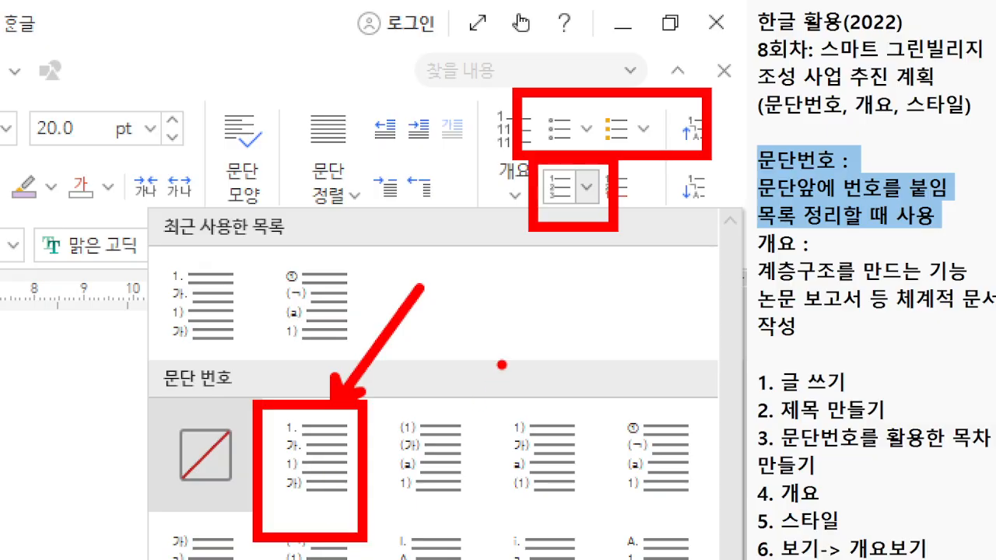
drag(512, 306, 511, 375)
click(533, 371)
mouse_move(585, 324)
mouse_down()
mouse_move(590, 374)
mouse_move(640, 371)
mouse_up()
click(652, 360)
mouse_move(679, 294)
mouse_down()
mouse_move(705, 311)
mouse_move(703, 354)
mouse_move(677, 360)
mouse_up()
click(745, 340)
mouse_move(579, 441)
mouse_down()
mouse_move(605, 451)
mouse_move(595, 506)
mouse_up()
mouse_move(639, 434)
mouse_down()
mouse_move(639, 503)
mouse_move(660, 472)
mouse_up()
click(656, 491)
click(657, 512)
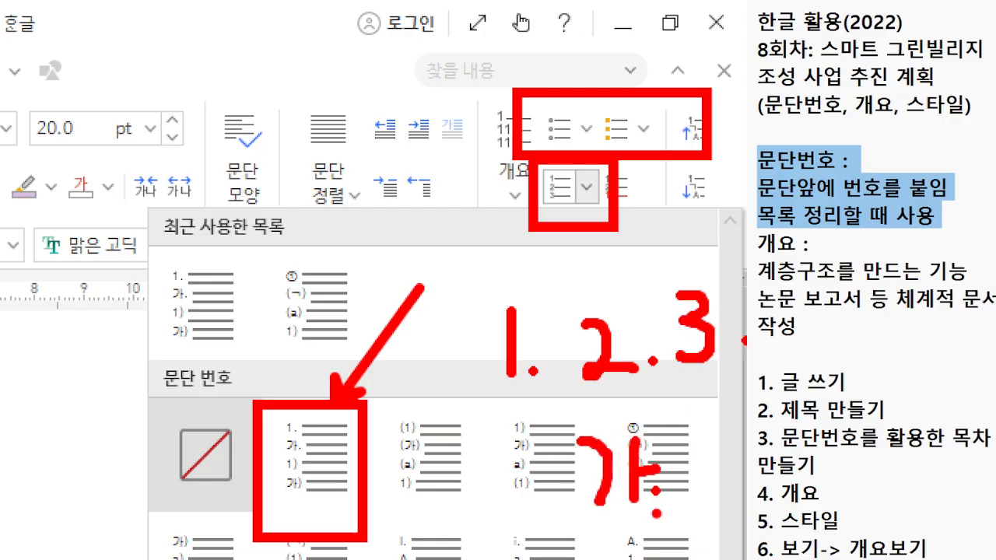
mouse_move(648, 528)
mouse_down()
mouse_move(650, 559)
mouse_move(684, 559)
mouse_up()
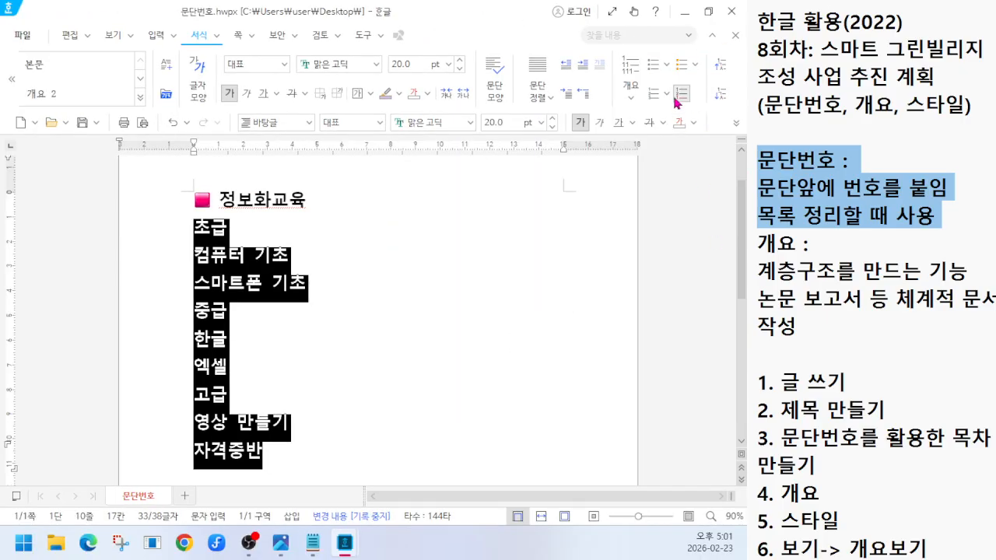
click(592, 188)
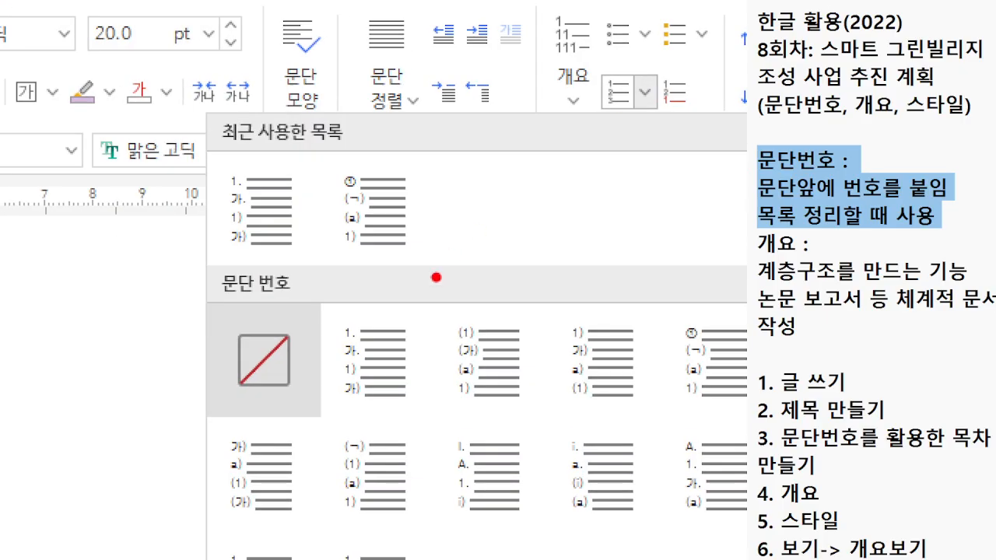
drag(498, 177, 556, 262)
drag(620, 255, 455, 342)
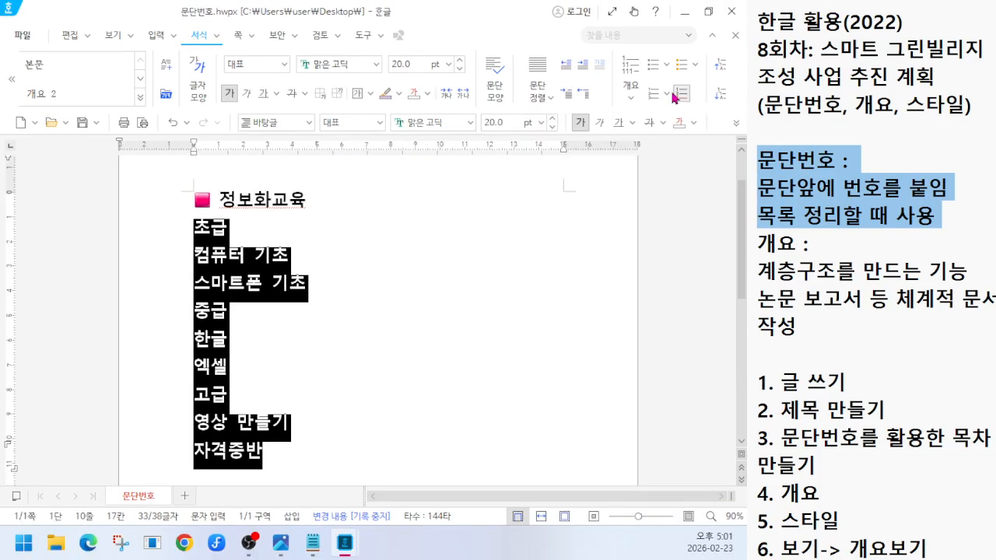
Step: Apply the paragraph number format 1. / 가. / 1) / 가) to the selected lines from 초급 through 자격증반
click(645, 92)
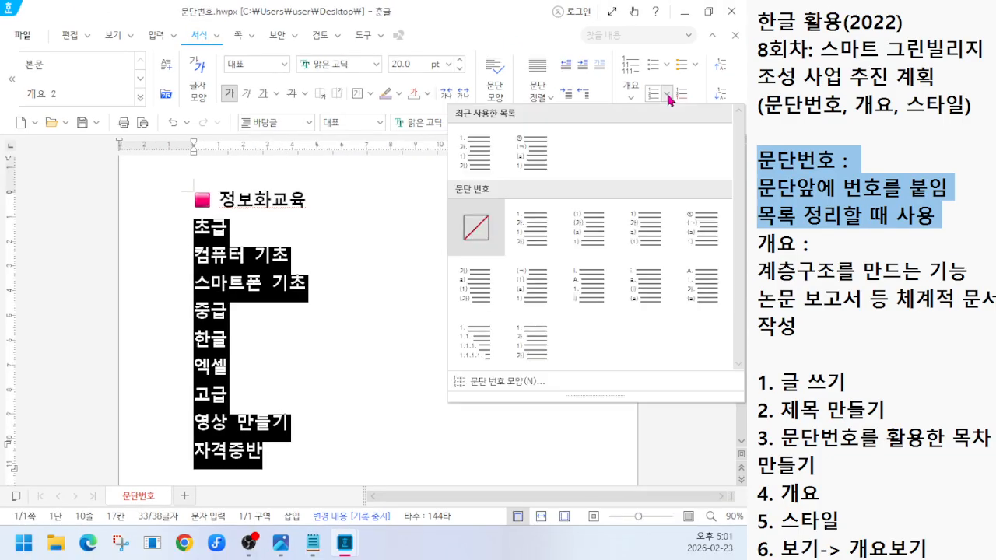
click(532, 224)
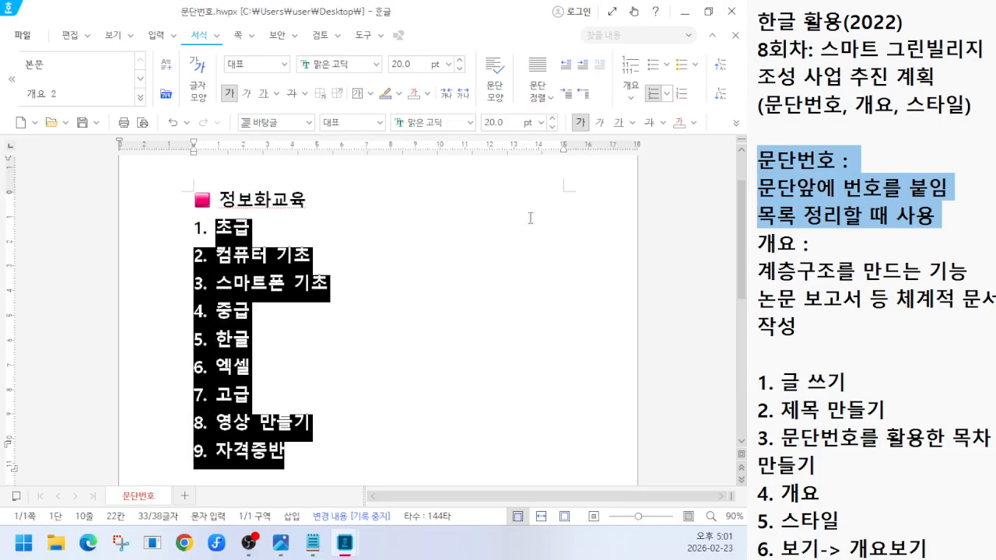
click(667, 95)
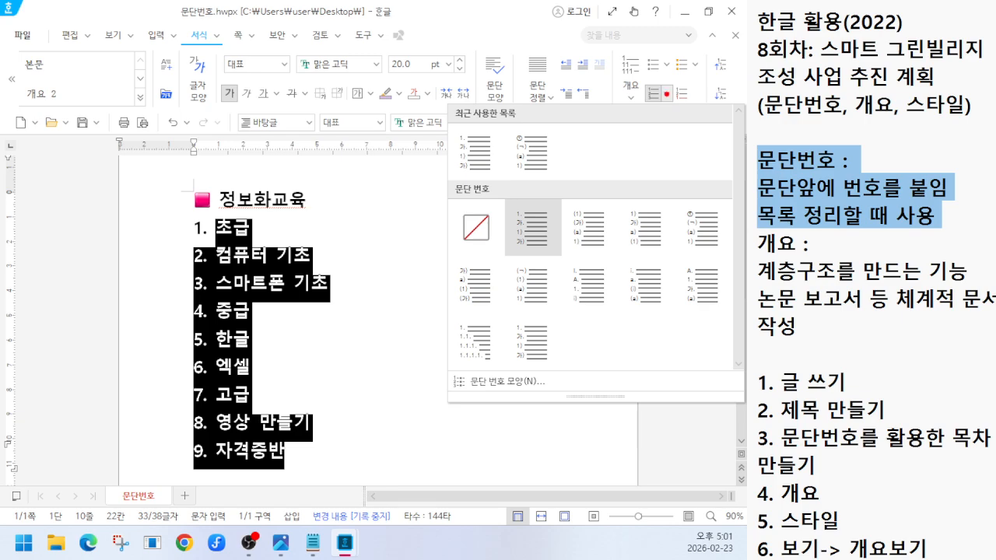
mouse_move(177, 206)
mouse_down()
mouse_move(238, 290)
mouse_move(334, 467)
mouse_up()
drag(401, 364, 401, 406)
mouse_move(398, 431)
mouse_down()
mouse_move(365, 375)
mouse_move(403, 432)
mouse_up()
click(387, 380)
drag(638, 72, 689, 116)
mouse_move(504, 184)
mouse_down()
mouse_move(560, 245)
mouse_move(594, 315)
mouse_move(620, 338)
mouse_move(663, 335)
mouse_up()
mouse_move(647, 369)
mouse_down()
mouse_move(638, 372)
mouse_move(667, 369)
mouse_move(659, 373)
mouse_up()
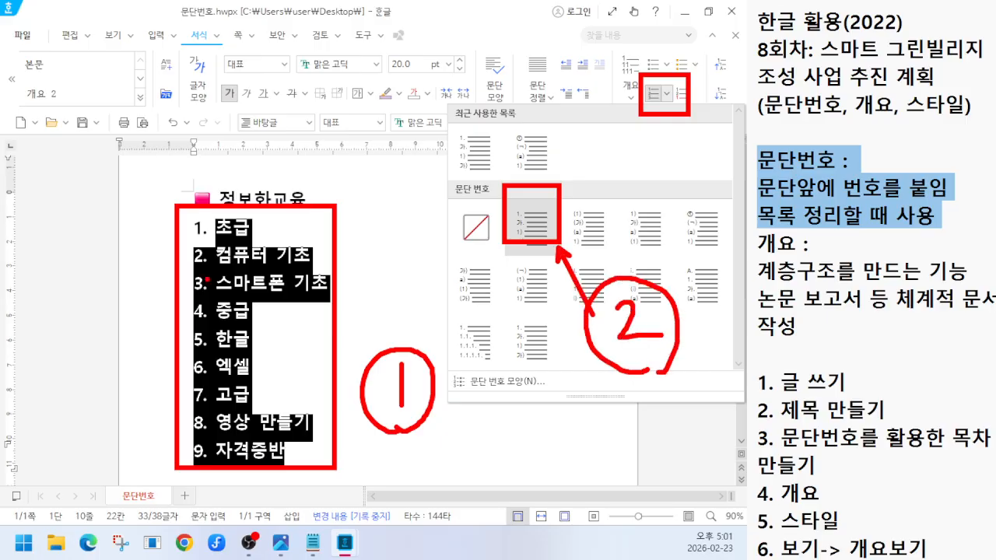
key(Escape)
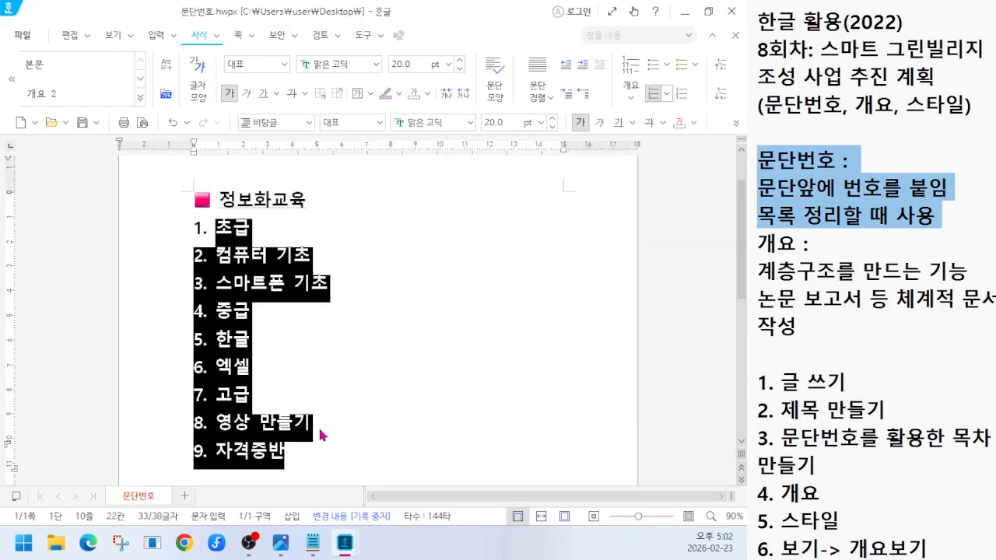
click(313, 466)
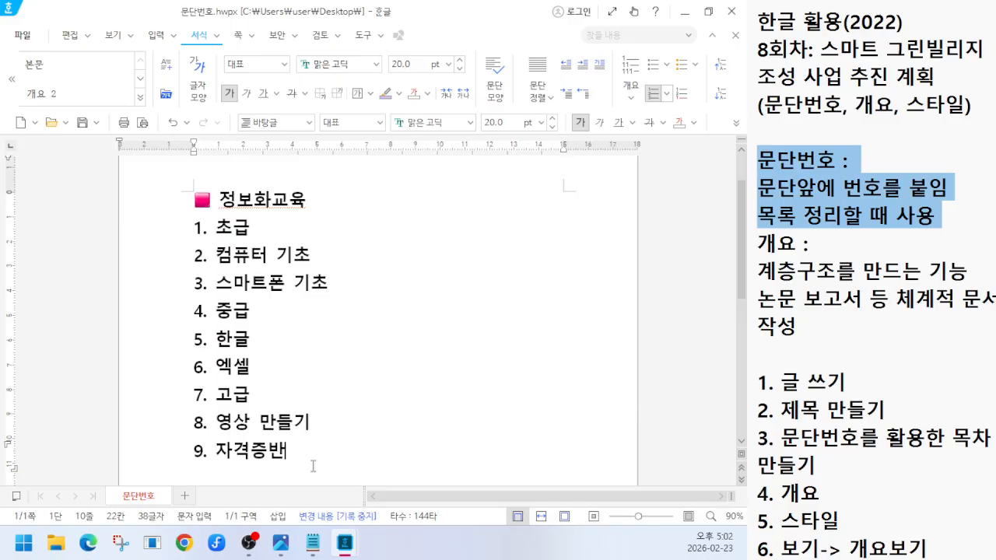
key(ctrl+1)
click(284, 355)
mouse_move(58, 114)
mouse_down()
mouse_move(152, 154)
mouse_move(460, 246)
mouse_up()
mouse_move(445, 186)
mouse_down()
mouse_move(488, 219)
mouse_move(627, 254)
mouse_up()
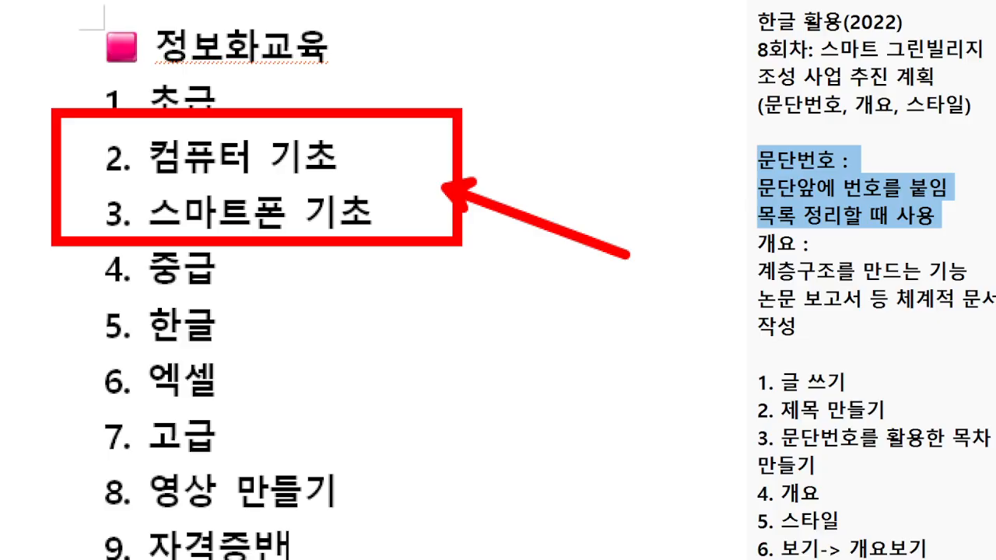
Step: Lower the 컴퓨터 기초 and 스마트폰 기초 lines under 초급 by one numbering level, to 가. and 나
drag(145, 154, 422, 205)
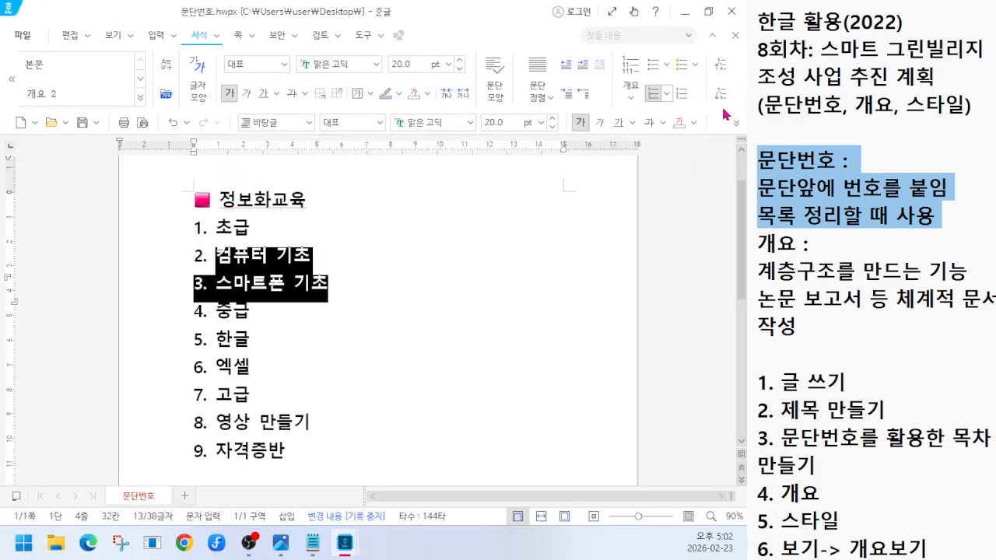
click(722, 94)
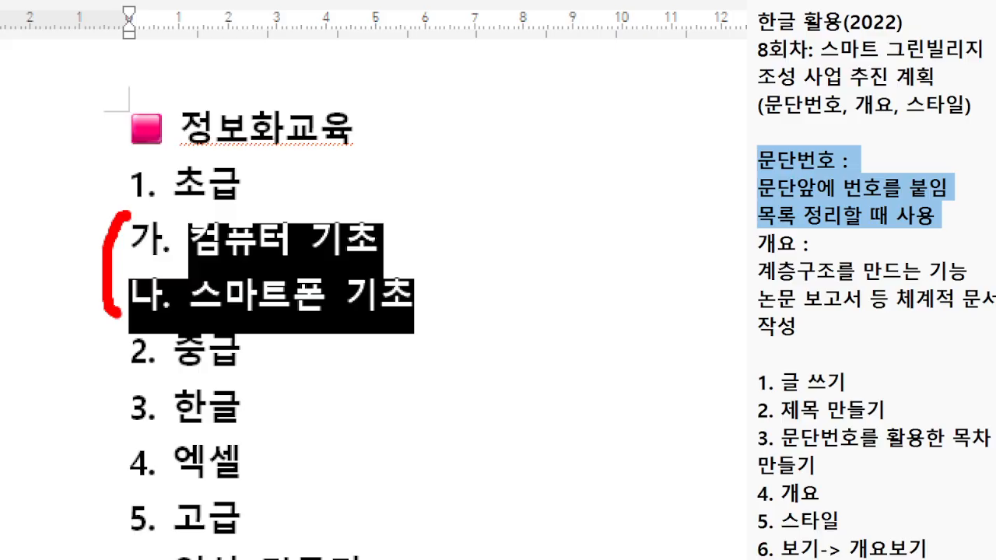
drag(118, 377, 277, 373)
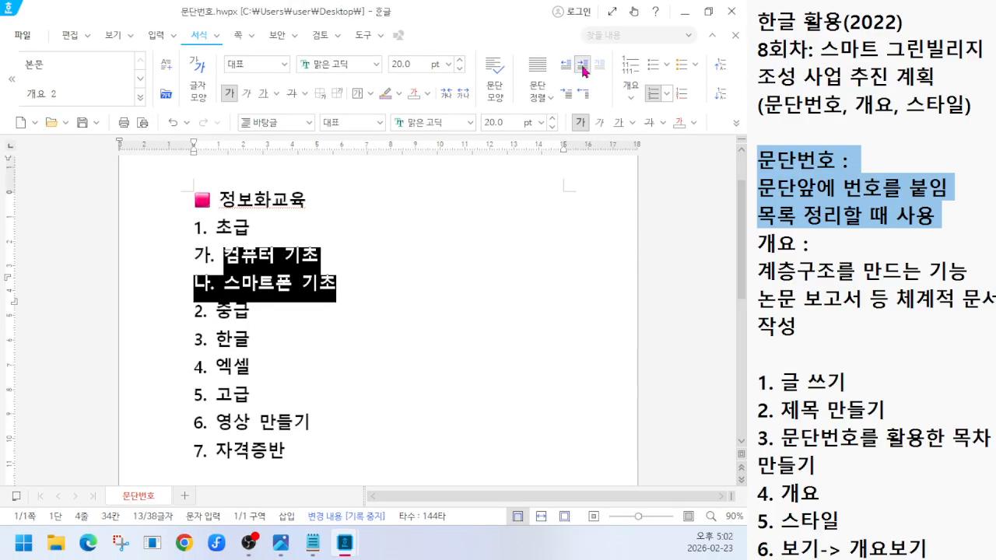
Step: Increase the left margin of the 컴퓨터 기초 and 스마트폰 기초 lines until their numbers align with the 초급 text
click(582, 66)
click(582, 66)
click(582, 66)
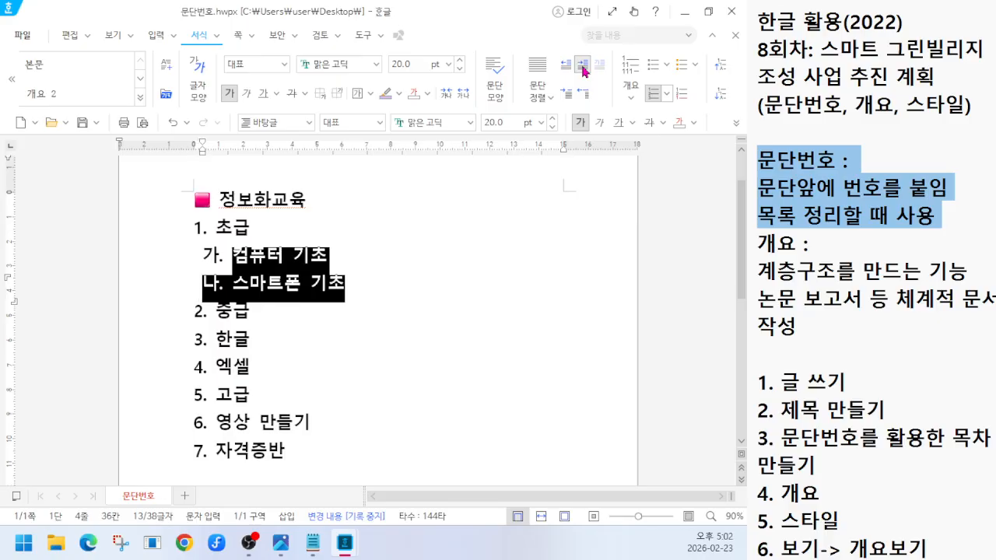
click(582, 66)
click(582, 66)
click(582, 66)
click(582, 67)
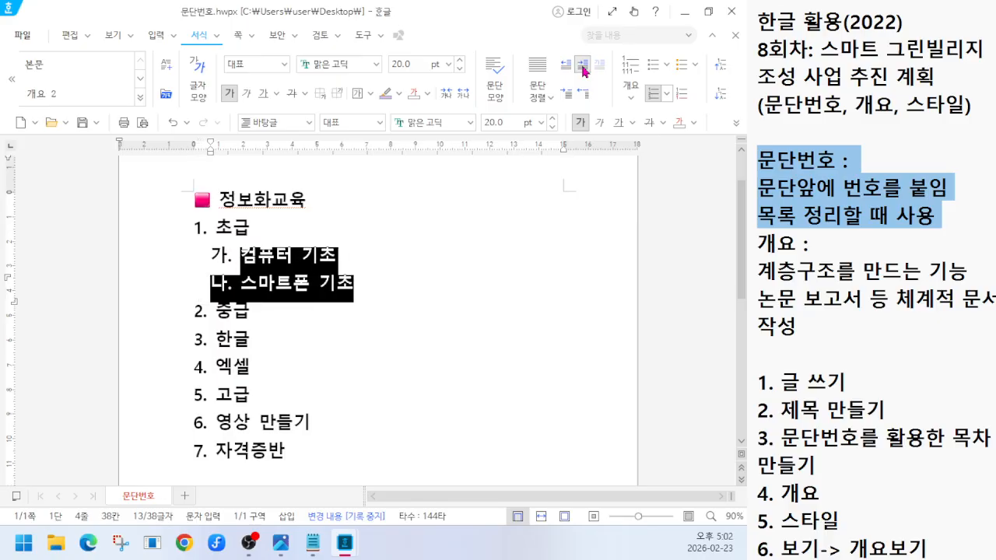
click(582, 66)
click(582, 66)
key(ctrl+1)
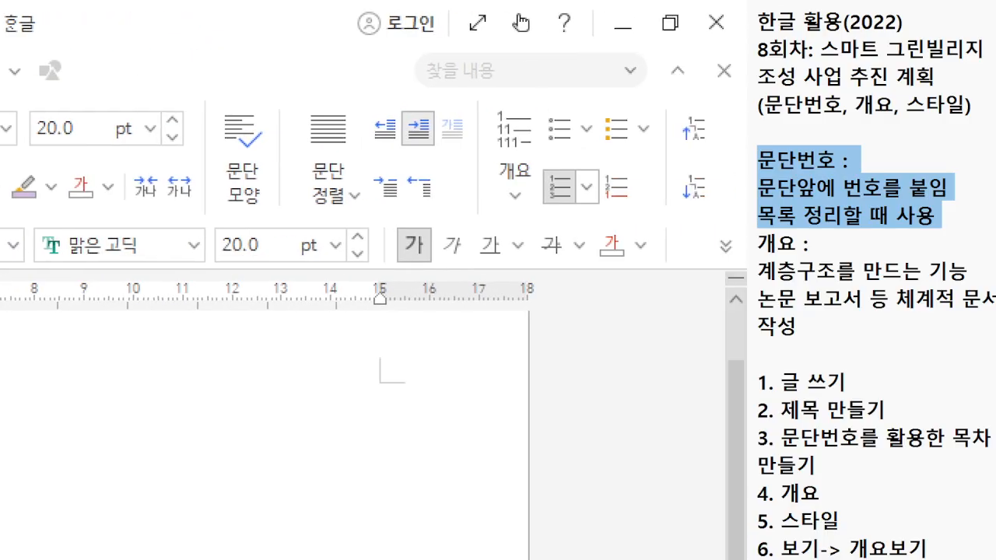
click(709, 21)
mouse_move(656, 157)
mouse_down()
mouse_move(709, 236)
mouse_move(741, 256)
mouse_up()
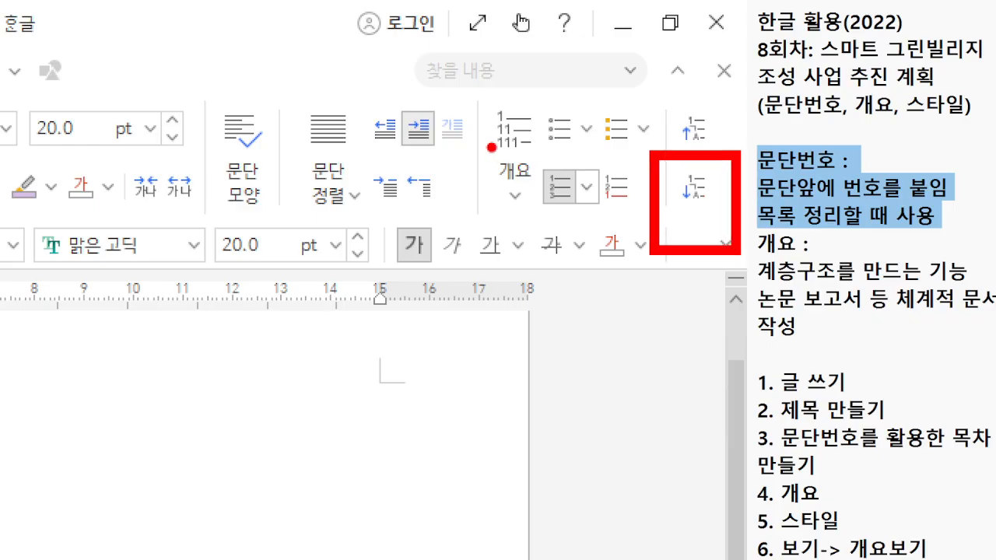
drag(390, 76, 452, 161)
drag(432, 156, 430, 308)
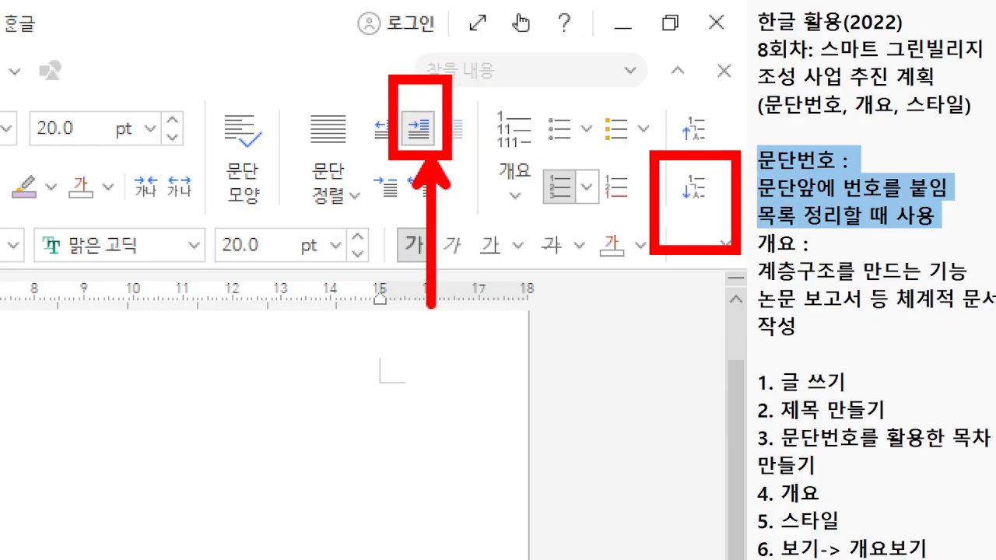
key(Escape)
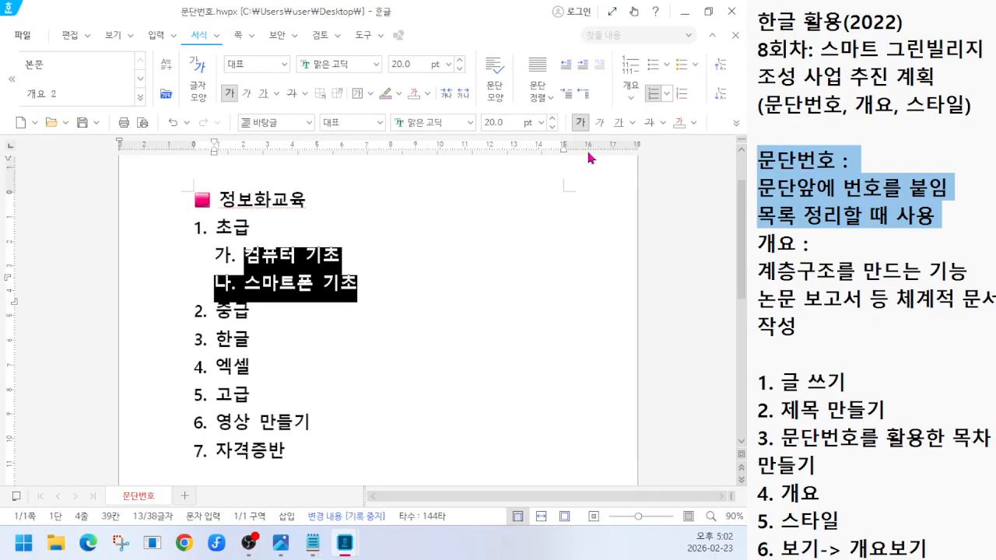
Step: Lower the 한글 and 엑셀 lines under 중급 by one numbering level, to 가. and 나
drag(216, 339, 251, 347)
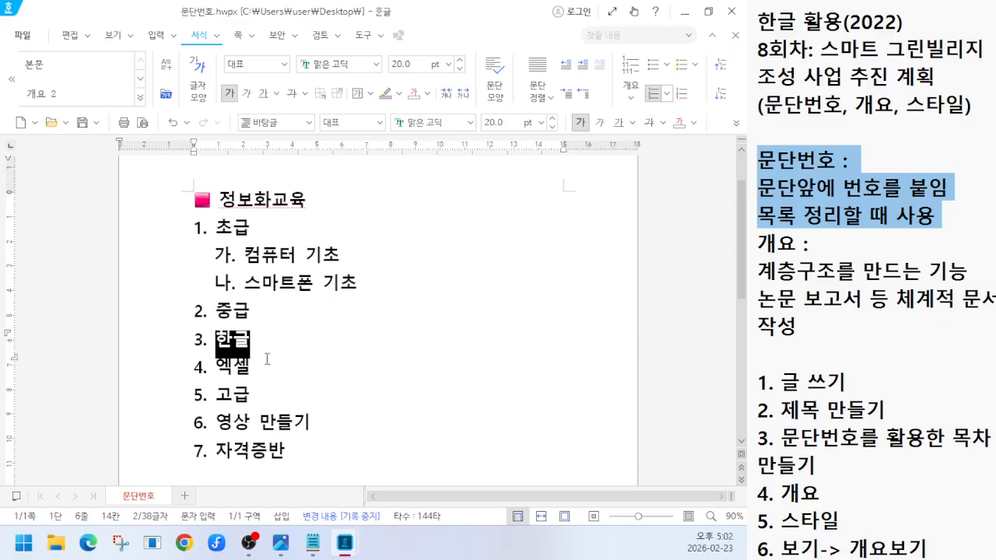
shift+click(270, 364)
key(ctrl+1)
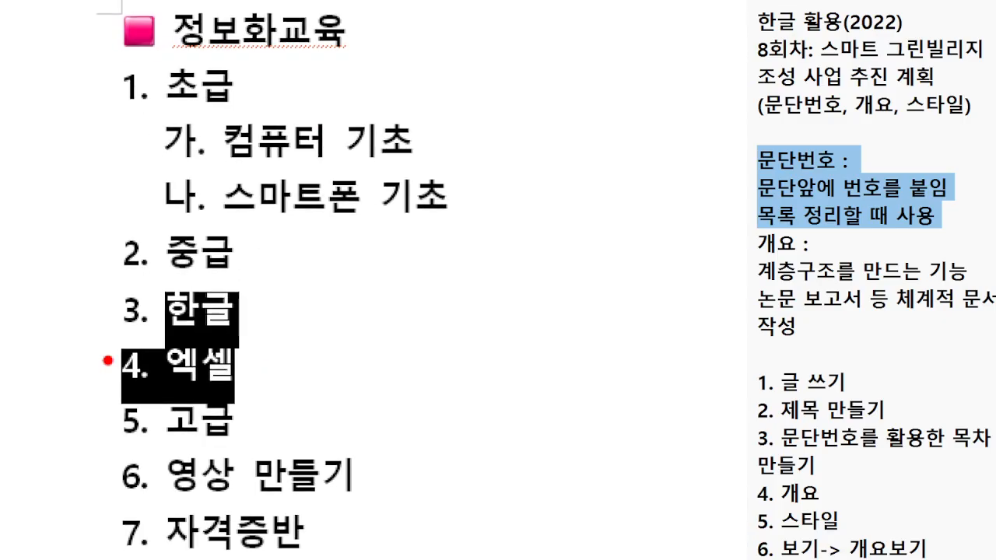
drag(189, 339, 183, 386)
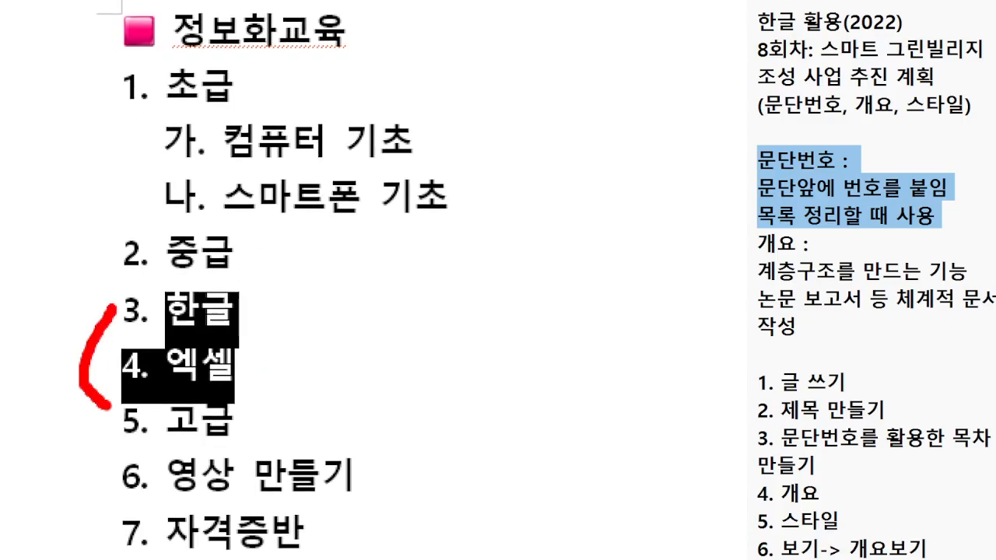
key(Escape)
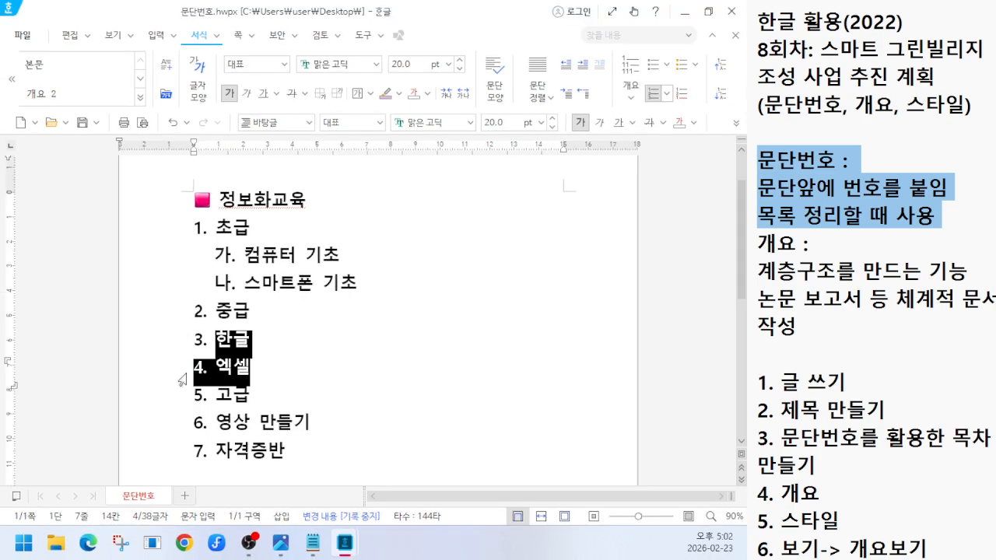
click(723, 94)
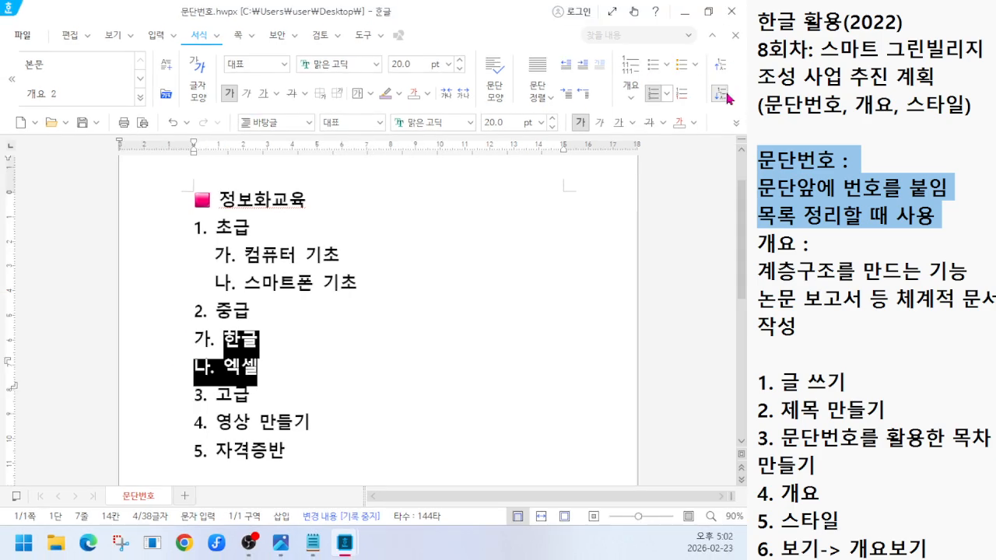
Step: Increase the left margin of the 한글 and 엑셀 lines until they align with the sub-items under 초급
click(582, 69)
click(582, 69)
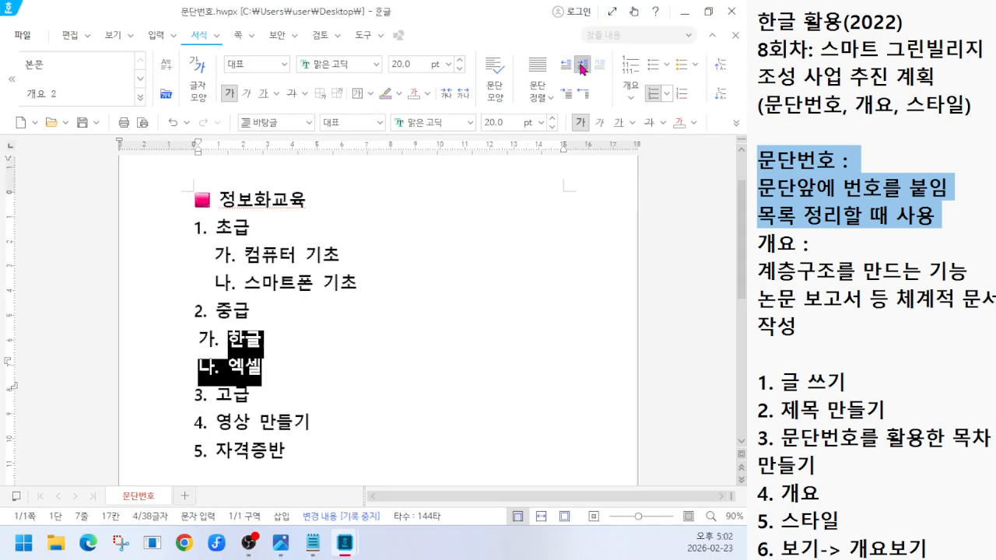
click(582, 69)
click(582, 68)
click(582, 68)
click(582, 68)
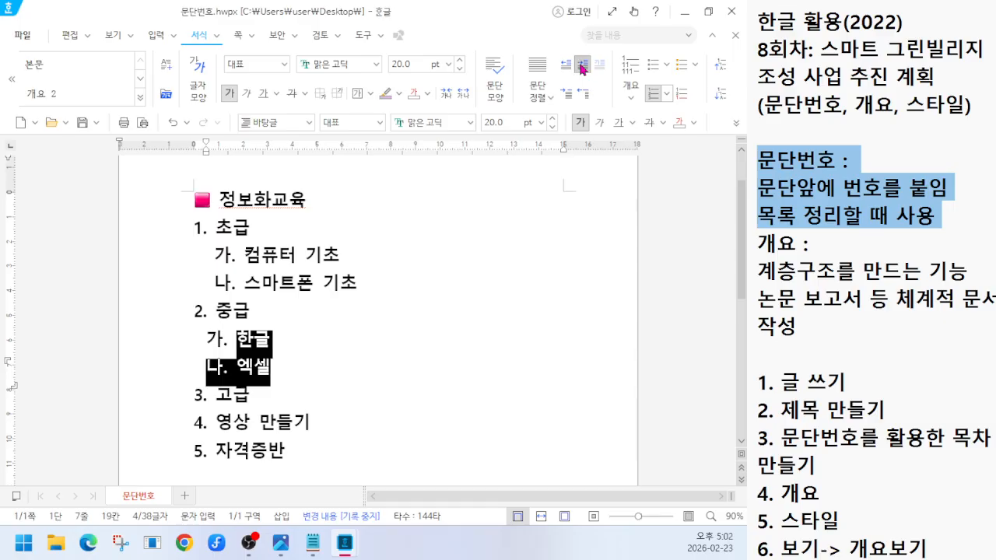
click(582, 68)
click(582, 68)
click(582, 69)
click(582, 68)
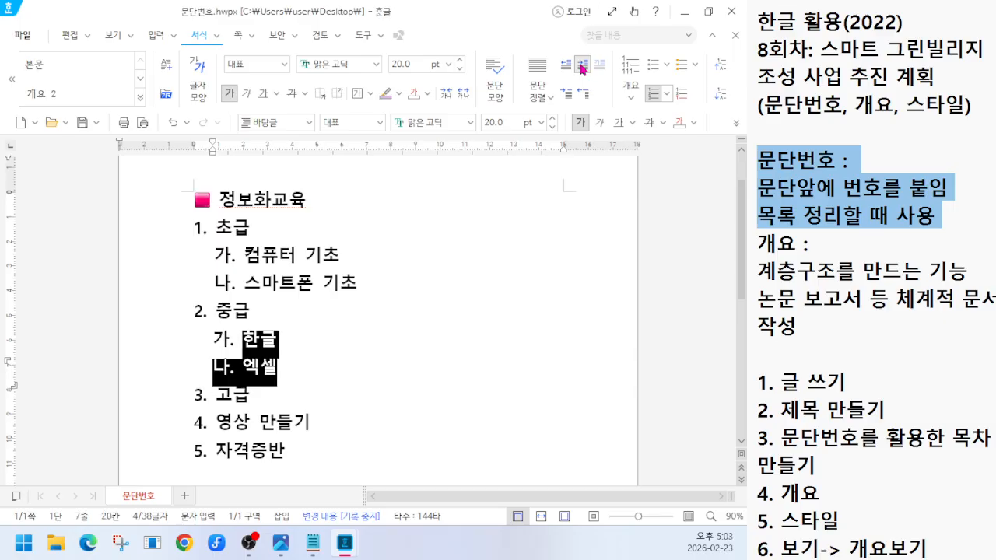
click(582, 68)
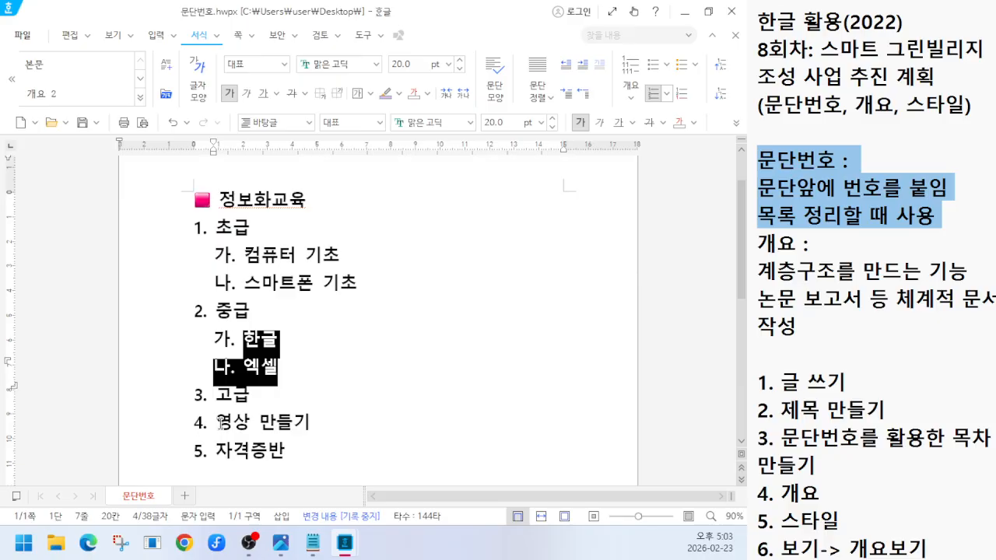
Step: Lower the 영상 만들기 and 자격증반 lines under 고급 to level 가./나. and indent them to match the other sub-items
drag(221, 423, 285, 452)
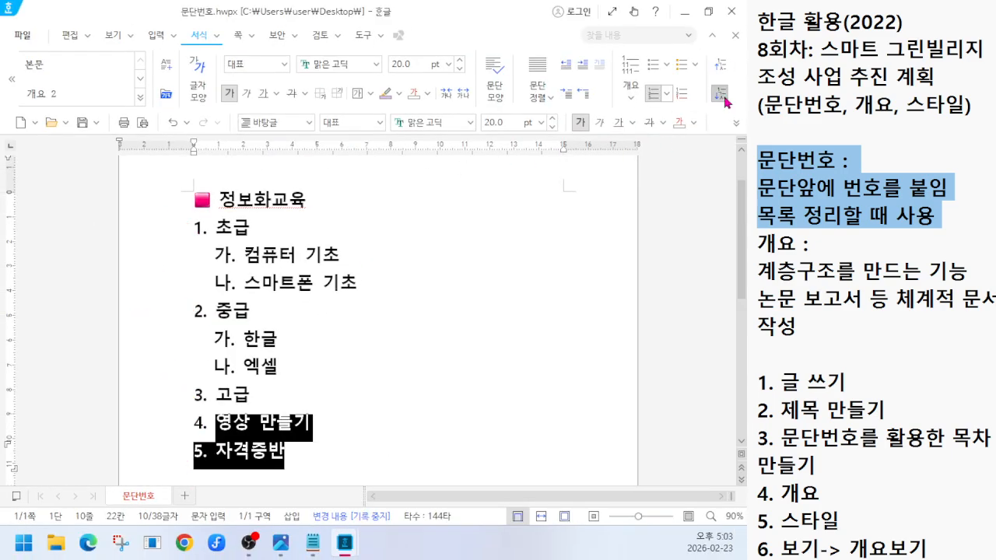
click(719, 94)
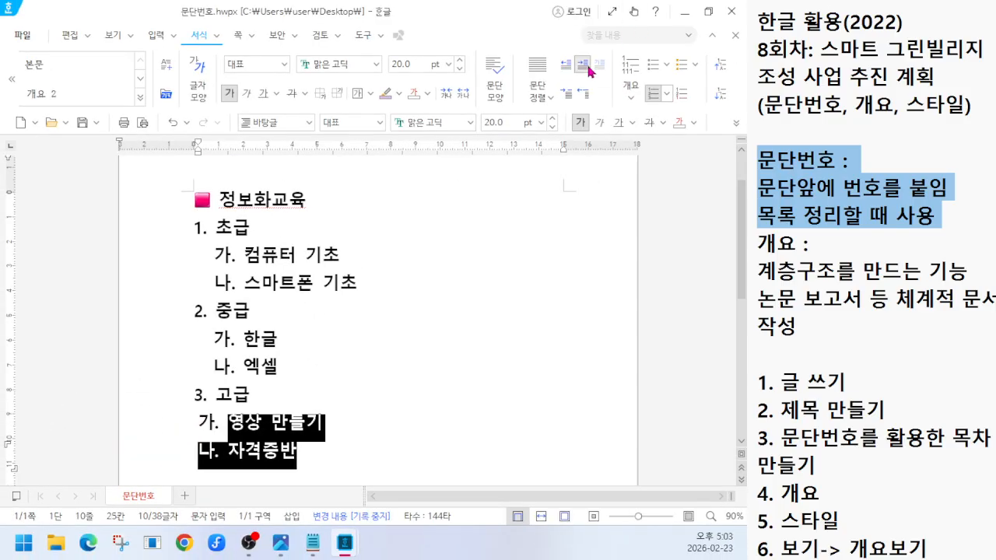
click(588, 69)
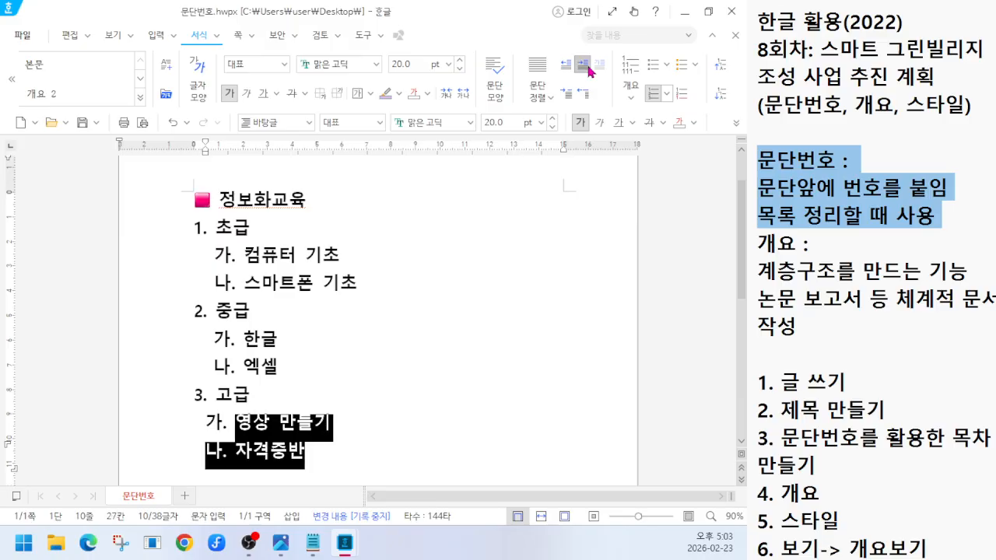
click(588, 68)
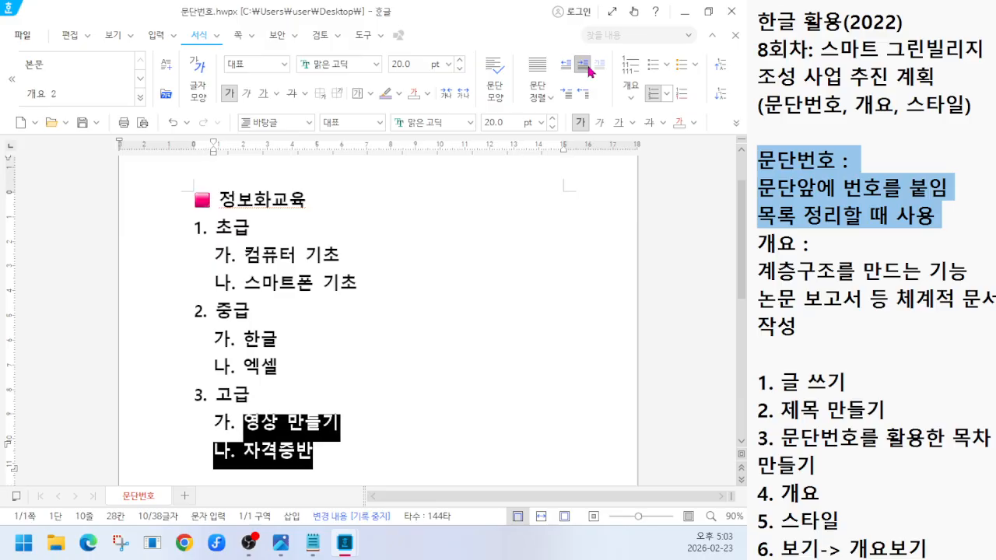
click(325, 473)
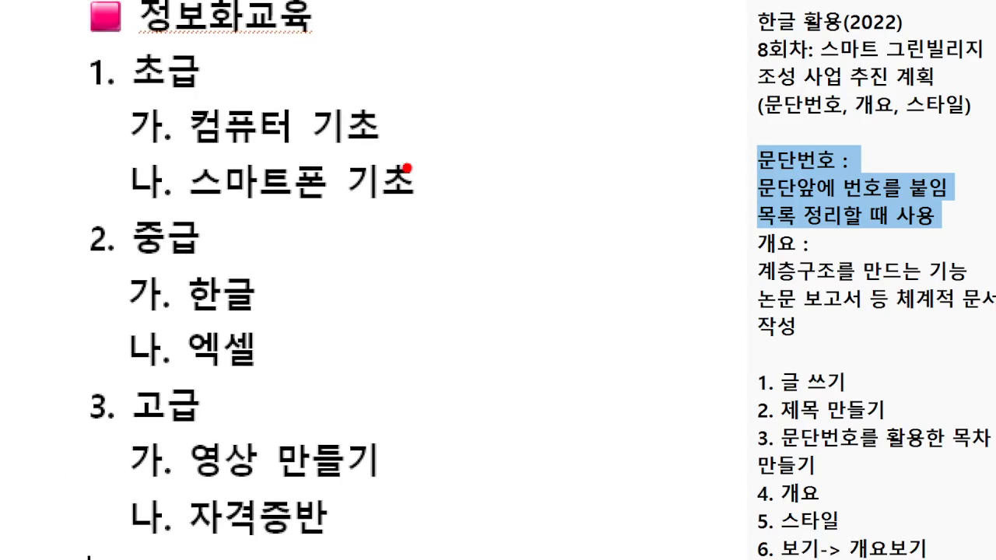
mouse_move(122, 93)
mouse_down()
mouse_move(250, 91)
mouse_move(92, 115)
mouse_move(9, 72)
mouse_up()
mouse_move(90, 30)
mouse_down()
mouse_move(86, 102)
mouse_move(128, 43)
mouse_up()
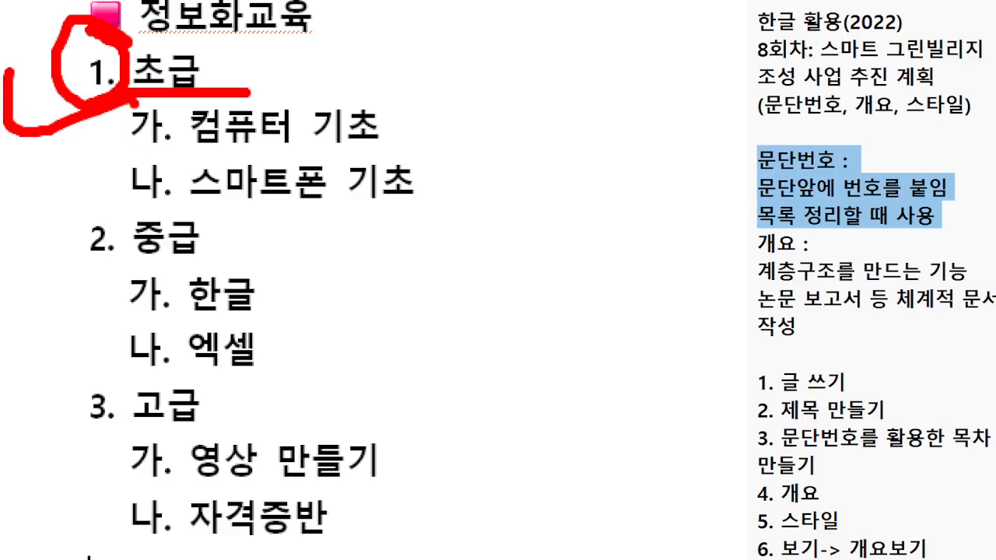
drag(132, 101, 123, 210)
drag(119, 291, 126, 376)
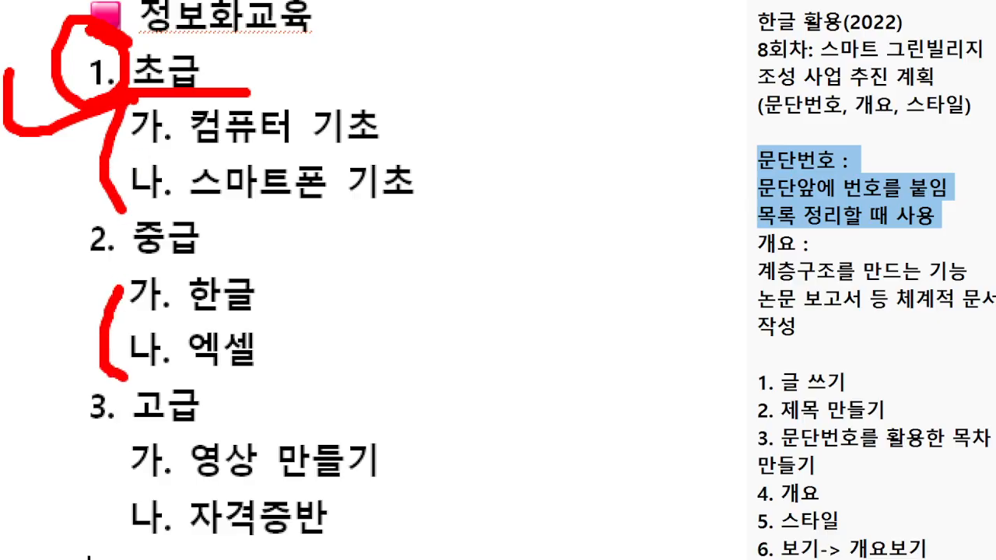
key(Escape)
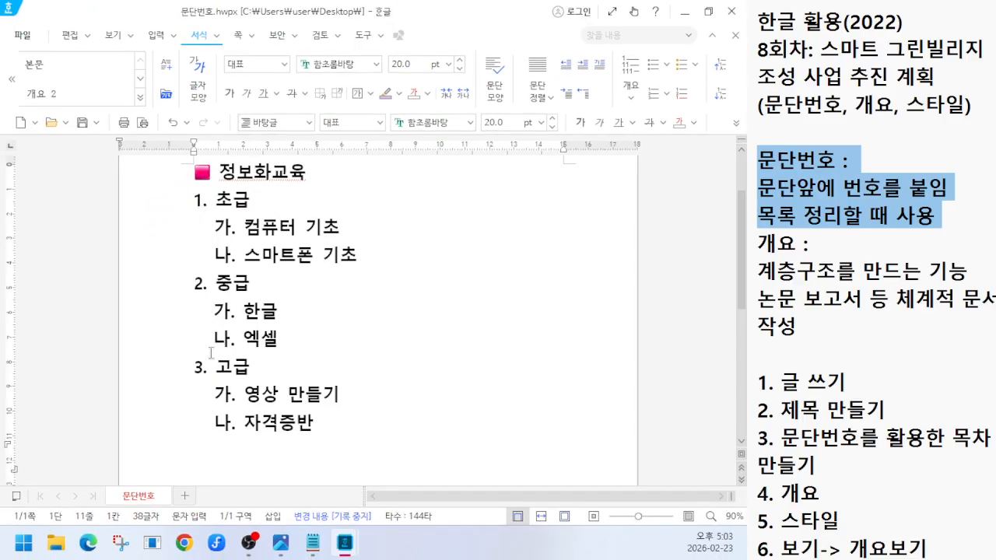
click(364, 433)
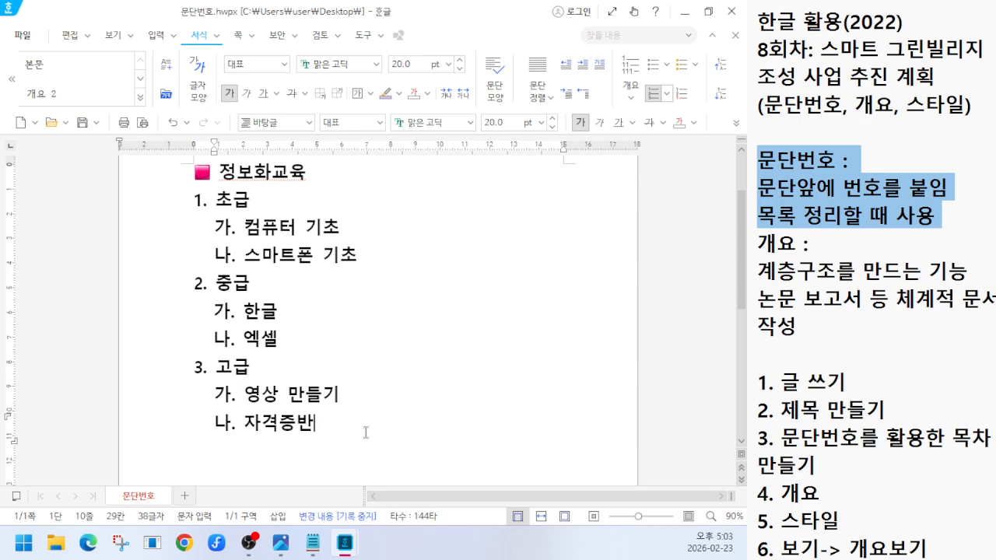
scroll(365, 432, up, 2)
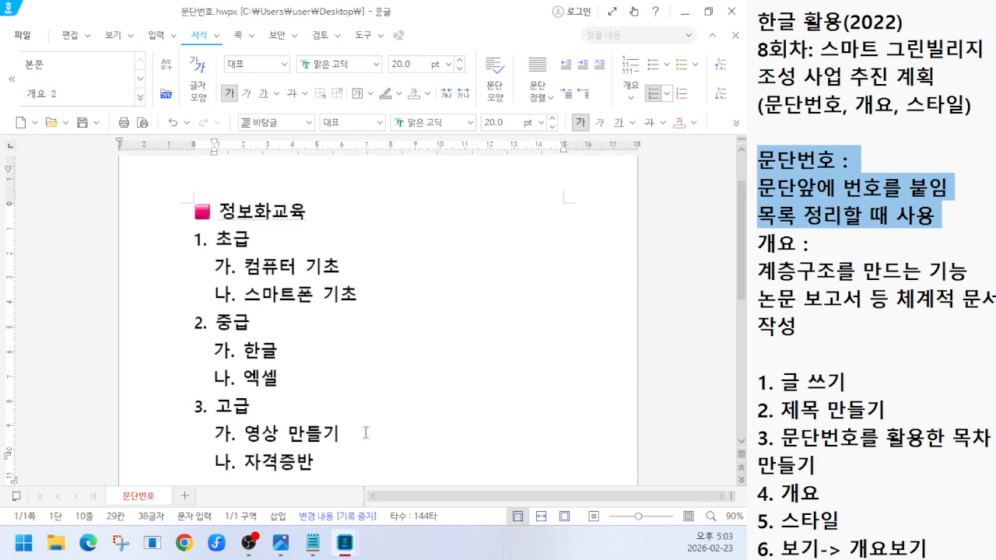
Step: Close the 문단번호.hwpx document and review the 개요 description and task list in the lesson notes
click(731, 12)
click(377, 294)
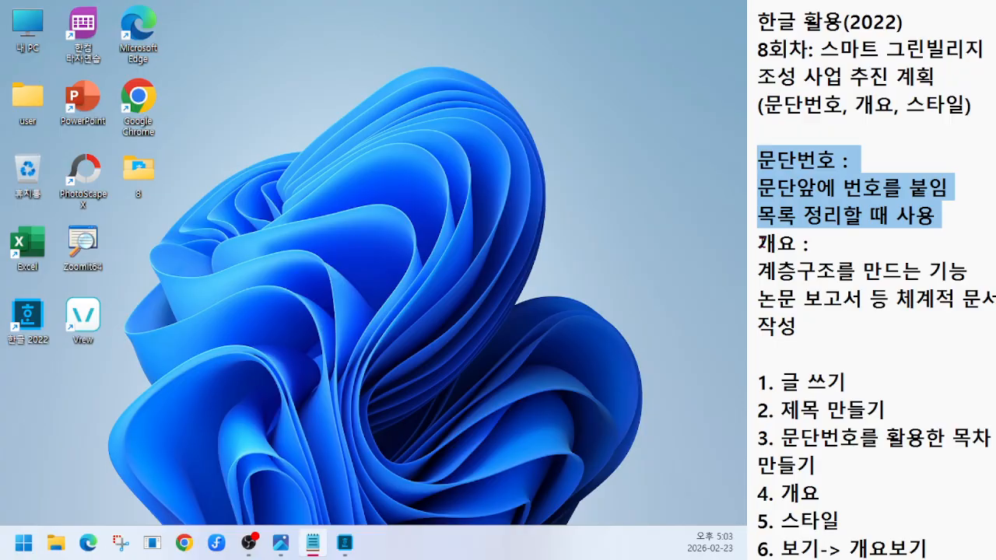
drag(759, 243, 820, 324)
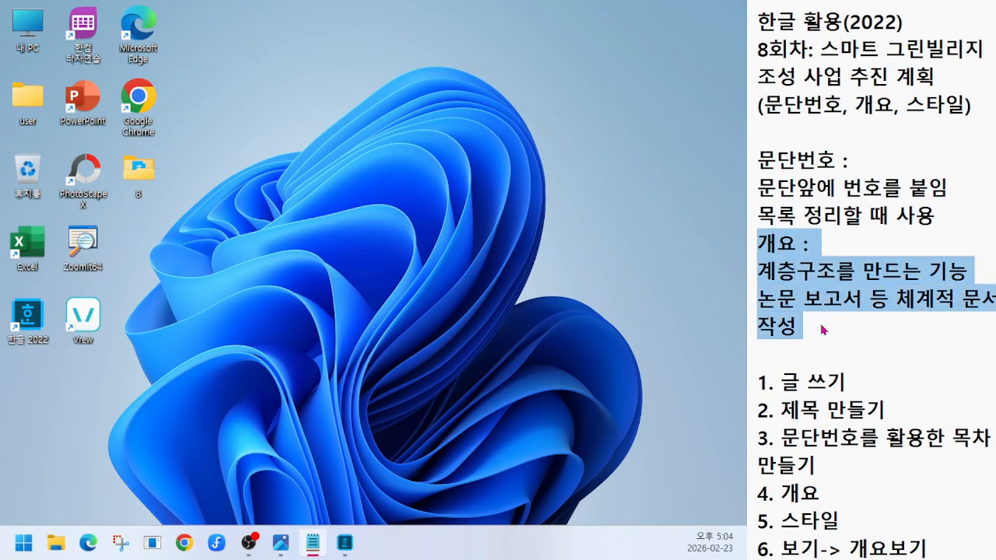
scroll(822, 330, down, 1)
click(850, 336)
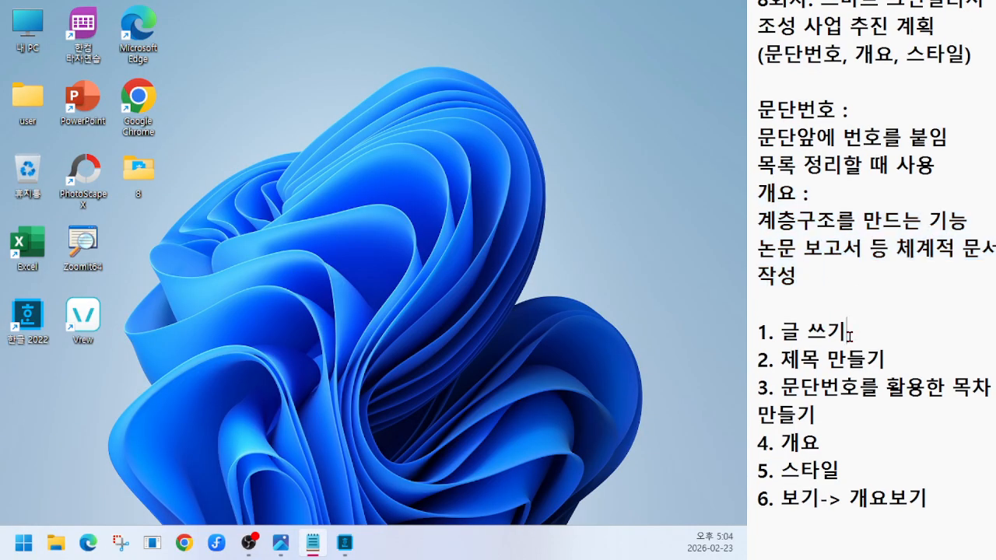
Step: Open the Hangul document 스마트 그린빌리지 조성 사업 추진 계획 from the desktop folder named 8
double_click(144, 175)
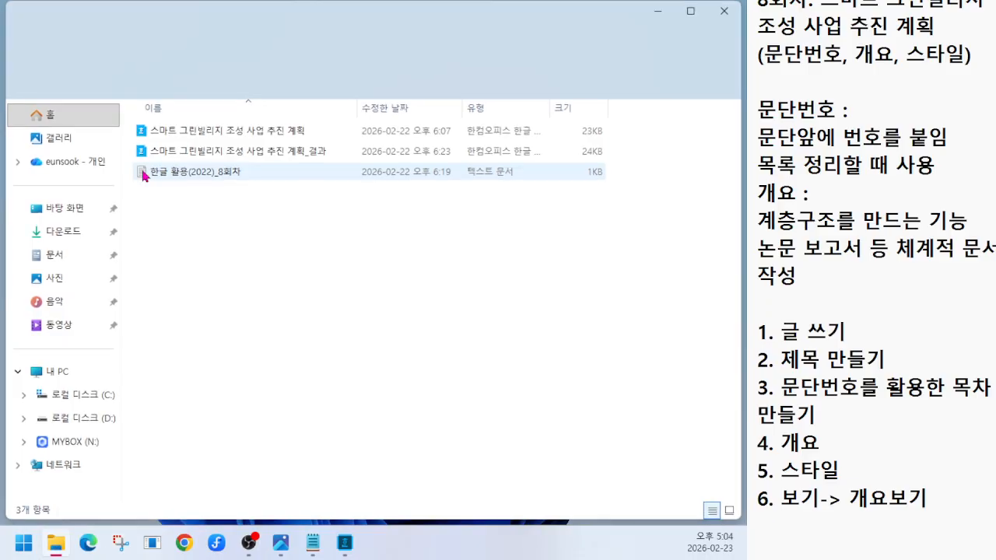
double_click(259, 139)
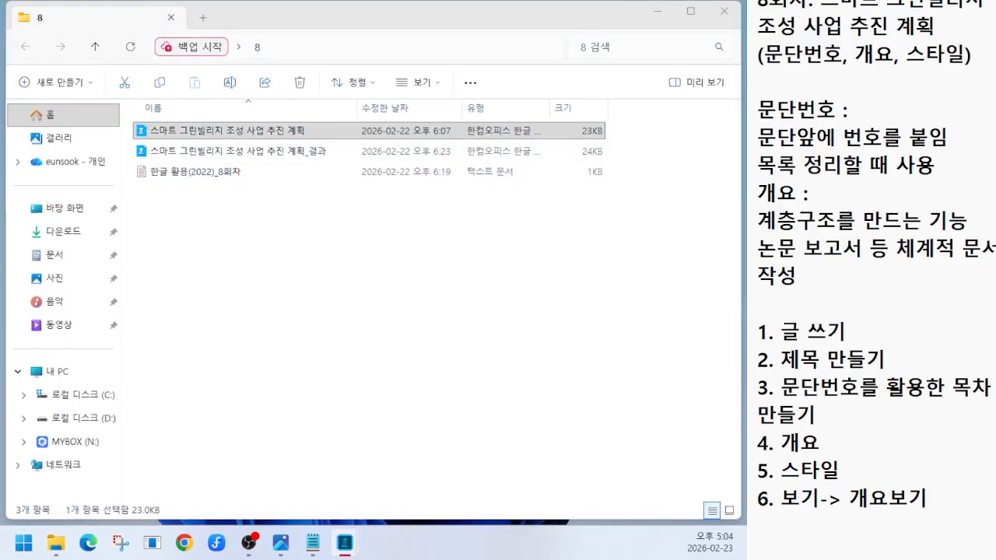
Step: Review the 글 쓰기 task in the lesson notes and examine the main headings and sub-items on the 목차 page
double_click(164, 217)
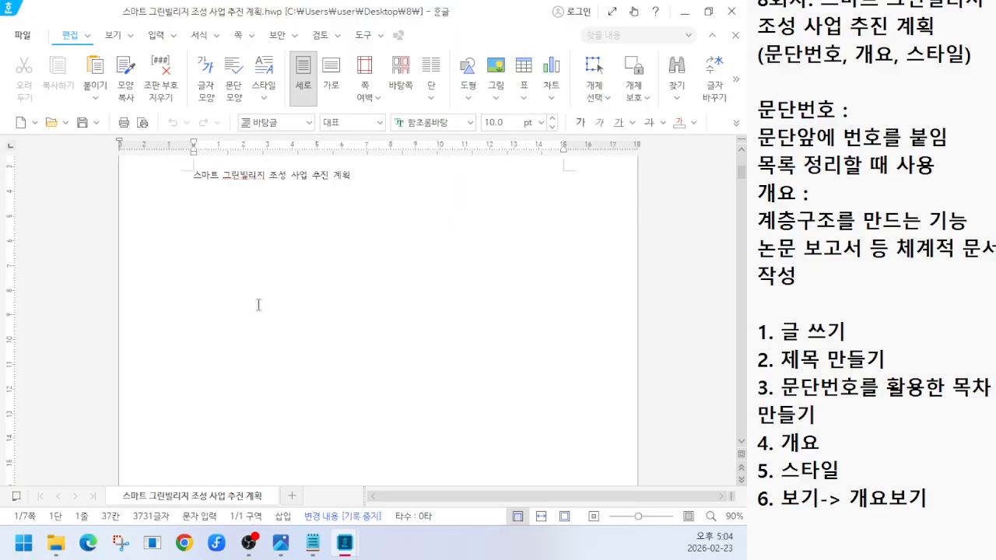
drag(775, 333, 857, 335)
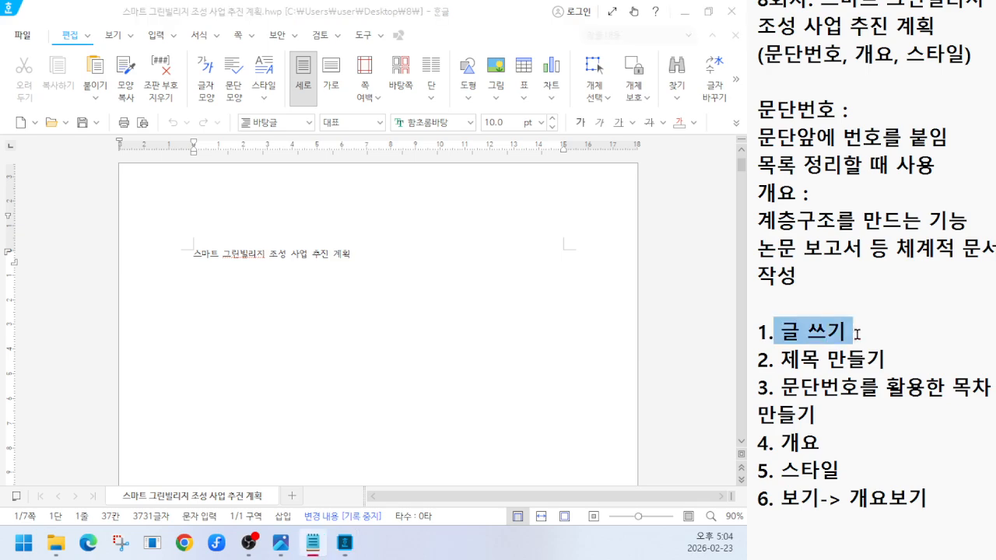
click(407, 303)
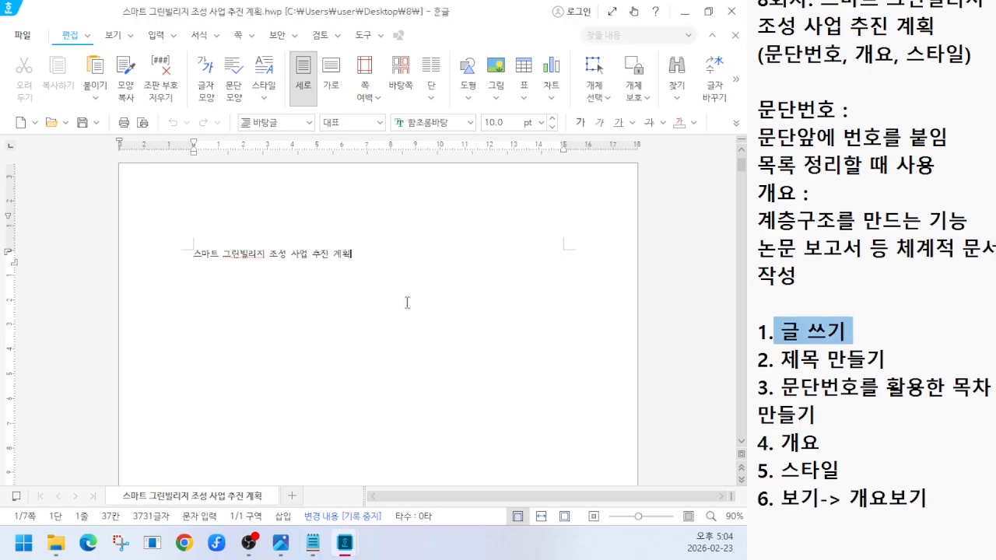
scroll(400, 317, down, 10)
scroll(393, 330, down, 3)
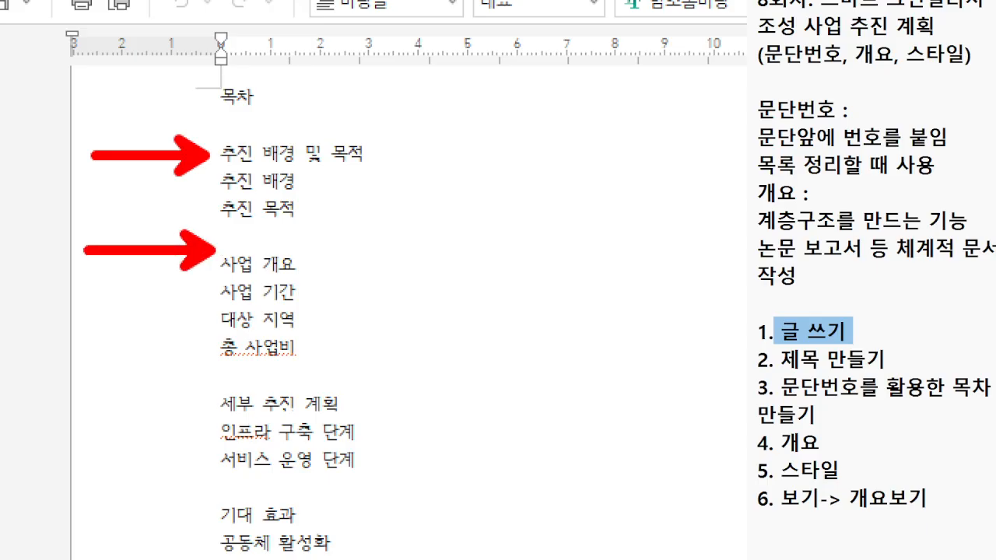
drag(237, 168, 376, 166)
drag(207, 176, 202, 219)
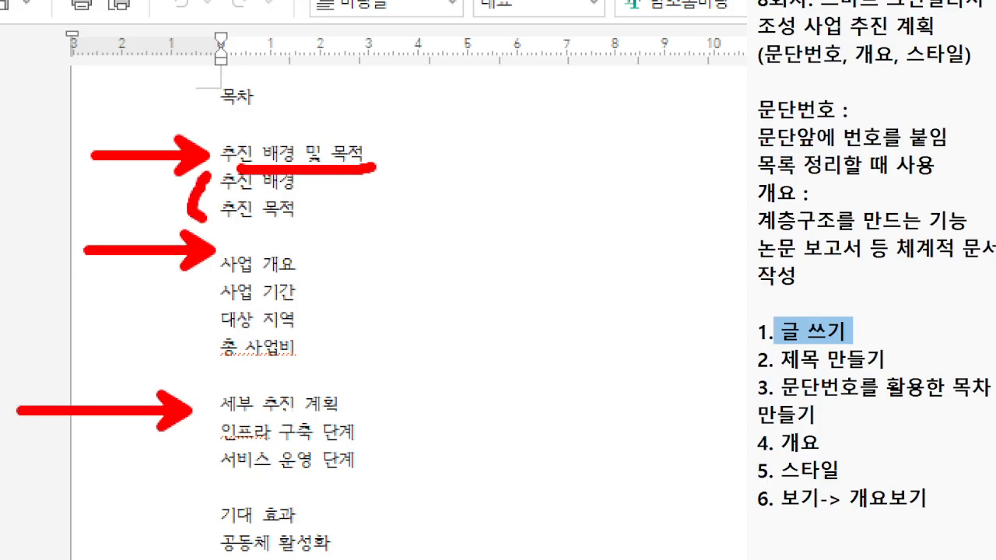
drag(219, 278, 315, 277)
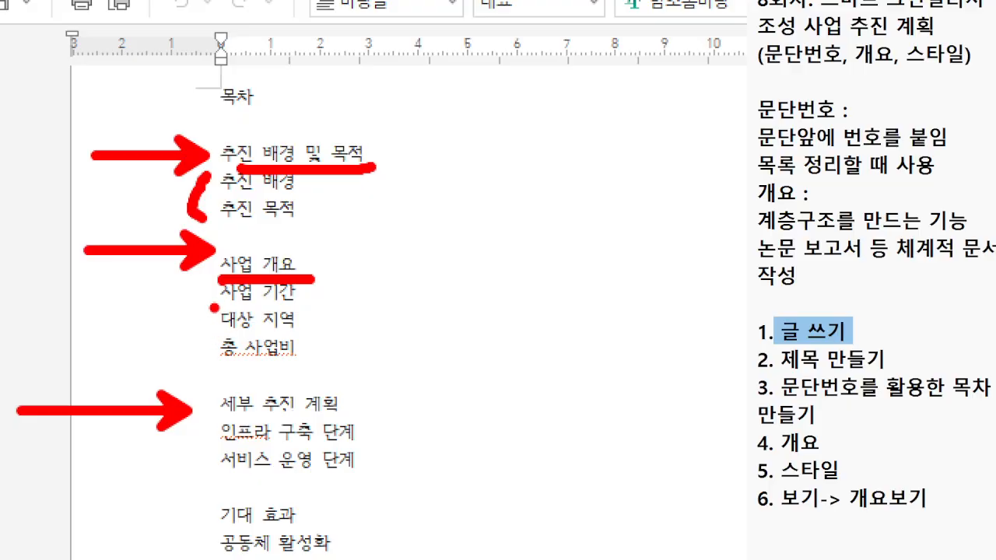
drag(215, 308, 208, 372)
key(Escape)
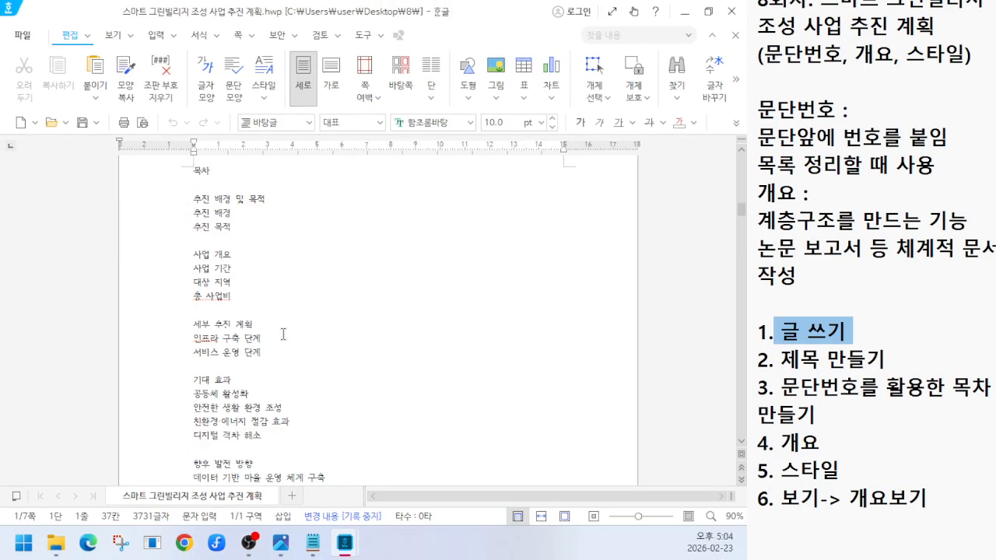
Step: Look through the body pages from 추진 배경 및 목적 onward to examine the unnumbered headings, and return to the title page
scroll(342, 363, down, 10)
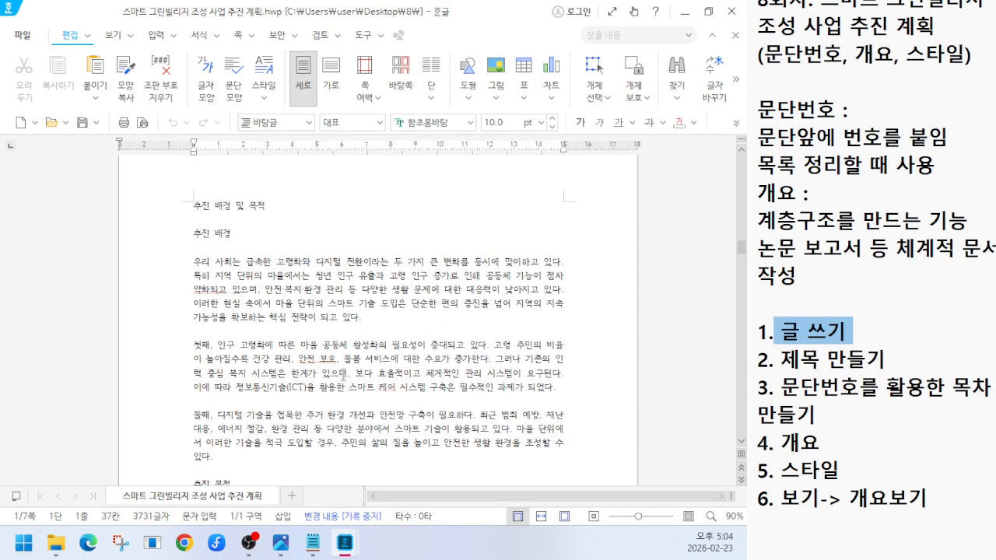
key(ctrl+1)
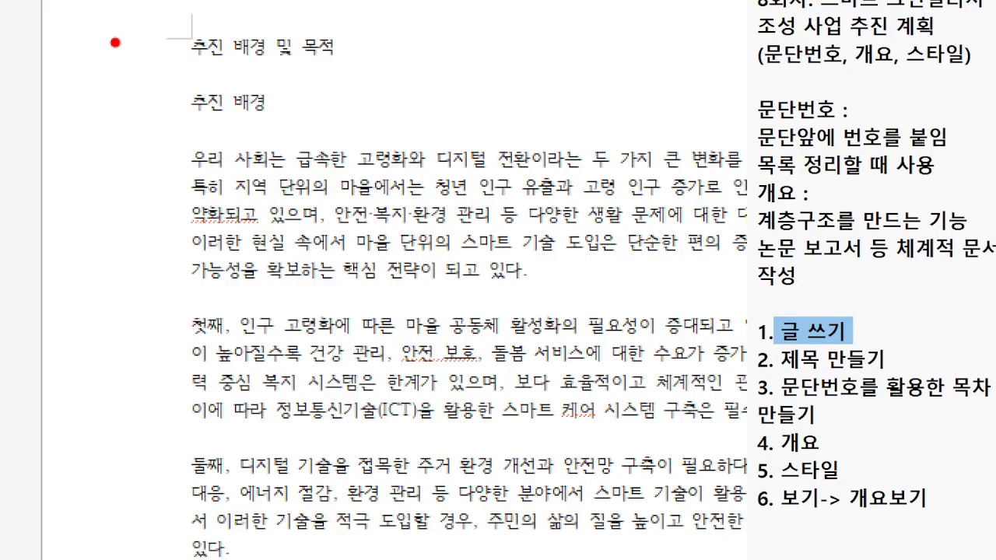
drag(192, 205, 113, 199)
key(Escape)
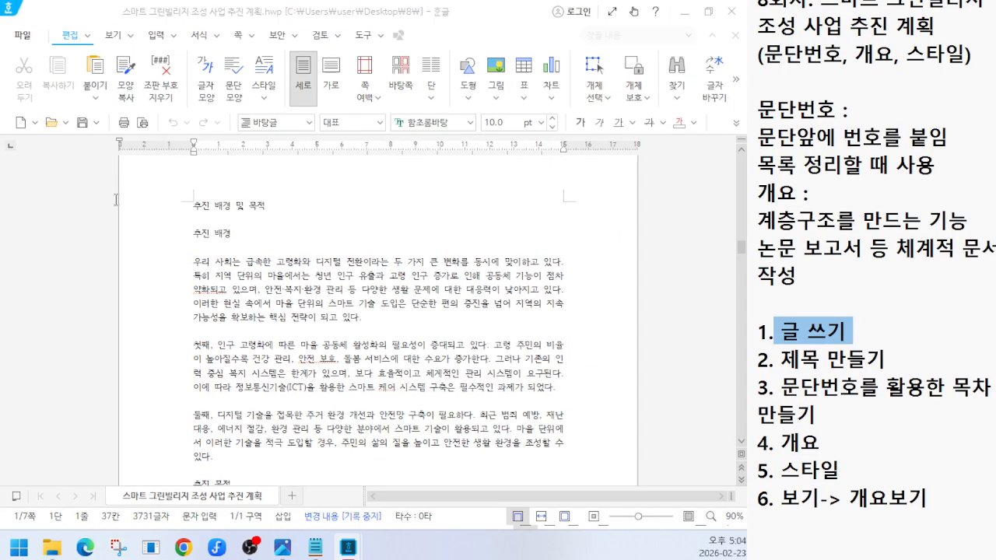
scroll(283, 397, down, 2)
scroll(283, 397, down, 10)
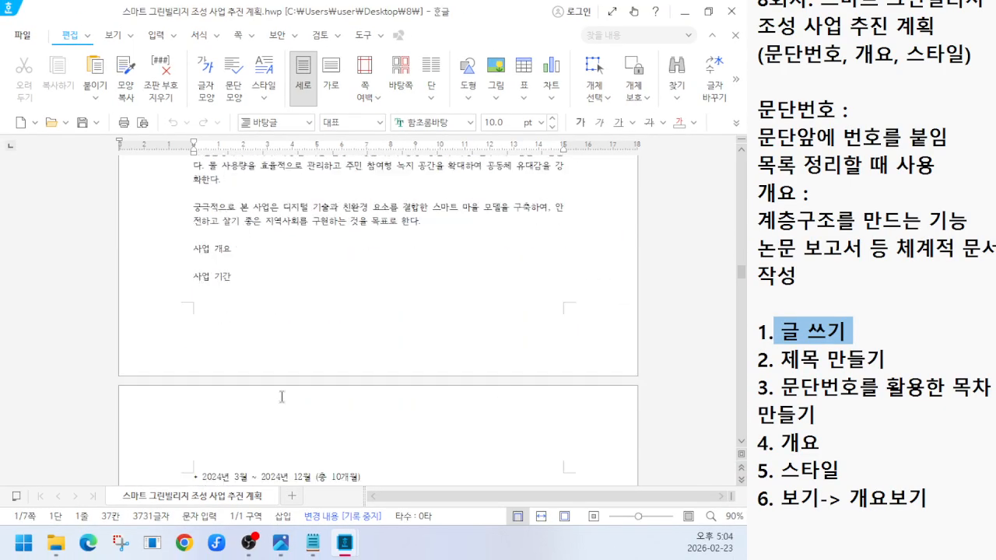
scroll(282, 396, down, 5)
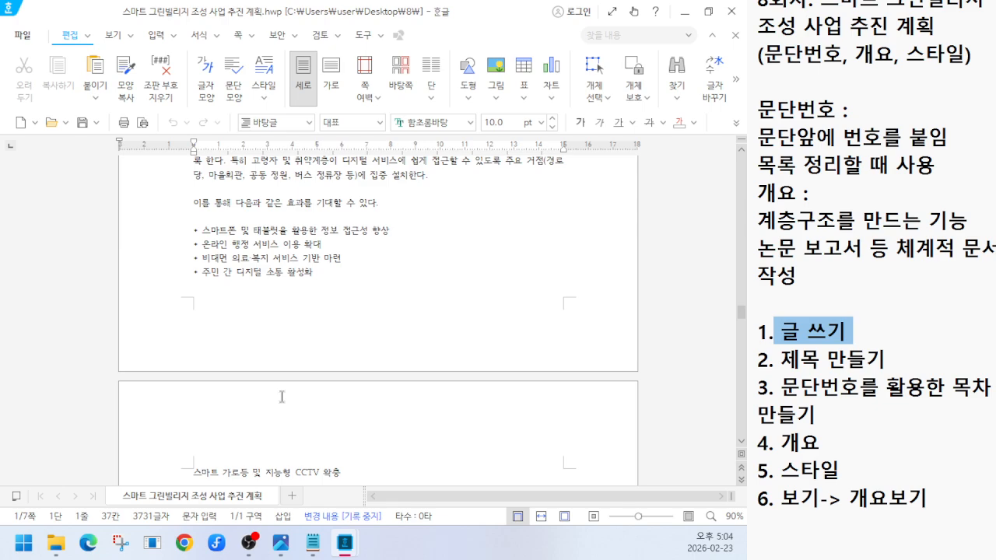
scroll(282, 397, down, 3)
scroll(281, 399, up, 15)
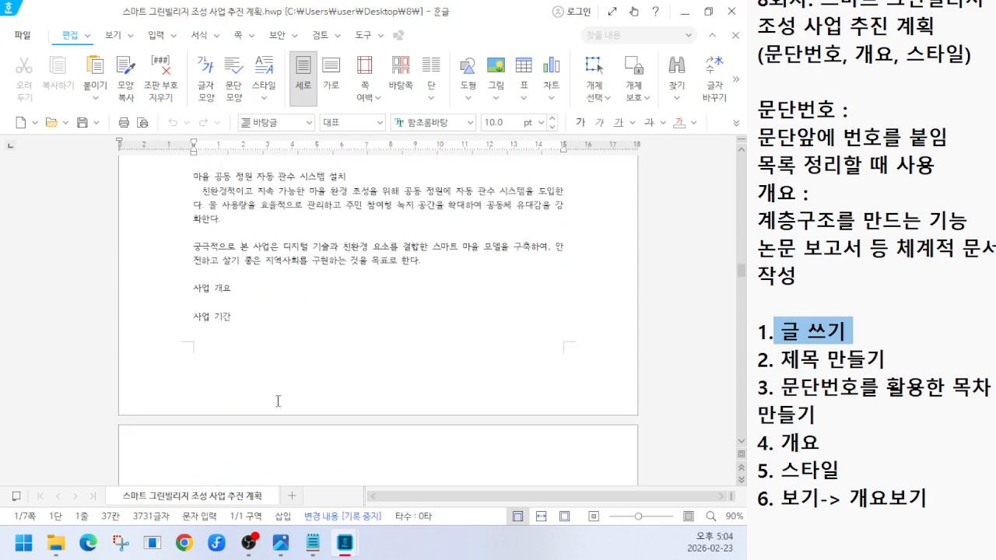
scroll(278, 401, up, 15)
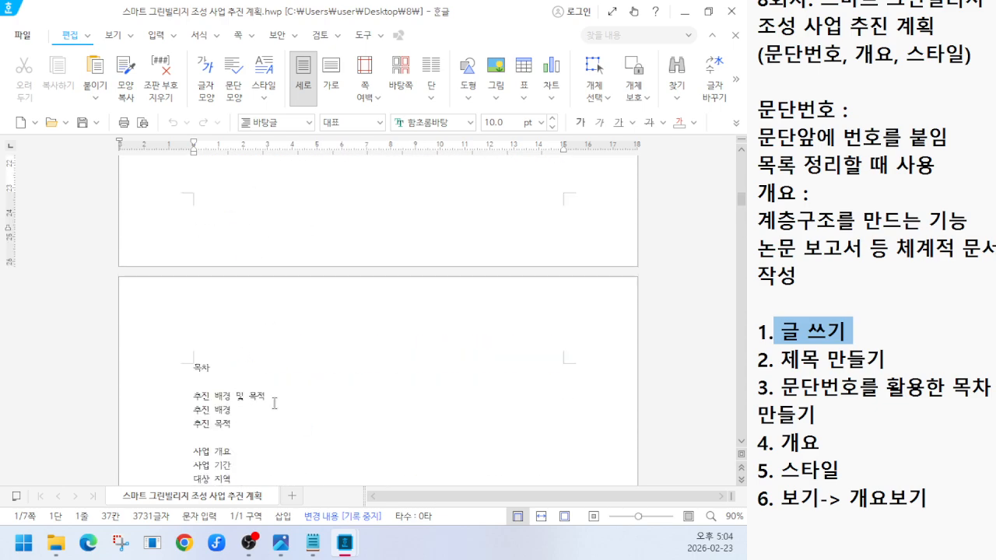
scroll(273, 400, up, 10)
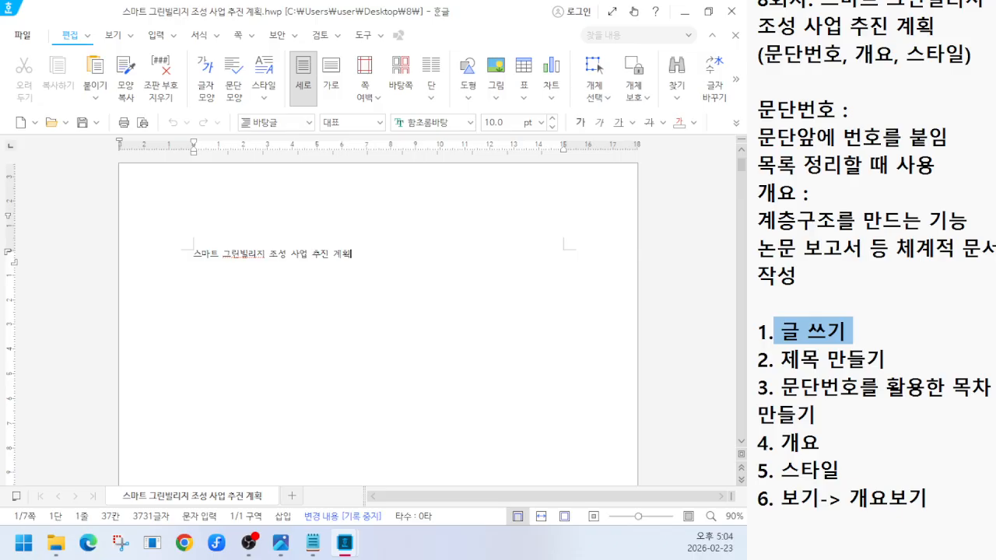
Step: Begin the 제목 만들기 task by copying the title 스마트 그린빌리지 조성 사업 추진 계획 and deleting it from the first page
drag(781, 360, 887, 360)
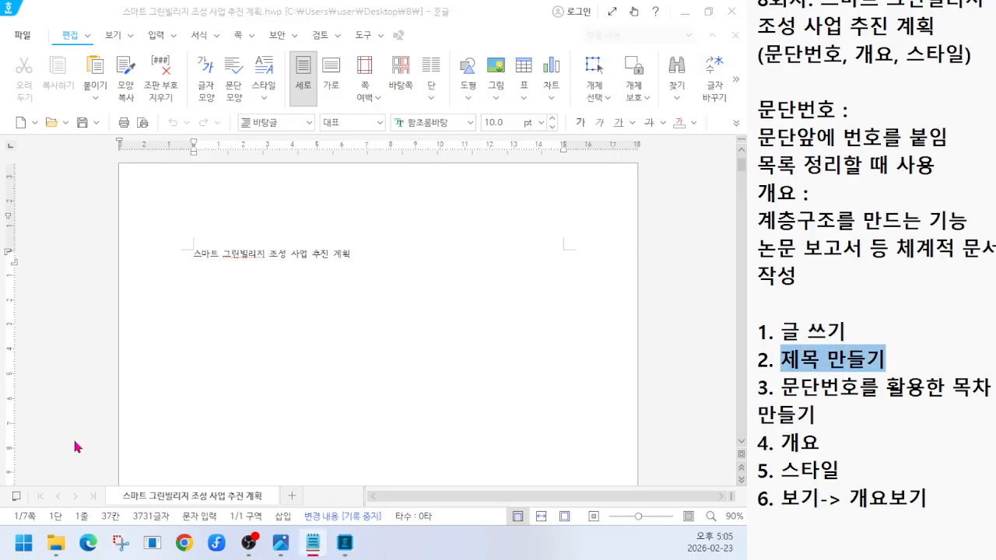
drag(188, 257, 385, 257)
key(ctrl+c)
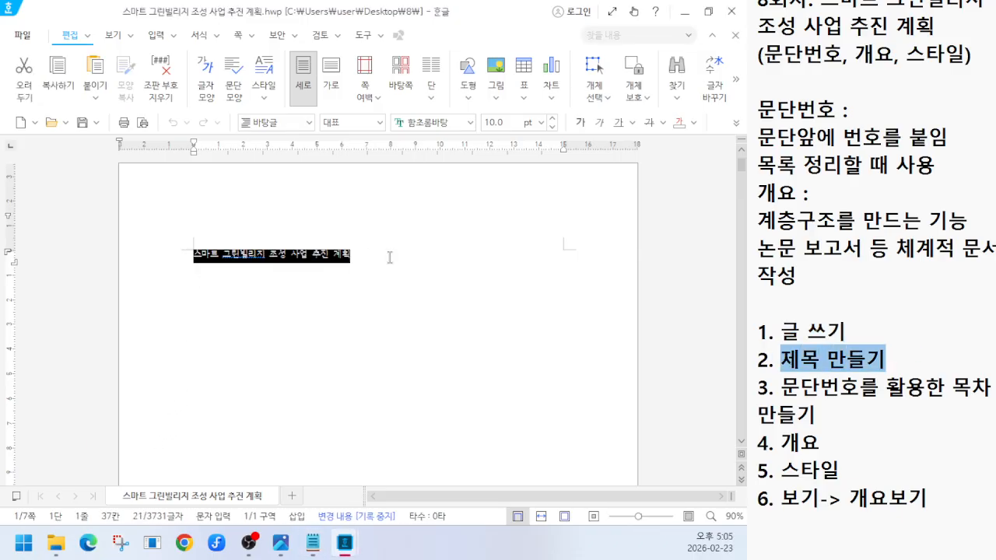
key(Delete)
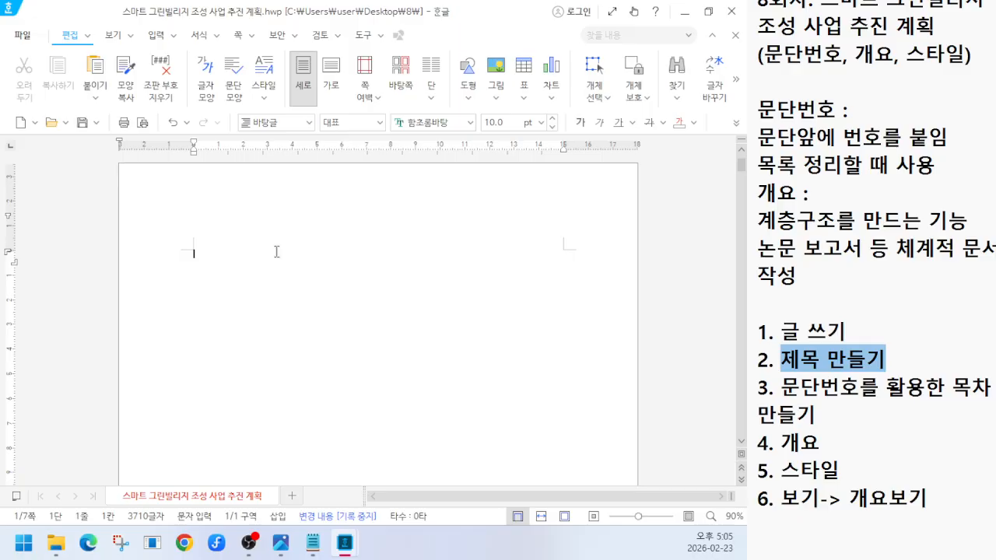
Step: Draw a text box about 130 mm wide and 38 mm high on the first page and paste the copied title into it
click(157, 35)
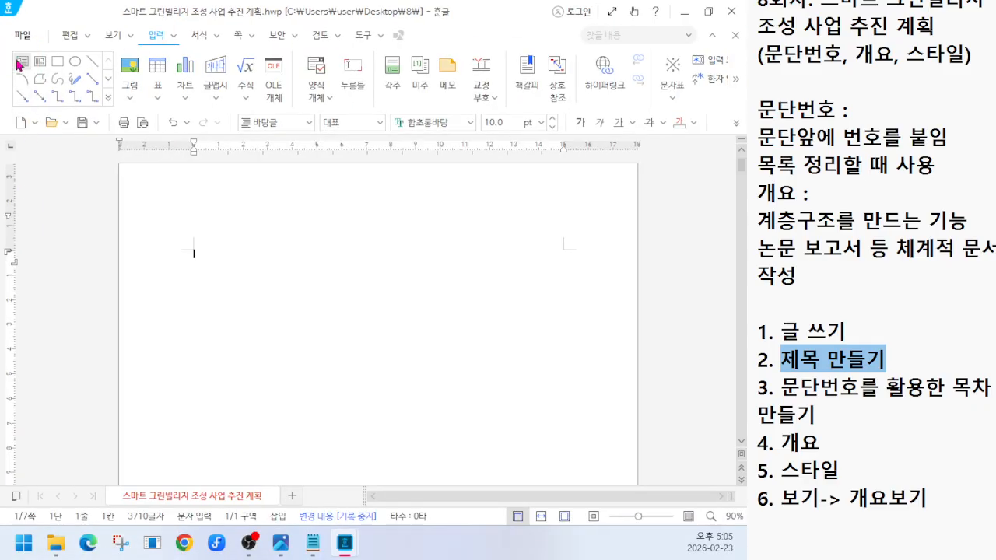
click(45, 122)
mouse_move(216, 329)
mouse_down()
mouse_move(295, 381)
mouse_move(535, 423)
mouse_up()
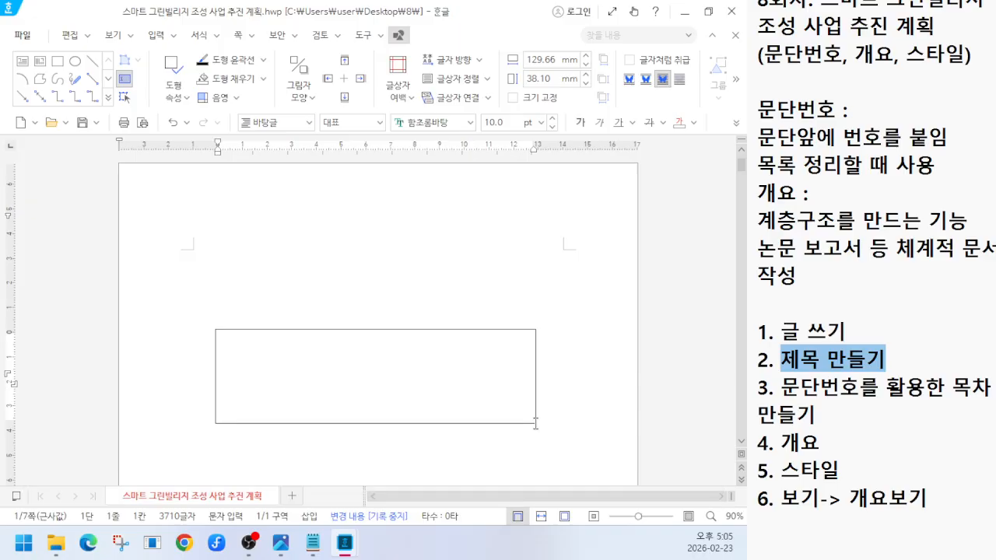
key(ctrl+v)
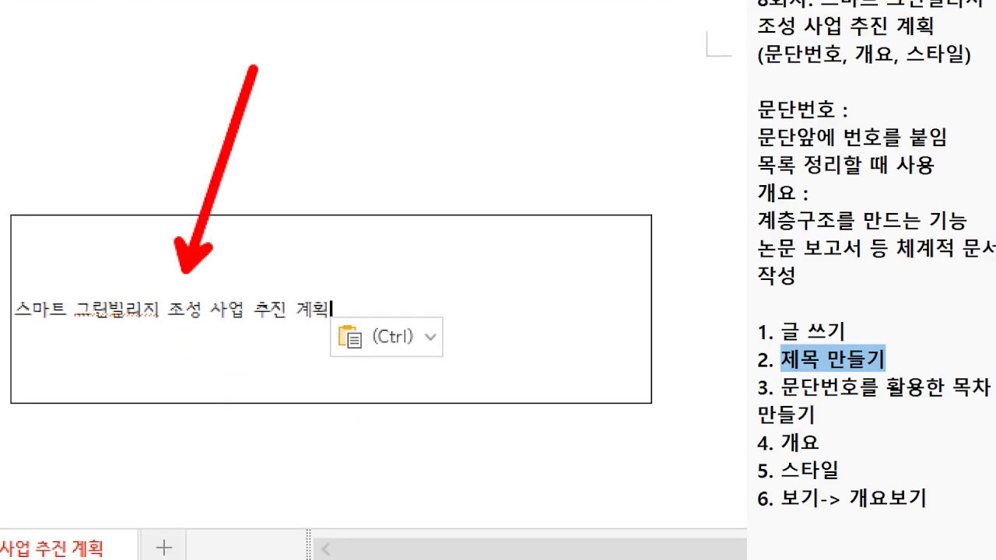
Step: Format the title in the text box as 17 pt bold text with centre alignment
click(322, 217)
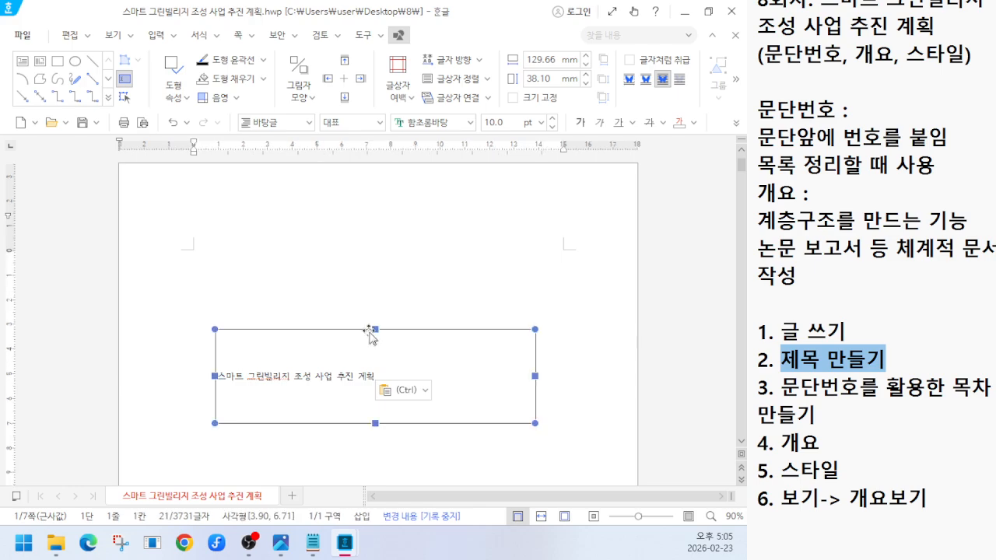
click(552, 119)
click(553, 119)
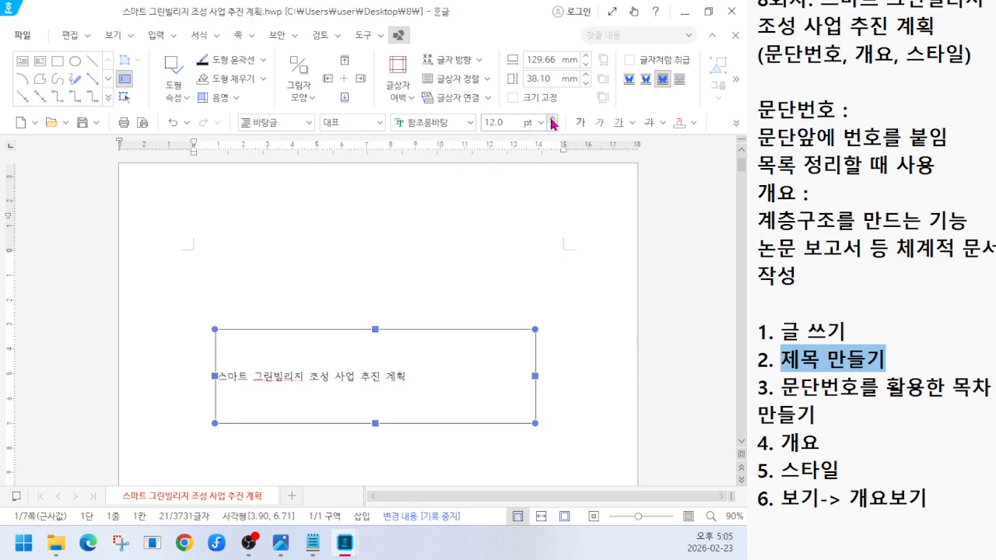
click(552, 119)
click(552, 119)
click(552, 119)
click(553, 119)
click(553, 119)
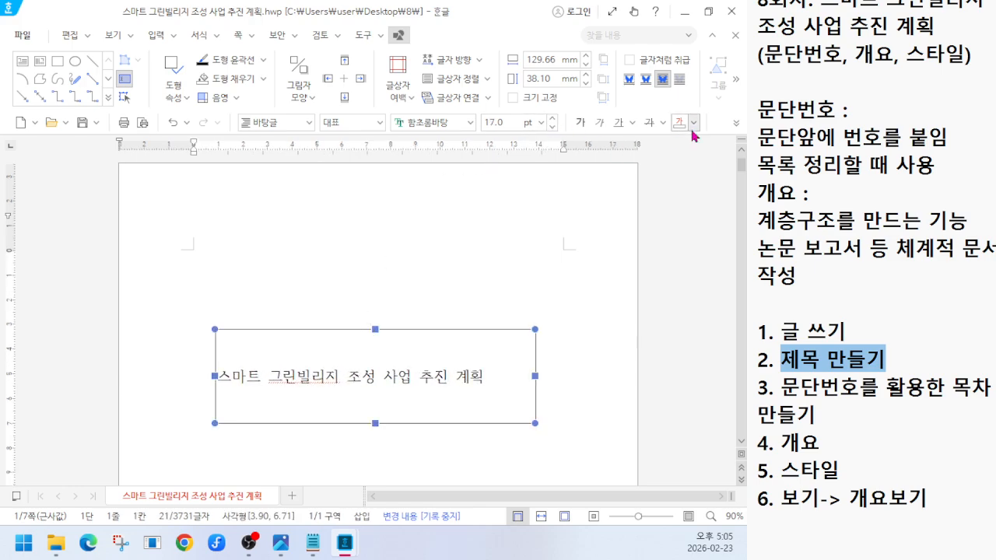
click(735, 123)
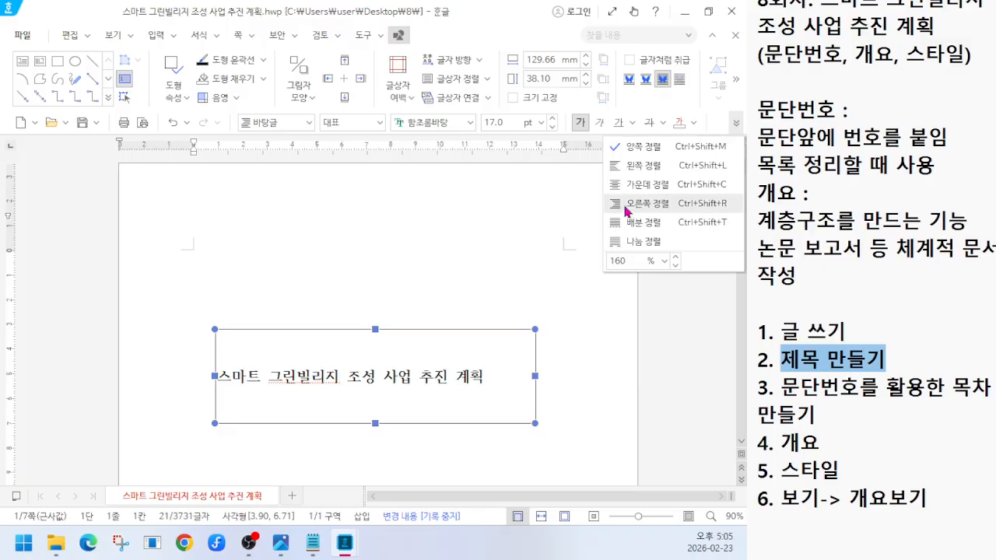
click(629, 185)
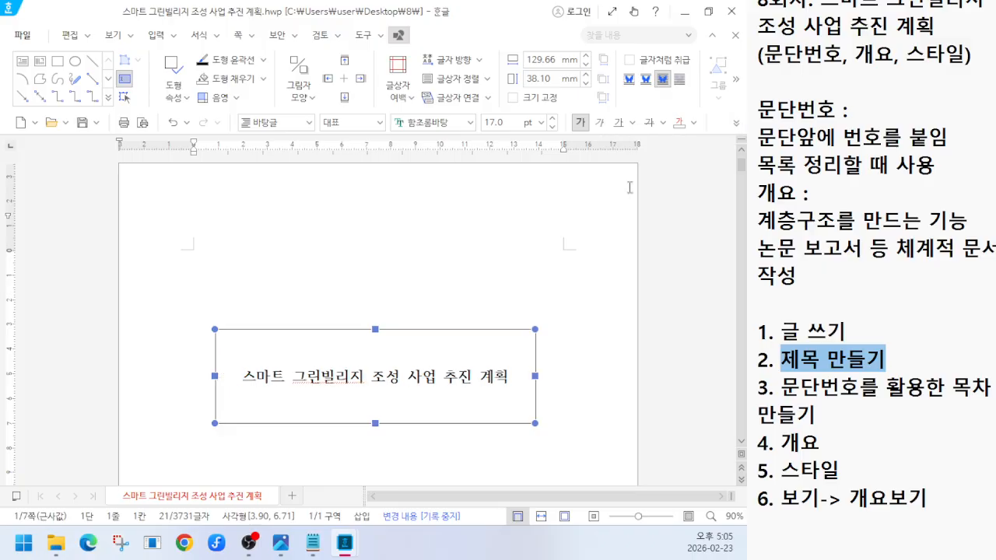
Step: Change the title's font to 한컴 윤체 L and increase its size to 21 pt
click(470, 122)
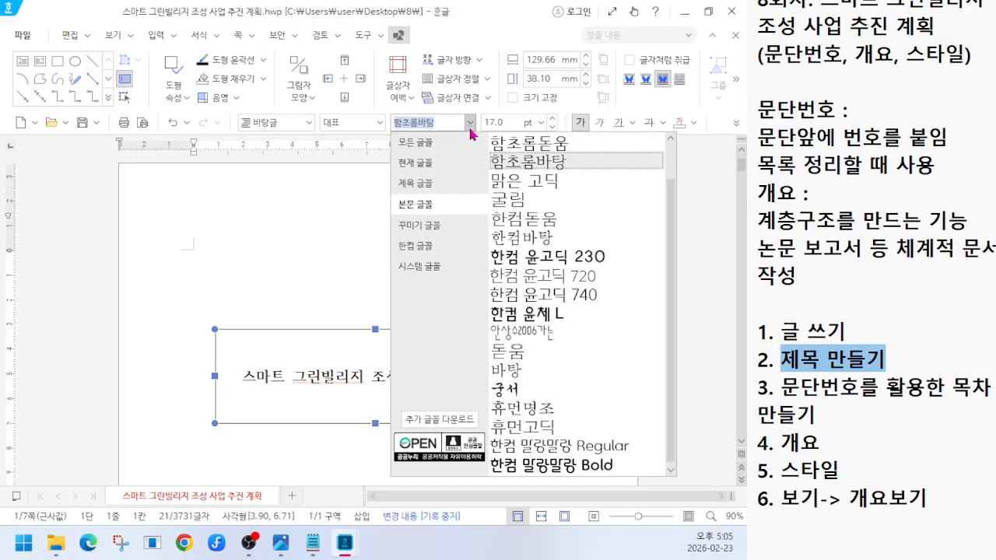
click(512, 313)
click(552, 118)
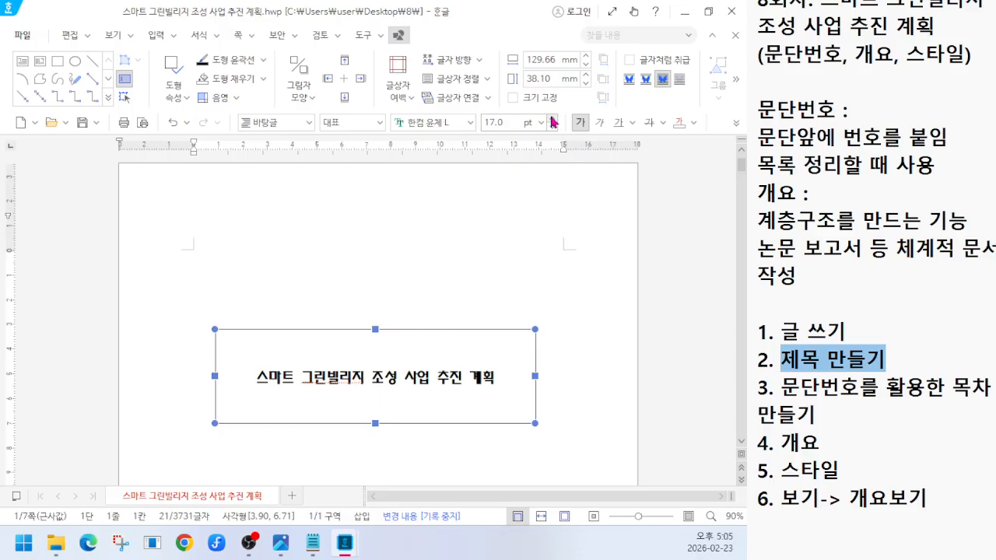
click(552, 118)
click(552, 119)
click(551, 118)
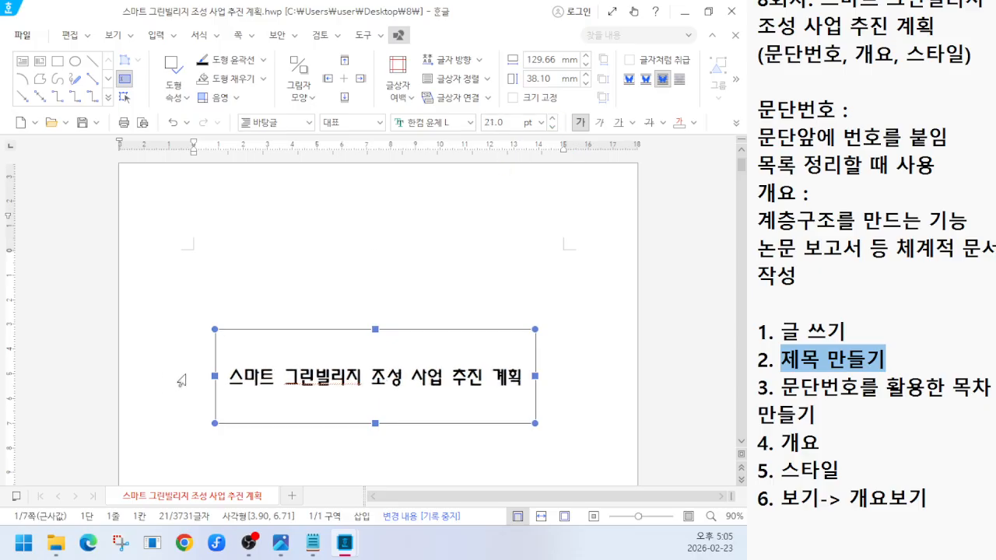
Step: Widen the title box on both sides to about 149 mm and enlarge its text to 24 pt
drag(215, 375, 189, 376)
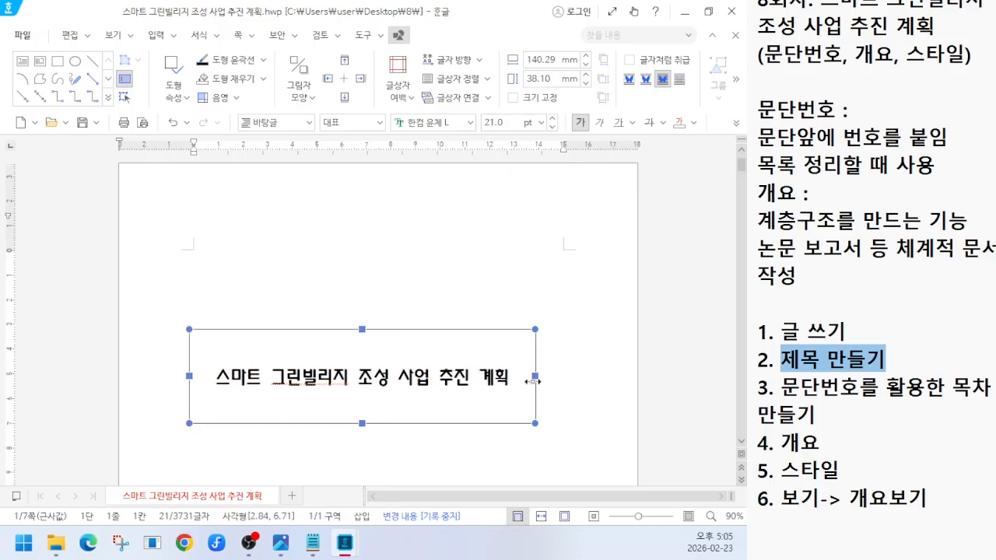
drag(534, 376, 557, 376)
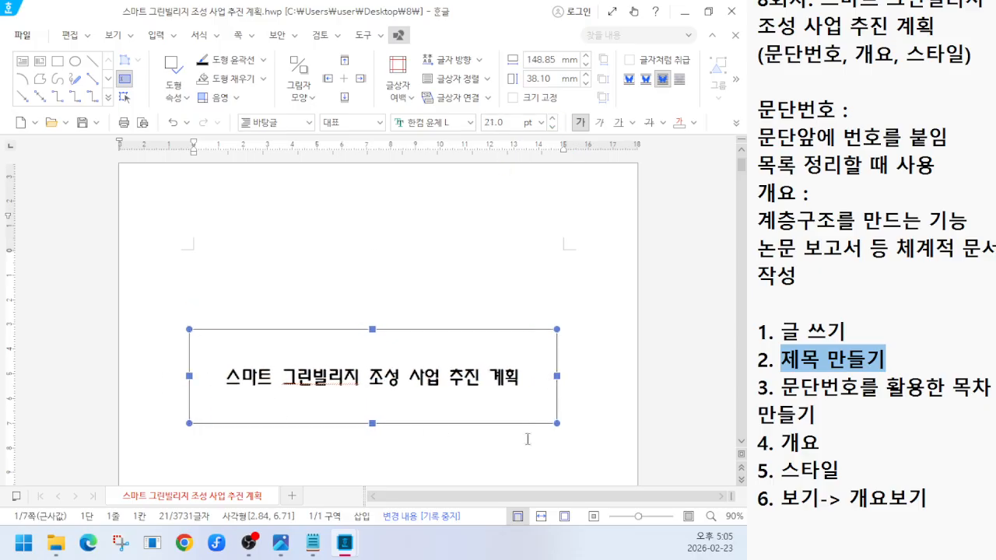
click(552, 118)
click(552, 118)
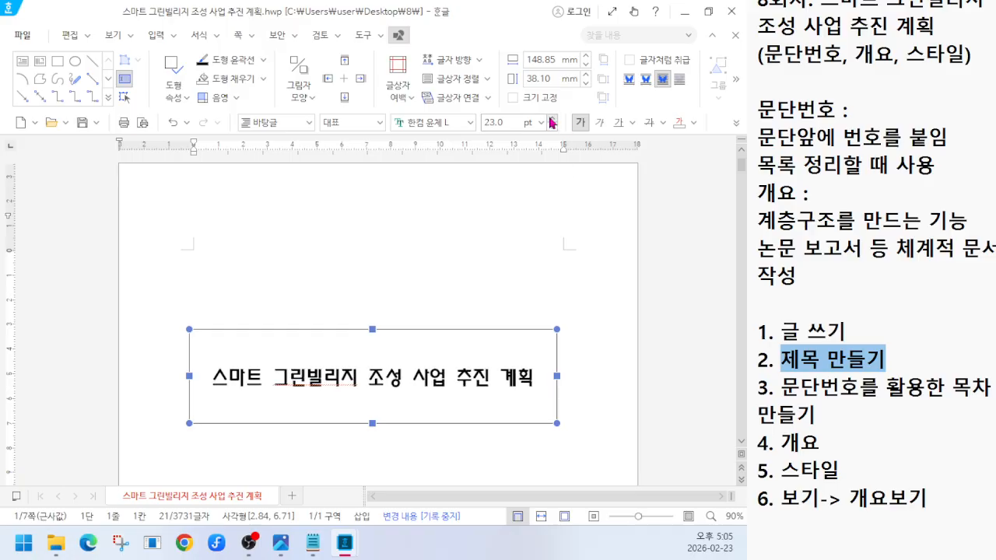
click(552, 119)
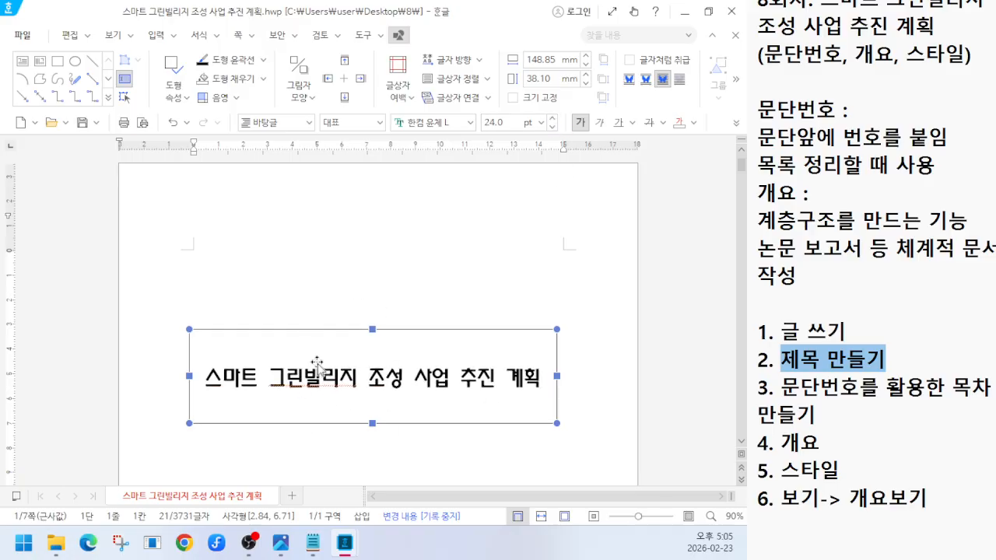
Step: Move the title box down to about 10 cm from the page's upper edge, flush with the left page margin
scroll(322, 412, down, 2)
drag(325, 349, 330, 387)
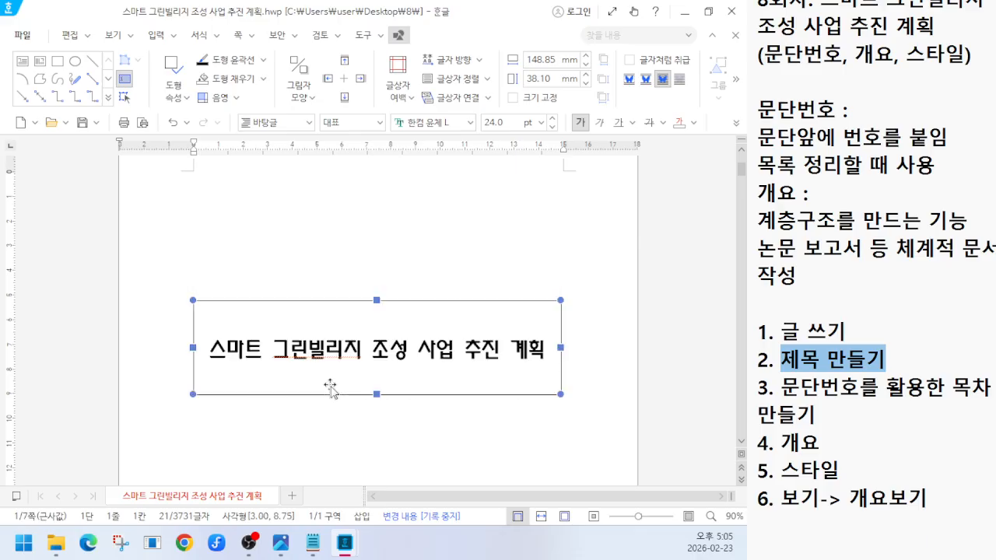
drag(325, 314, 315, 352)
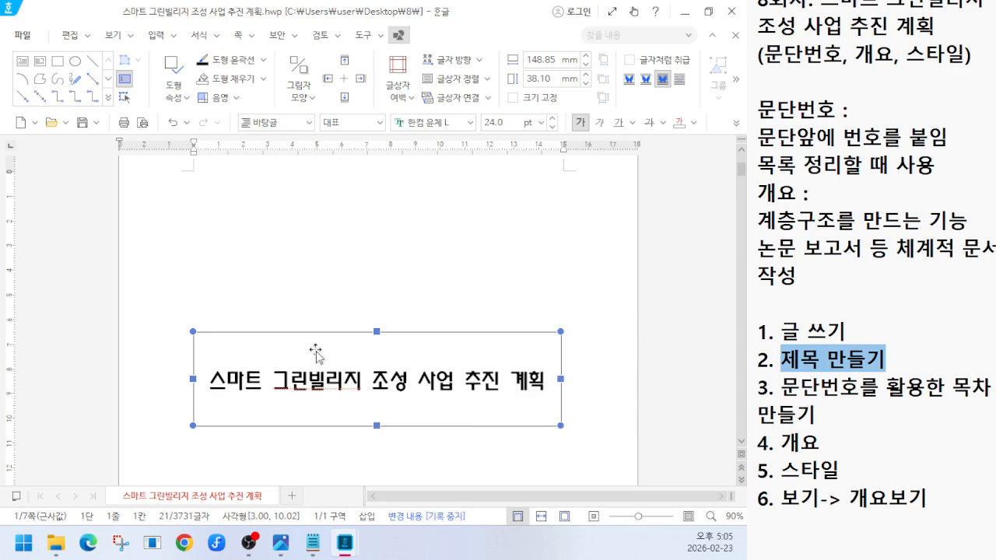
Step: Centre the title box on the page by setting its horizontal and vertical positions to 가운데 relative to the paper
double_click(315, 352)
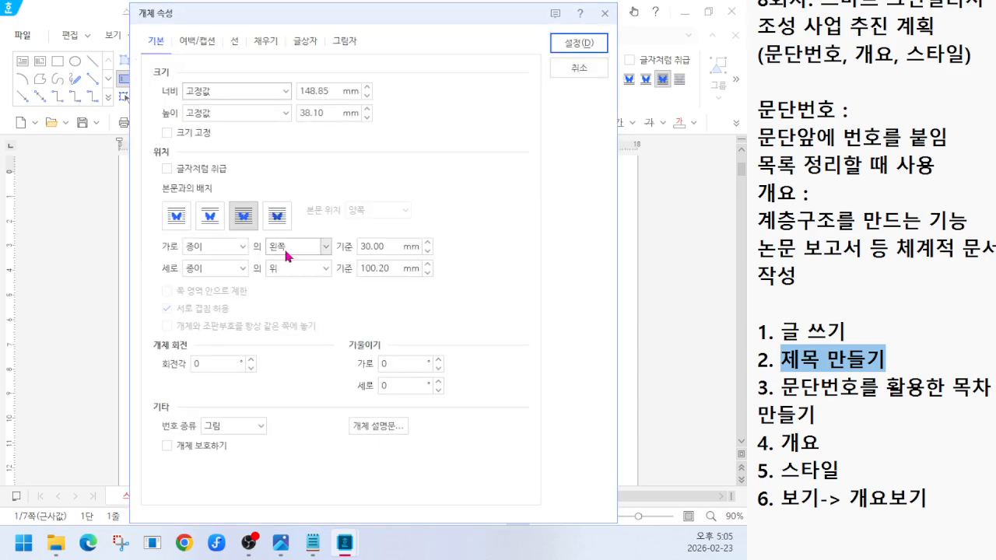
click(325, 246)
click(306, 287)
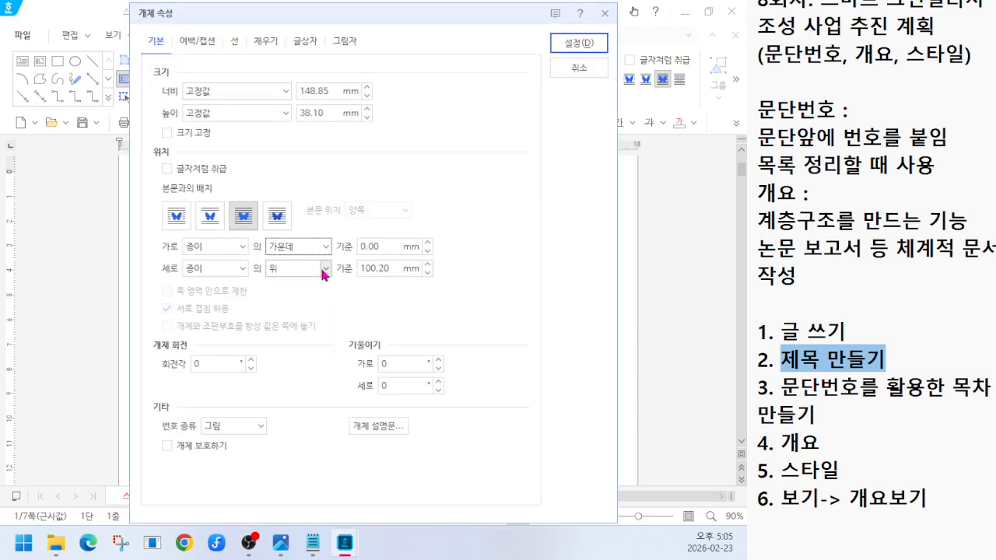
click(326, 268)
click(303, 308)
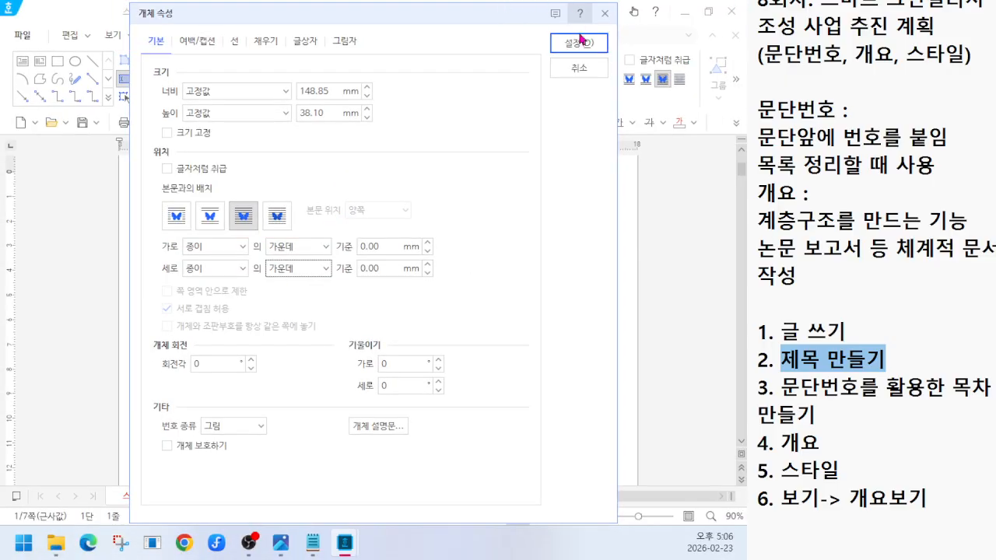
click(582, 42)
click(603, 438)
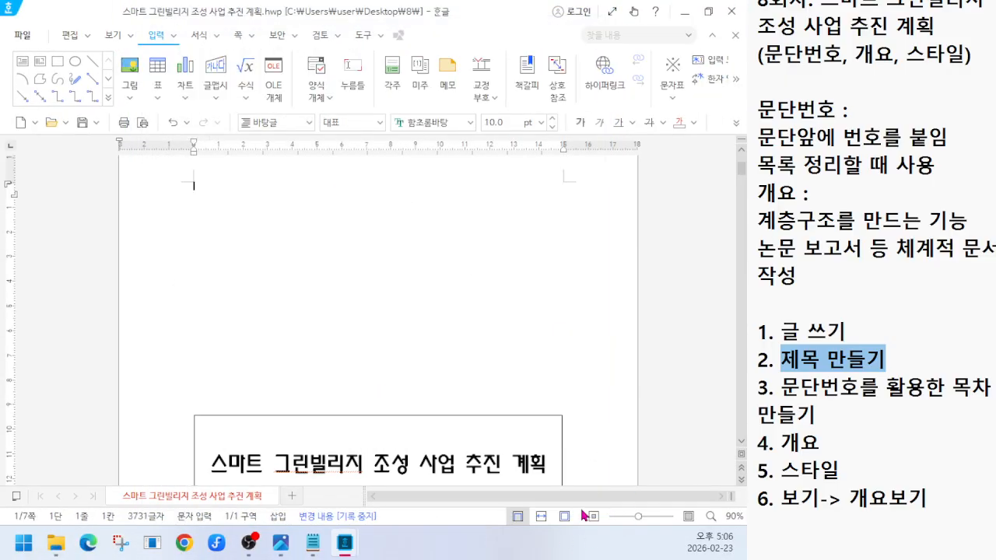
scroll(478, 363, down, 3)
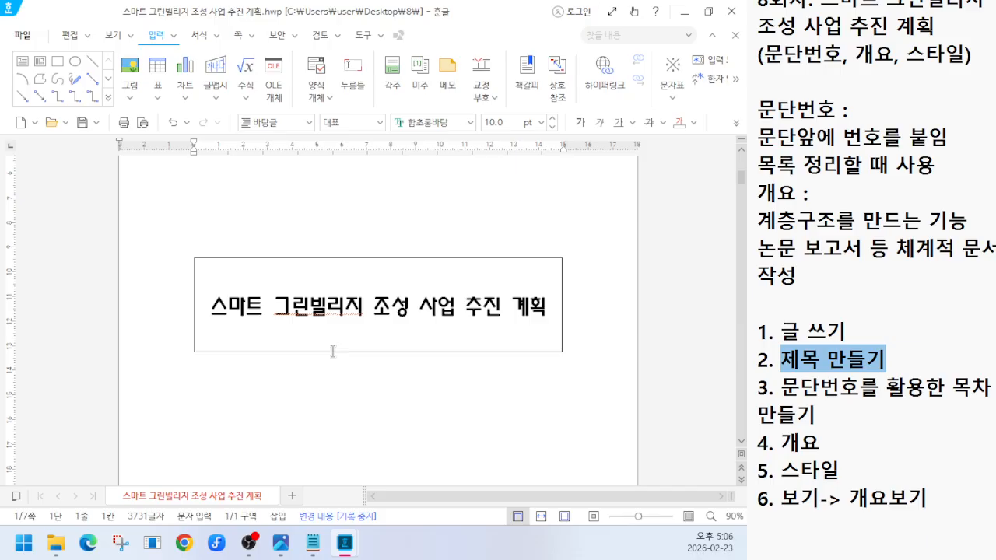
Step: Format the 목차 heading on page 2 in bold 한컴 윤체 L at 20 pt
drag(780, 386, 989, 388)
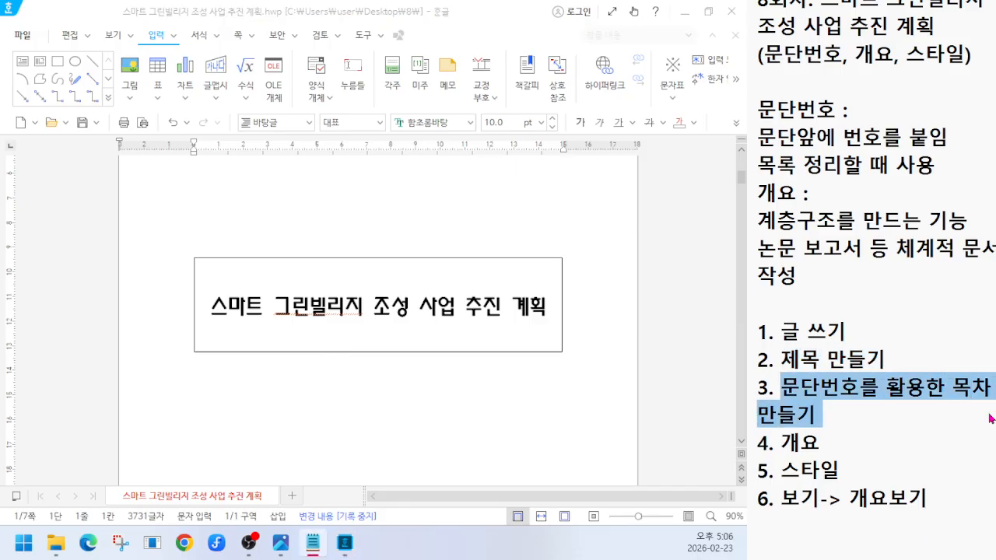
click(283, 448)
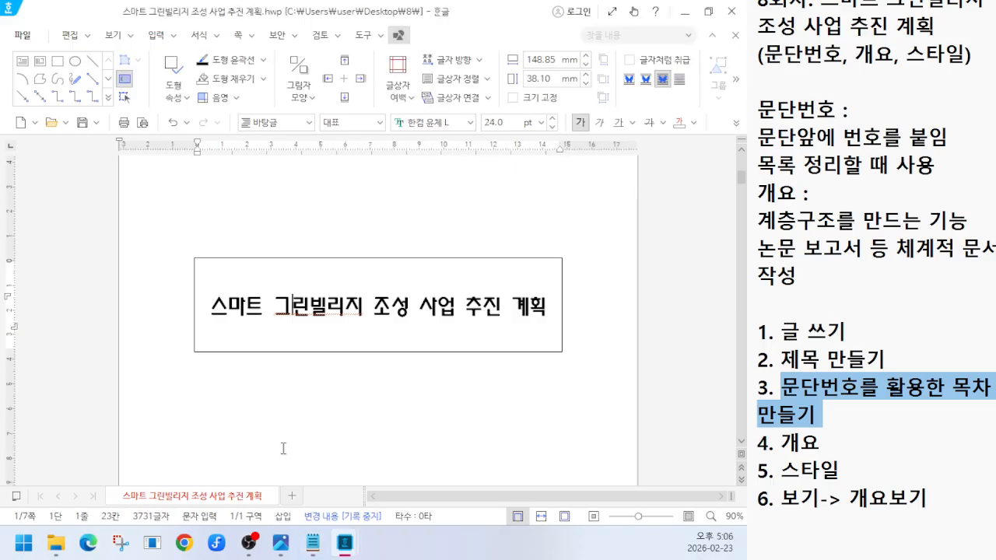
click(618, 314)
scroll(581, 402, down, 15)
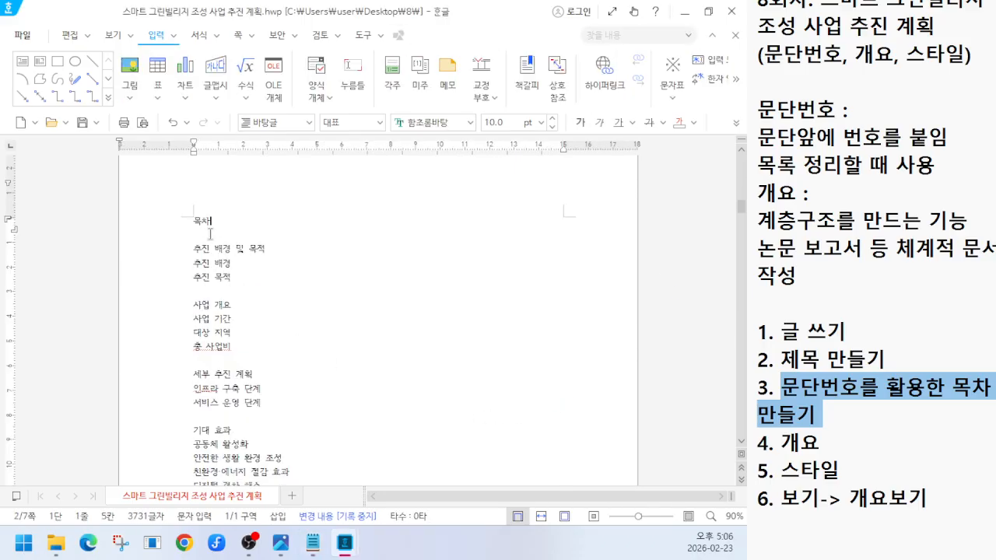
drag(210, 221, 190, 223)
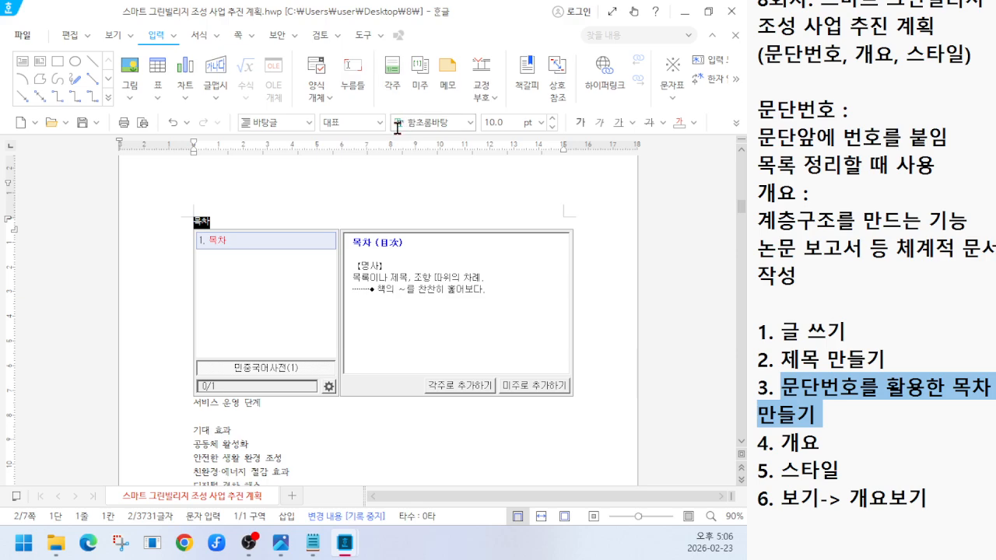
click(471, 123)
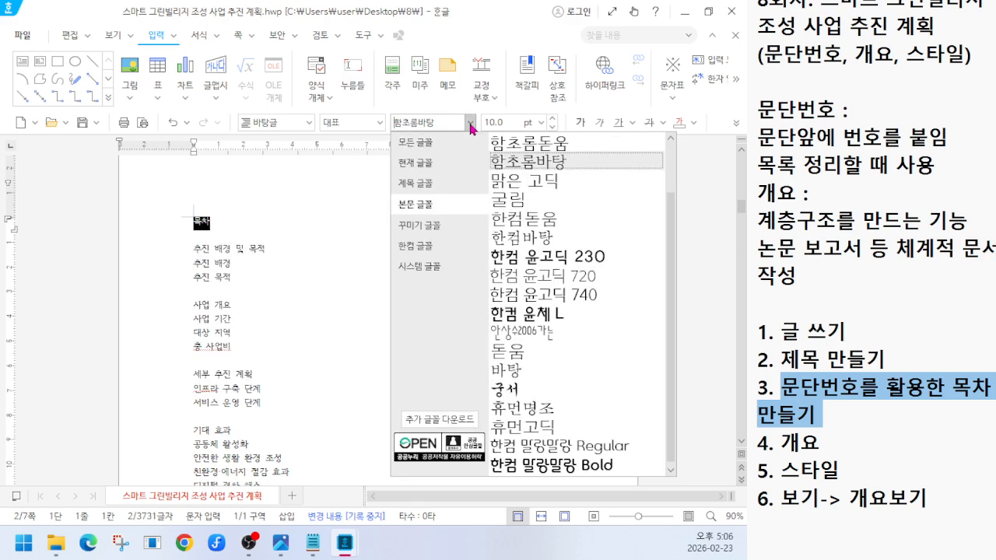
click(554, 313)
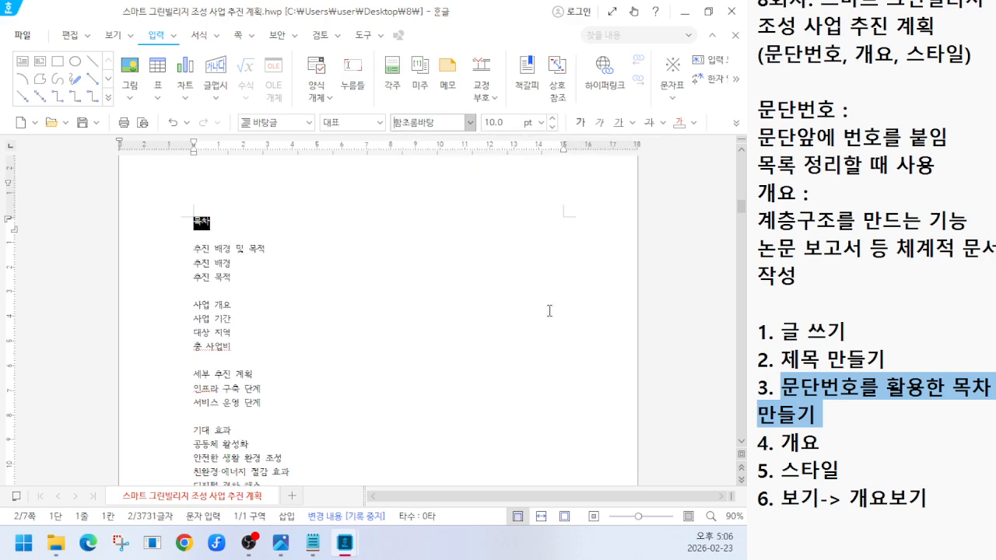
click(551, 119)
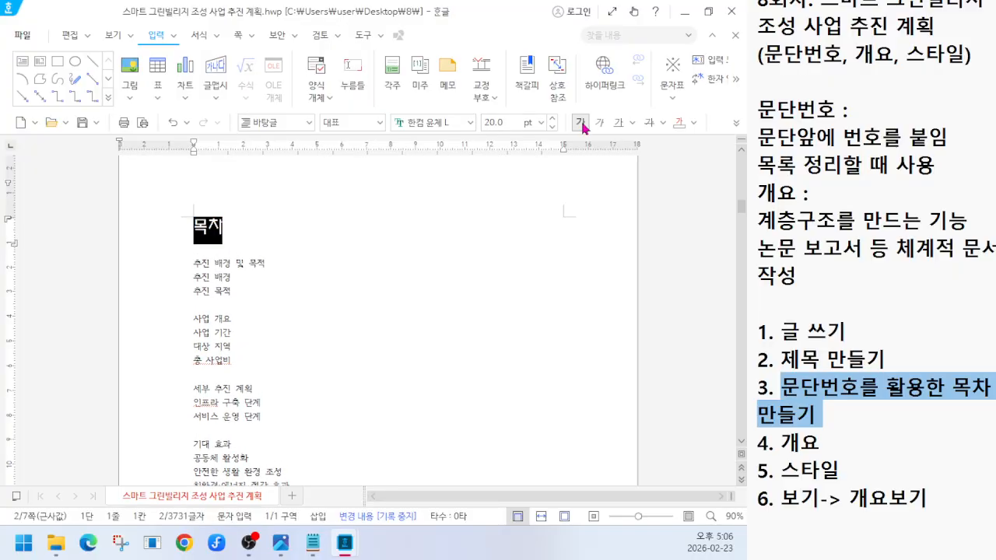
click(313, 268)
Step: Set all contents entries from 추진 배경 및 목적 to 결론 in 한컴 윤체 L at 14 pt
scroll(313, 389, down, 2)
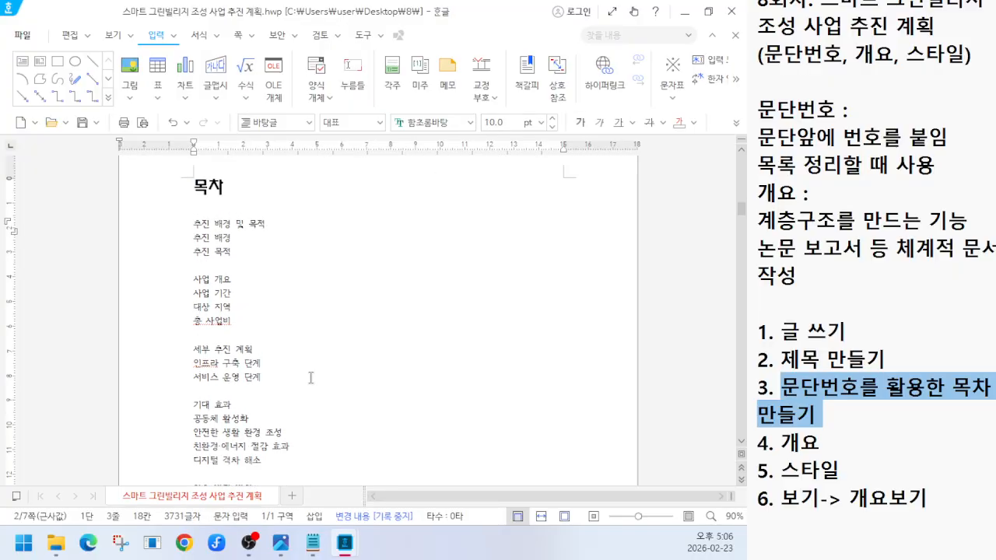
scroll(310, 378, up, 1)
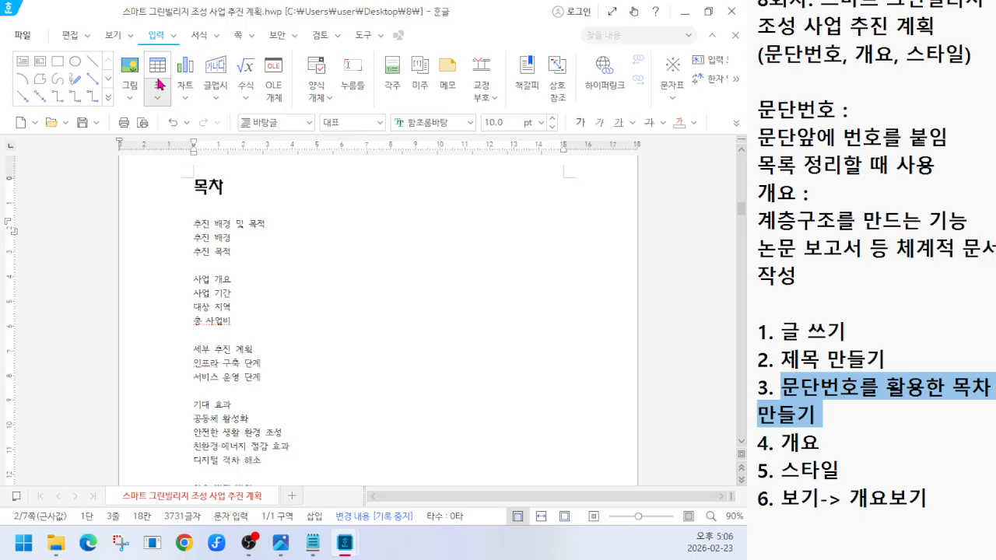
click(156, 35)
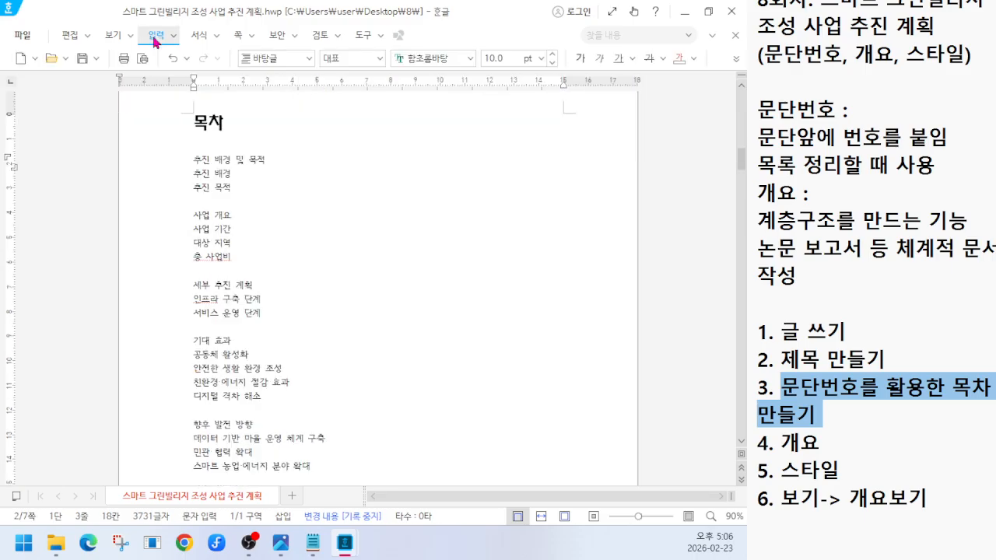
click(189, 161)
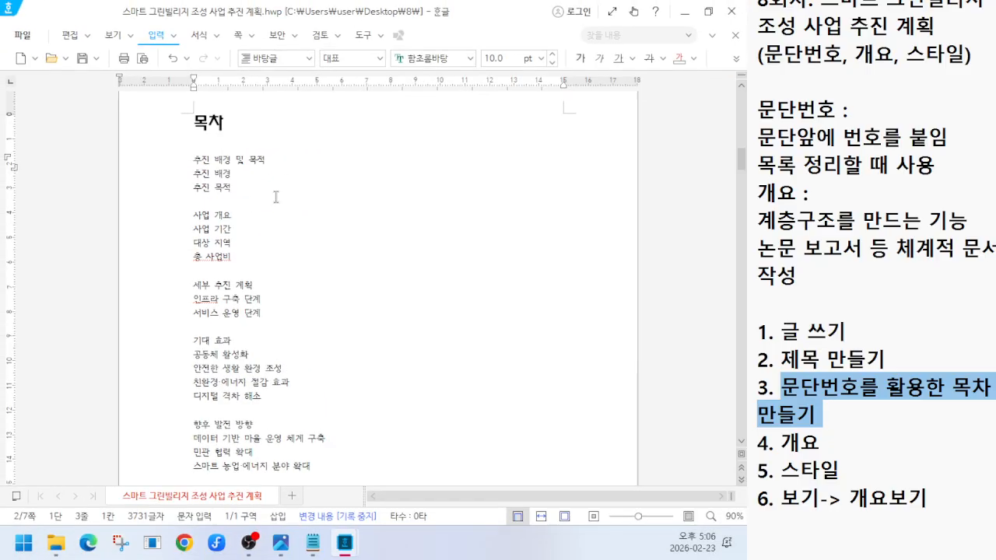
drag(193, 160, 344, 455)
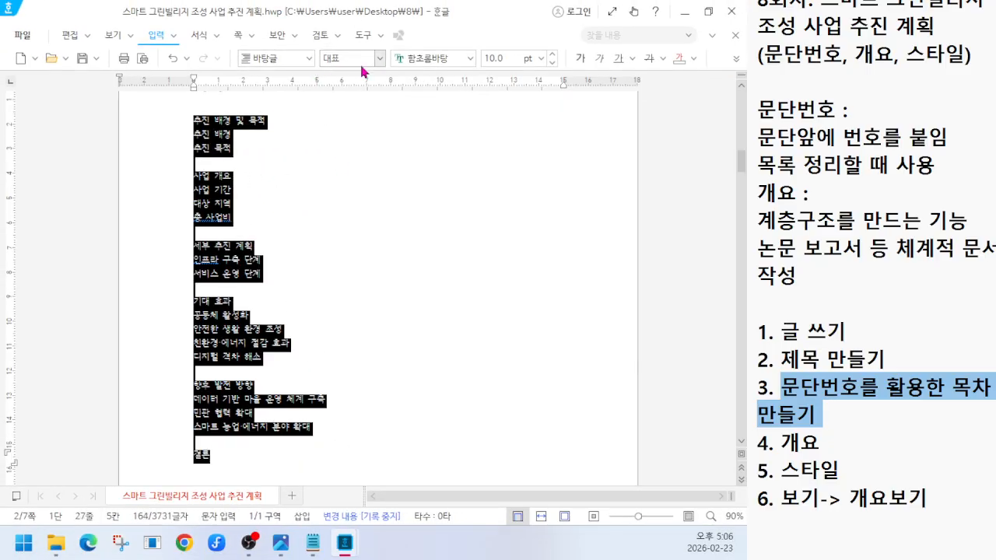
click(470, 59)
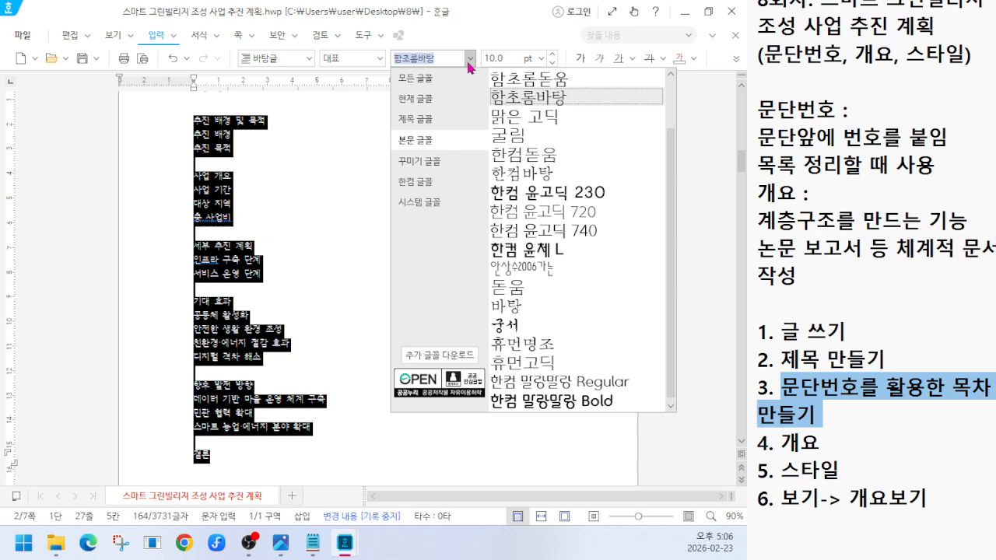
click(519, 249)
click(552, 54)
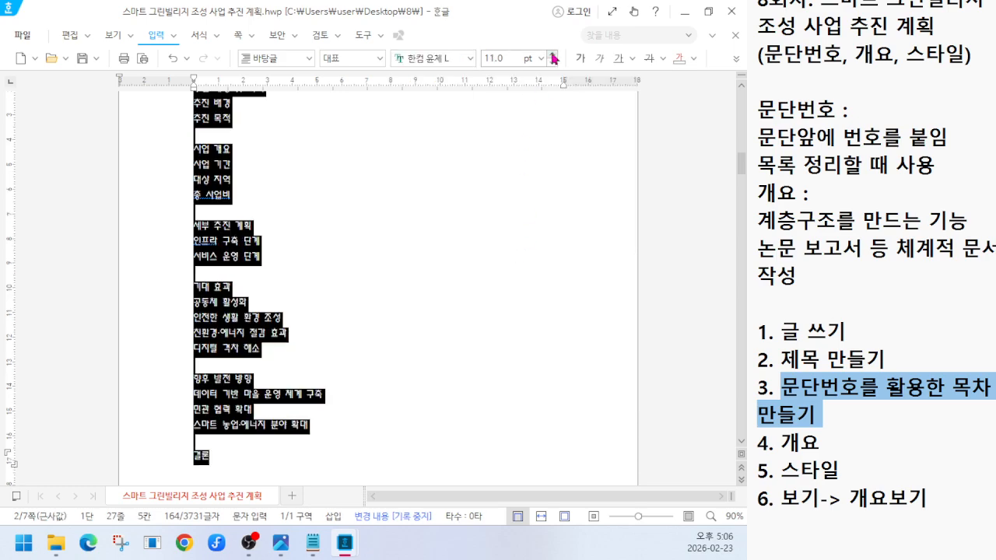
click(554, 54)
click(551, 54)
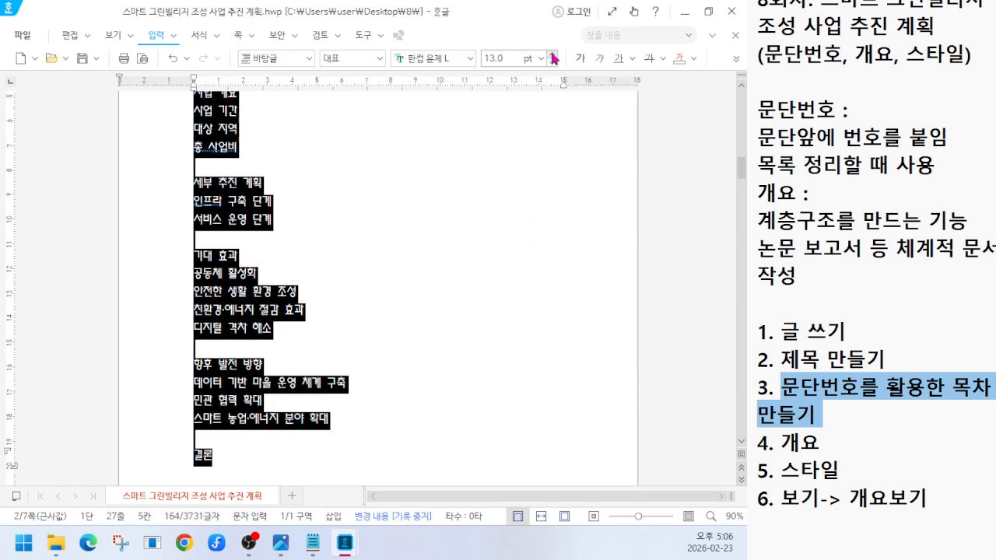
click(551, 54)
scroll(430, 328, down, 3)
scroll(433, 338, up, 5)
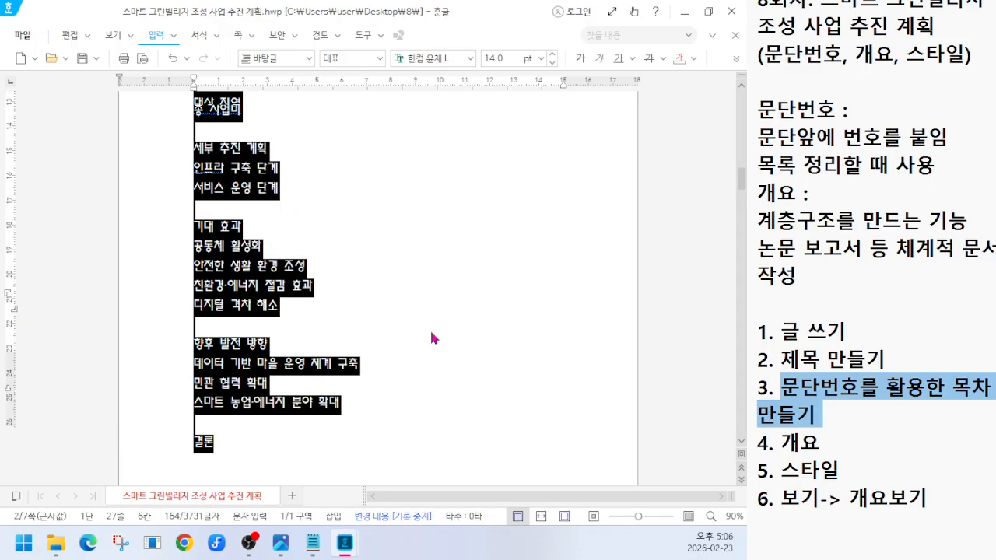
click(441, 325)
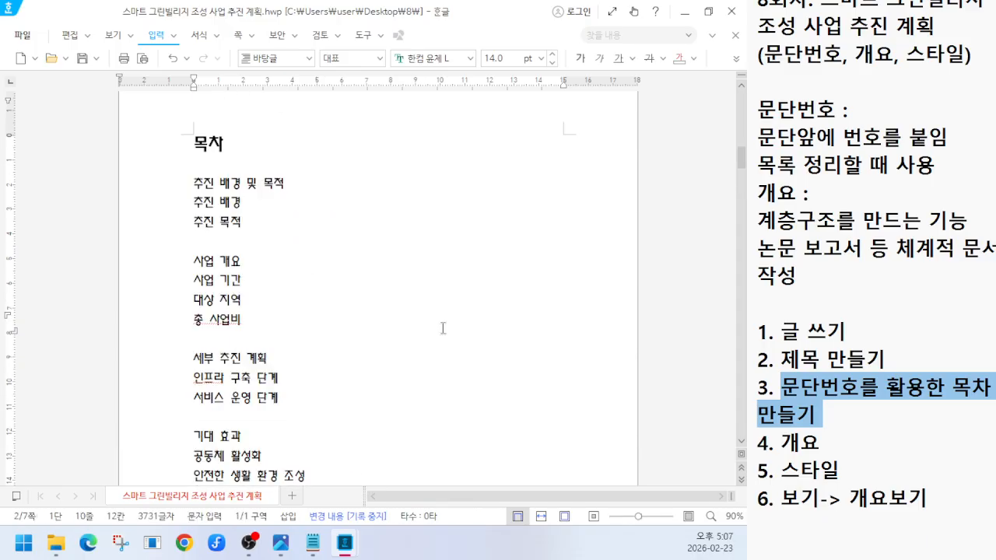
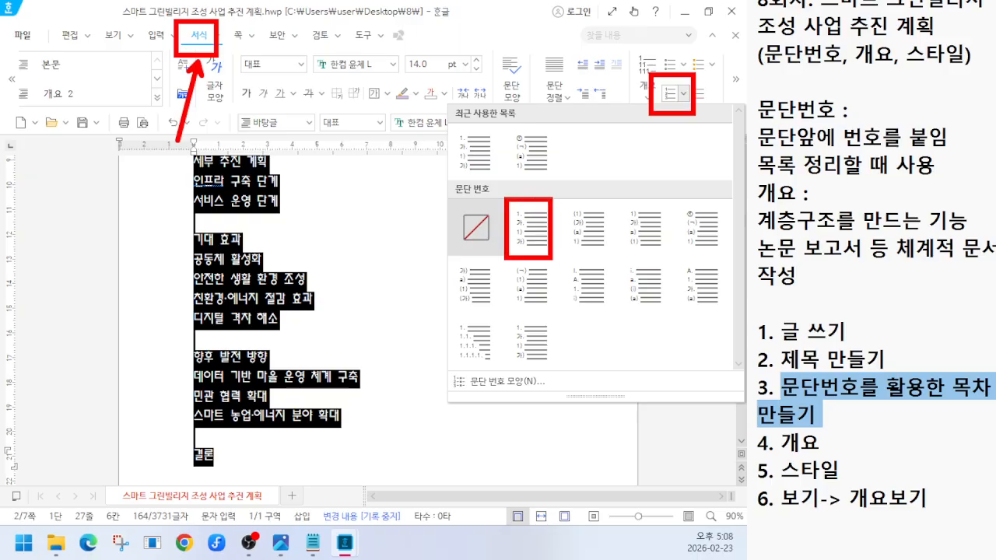
drag(547, 263, 547, 384)
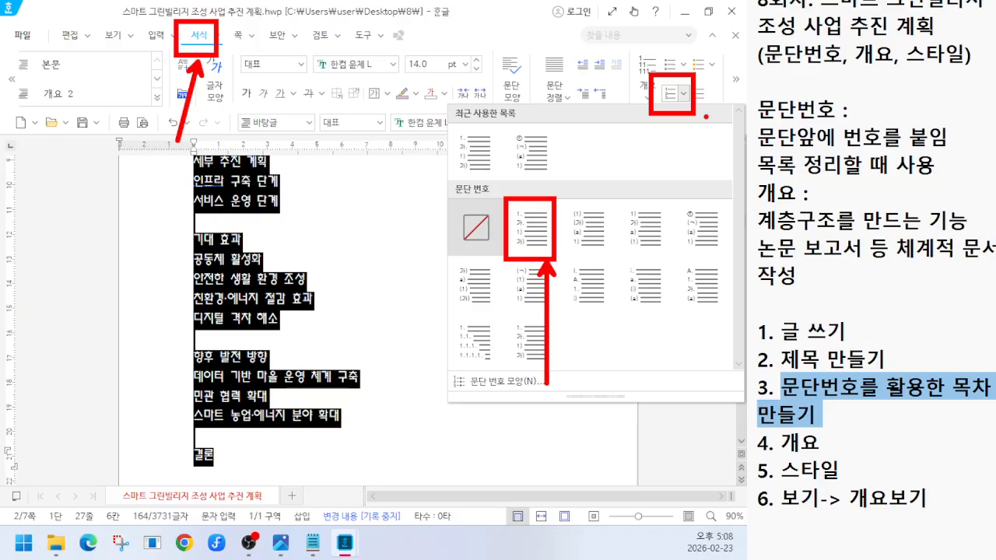
key(Escape)
click(684, 94)
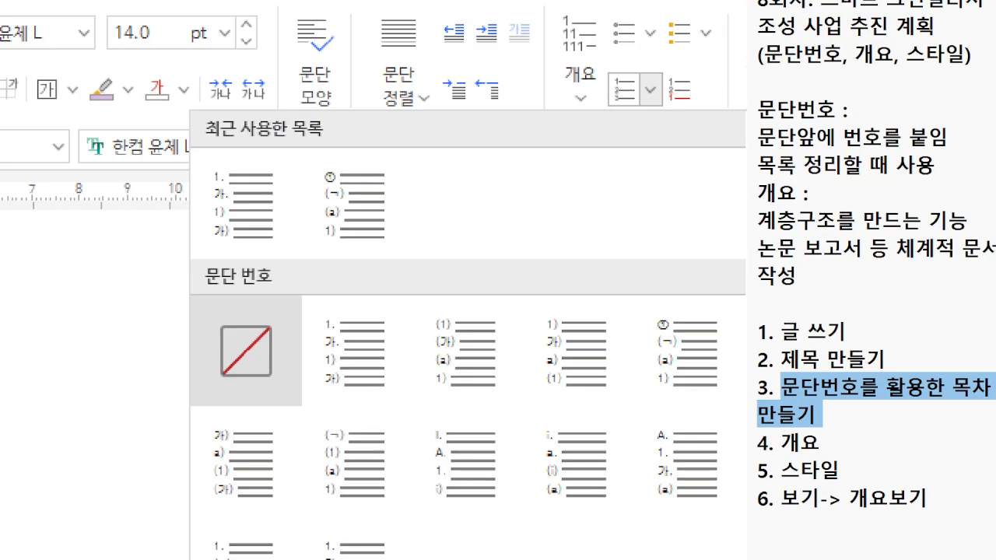
mouse_move(642, 75)
mouse_down()
mouse_move(644, 105)
mouse_move(644, 75)
mouse_up()
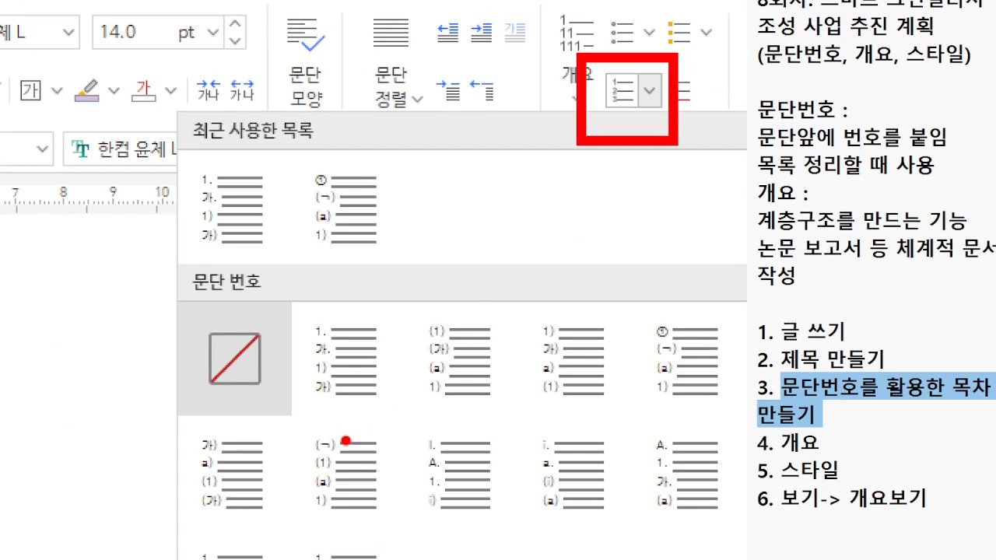
drag(272, 285, 399, 411)
drag(455, 343, 406, 364)
drag(571, 295, 408, 364)
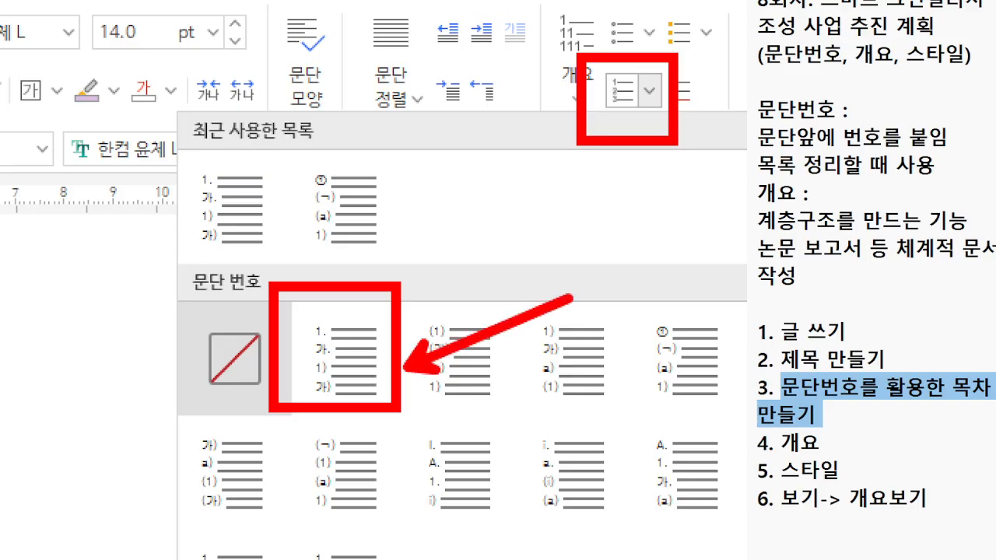
drag(234, 60, 231, 155)
click(264, 139)
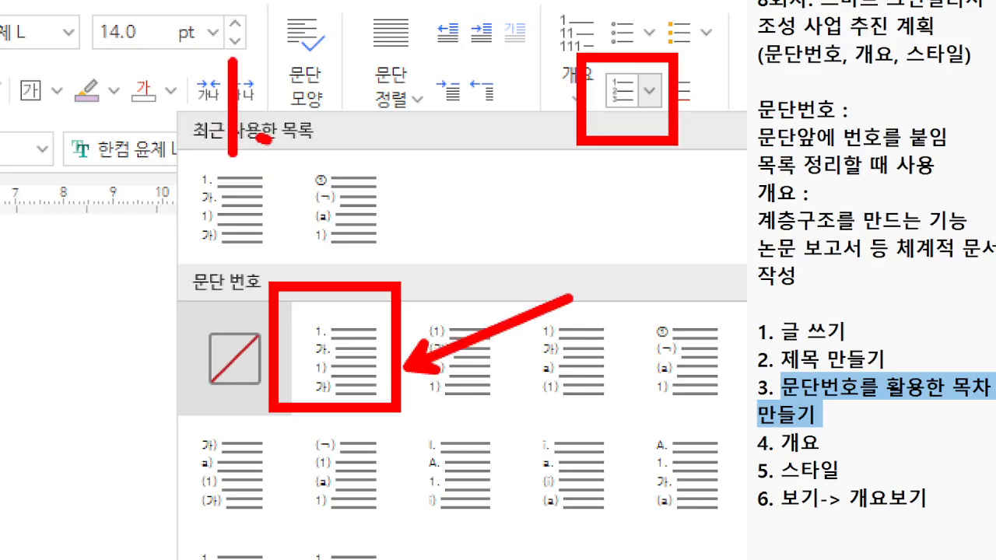
mouse_move(331, 68)
mouse_down()
mouse_move(336, 105)
mouse_move(367, 117)
mouse_up()
click(389, 112)
mouse_move(428, 28)
mouse_down()
mouse_move(464, 100)
mouse_move(420, 93)
mouse_up()
click(486, 118)
mouse_move(536, 40)
mouse_down()
mouse_move(516, 105)
mouse_move(575, 98)
mouse_up()
drag(548, 48, 531, 142)
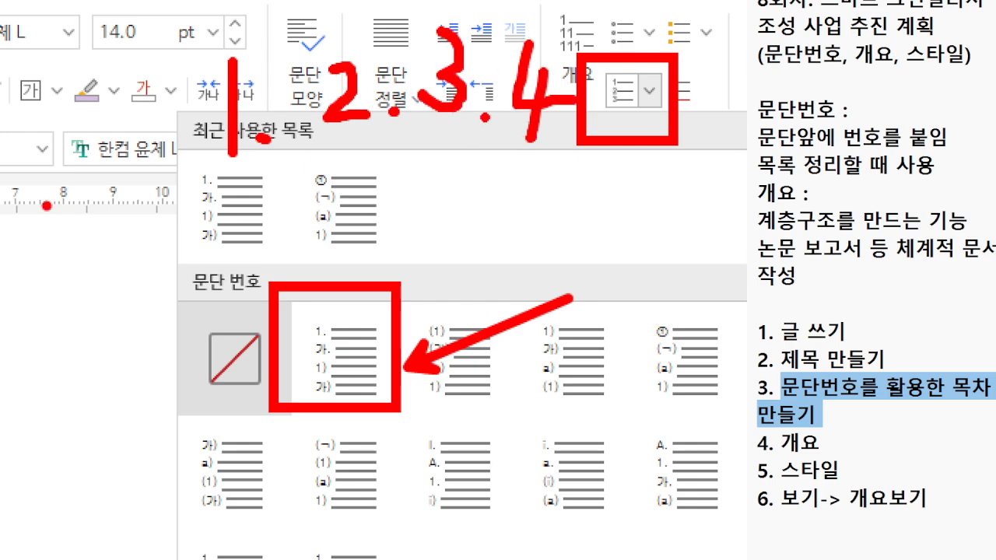
mouse_move(262, 180)
mouse_down()
mouse_move(238, 236)
mouse_move(269, 296)
mouse_move(289, 218)
mouse_up()
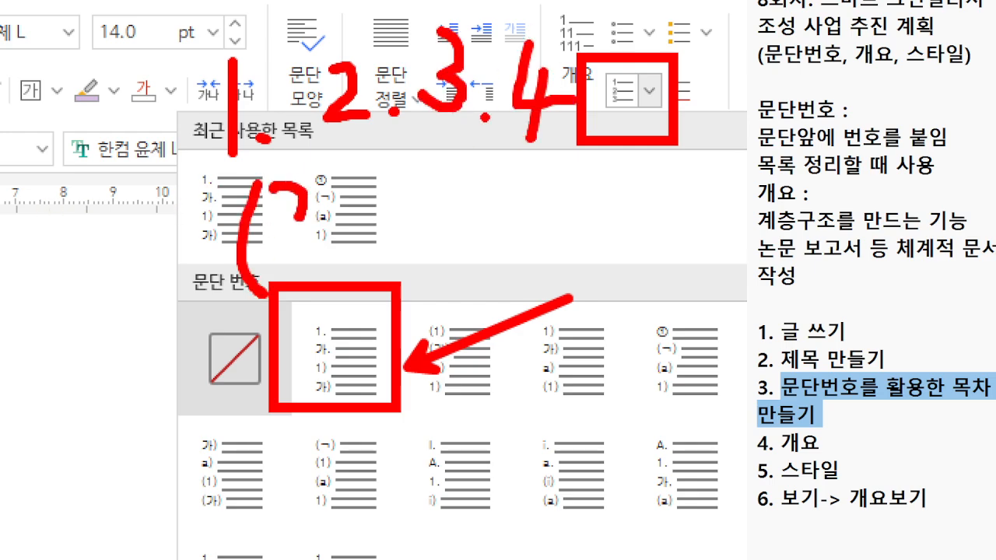
mouse_move(311, 174)
mouse_down()
mouse_move(312, 231)
mouse_move(338, 207)
mouse_up()
mouse_move(278, 251)
mouse_down()
mouse_move(277, 262)
mouse_move(304, 280)
mouse_move(336, 269)
mouse_up()
click(392, 148)
drag(393, 145, 406, 265)
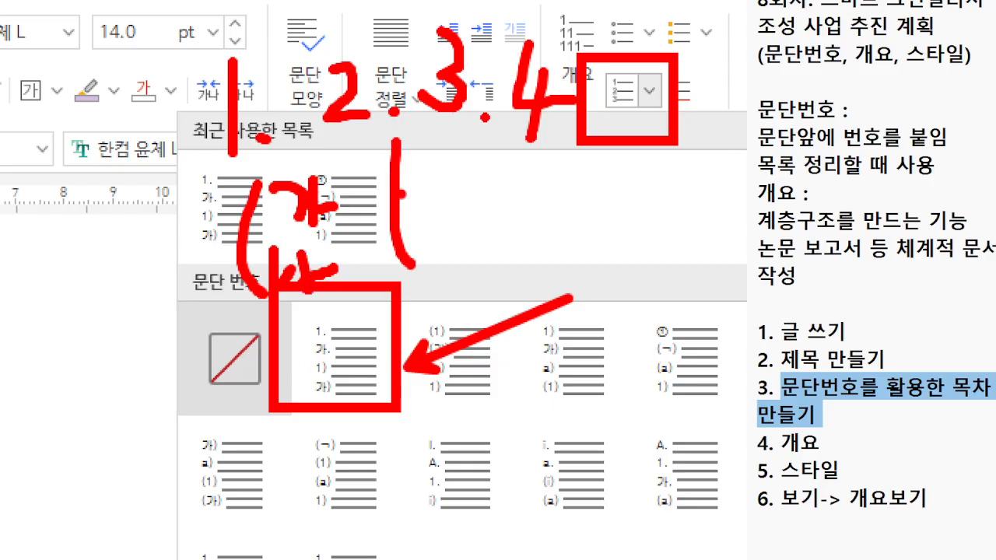
key(Escape)
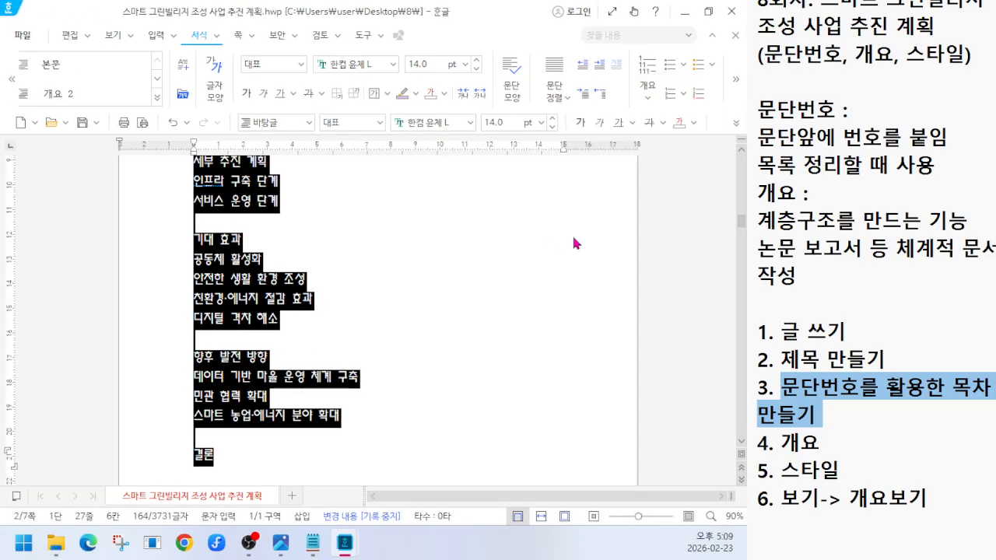
Step: Apply the 1. / 가. / 1) / 가) paragraph numbering format to the selected contents entries
click(682, 93)
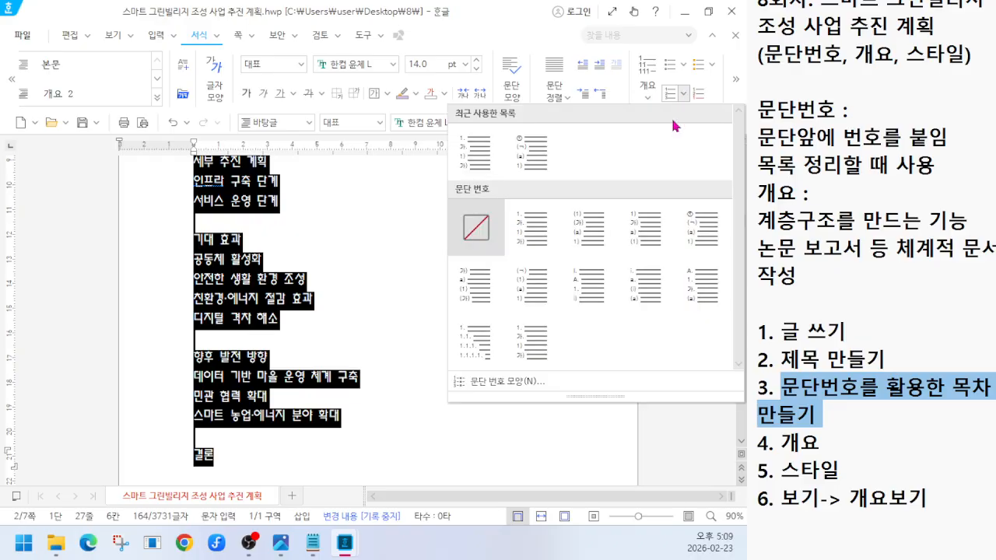
click(543, 236)
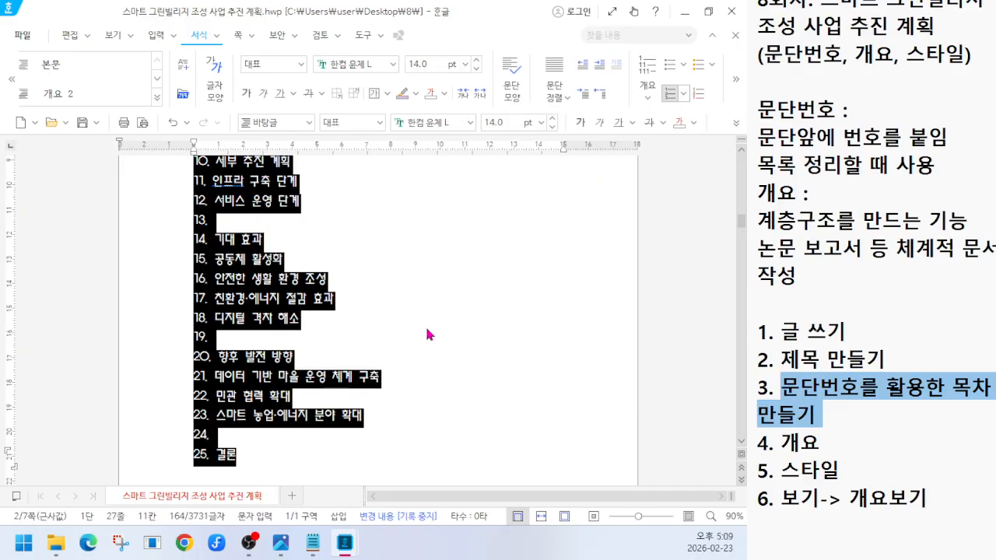
scroll(427, 333, up, 5)
click(333, 352)
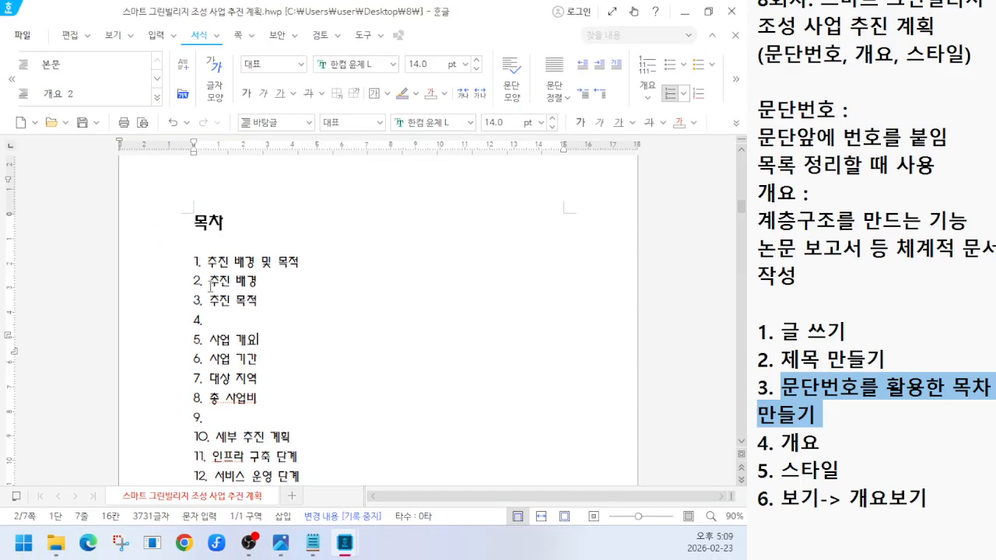
Step: Lower 추진 배경 and 추진 목적 by one numbering level so they become 가. and 나. under 추진 배경 및 목적
drag(210, 281, 273, 305)
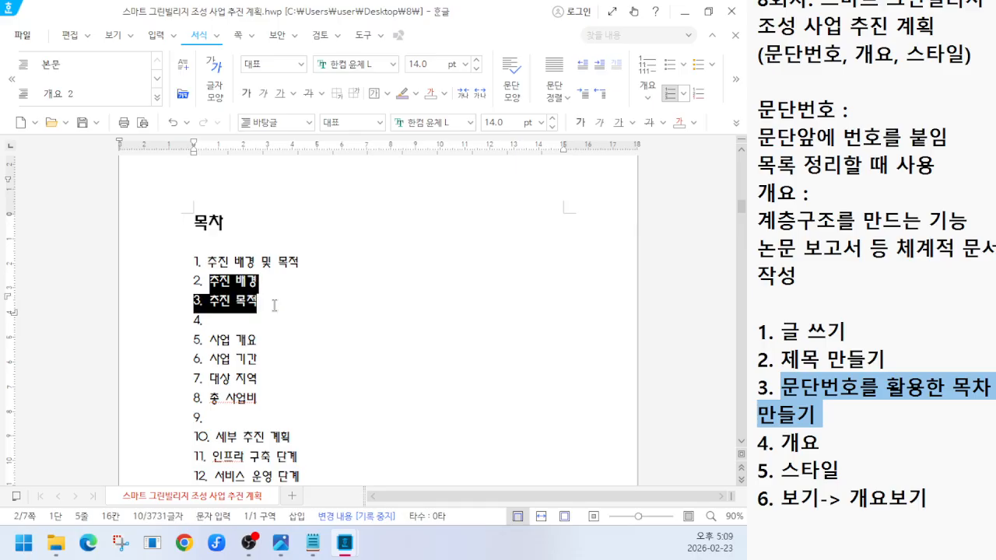
click(739, 90)
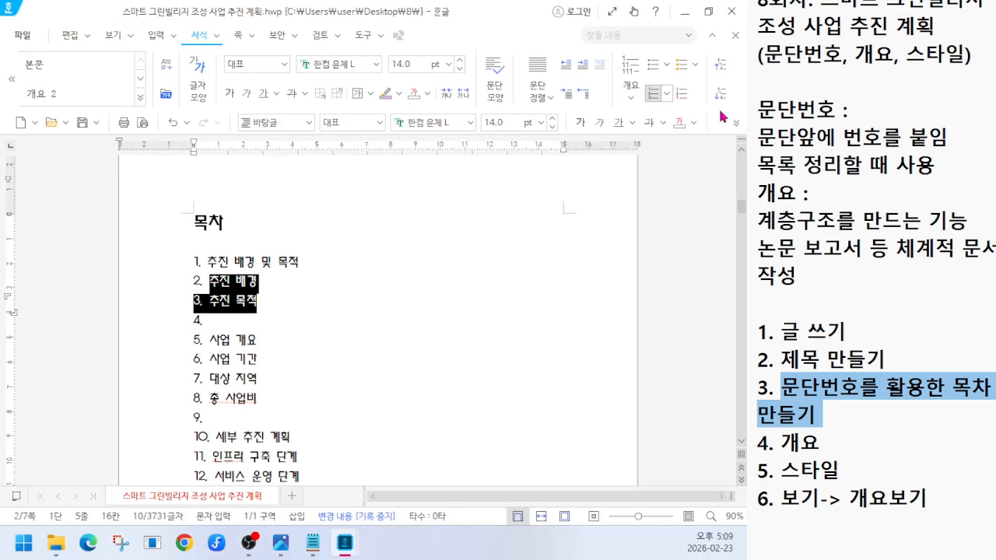
click(721, 94)
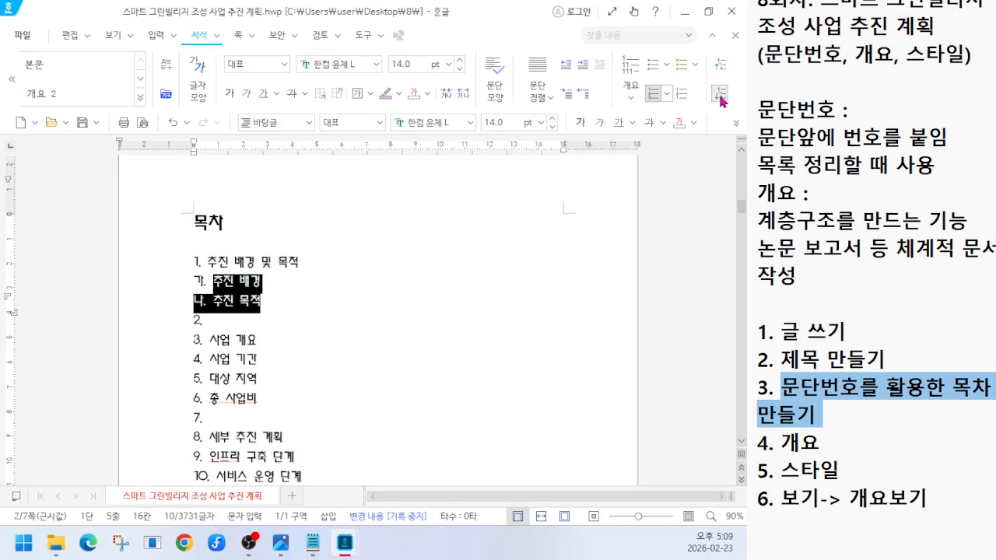
Step: Set the left paragraph margin of 추진 배경 and 추진 목적 to 20 pt
right_click(240, 304)
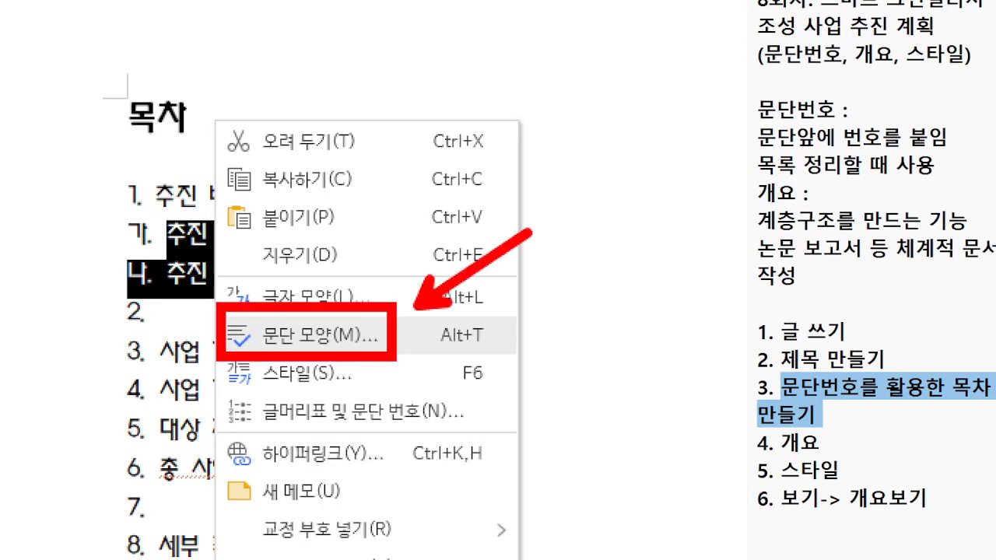
click(311, 335)
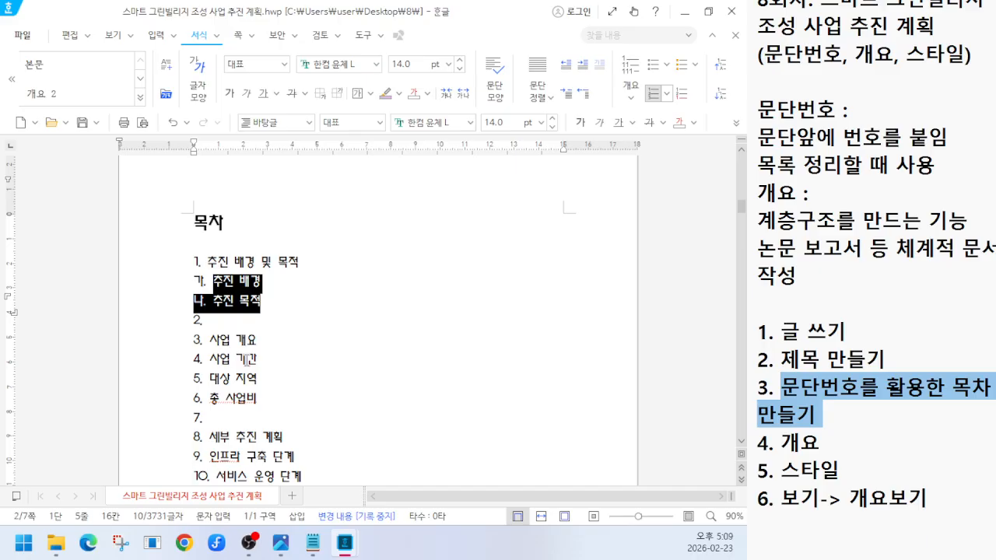
right_click(240, 302)
click(268, 335)
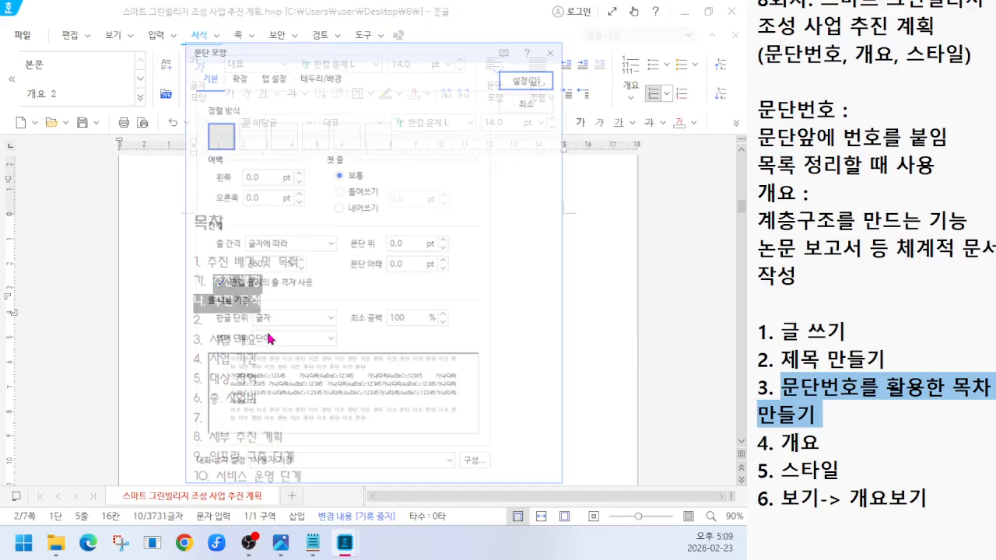
click(258, 170)
drag(258, 171, 233, 177)
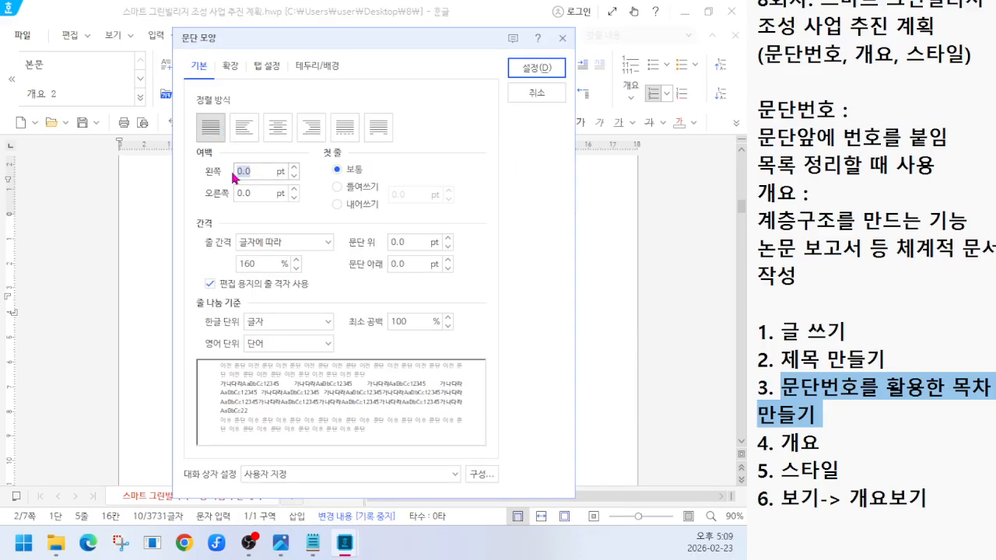
text(20)
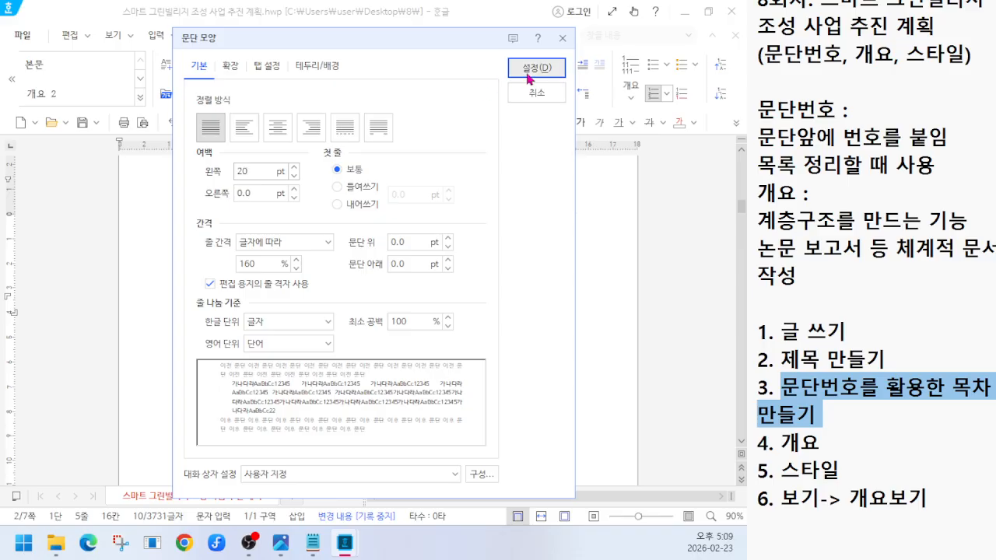
click(531, 71)
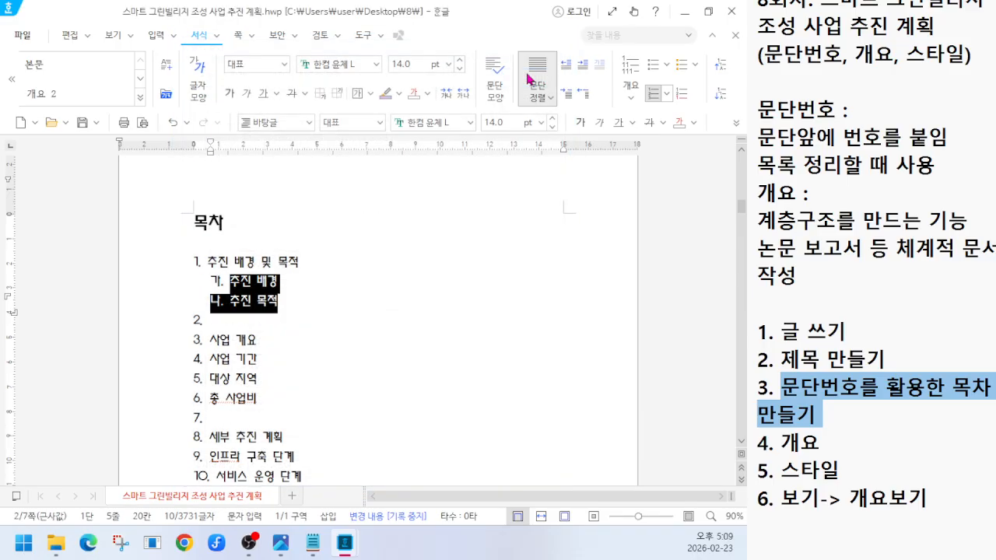
Step: Set the left paragraph margin of 추진 배경 and 추진 목적 to 15 pt
right_click(255, 299)
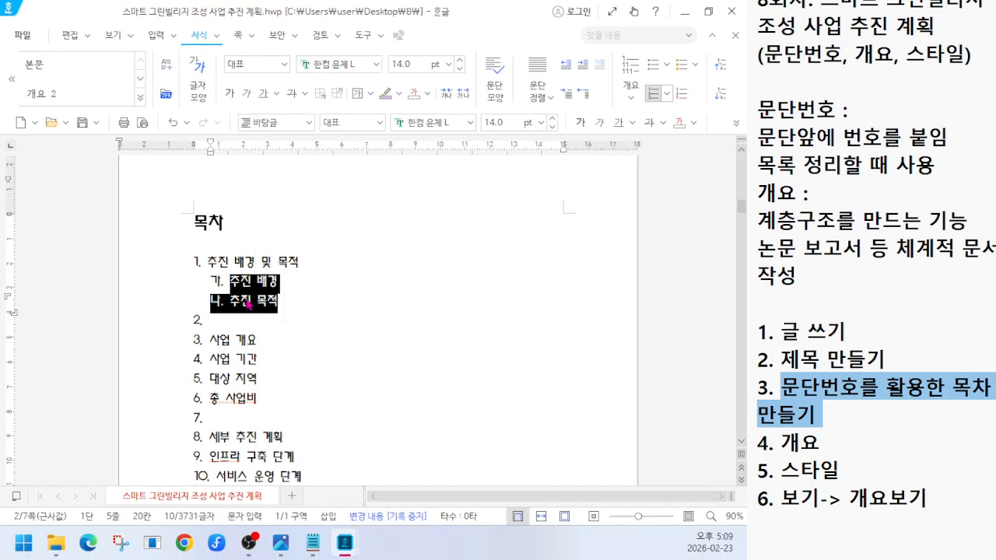
right_click(246, 298)
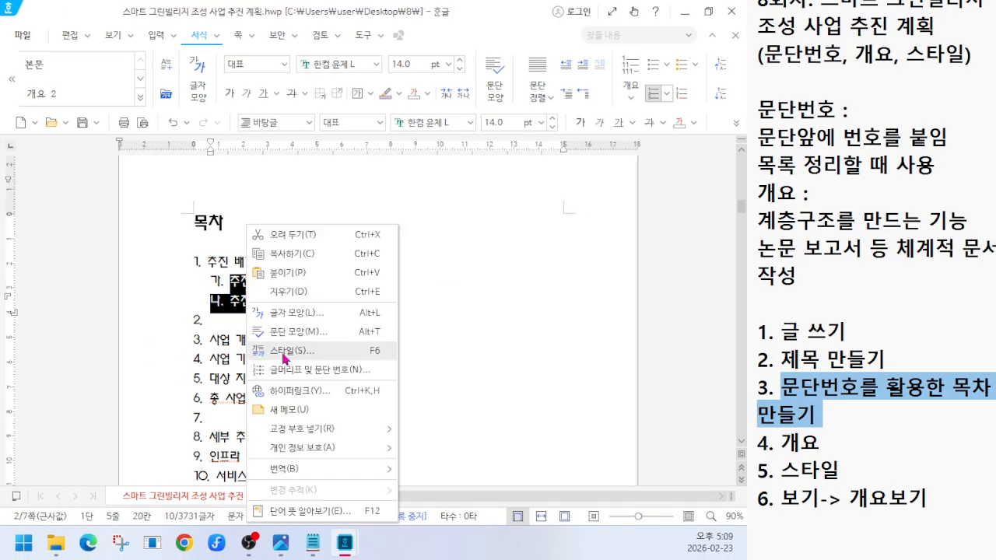
click(298, 331)
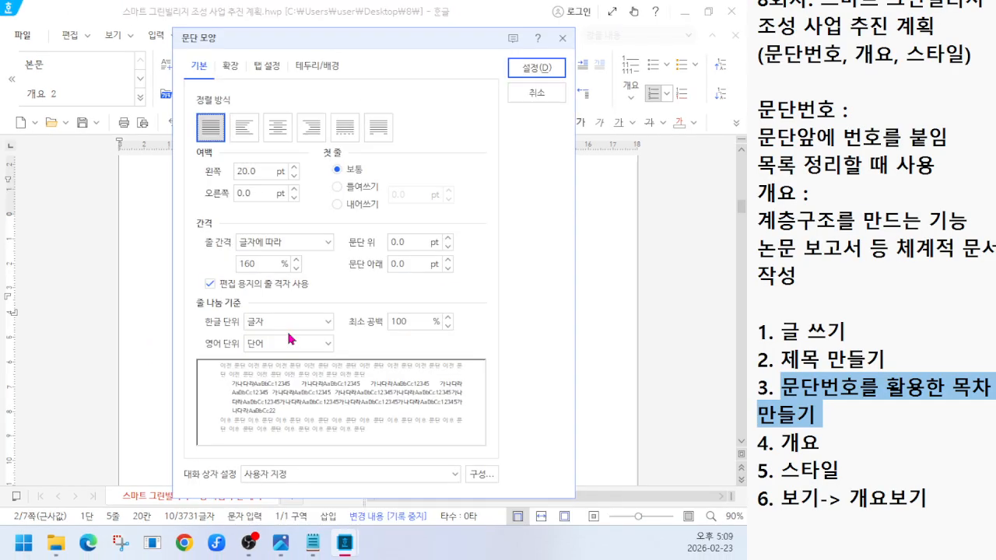
click(263, 171)
text(15)
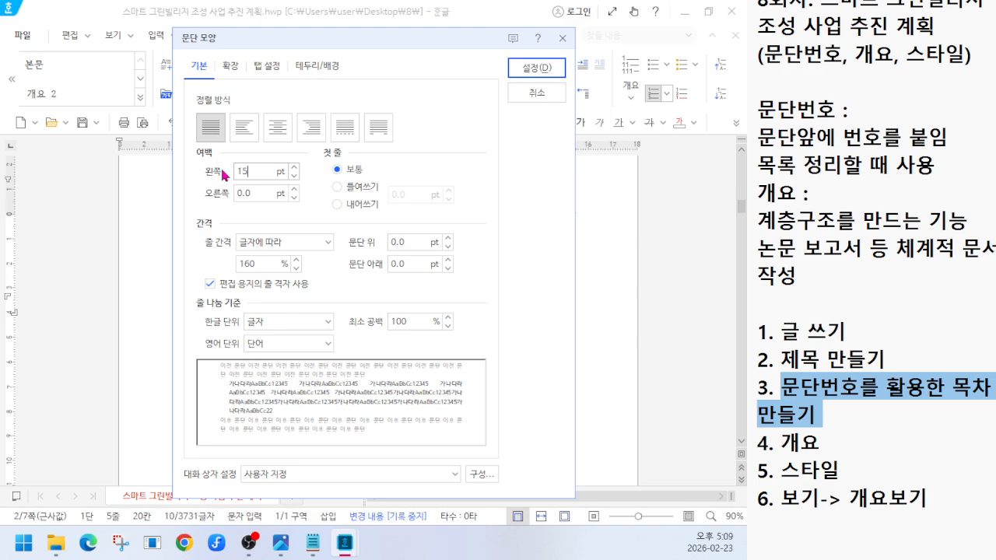
click(526, 69)
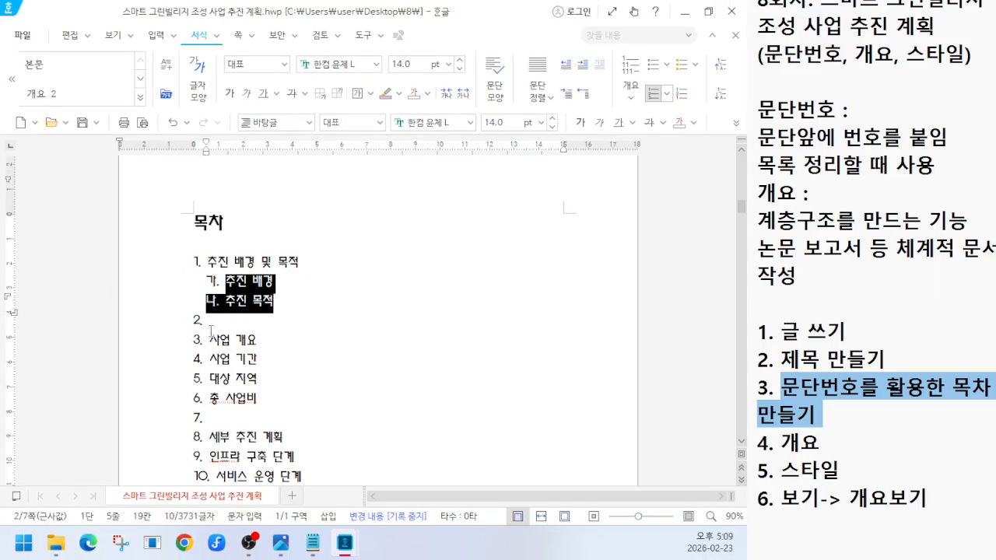
Step: Delete the empty numbered line between 추진 목적 and 사업 개요
click(210, 324)
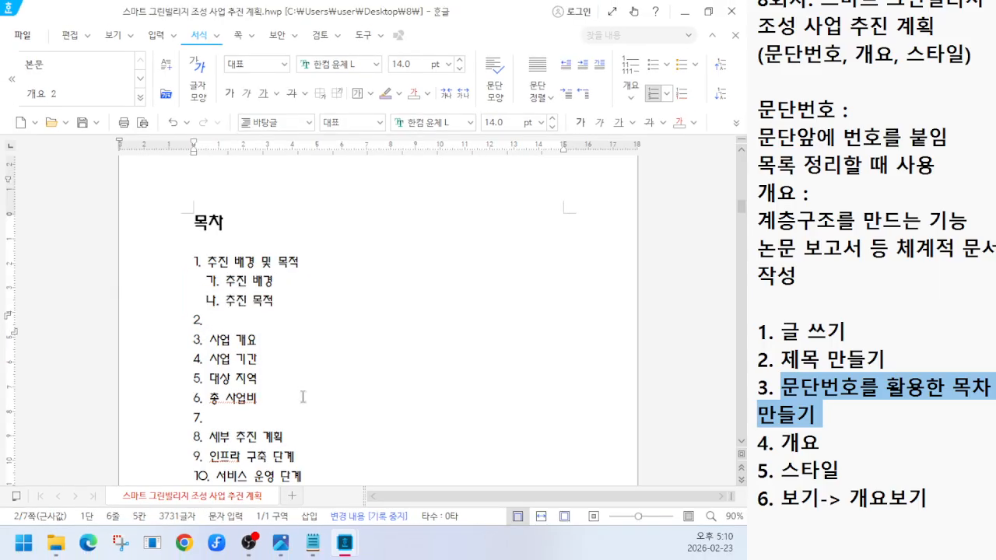
scroll(303, 396, down, 2)
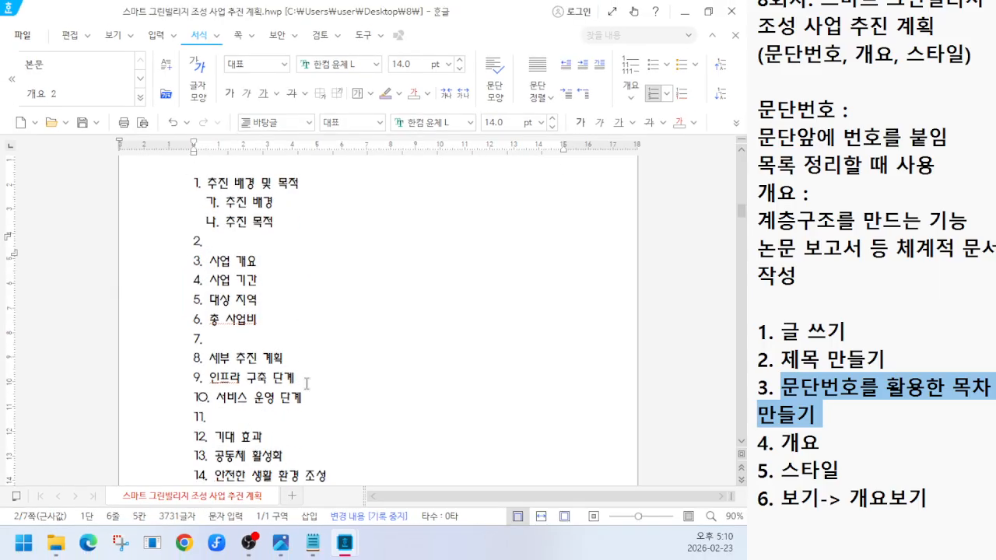
click(218, 252)
key(Delete)
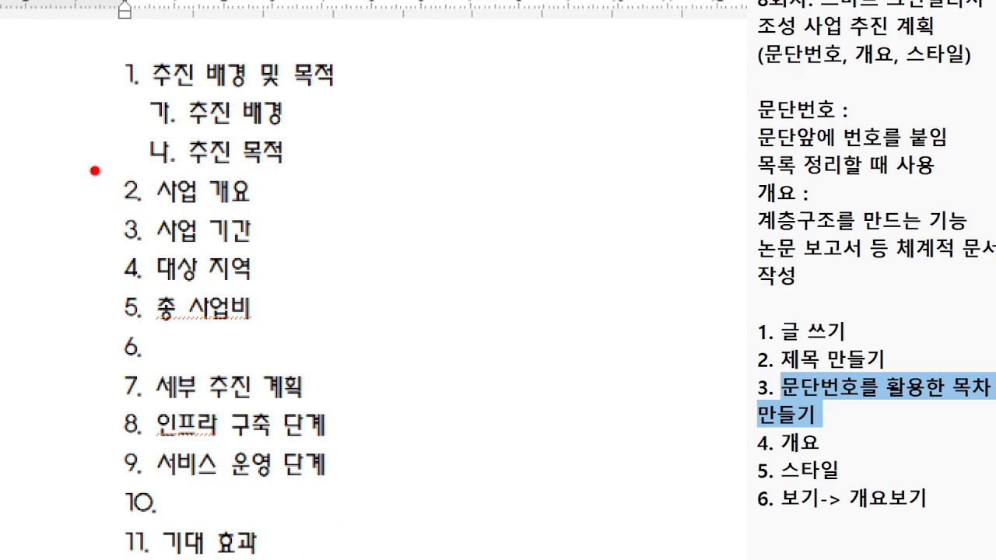
mouse_move(82, 156)
mouse_down()
mouse_move(178, 199)
mouse_move(352, 222)
mouse_move(353, 213)
mouse_up()
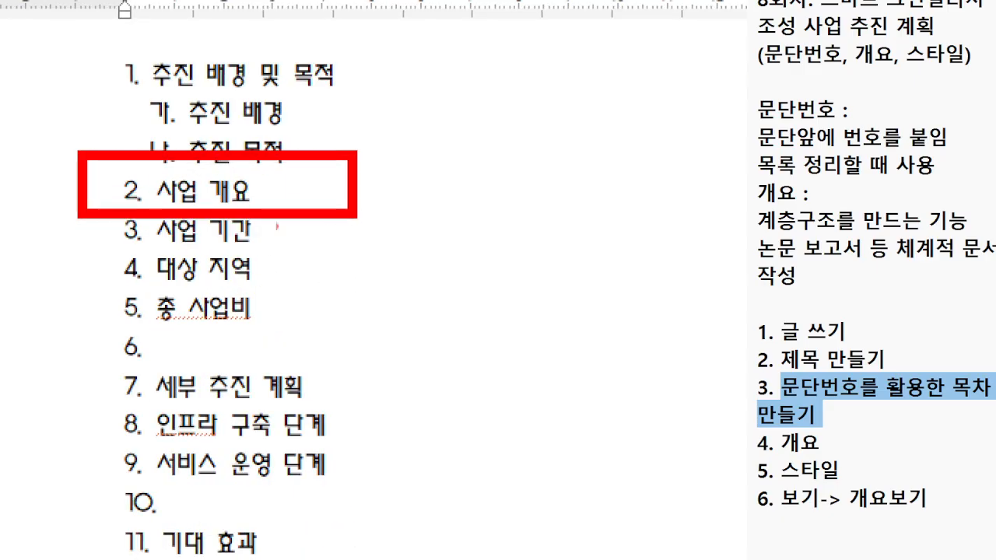
mouse_move(127, 231)
mouse_down()
mouse_move(118, 289)
mouse_move(137, 319)
mouse_up()
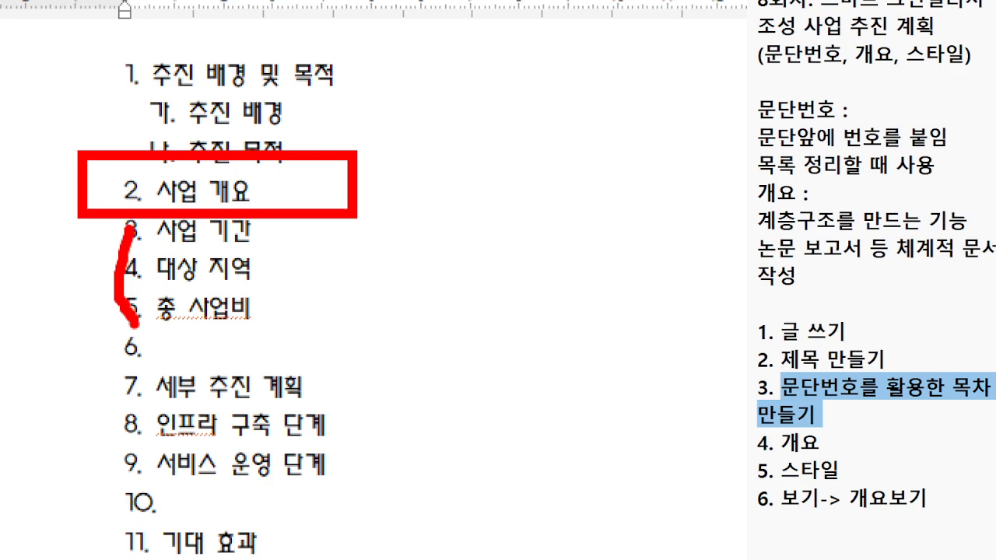
key(Escape)
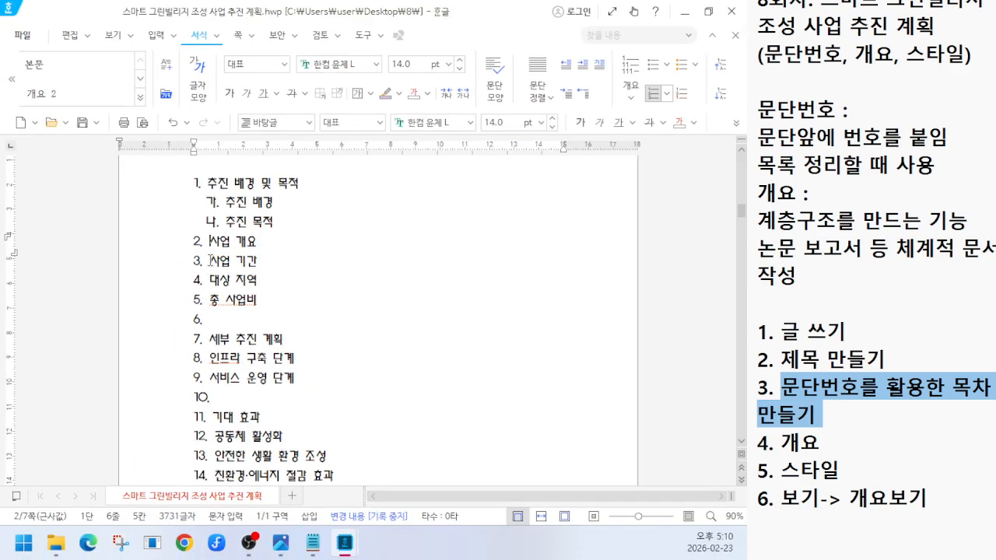
Step: Lower 사업 기간, 대상 지역 and 총 사업비 by one numbering level and set their left paragraph margin to 15 pt
drag(210, 260, 282, 301)
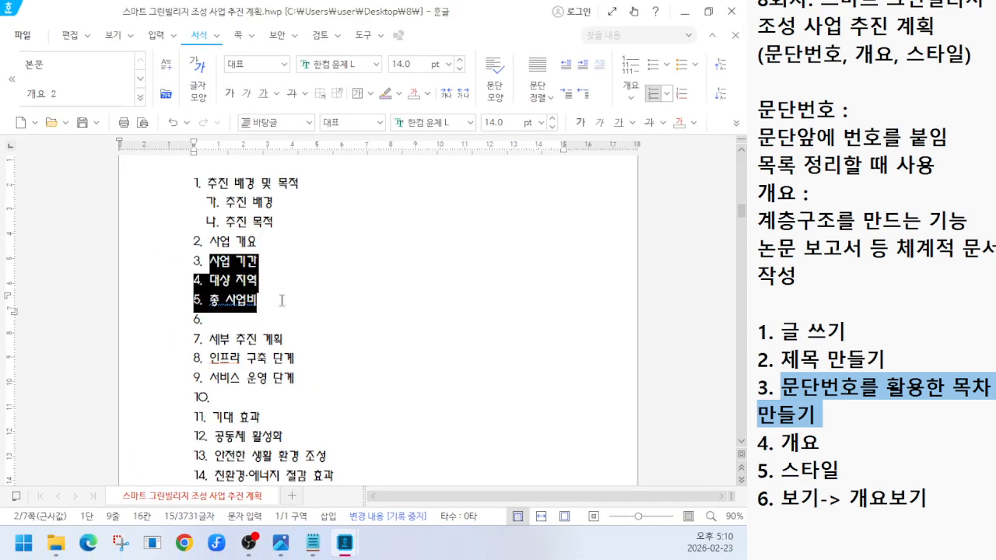
click(723, 98)
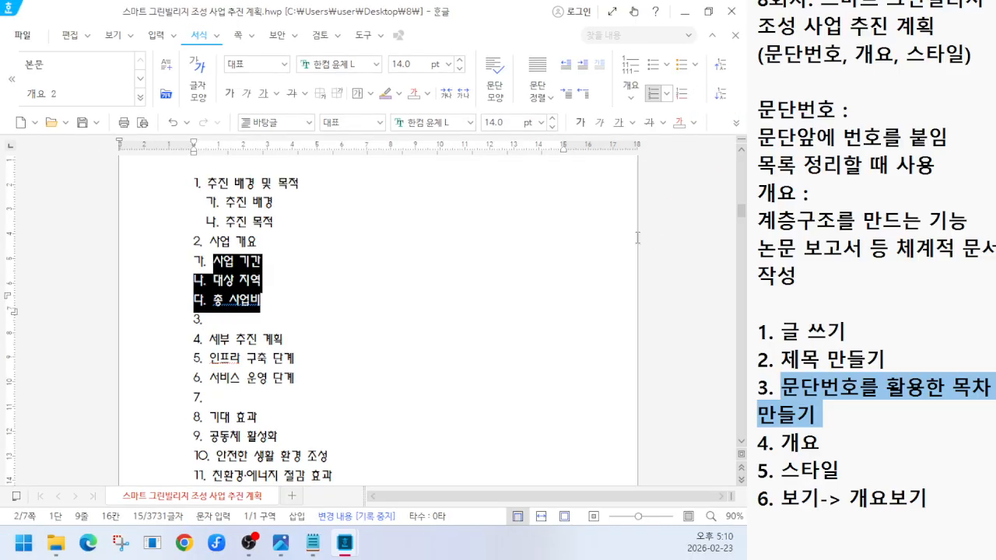
right_click(243, 294)
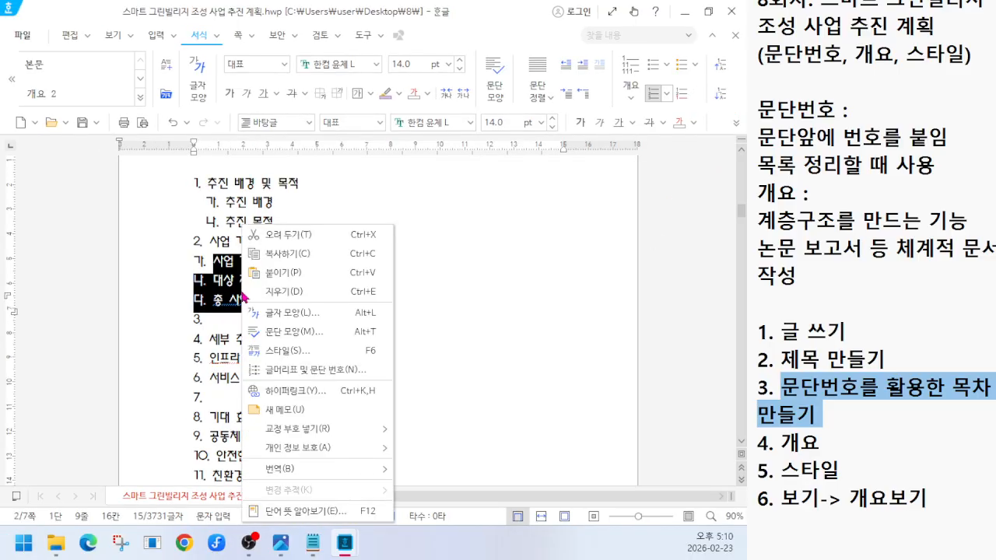
click(273, 333)
drag(262, 169, 227, 176)
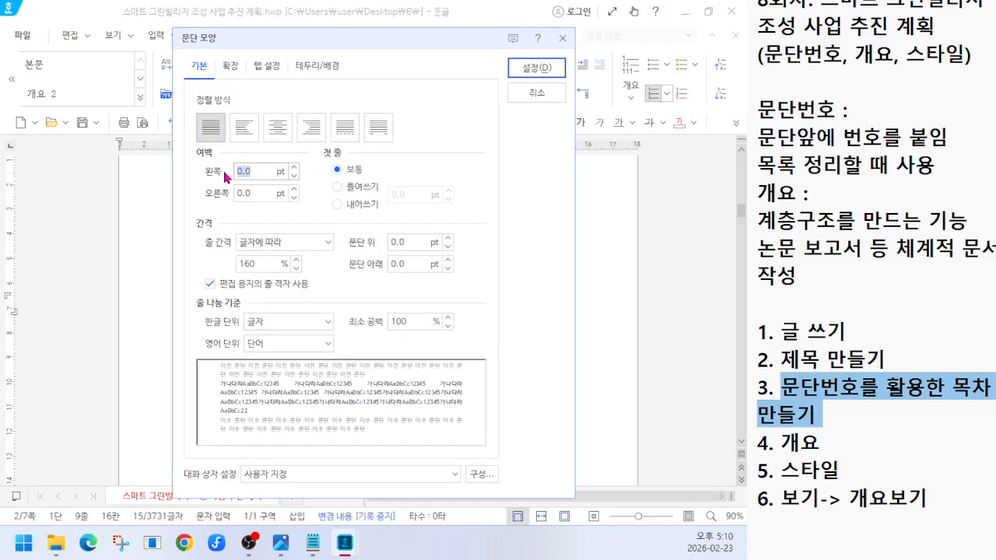
text(10)
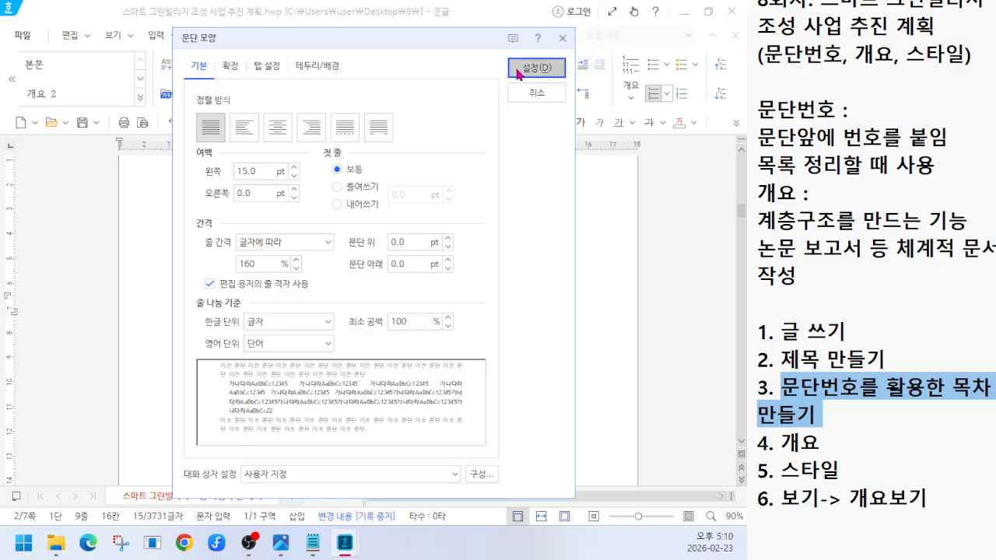
click(537, 68)
Step: Delete the empty numbered line above 세부 추진 계획 and lower 인프라 구축 단계 and 서비스 운영 단계 by one numbering level
click(211, 321)
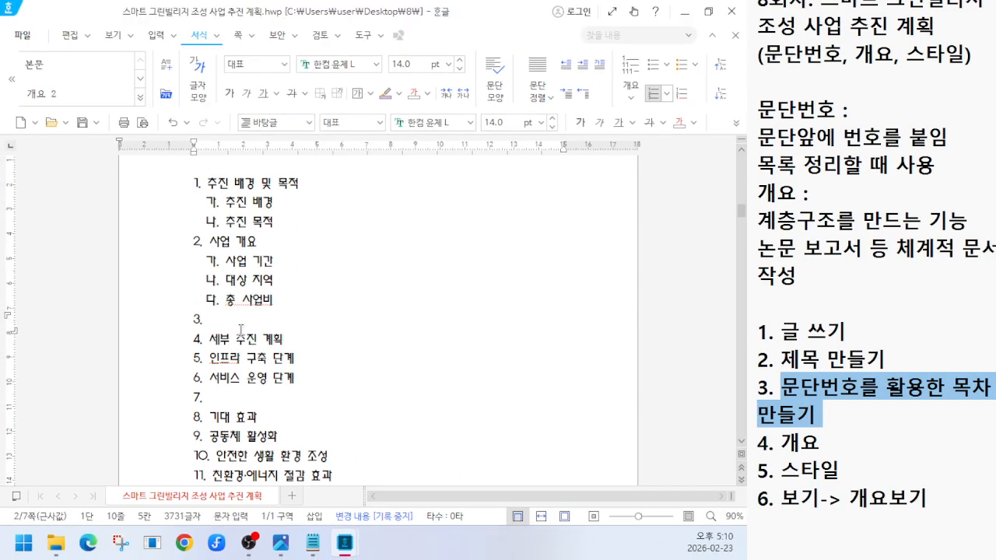
key(Delete)
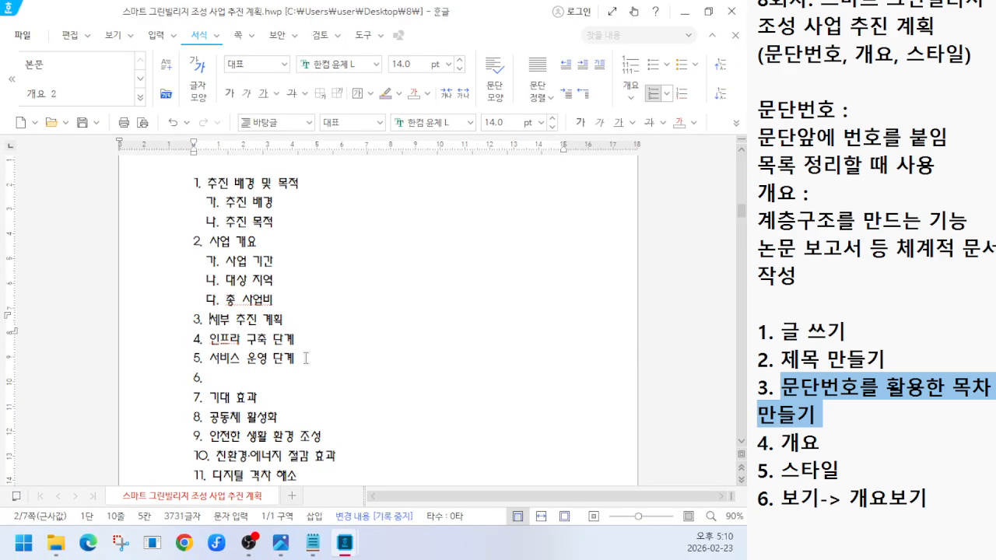
drag(362, 336, 175, 307)
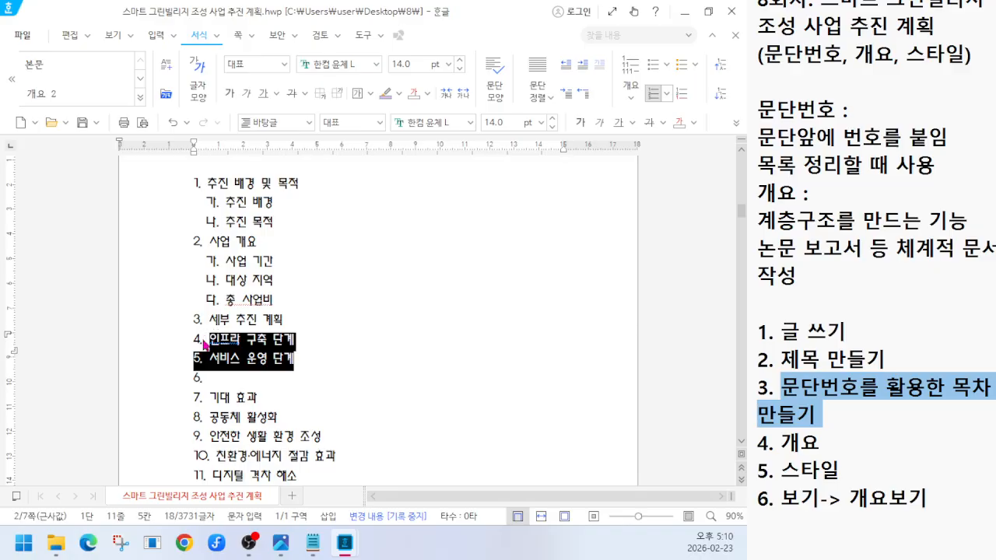
click(717, 94)
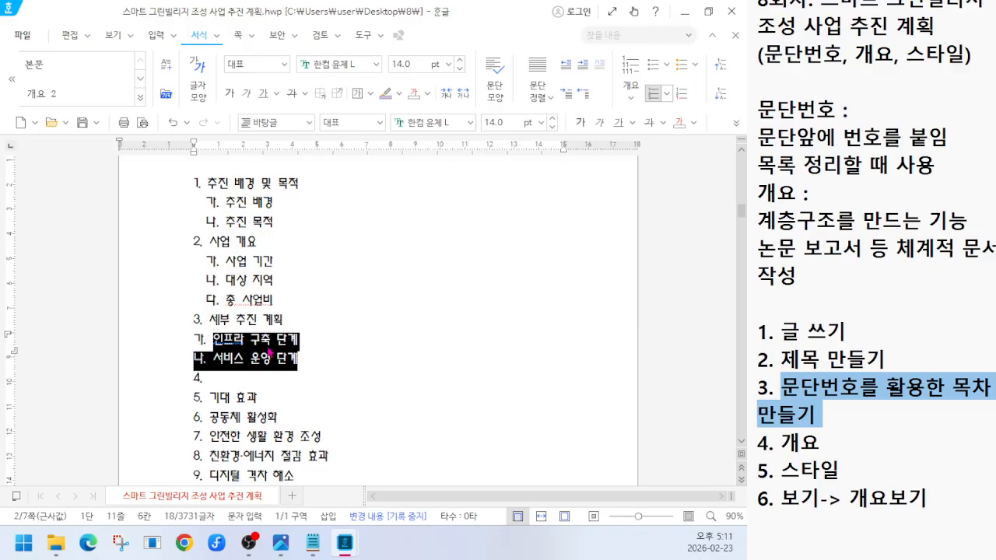
Step: Set the left paragraph margin of 인프라 구축 단계 and 서비스 운영 단계 to 15 pt
right_click(269, 352)
click(329, 338)
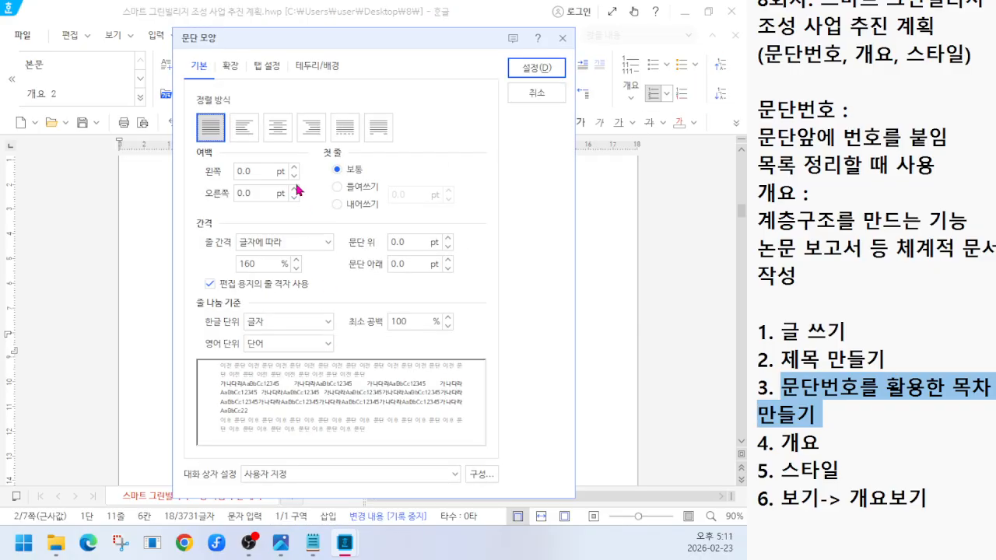
drag(261, 171, 228, 176)
text(15)
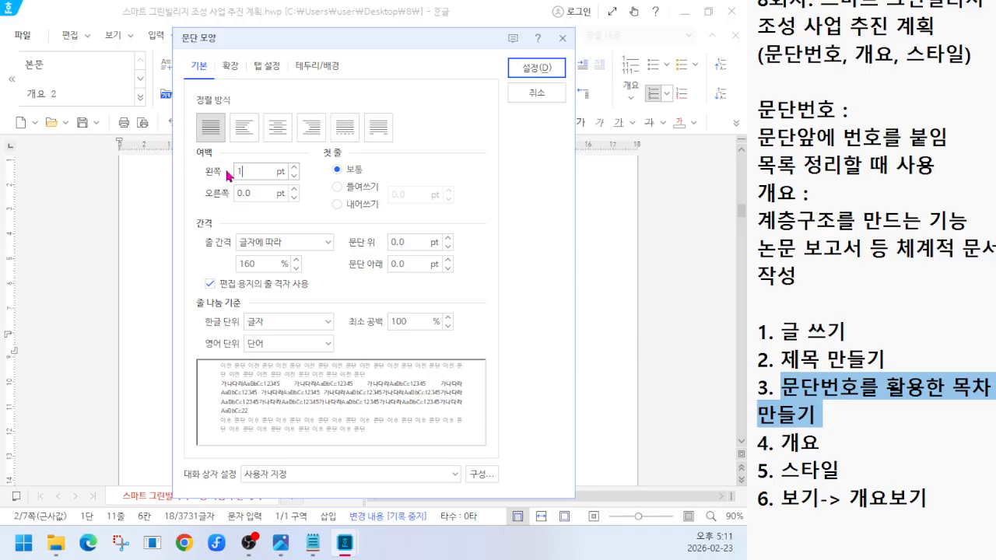
click(521, 74)
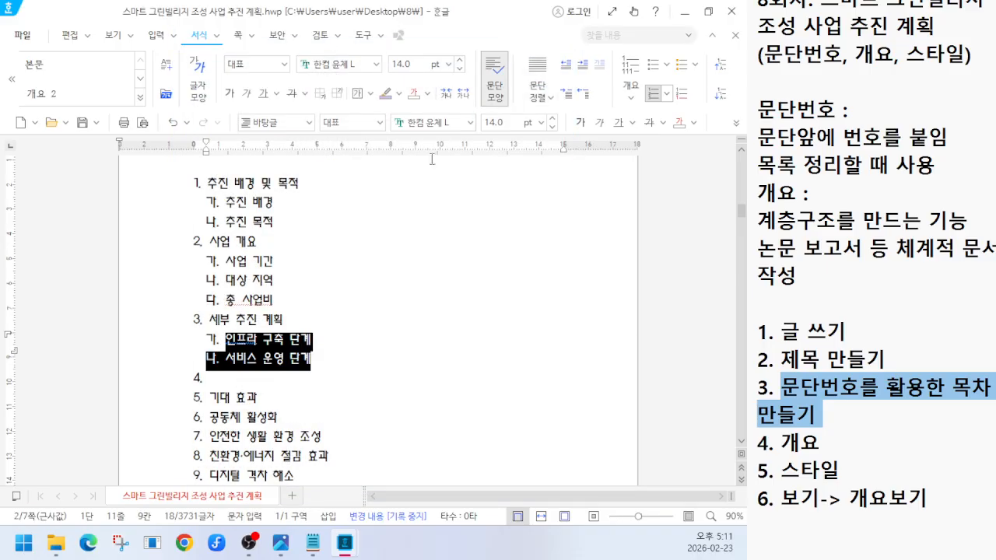
Step: Delete the empty numbered line above 기대 효과 and lower the four items from 공동체 활성화 to 디지털 격차 해소 by one numbering level
click(213, 380)
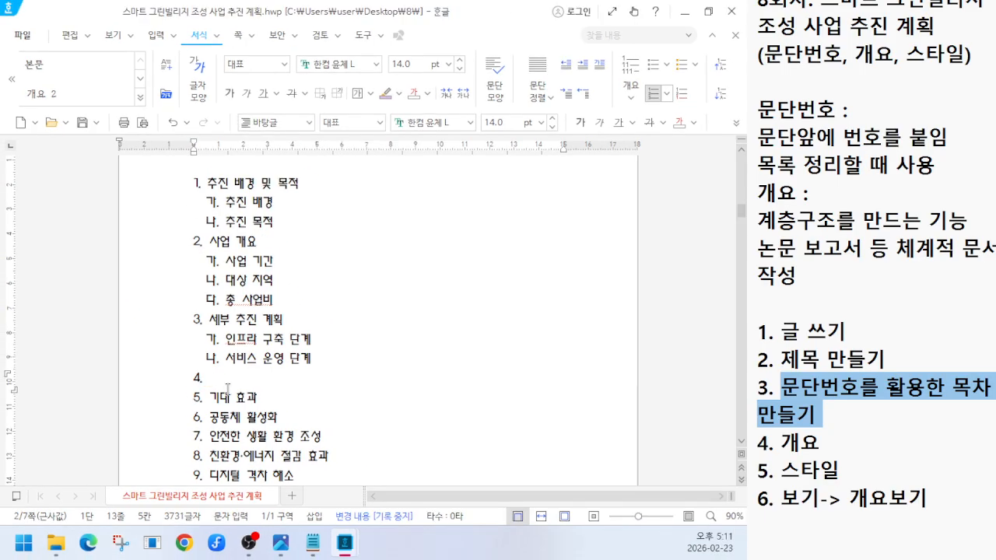
key(Delete)
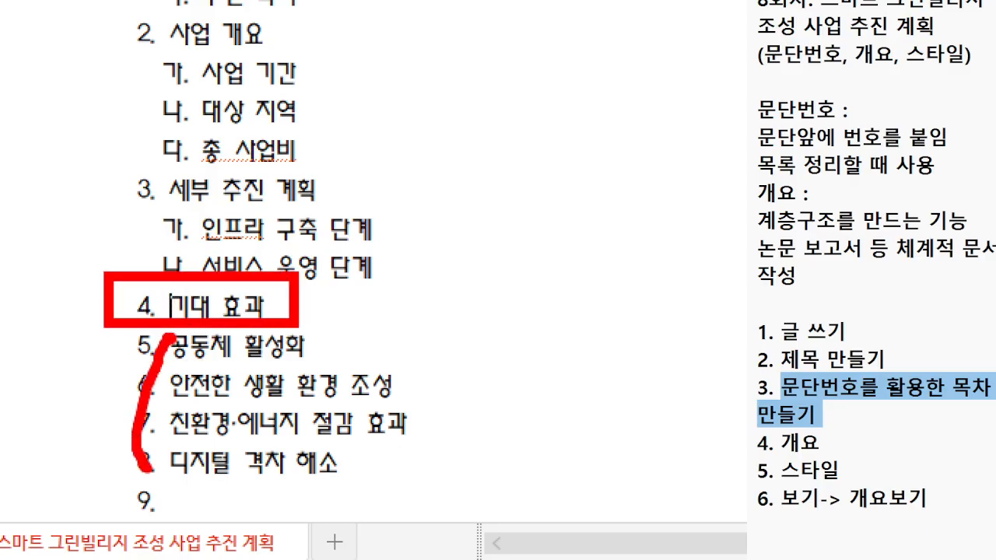
mouse_move(365, 470)
mouse_down()
mouse_move(160, 385)
mouse_move(165, 361)
mouse_up()
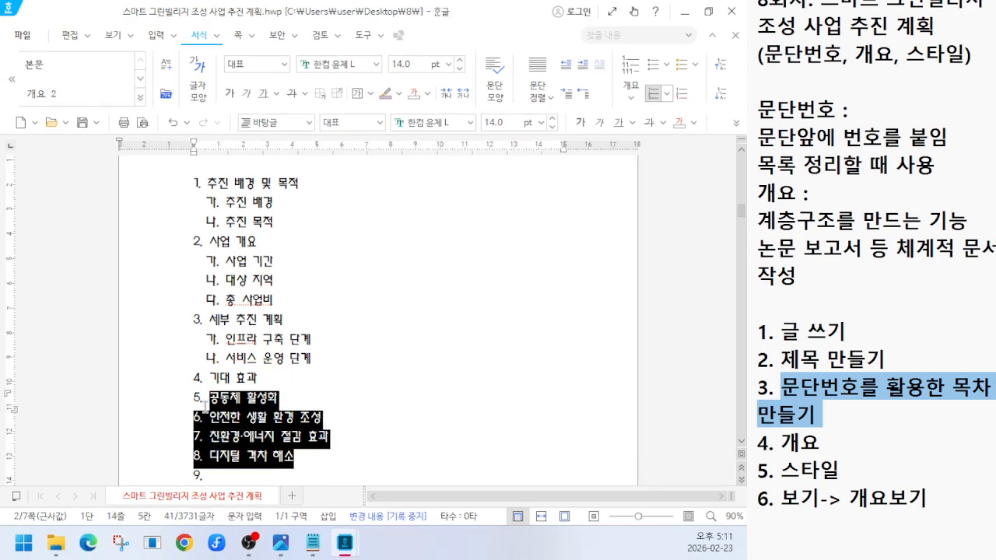
click(720, 94)
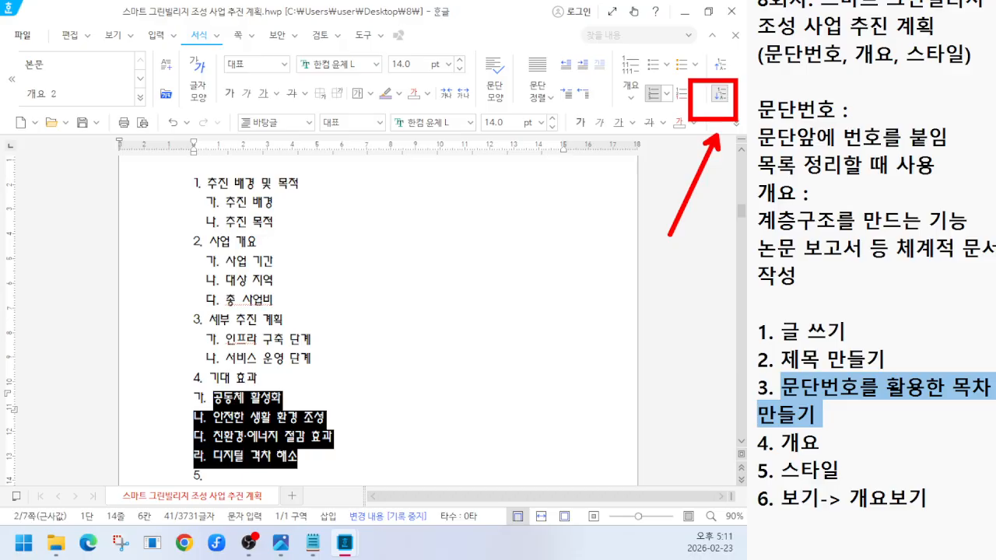
Step: Set the left paragraph margin of the four sub-items under 기대 효과 to 15 pt
right_click(248, 427)
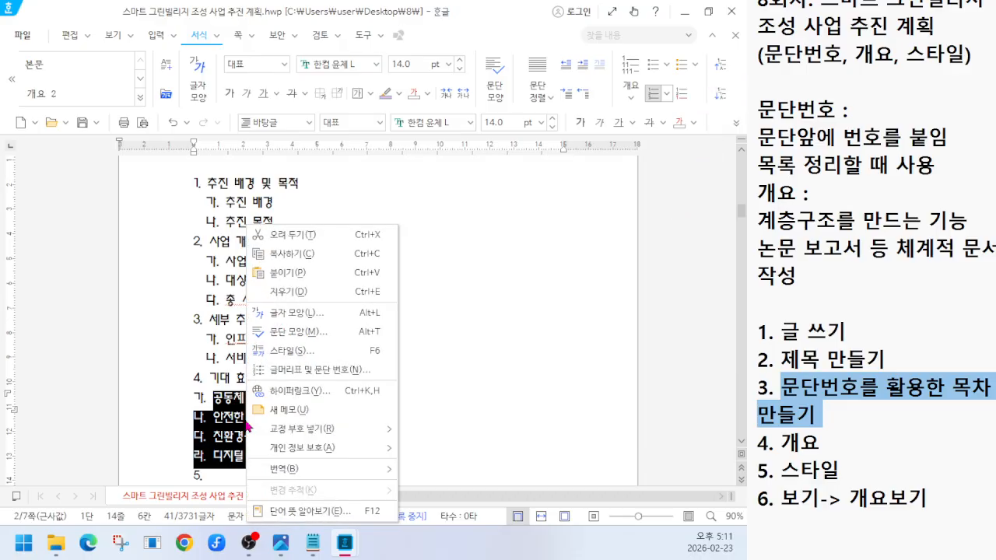
click(287, 333)
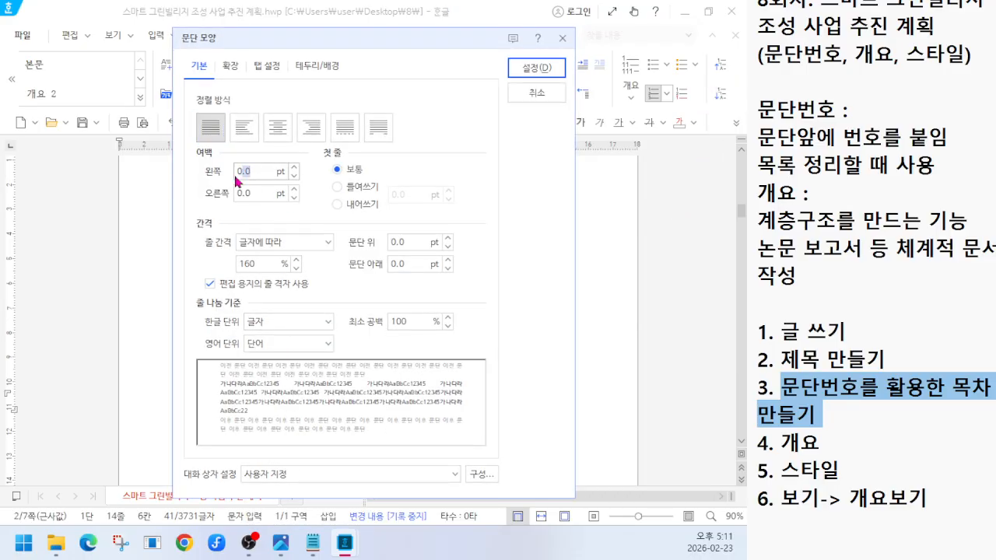
text(10)
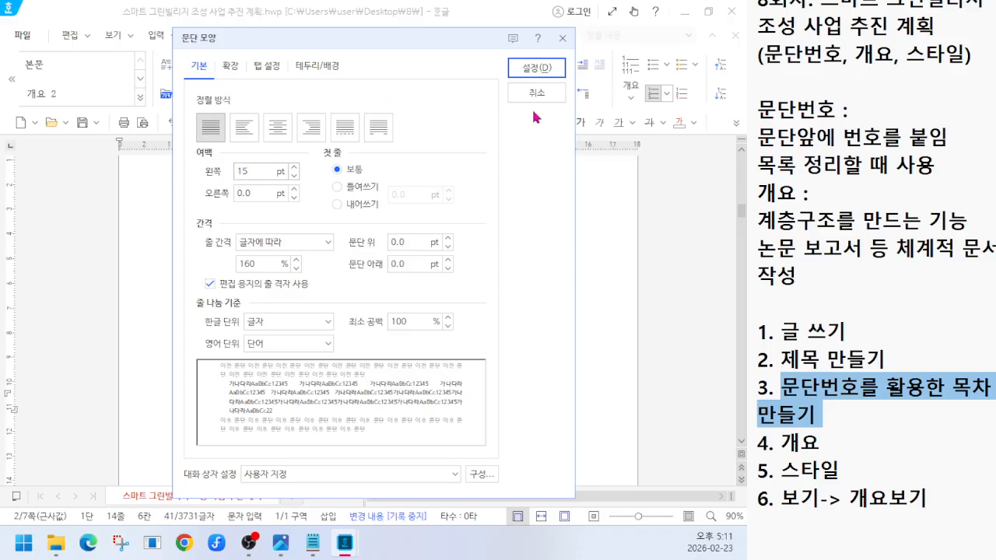
click(536, 68)
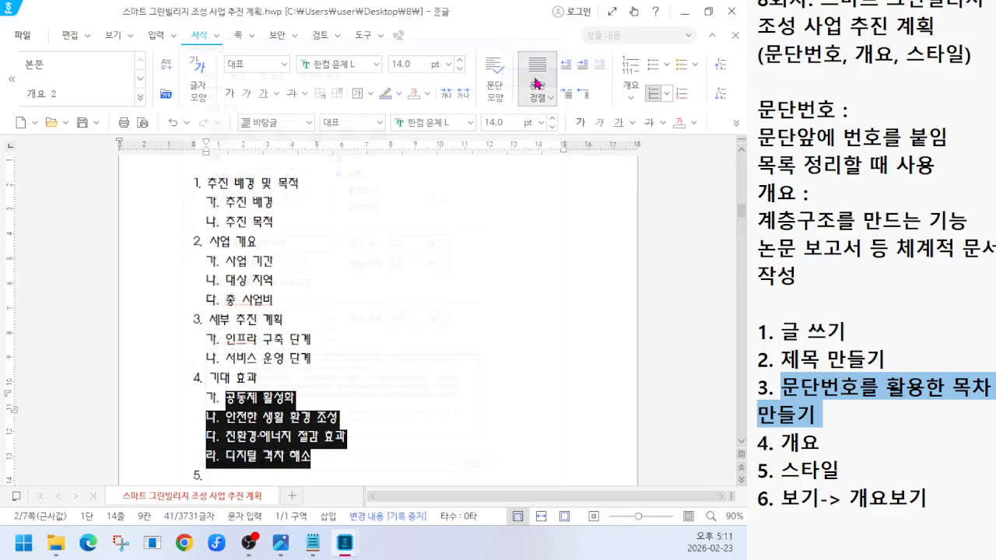
Step: Delete the empty numbered line above 향후 발전 방향 and lower the three items following that heading by one numbering level
click(222, 476)
scroll(277, 432, down, 3)
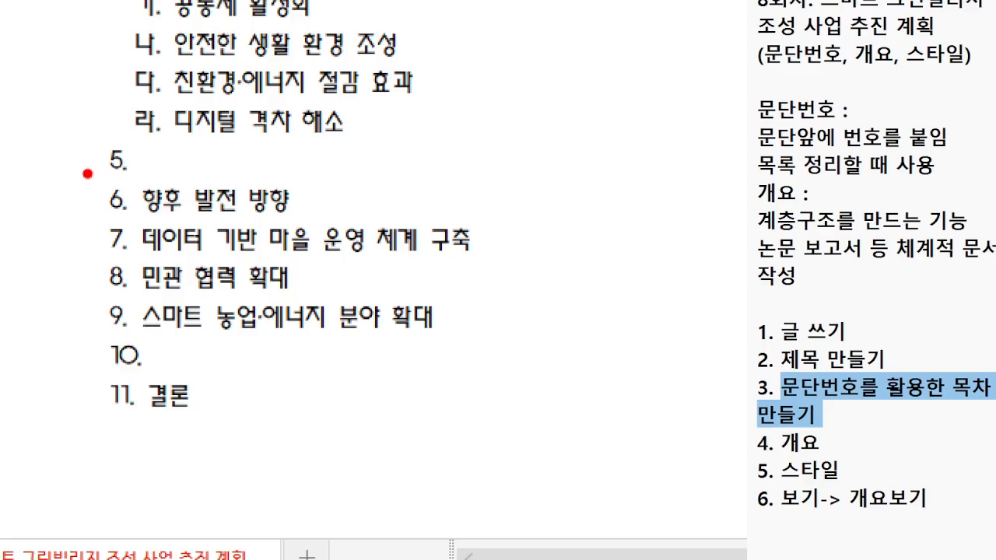
drag(88, 170, 342, 220)
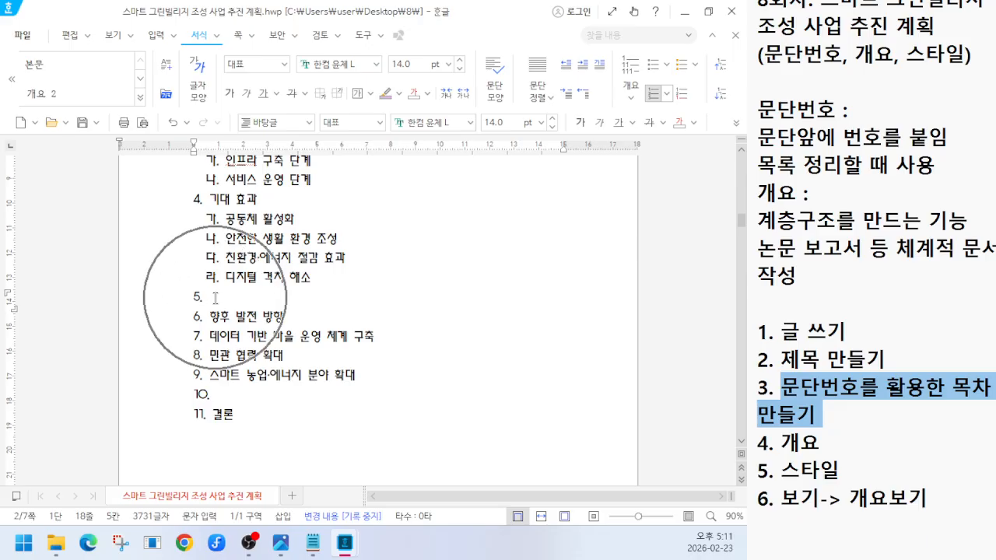
key(Delete)
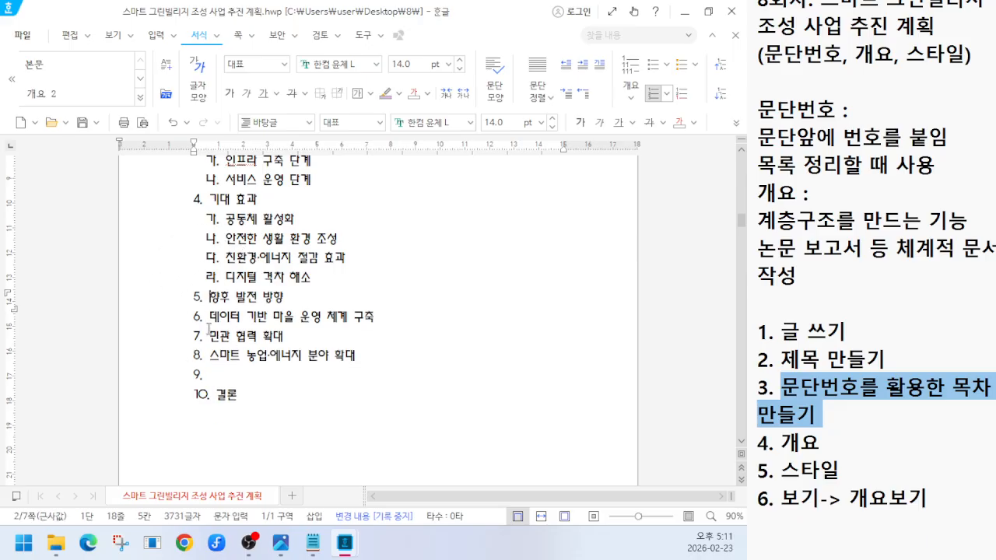
drag(209, 316, 368, 376)
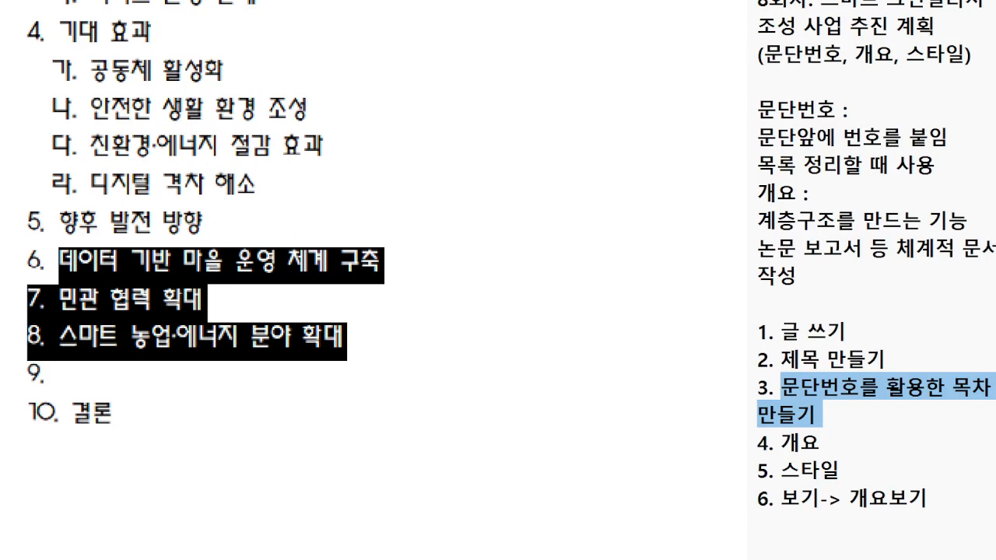
drag(80, 235, 64, 340)
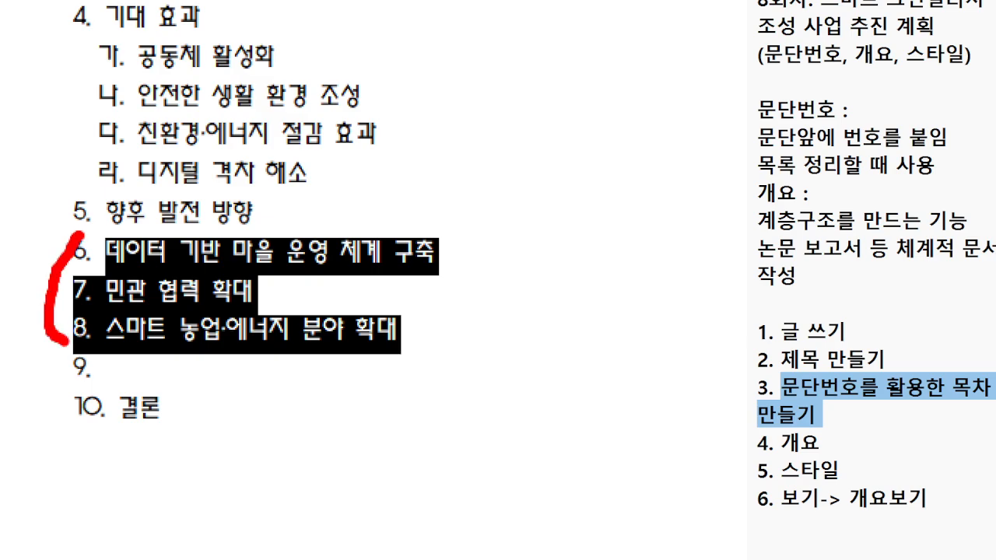
click(722, 97)
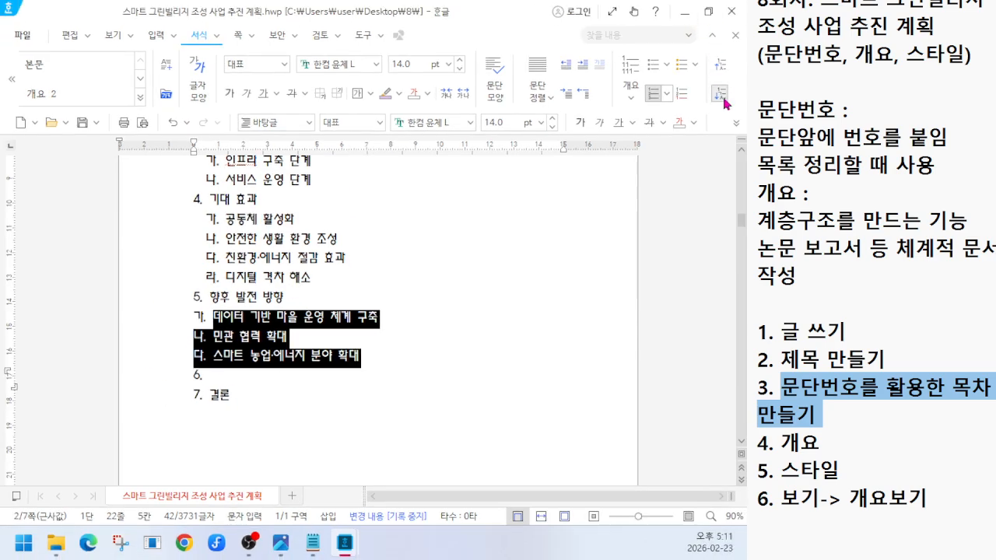
Step: Give the three sub-items under 향후 발전 방향 the same left paragraph margin as the other sub-items
right_click(250, 334)
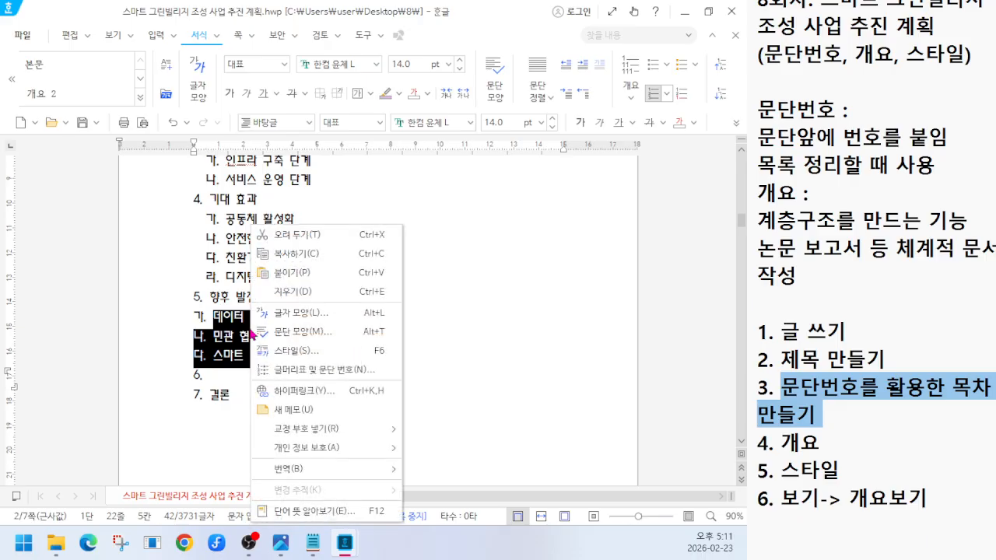
click(285, 333)
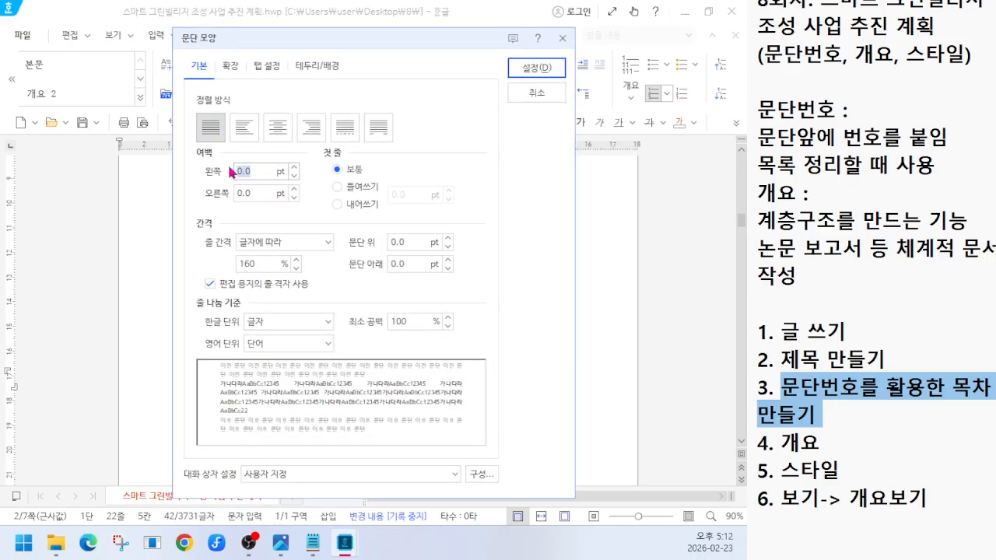
click(532, 67)
Step: Delete the empty numbered line above 결론 at the end of the table of contents
click(214, 377)
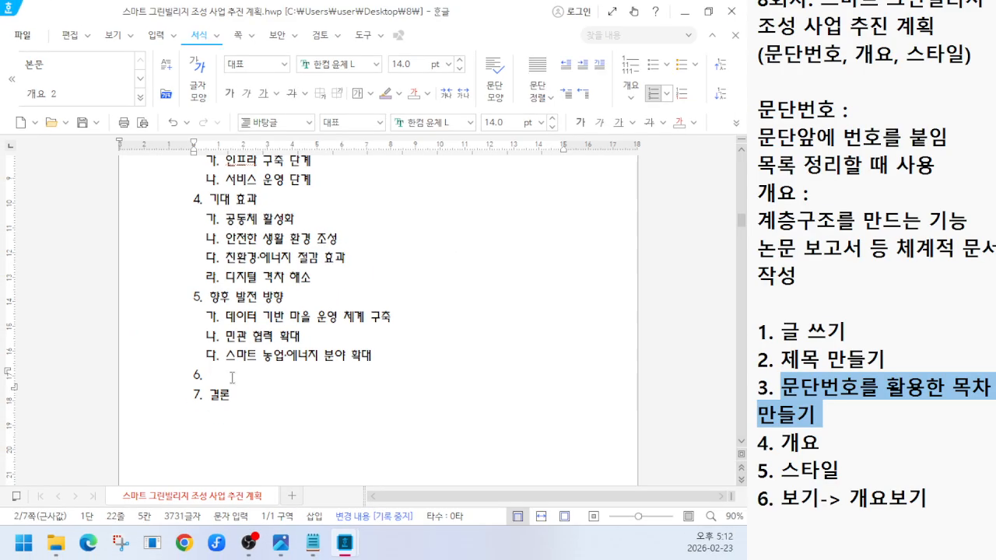
key(Delete)
scroll(252, 380, up, 5)
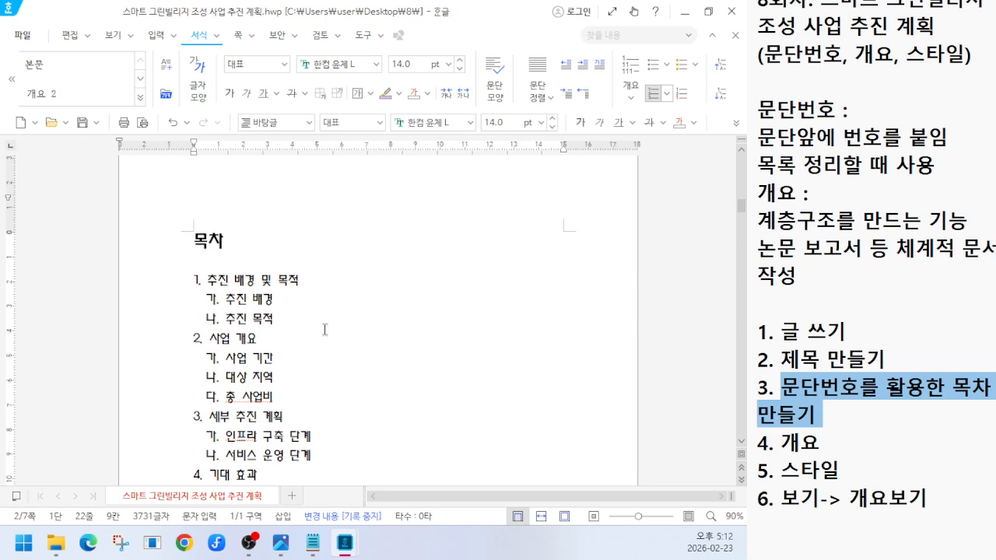
Step: Compare the top-level entries of the table of contents with the unformatted headings at the start of the body text
drag(780, 443, 841, 443)
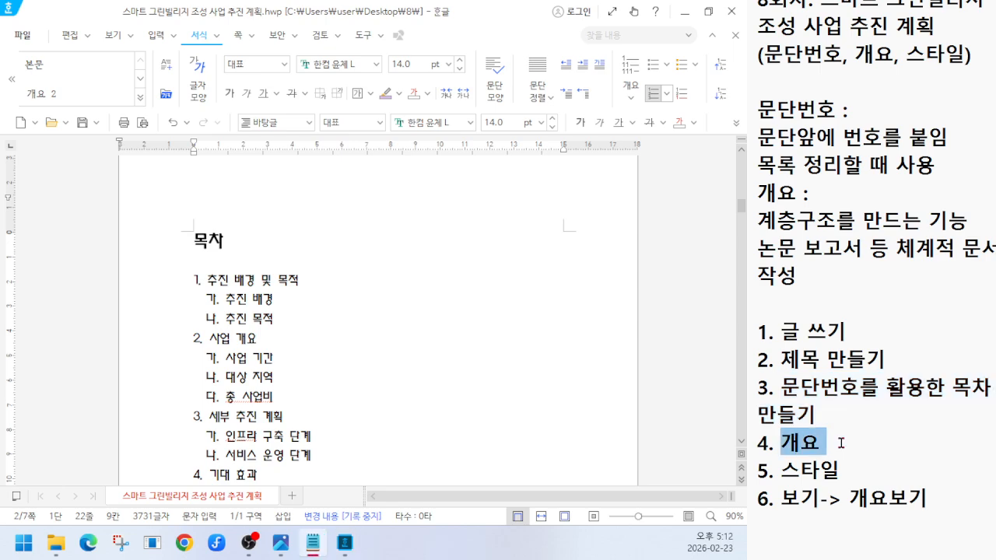
click(385, 376)
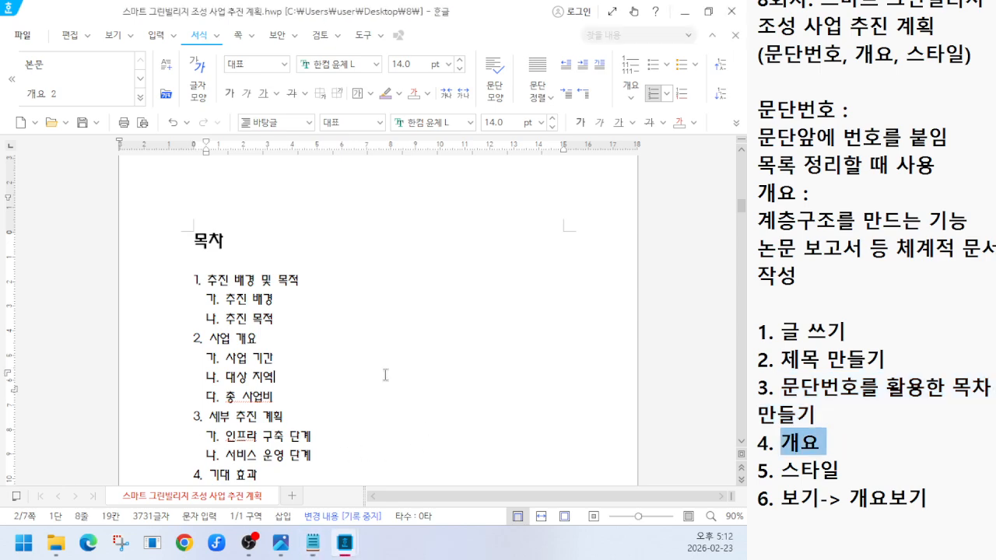
scroll(218, 344, down, 3)
scroll(221, 344, down, 6)
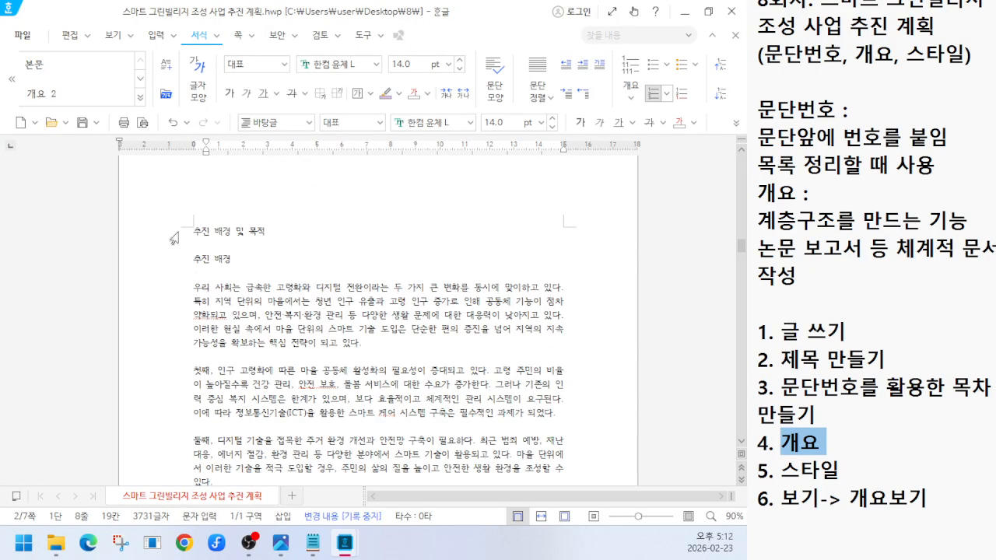
click(173, 238)
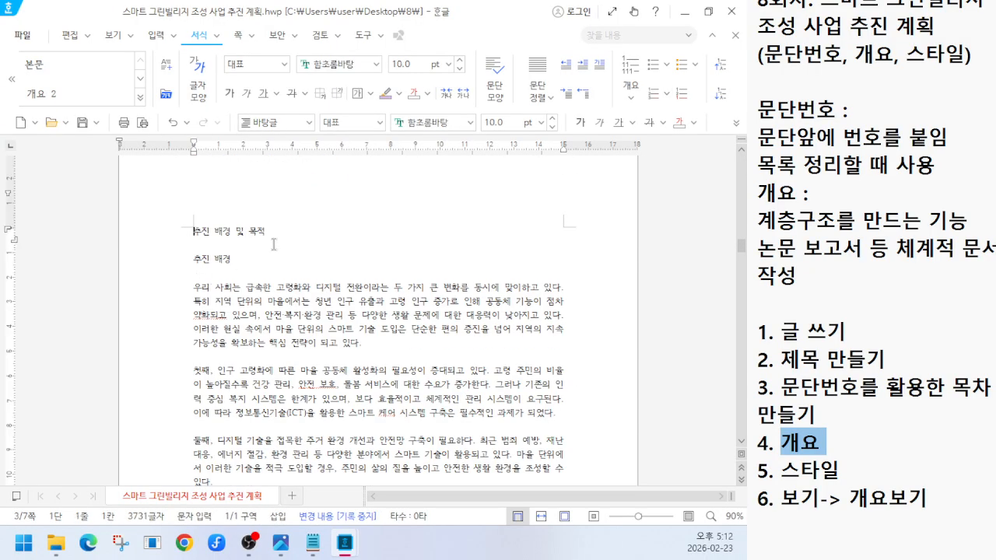
scroll(273, 245, up, 10)
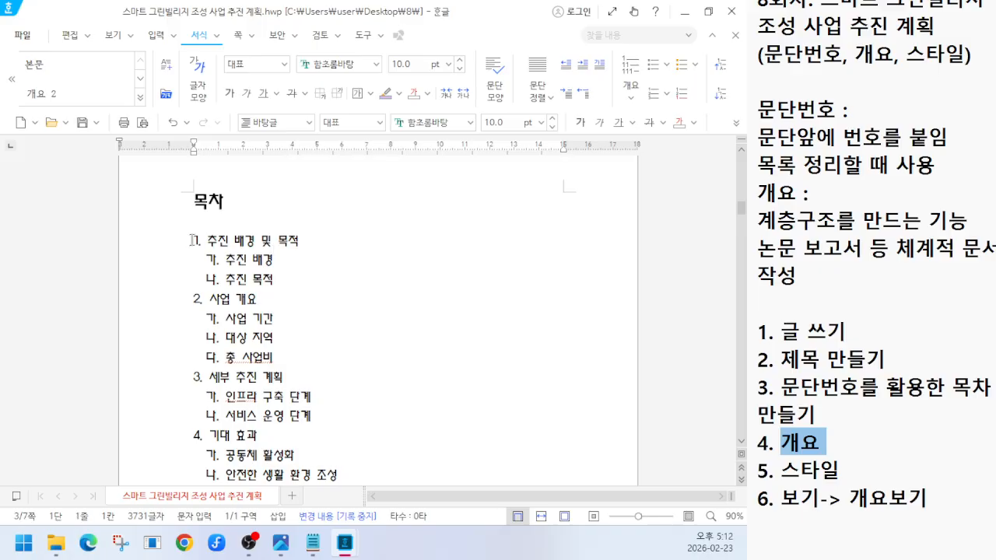
drag(204, 240, 140, 240)
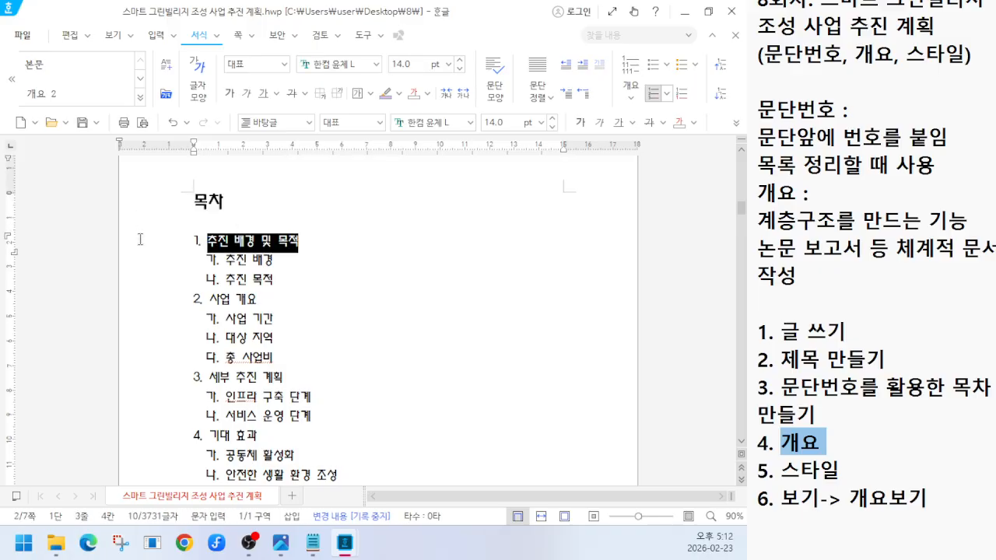
click(308, 286)
drag(258, 302, 146, 308)
click(287, 377)
drag(286, 376, 159, 380)
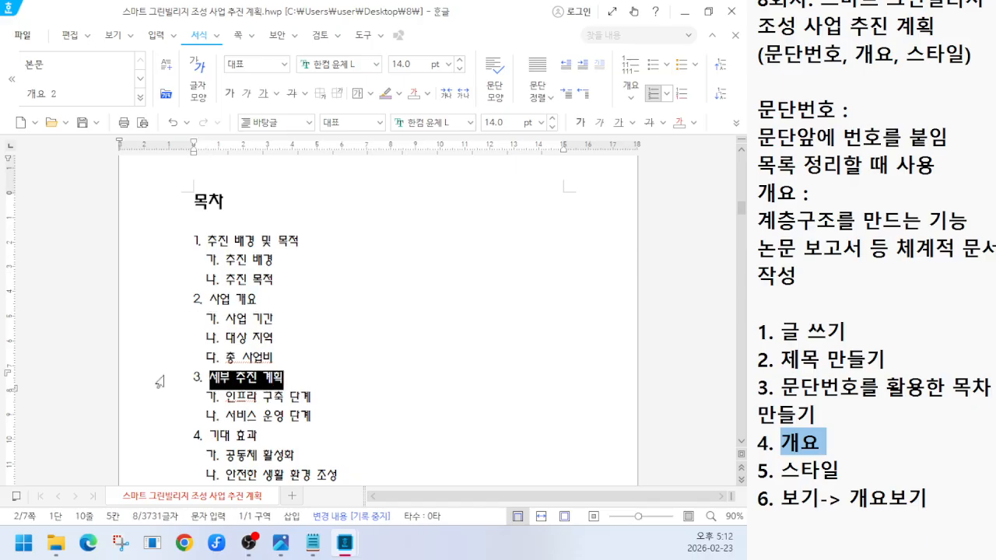
click(306, 374)
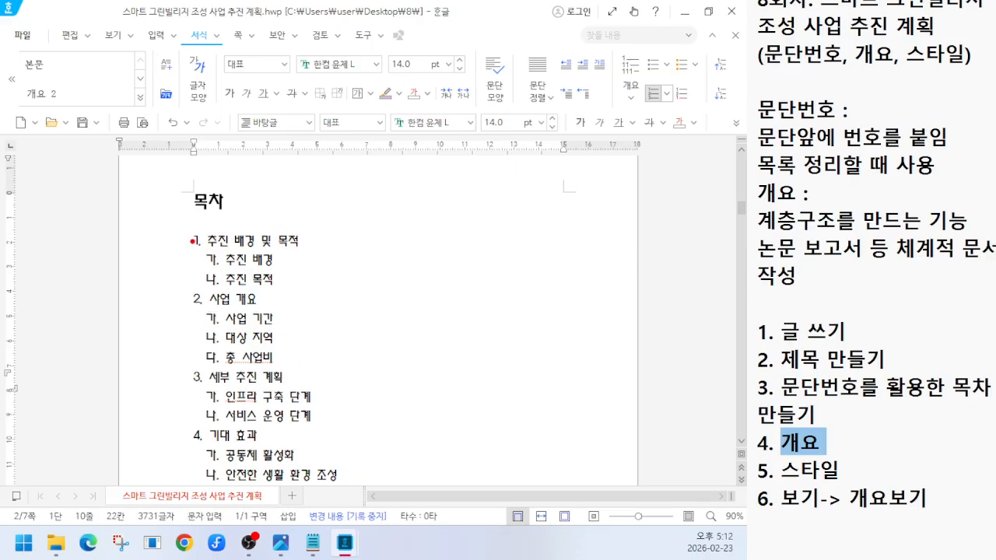
mouse_move(181, 225)
mouse_down()
mouse_move(249, 255)
mouse_move(319, 255)
mouse_up()
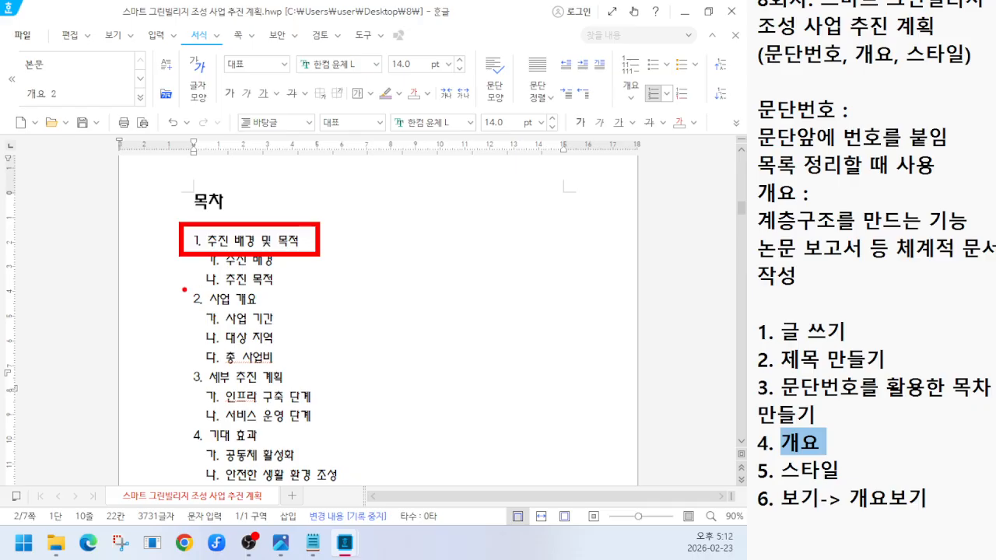
drag(182, 287, 272, 313)
mouse_move(179, 358)
mouse_down()
mouse_move(242, 392)
mouse_move(304, 392)
mouse_up()
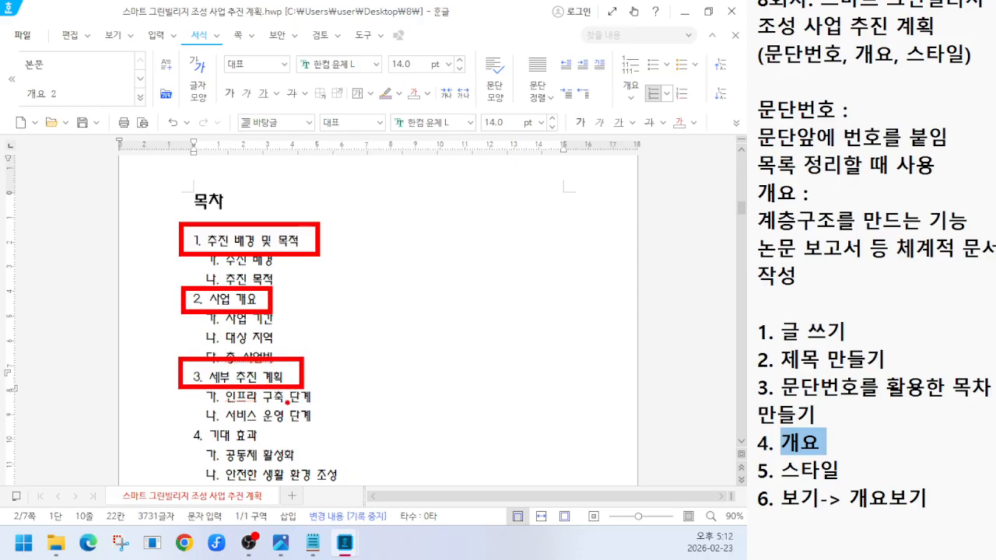
drag(186, 421, 274, 445)
drag(352, 249, 518, 228)
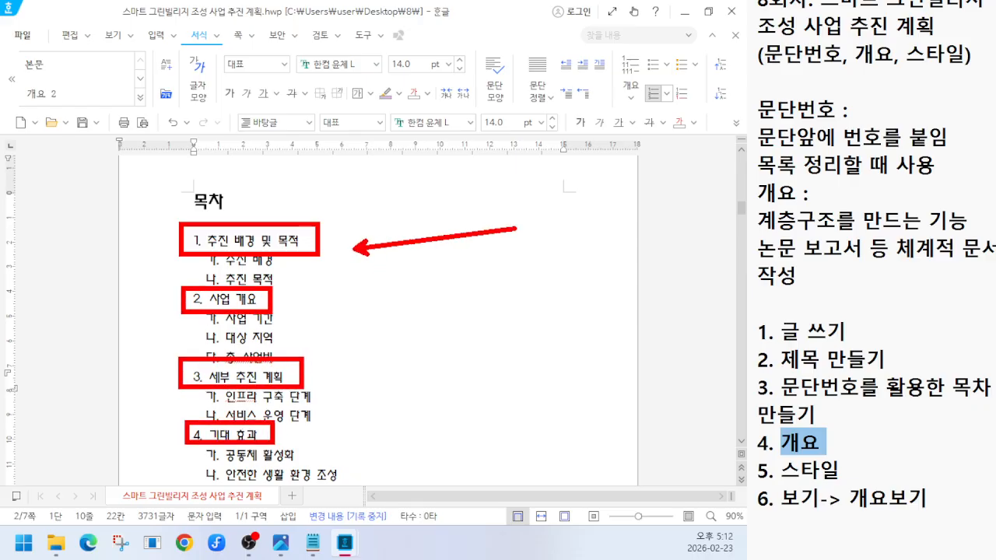
drag(445, 310, 478, 337)
mouse_move(509, 297)
mouse_down()
mouse_move(500, 357)
mouse_move(520, 321)
mouse_up()
mouse_move(524, 308)
mouse_down()
mouse_move(521, 363)
mouse_move(560, 311)
mouse_move(536, 312)
mouse_up()
drag(543, 349, 546, 375)
drag(557, 354, 552, 375)
drag(530, 380, 581, 375)
drag(599, 320, 592, 378)
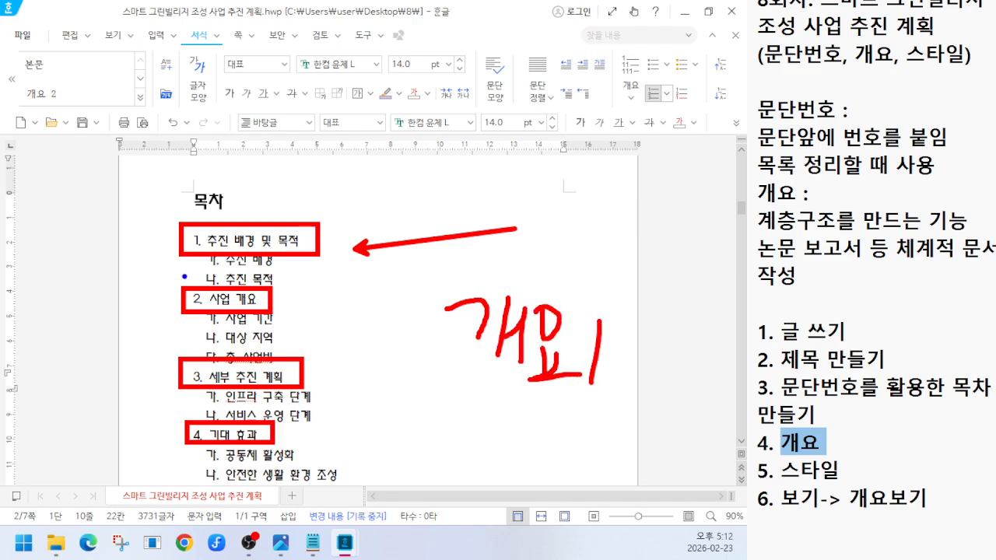
drag(195, 251, 270, 281)
drag(208, 314, 276, 354)
mouse_move(185, 267)
mouse_down()
mouse_move(113, 266)
mouse_move(168, 277)
mouse_up()
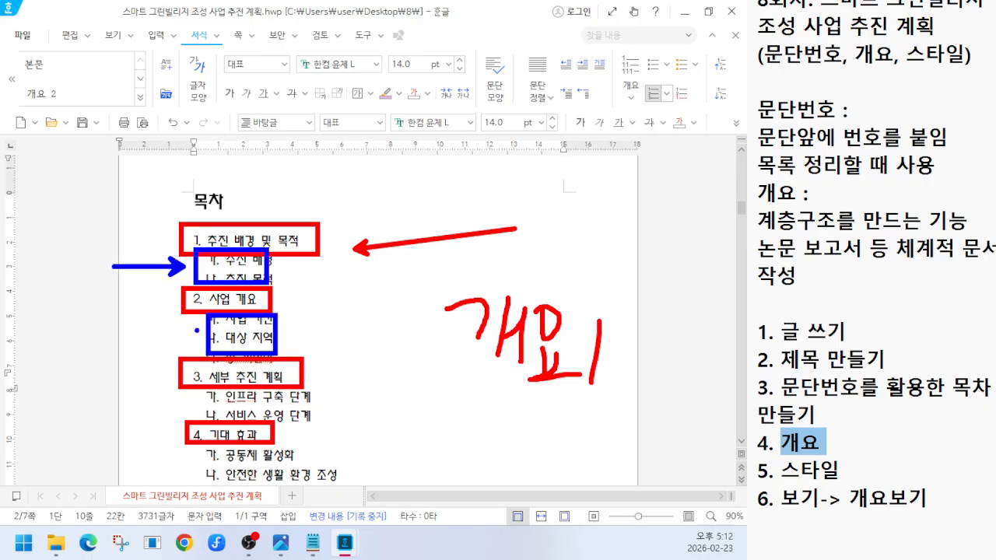
drag(197, 331, 149, 335)
drag(185, 323, 187, 341)
mouse_move(53, 309)
mouse_down()
mouse_move(77, 311)
mouse_move(72, 336)
mouse_up()
drag(97, 313, 96, 342)
mouse_move(99, 328)
mouse_down()
mouse_move(109, 327)
mouse_move(109, 346)
mouse_up()
mouse_move(128, 315)
mouse_down()
mouse_move(141, 319)
mouse_move(121, 336)
mouse_up()
mouse_move(122, 338)
mouse_down()
mouse_move(122, 364)
mouse_move(147, 365)
mouse_move(148, 356)
mouse_up()
drag(150, 355, 174, 350)
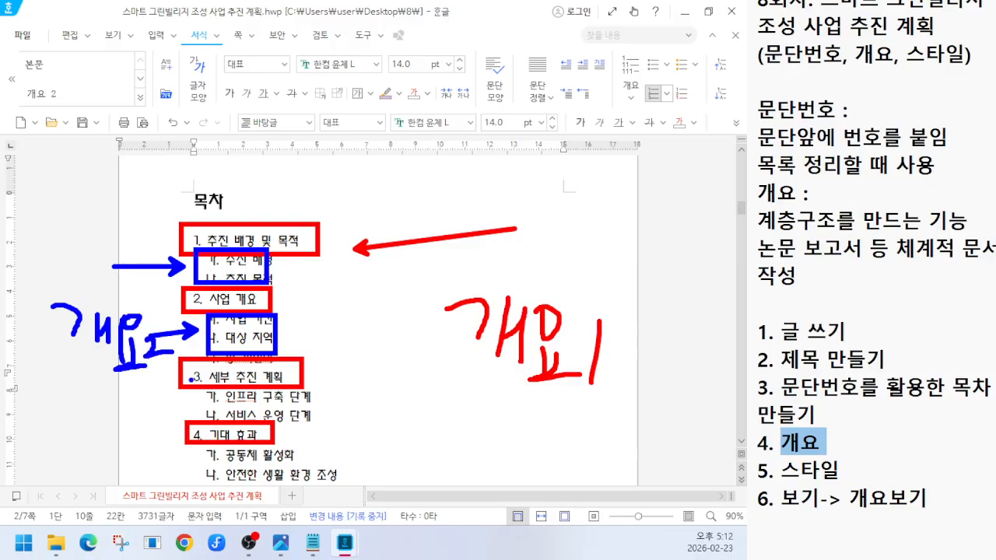
drag(212, 387, 304, 418)
drag(209, 447, 328, 481)
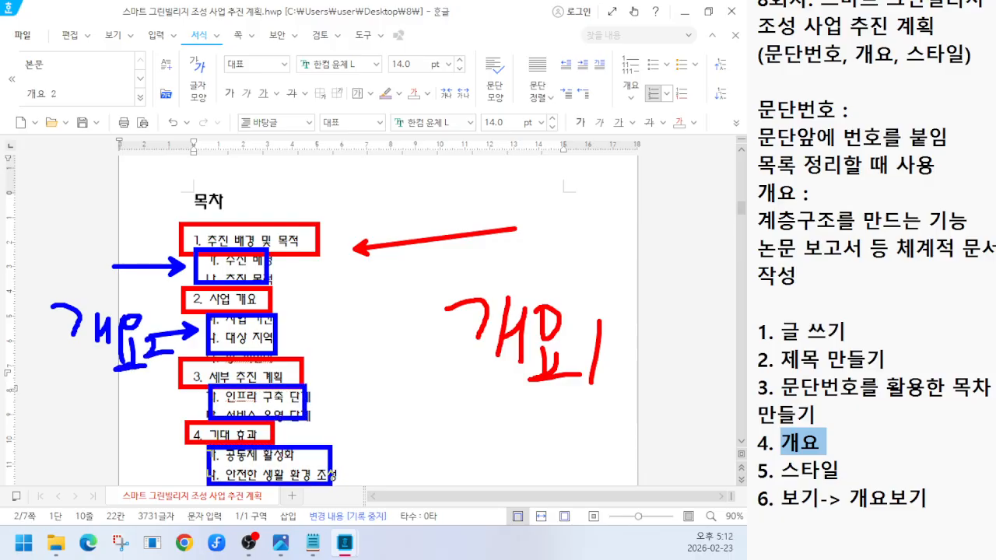
key(Escape)
Step: Apply the 개요 1 style to the heading 추진 배경 및 목적 at the start of the body text
scroll(293, 399, down, 6)
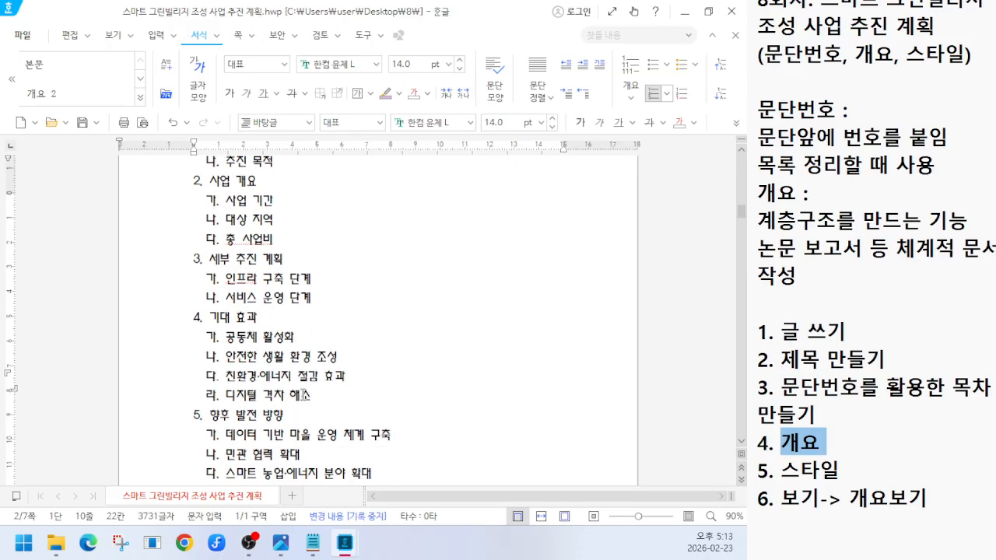
scroll(293, 399, down, 6)
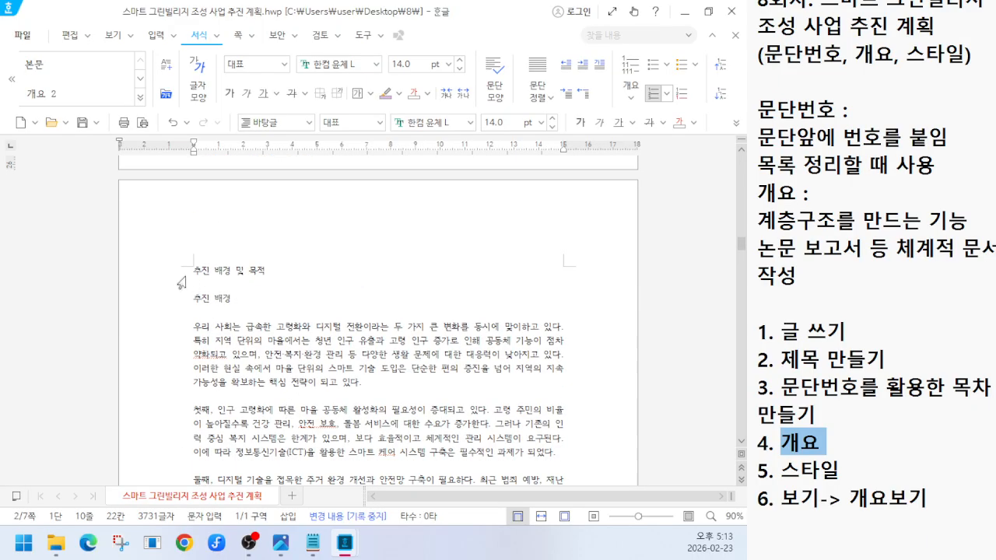
click(184, 279)
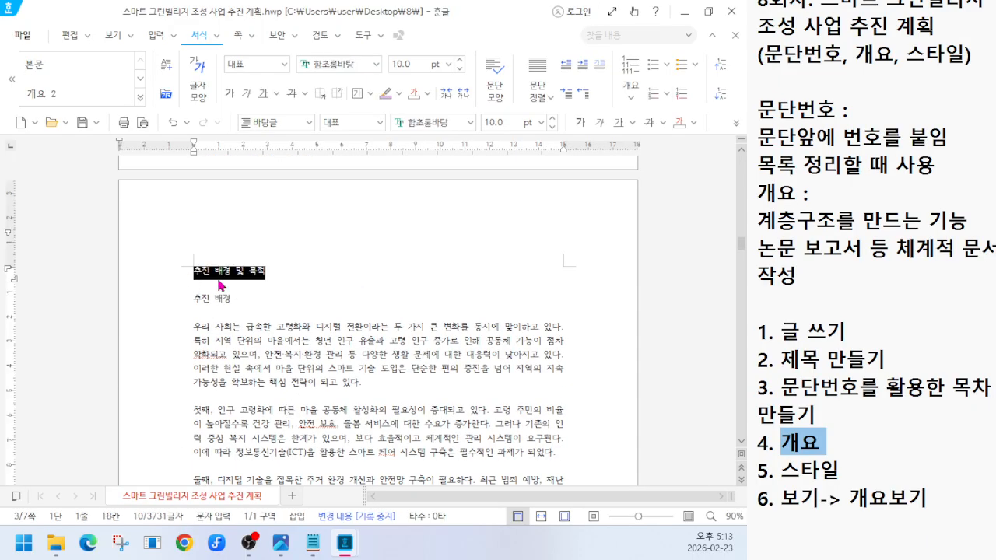
click(195, 274)
click(177, 280)
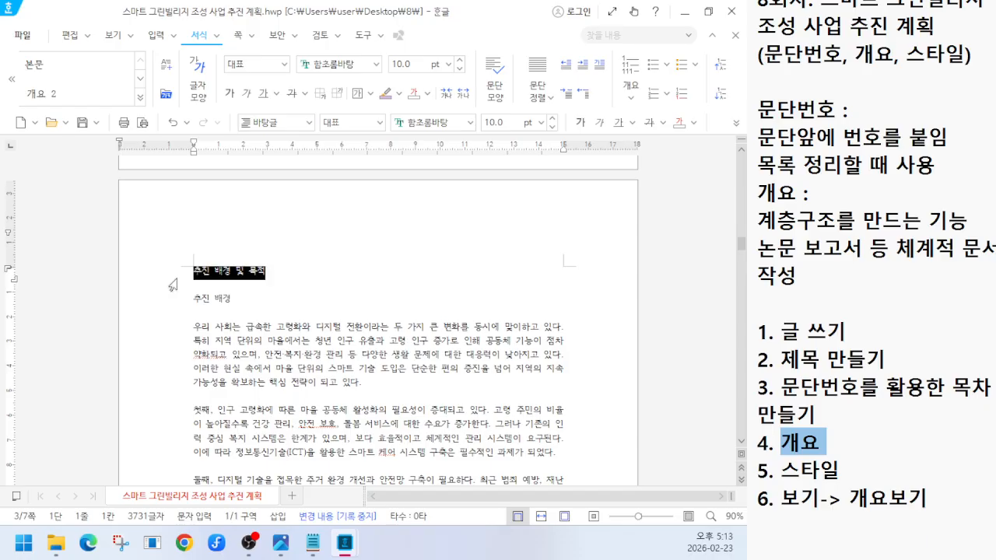
click(310, 123)
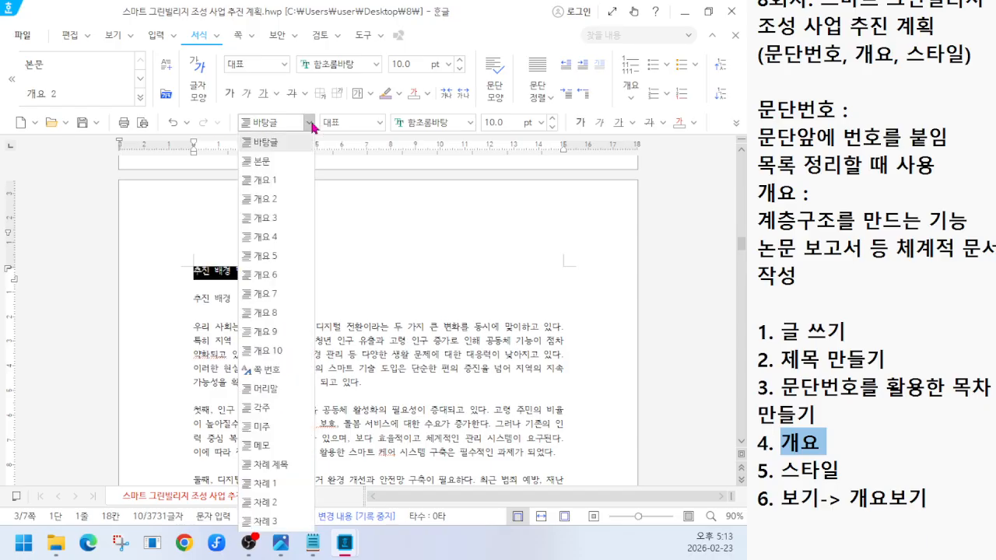
key(ctrl+1)
click(311, 123)
drag(277, 91, 325, 161)
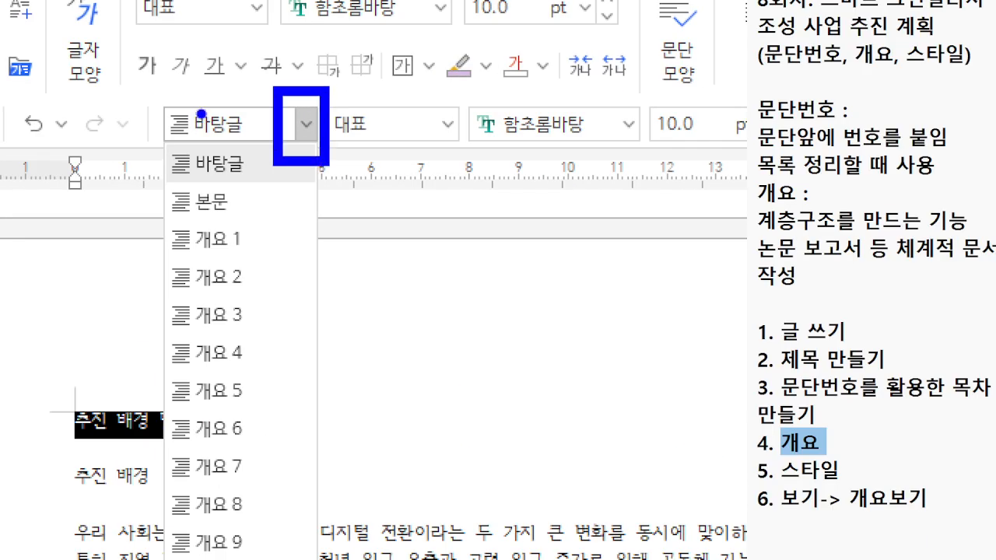
drag(195, 115, 127, 2)
drag(133, 204, 269, 270)
drag(289, 259, 366, 315)
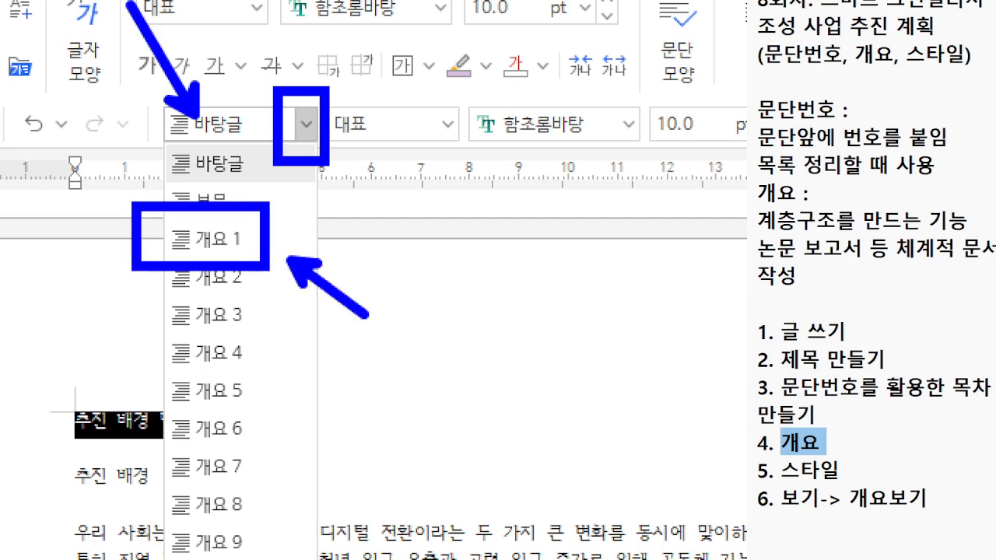
key(Escape)
click(308, 122)
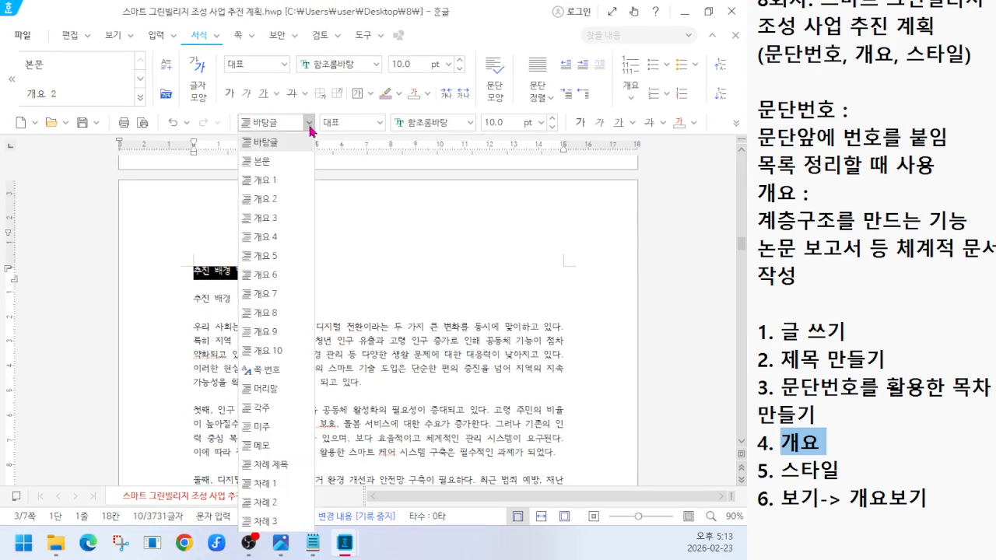
click(268, 181)
key(ctrl+1)
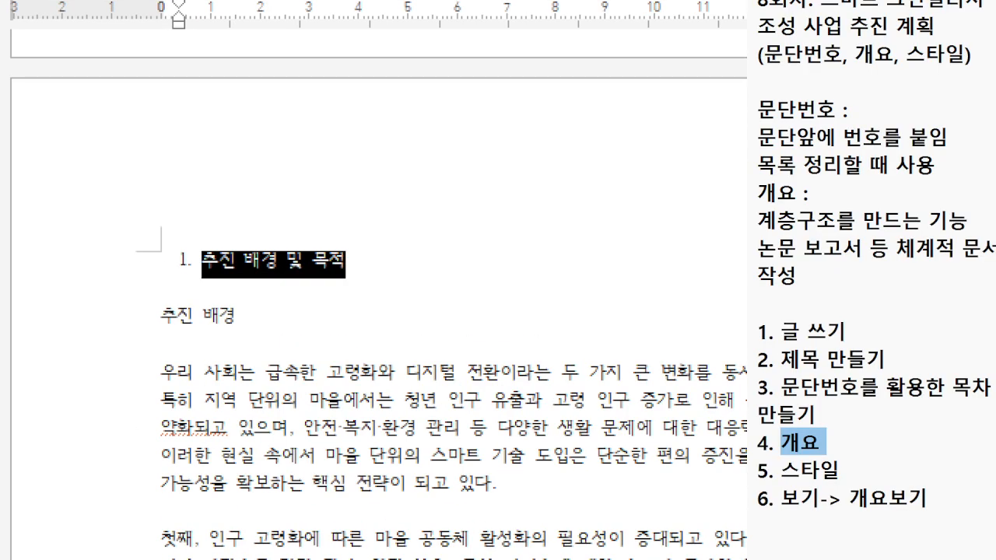
drag(171, 256, 297, 292)
drag(413, 247, 534, 207)
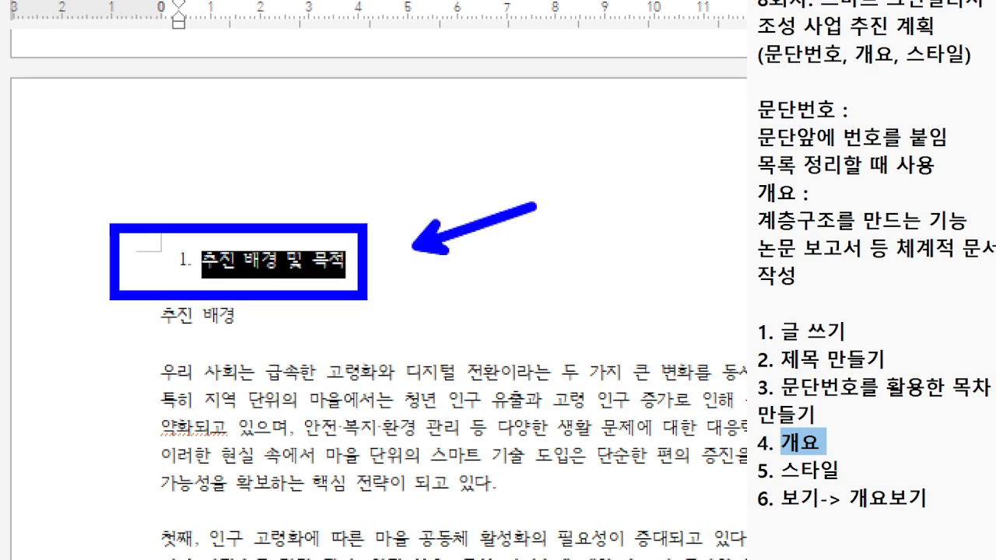
key(Escape)
click(336, 266)
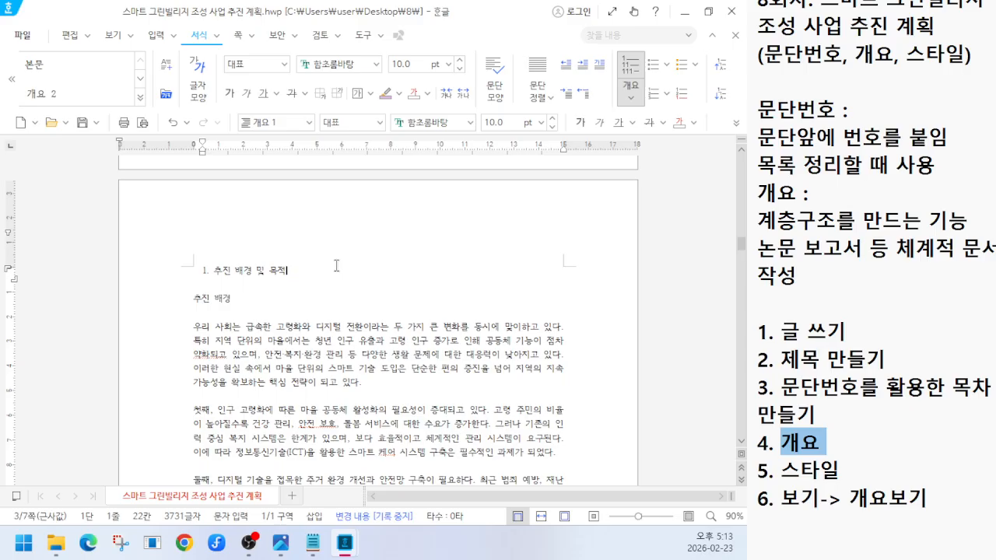
drag(336, 266, 201, 273)
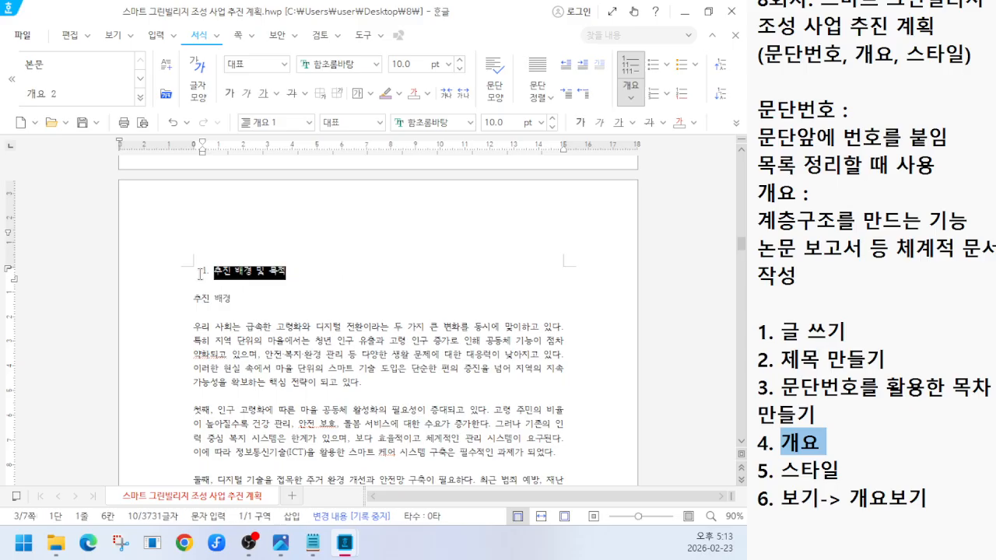
click(293, 278)
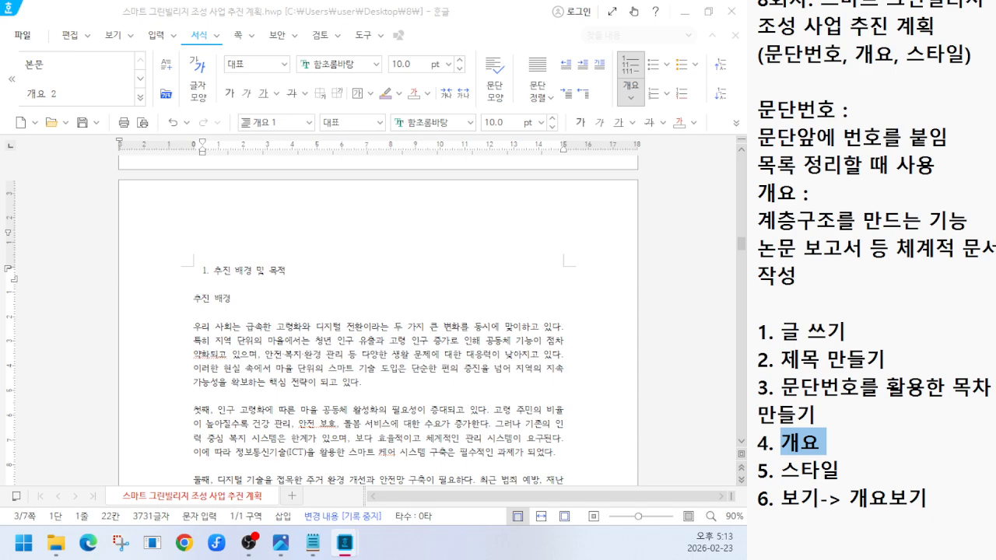
click(297, 272)
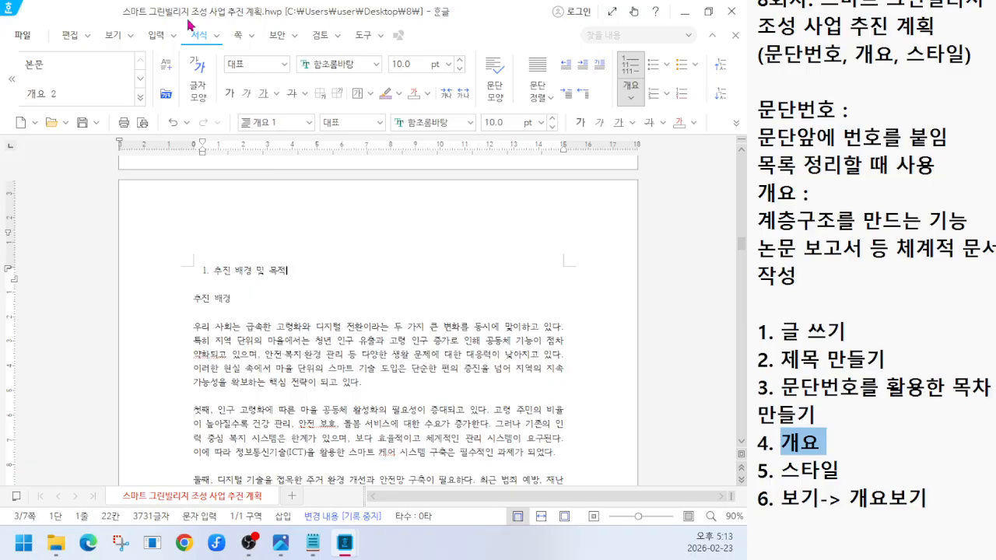
drag(781, 471, 848, 471)
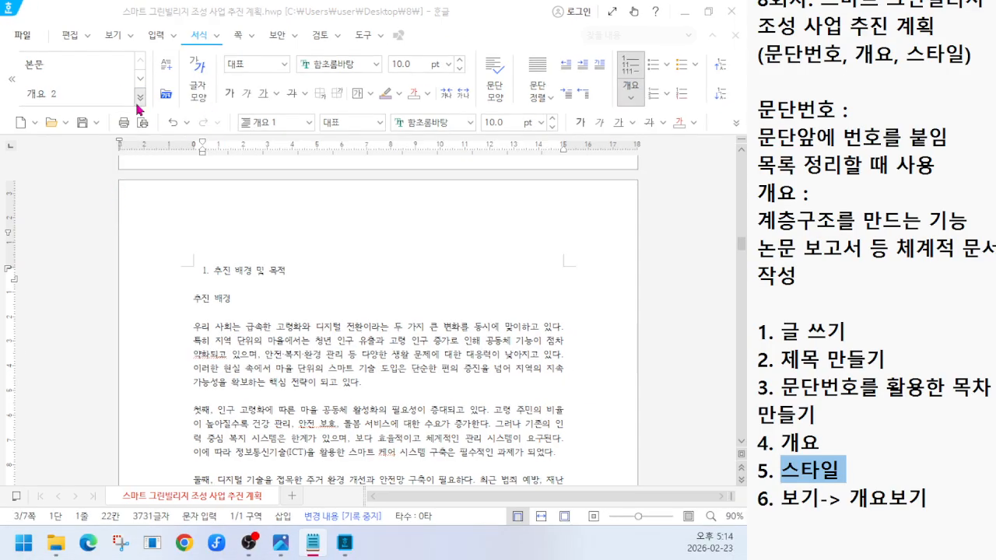
Step: Examine the full list of available styles, including the 개요 1 entry and the command for managing styles
click(281, 196)
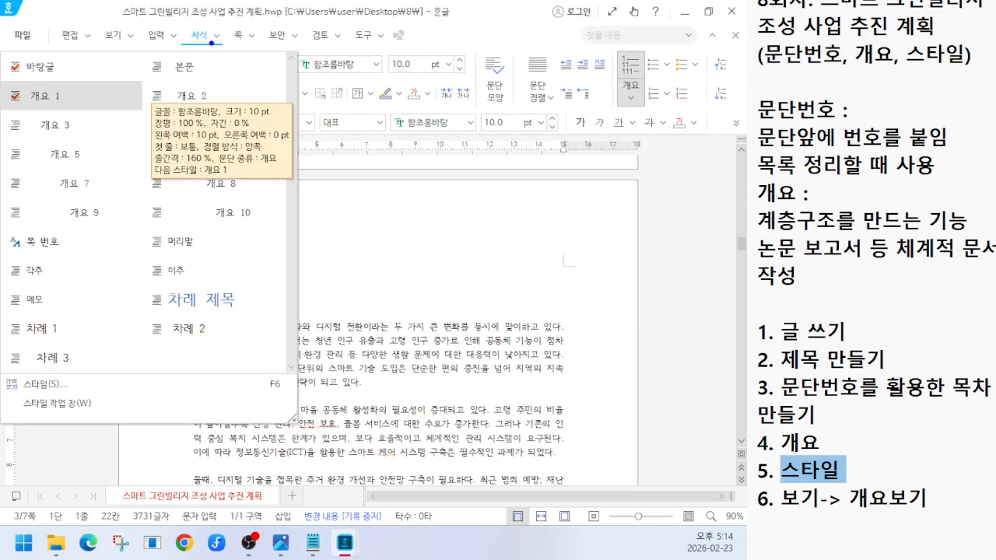
drag(180, 13, 230, 46)
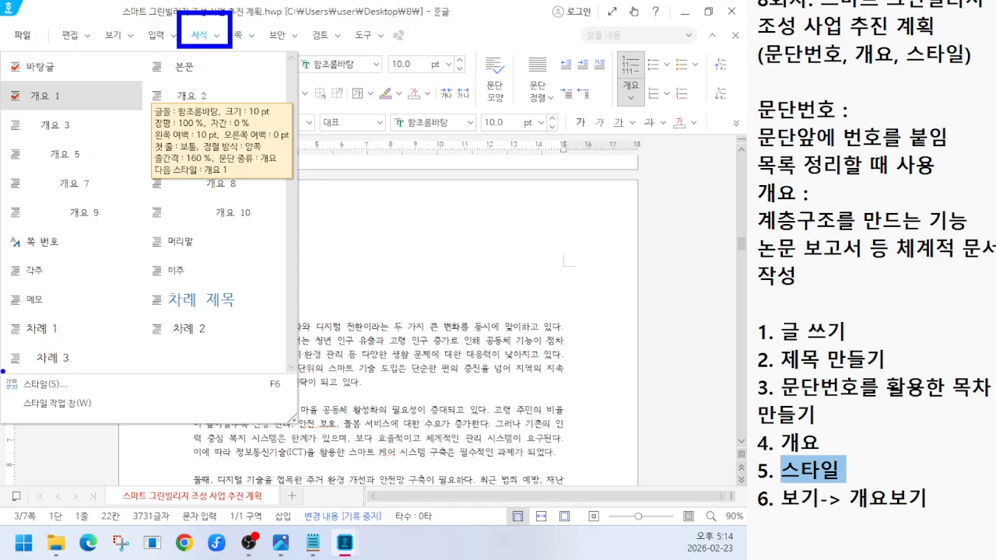
drag(3, 372, 170, 417)
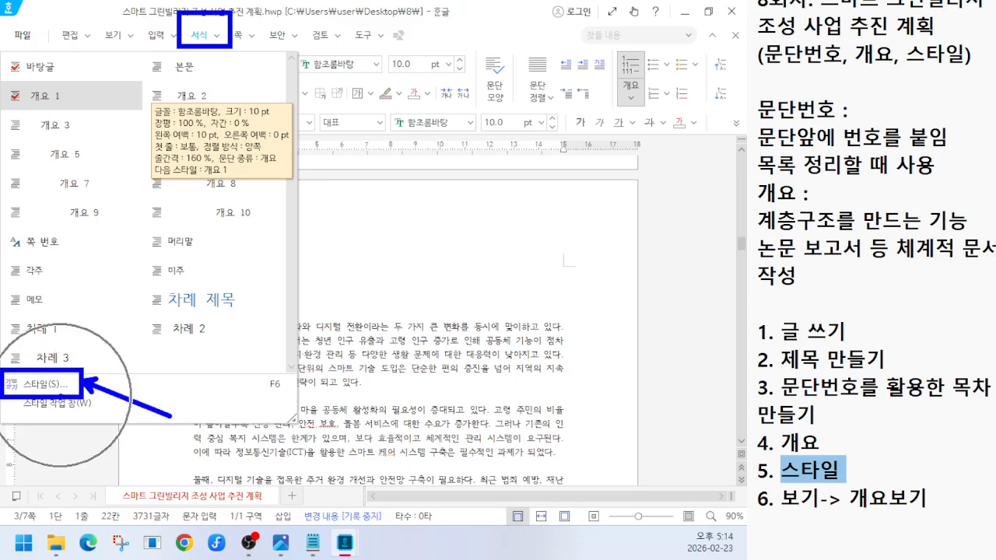
drag(211, 48, 224, 148)
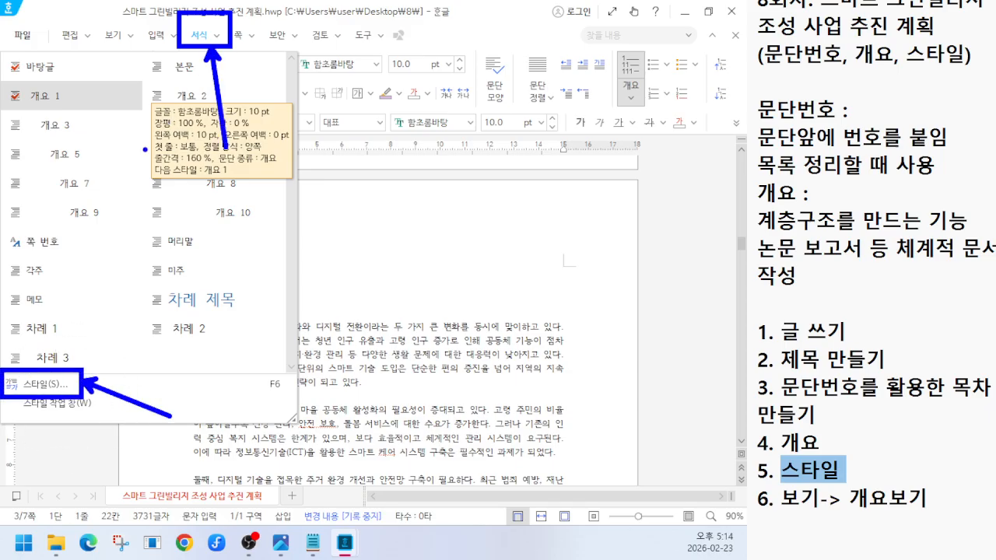
mouse_move(3, 80)
mouse_down()
mouse_move(81, 110)
mouse_move(94, 191)
mouse_up()
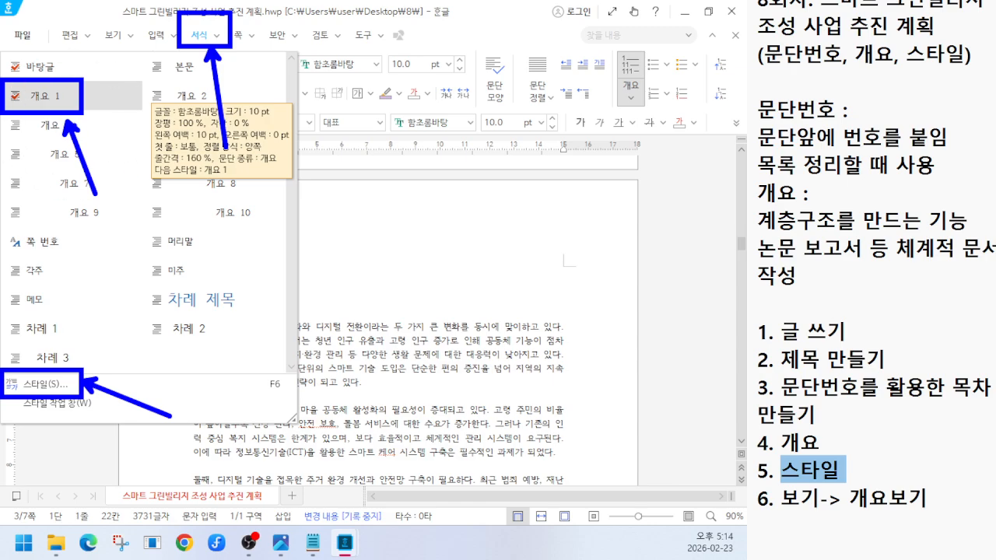
key(Escape)
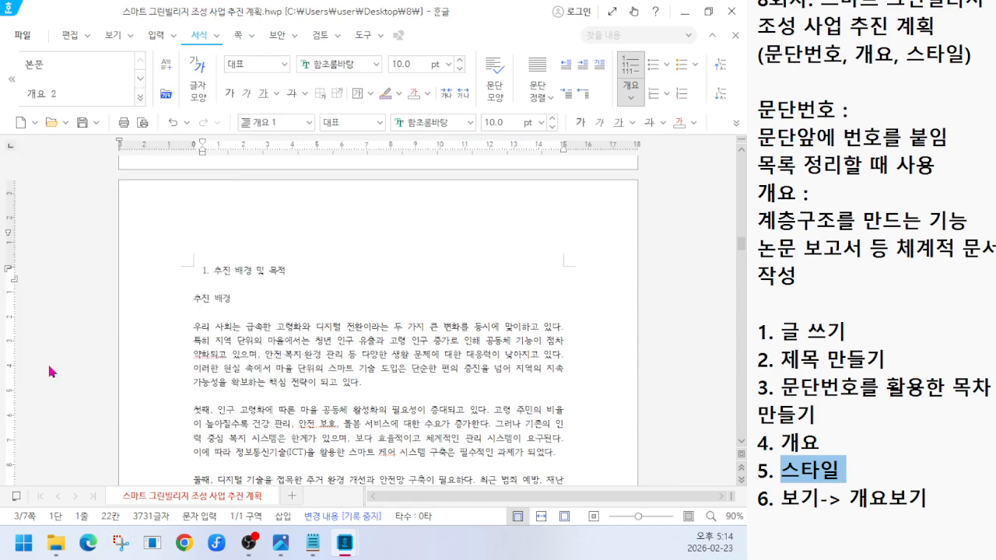
click(140, 103)
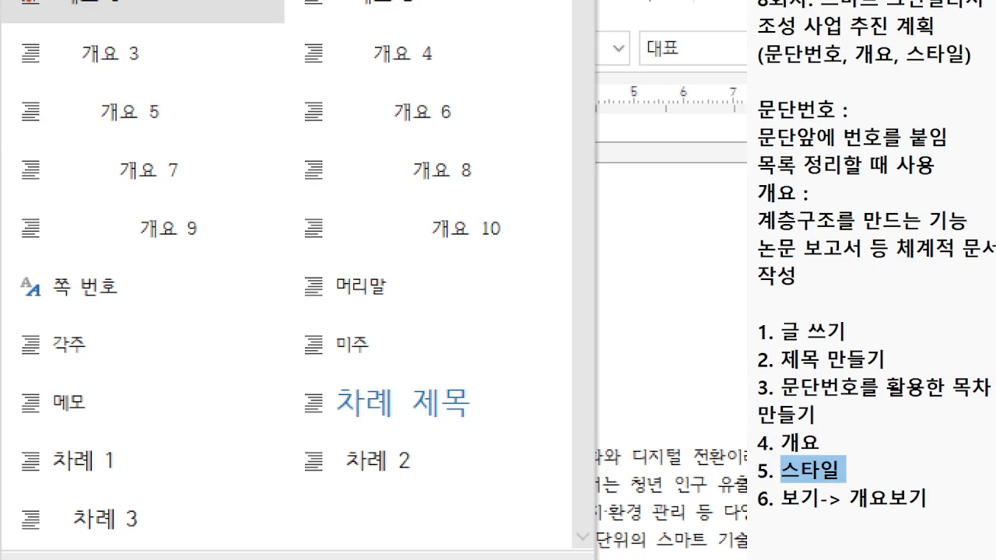
drag(192, 25, 312, 99)
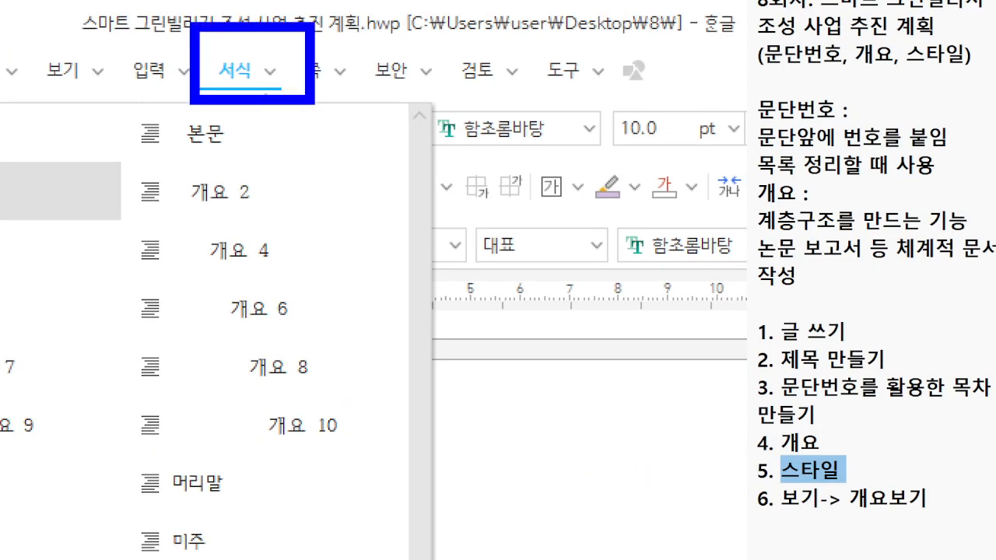
drag(257, 120, 219, 342)
key(Escape)
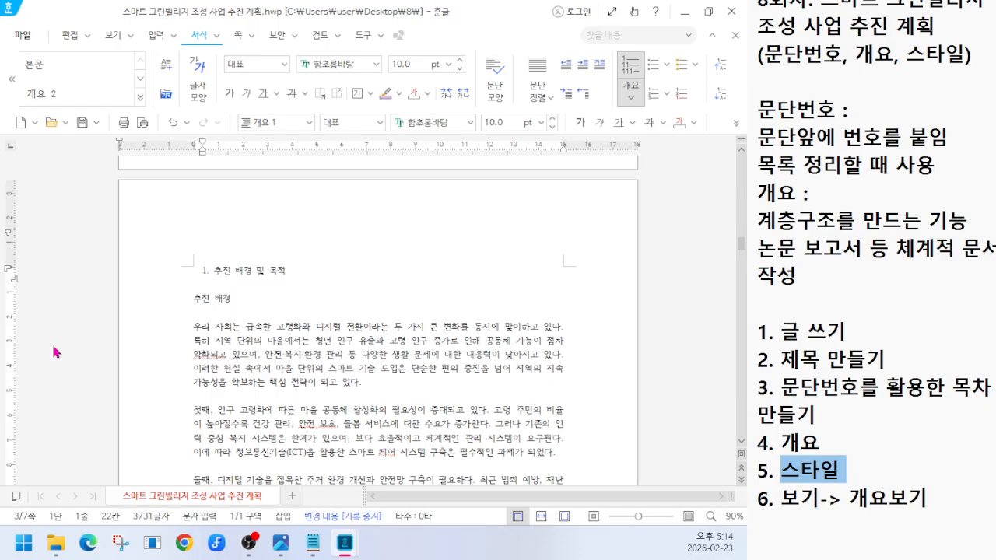
click(140, 97)
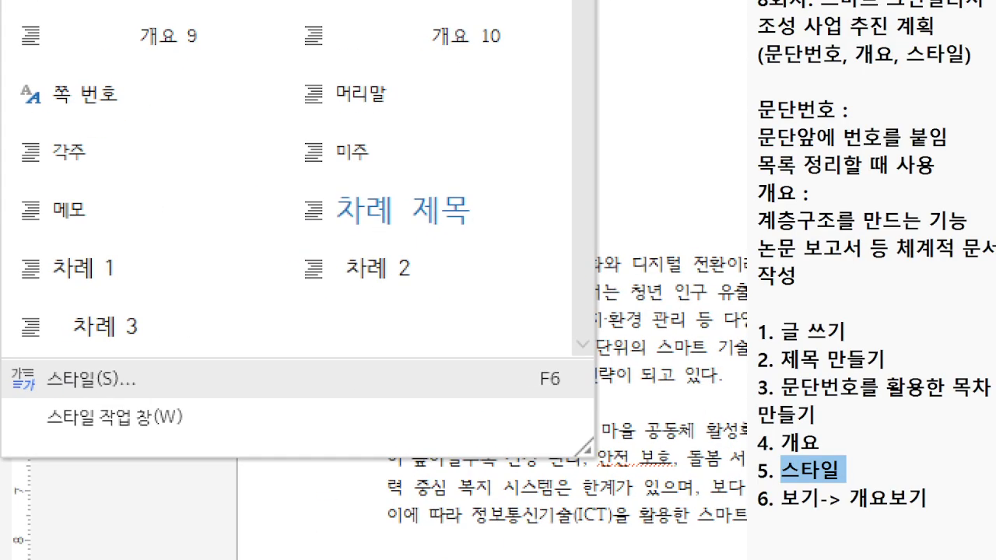
mouse_move(8, 371)
mouse_down()
mouse_move(152, 405)
mouse_move(292, 403)
mouse_up()
drag(580, 415, 601, 415)
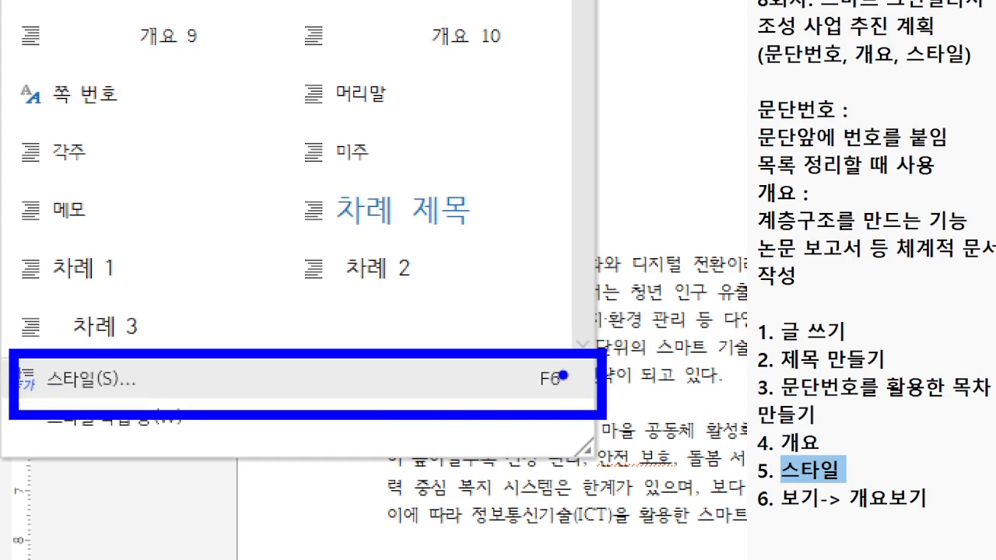
drag(510, 337, 588, 417)
mouse_move(561, 323)
mouse_down()
mouse_move(597, 240)
mouse_move(605, 180)
mouse_up()
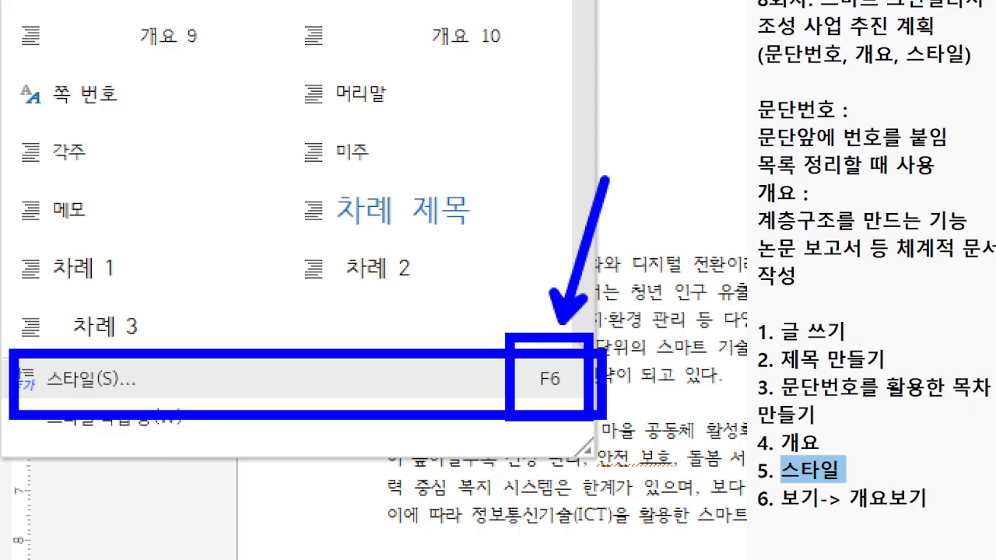
key(Escape)
Step: Open the style manager and examine the left margin, font and size settings of the 개요 1 style and its editing option
click(141, 102)
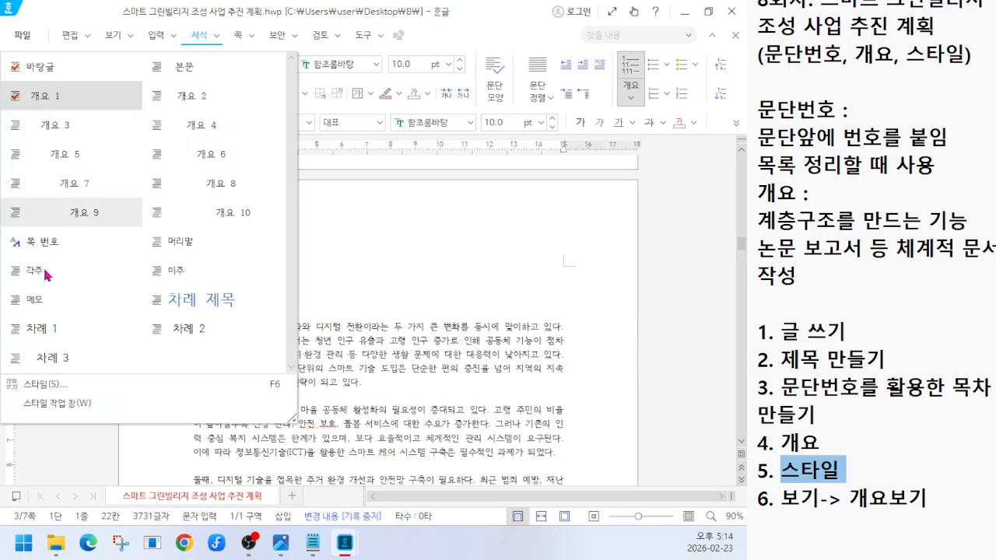
click(34, 385)
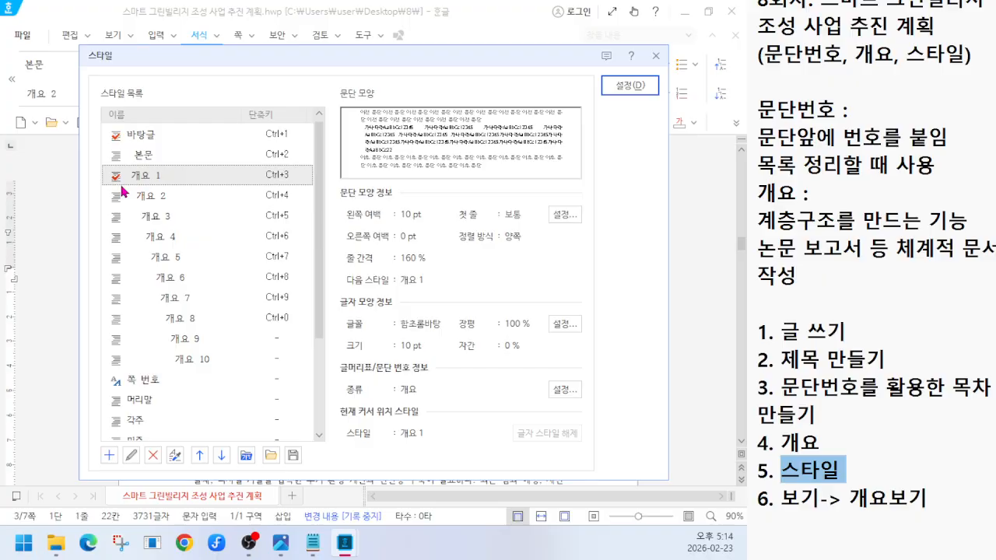
mouse_move(98, 156)
mouse_down()
mouse_move(187, 193)
mouse_move(309, 164)
mouse_up()
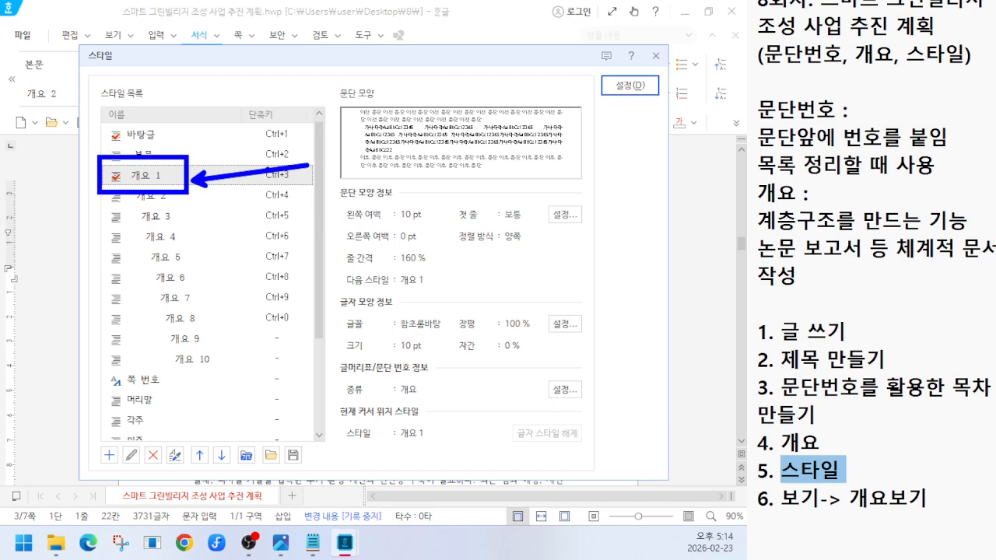
key(Escape)
key(ctrl+1)
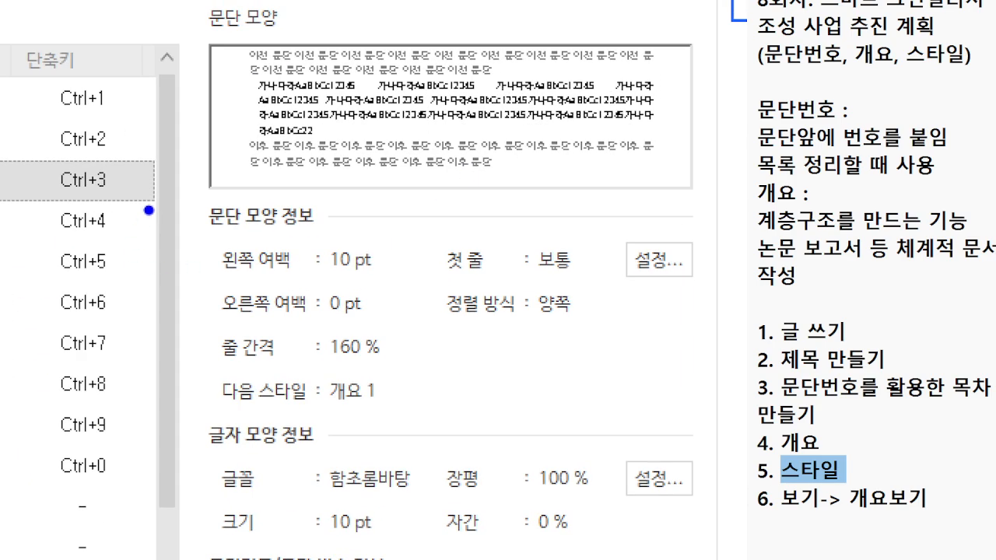
drag(145, 206, 450, 286)
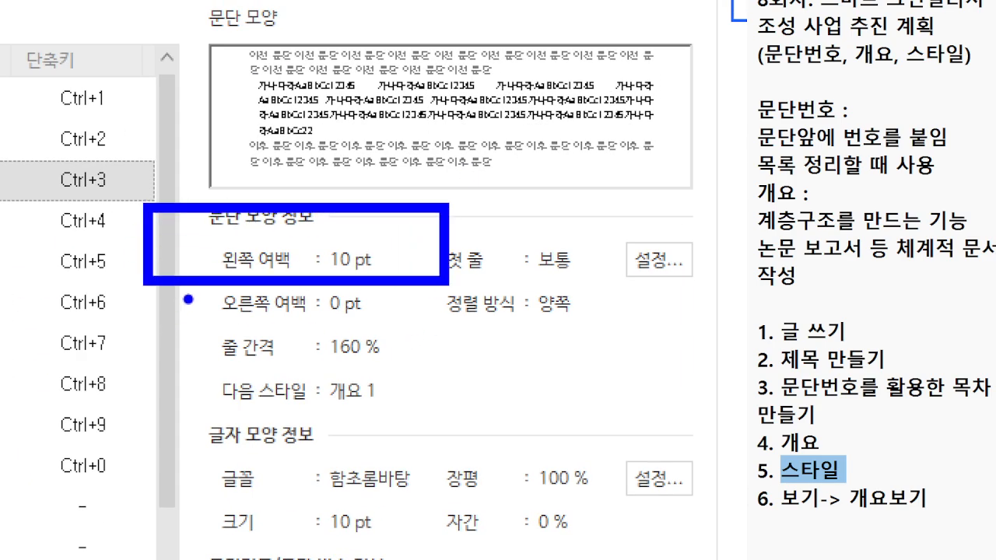
drag(196, 448, 459, 554)
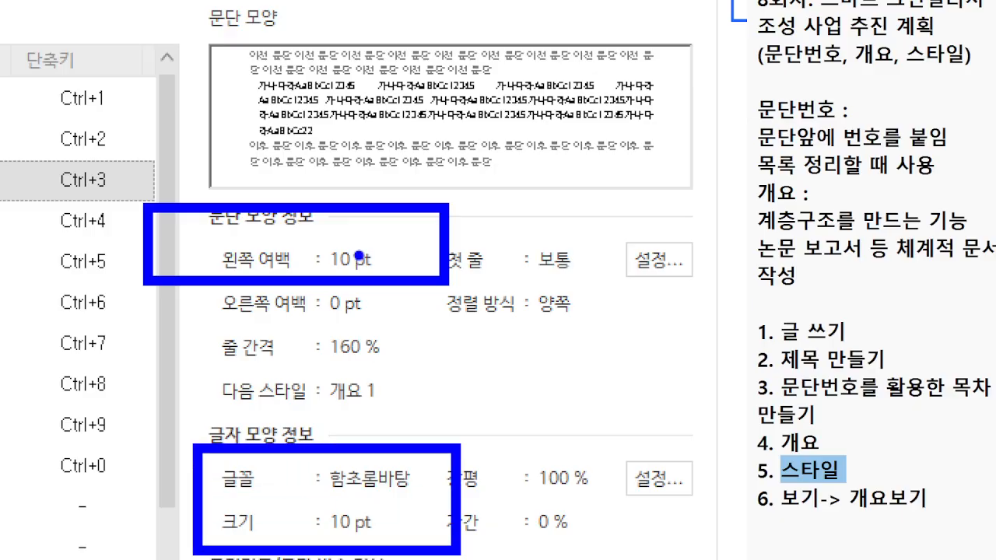
mouse_move(226, 72)
mouse_down()
mouse_move(248, 143)
mouse_move(261, 143)
mouse_up()
key(Escape)
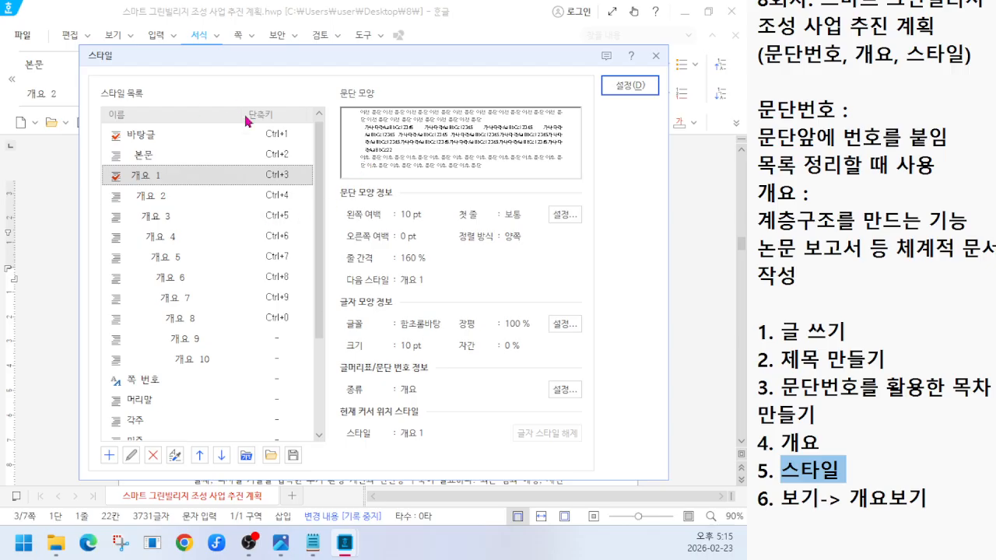
key(ctrl+1)
click(127, 470)
drag(97, 405, 163, 490)
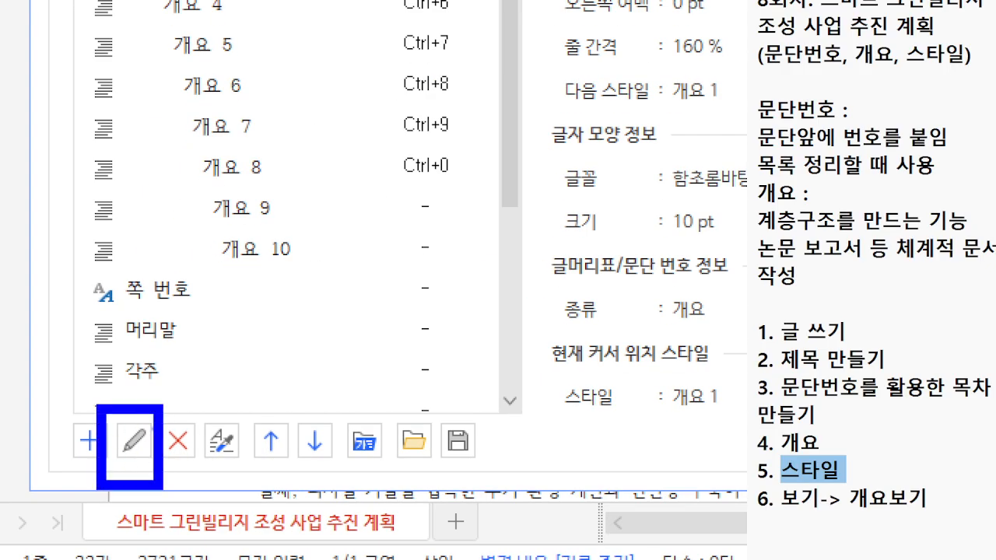
Step: Open the 개요 1 style for editing and set its base character size to 15 pt
drag(166, 403, 290, 285)
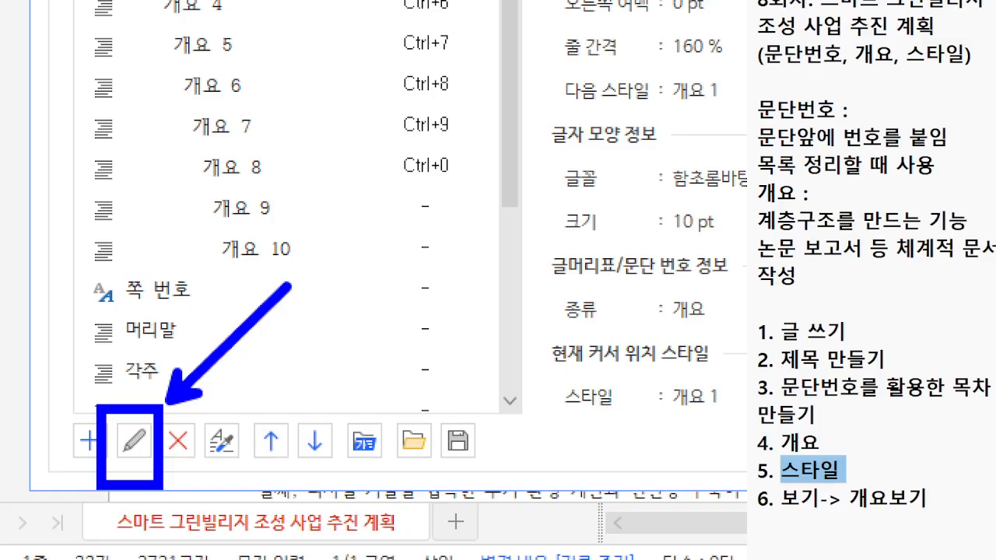
key(Escape)
click(132, 461)
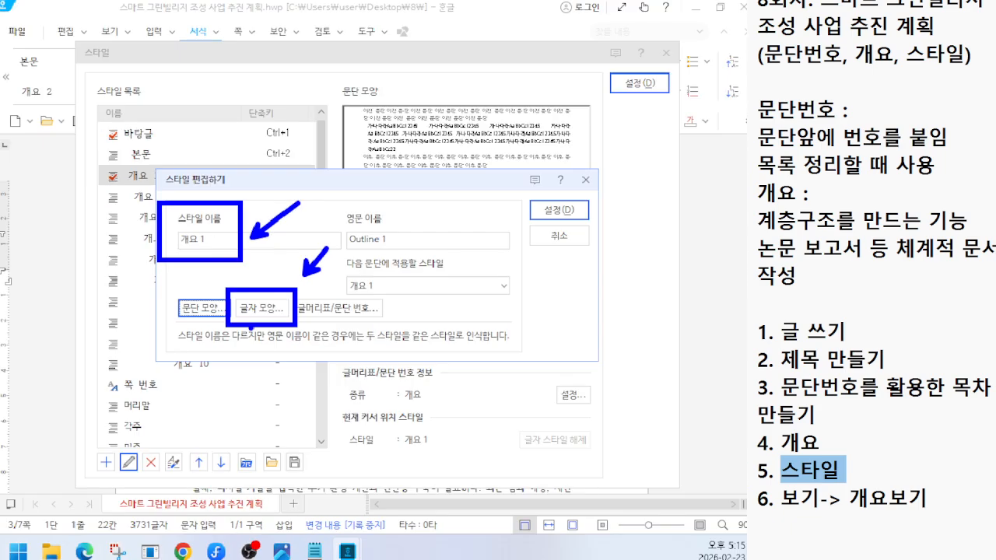
click(280, 433)
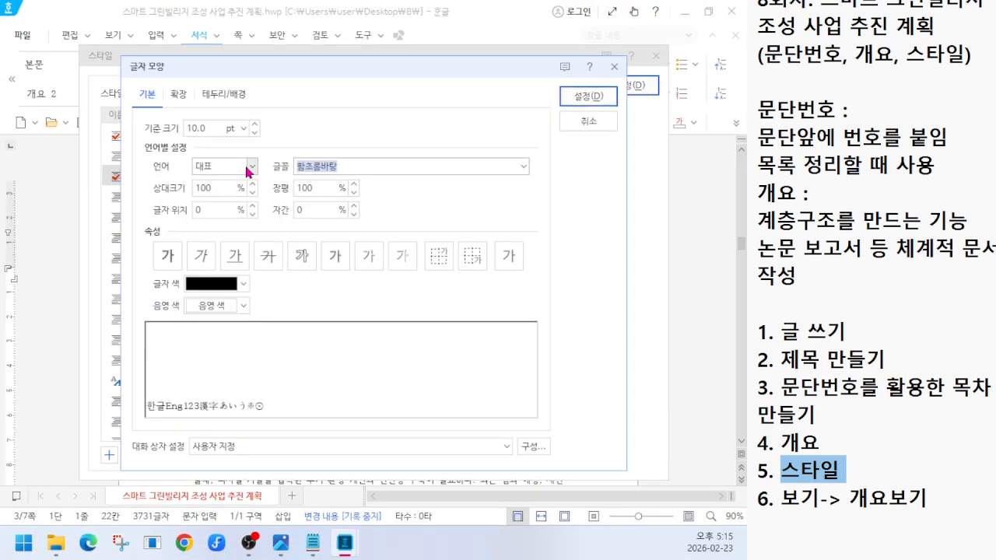
click(253, 124)
click(254, 124)
click(254, 124)
click(254, 124)
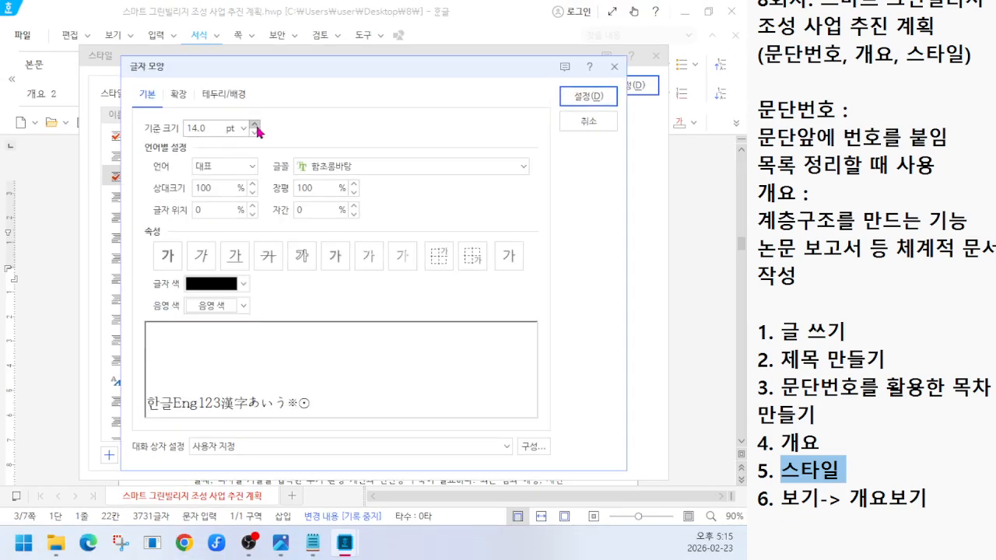
click(253, 125)
Step: Set the font of the 개요 1 style to HY견고딕 and accept the character shape settings
click(523, 170)
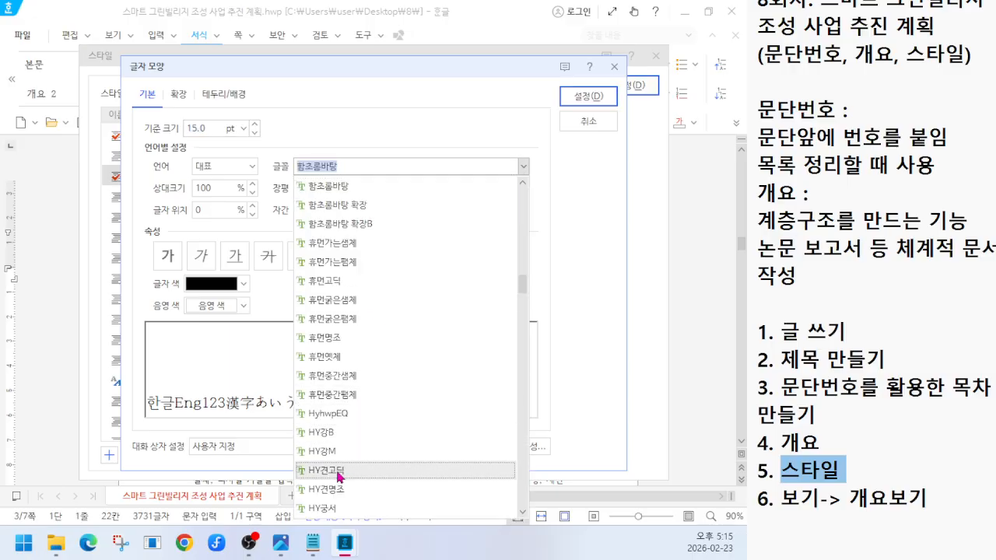
click(339, 472)
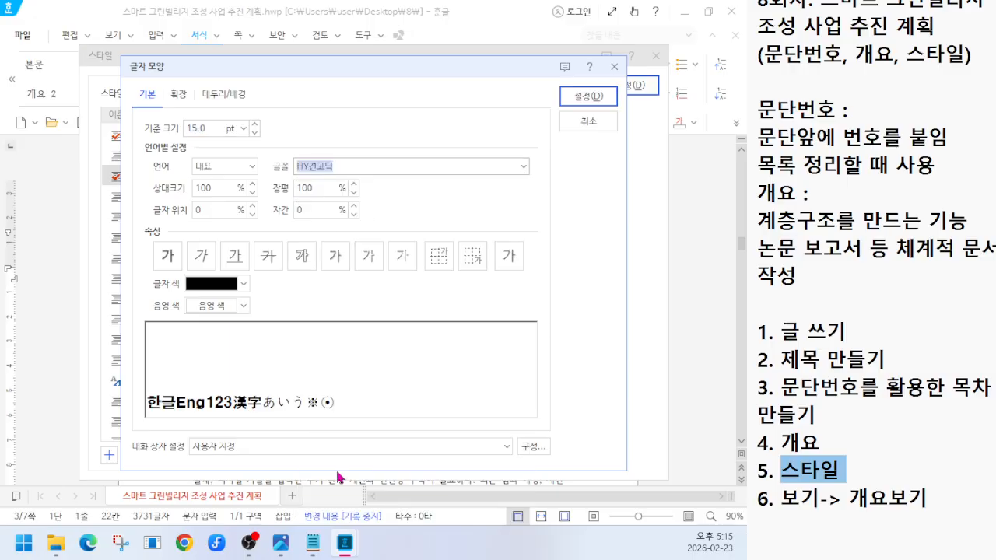
key(ctrl+1)
click(238, 83)
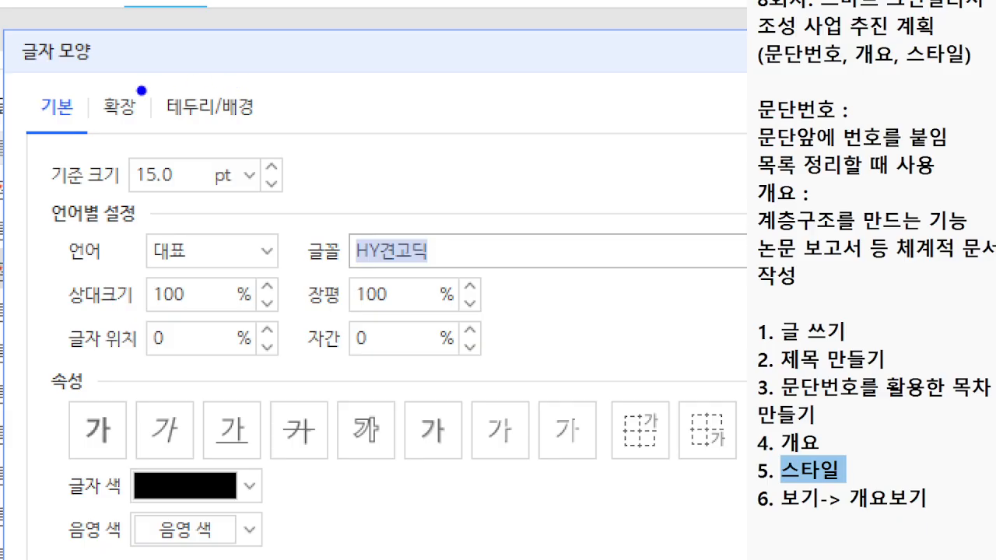
drag(3, 21, 125, 71)
drag(10, 72, 107, 127)
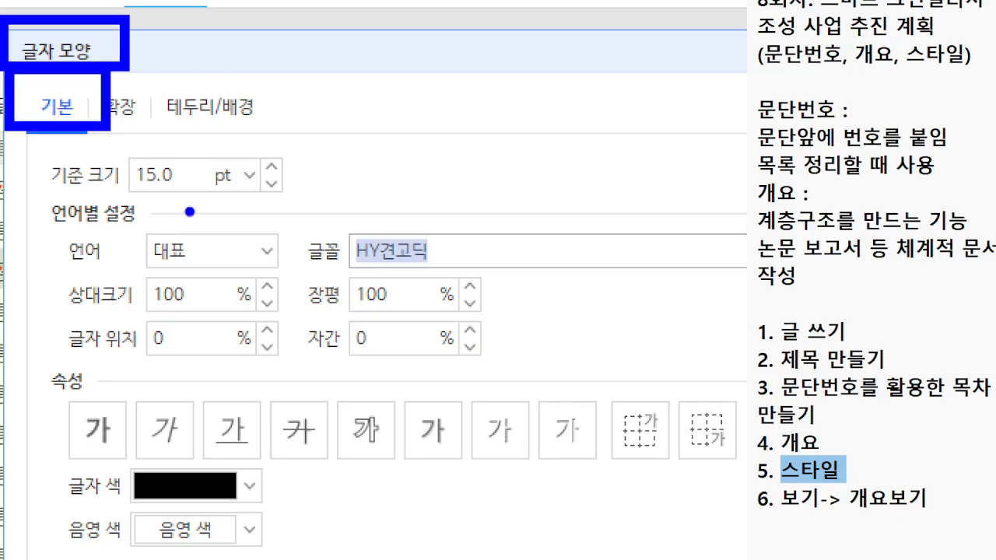
drag(27, 146, 203, 215)
drag(291, 216, 457, 290)
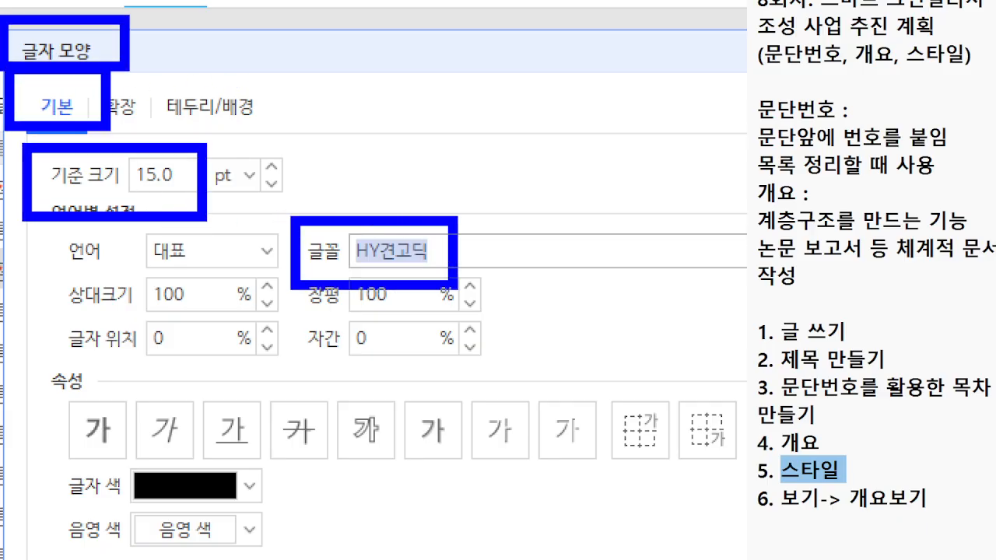
drag(401, 319, 362, 513)
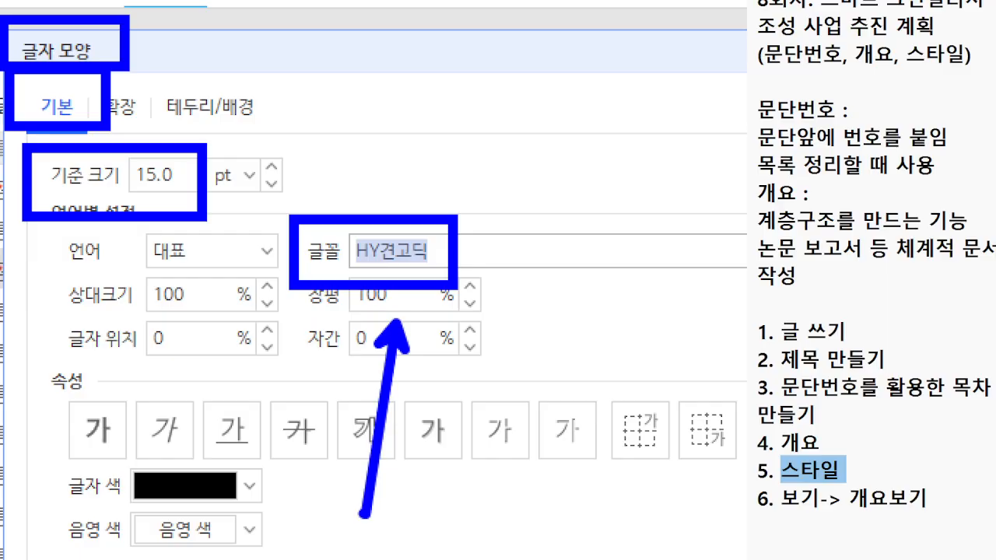
key(Escape)
click(585, 98)
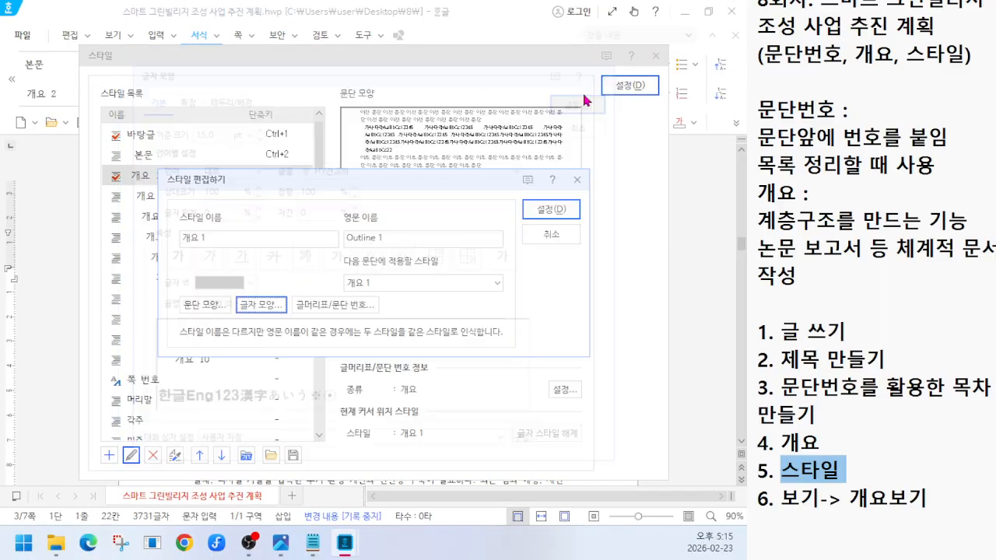
Step: Open the border and background settings of the 개요 1 style's paragraph shape
key(ctrl+1)
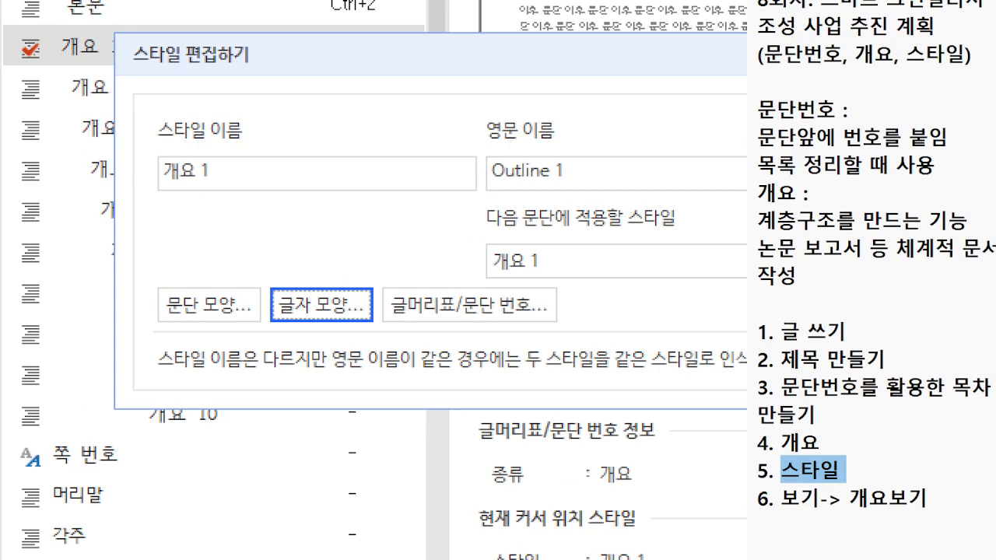
click(186, 295)
drag(145, 259, 256, 336)
drag(258, 268, 335, 180)
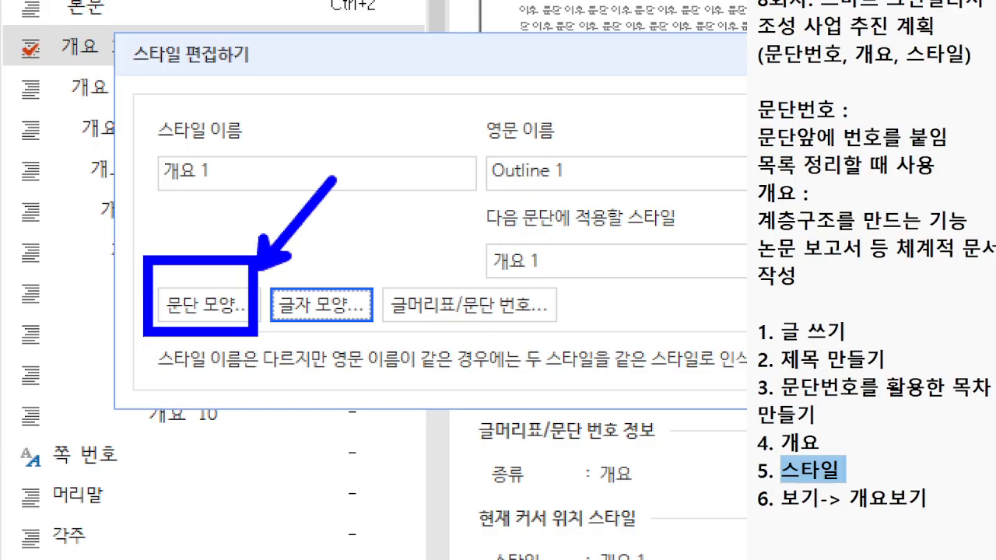
key(Escape)
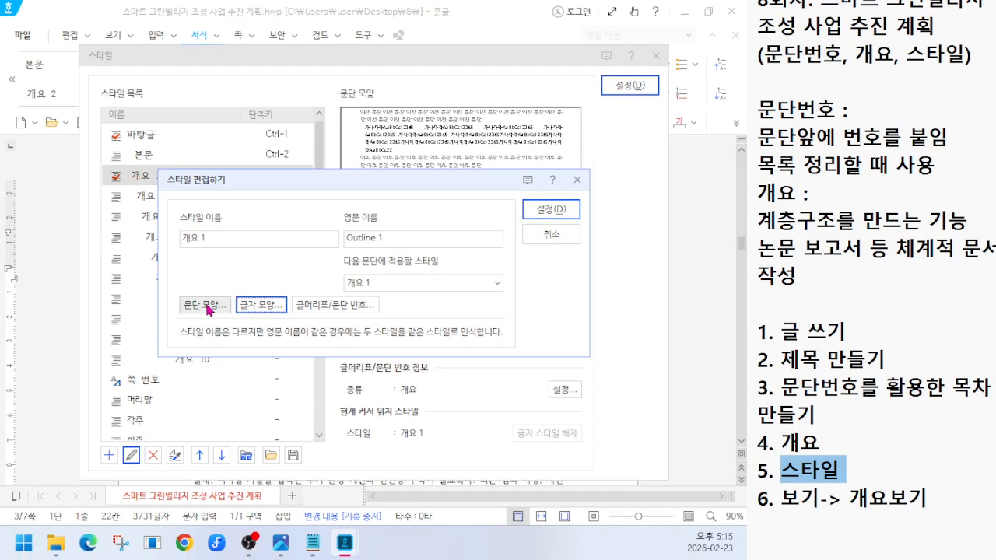
click(204, 305)
click(317, 66)
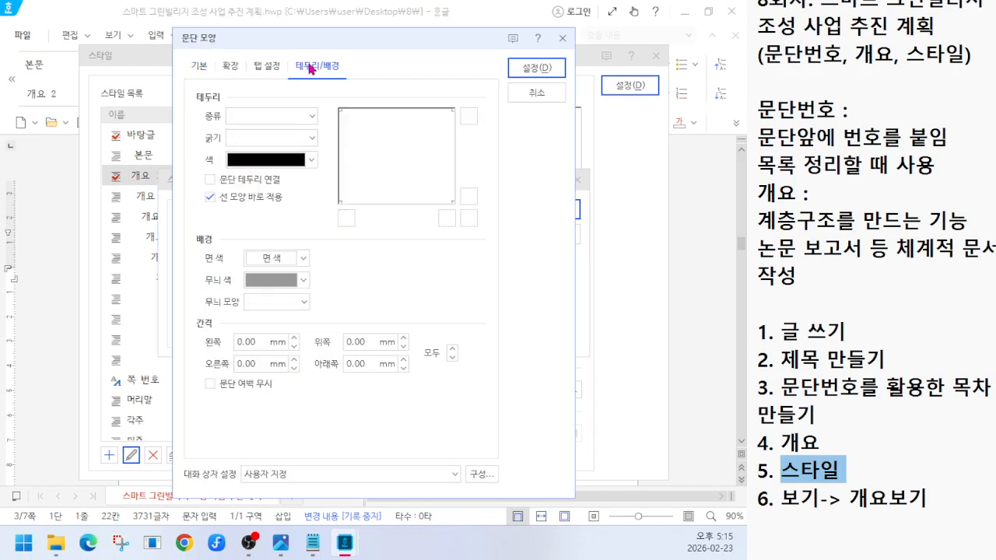
Step: Set the paragraph background fill colour of the 개요 1 style to light mint green
key(ctrl+1)
drag(110, 45, 263, 120)
drag(353, 95, 489, 173)
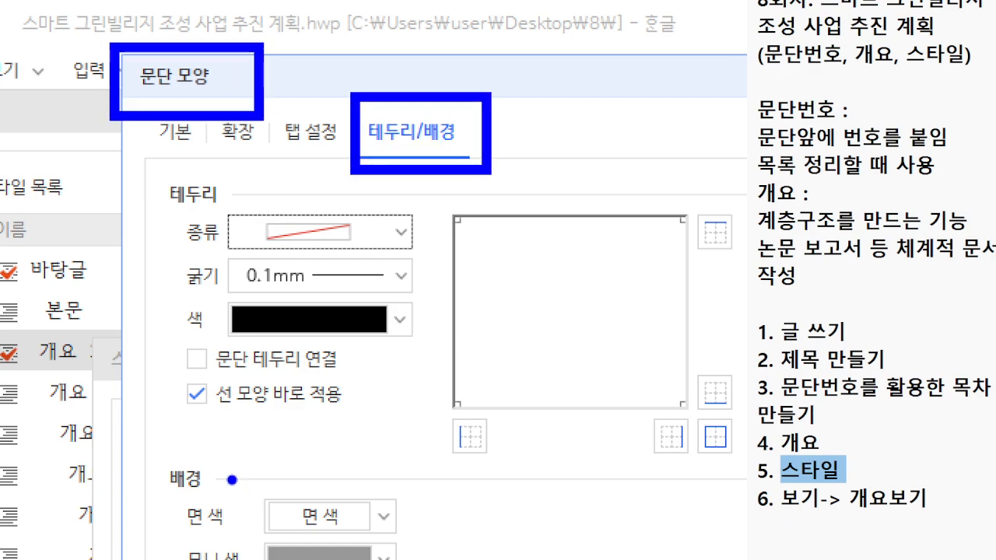
mouse_move(134, 447)
mouse_down()
mouse_move(207, 489)
mouse_move(377, 549)
mouse_move(405, 549)
mouse_up()
drag(393, 514, 481, 406)
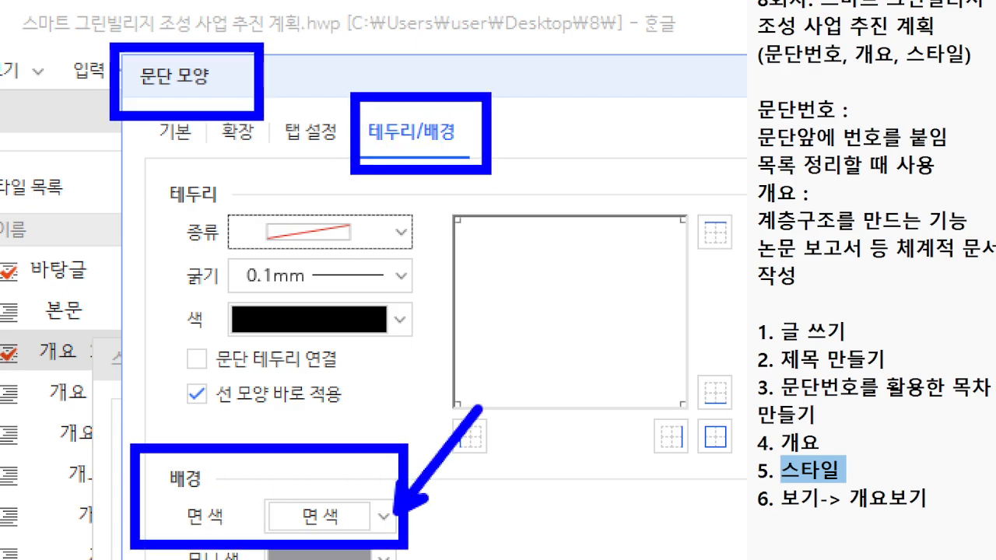
key(Escape)
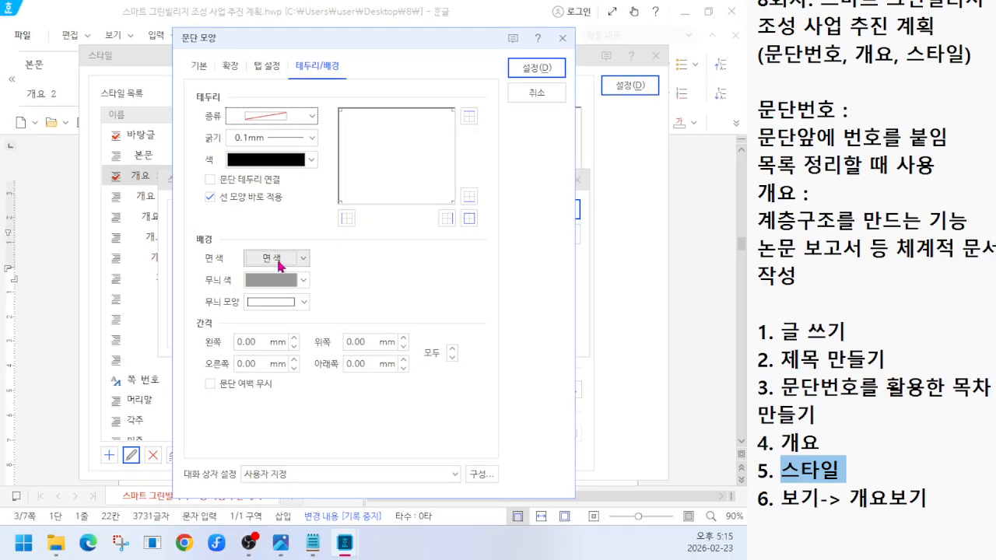
click(338, 520)
click(370, 350)
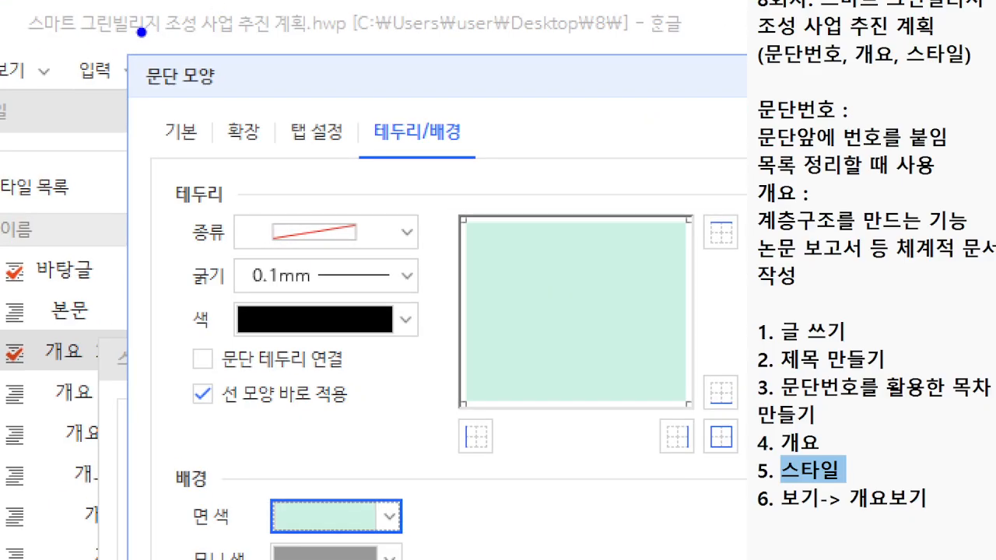
drag(172, 17, 237, 54)
drag(358, 94, 498, 165)
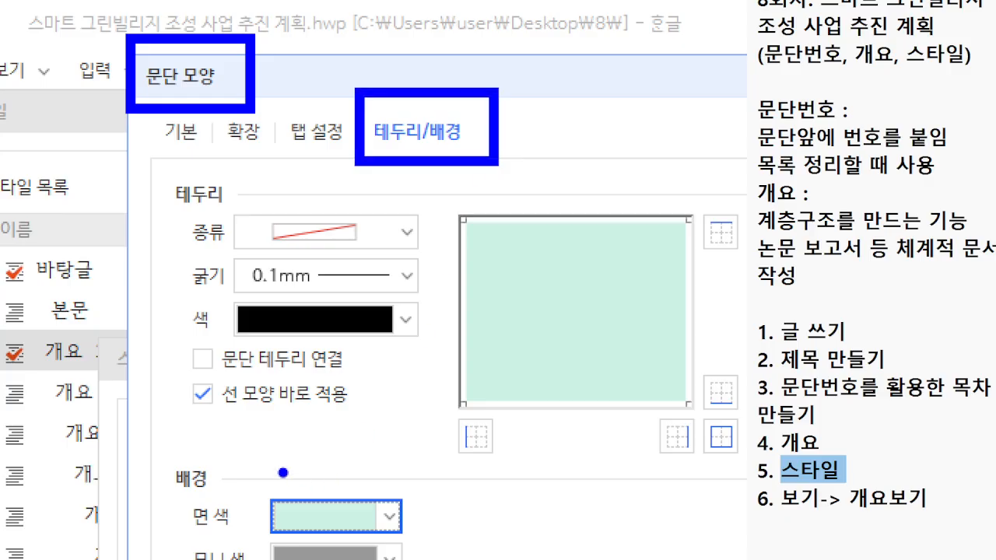
mouse_move(154, 440)
mouse_down()
mouse_move(297, 521)
mouse_move(456, 538)
mouse_up()
drag(449, 274, 393, 410)
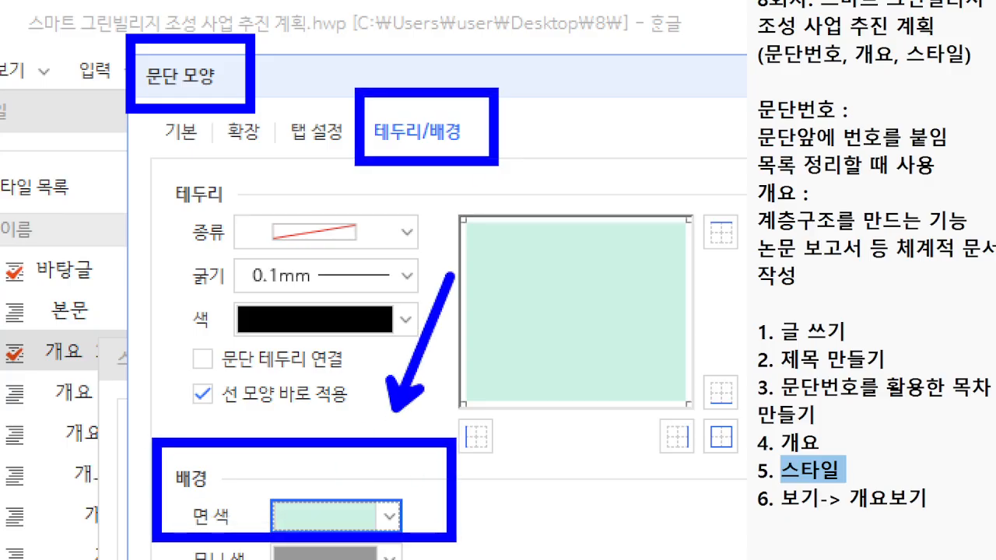
key(Escape)
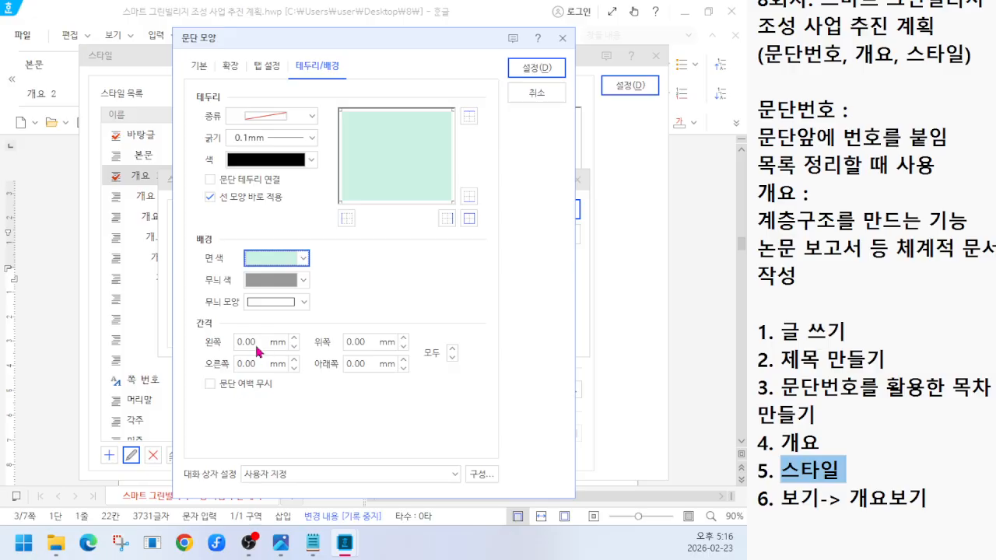
Step: Make the 개요 1 background ignore paragraph margins with 2 mm top and bottom spacing, and save the style changes
key(ctrl+1)
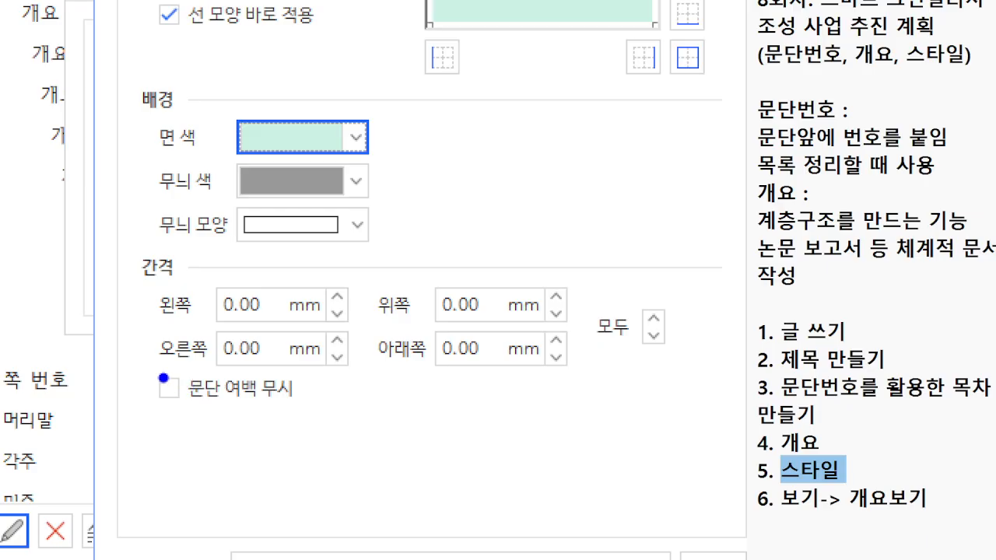
key(Escape)
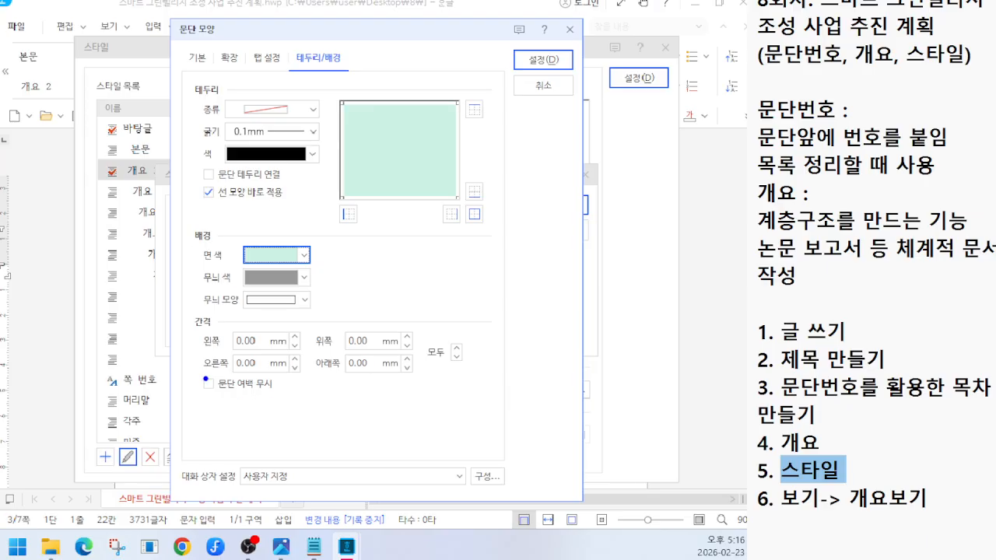
click(168, 388)
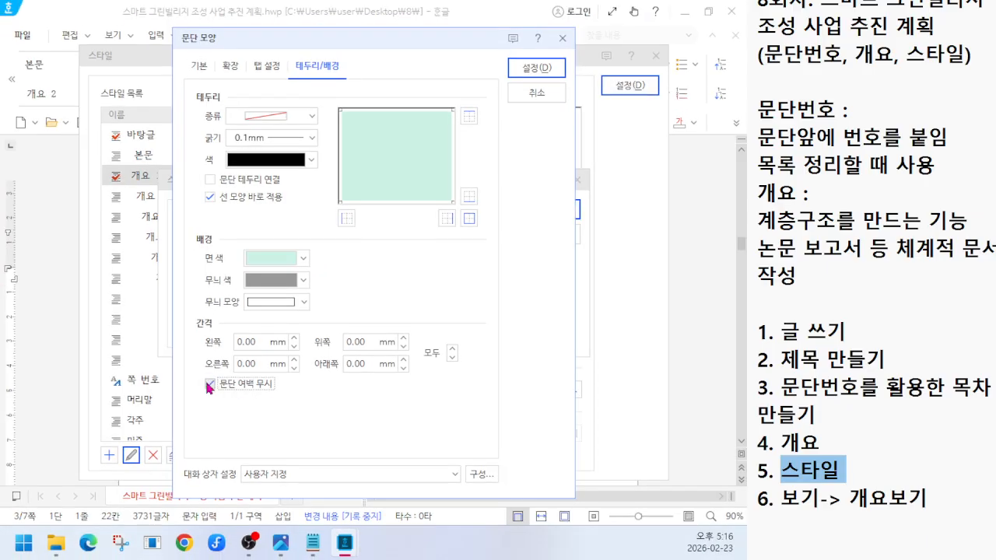
click(404, 340)
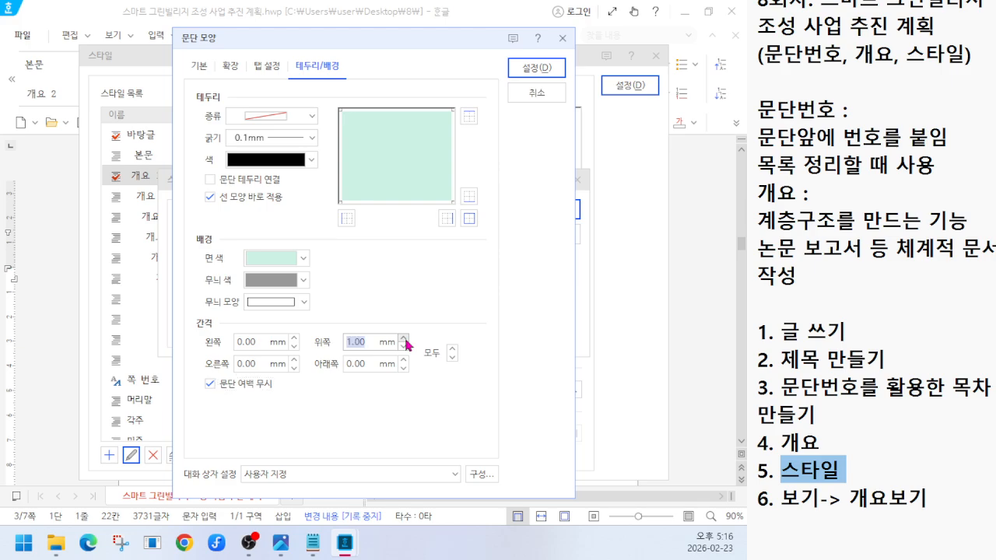
click(403, 360)
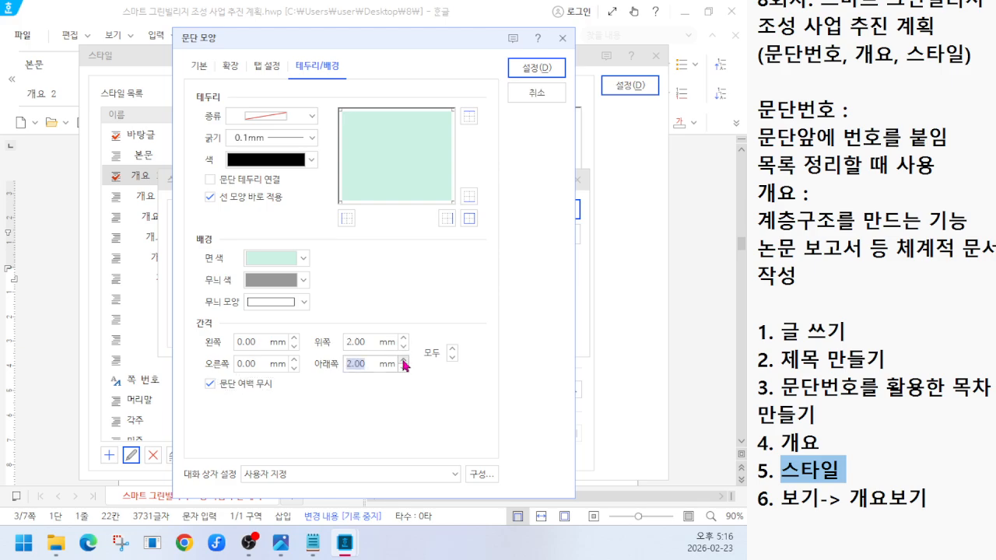
key(ctrl+1)
click(331, 414)
mouse_move(37, 225)
mouse_down()
mouse_move(357, 389)
mouse_move(585, 435)
mouse_up()
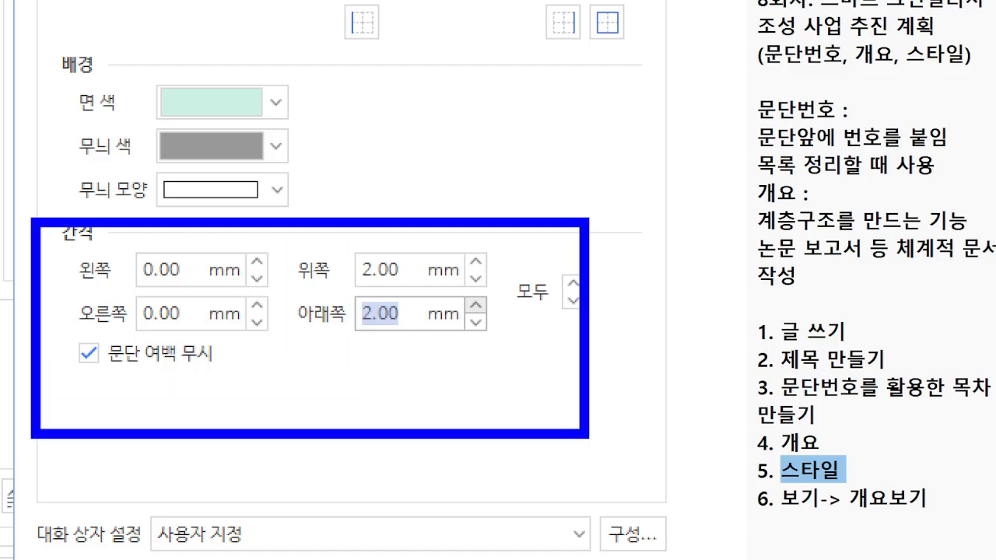
key(Escape)
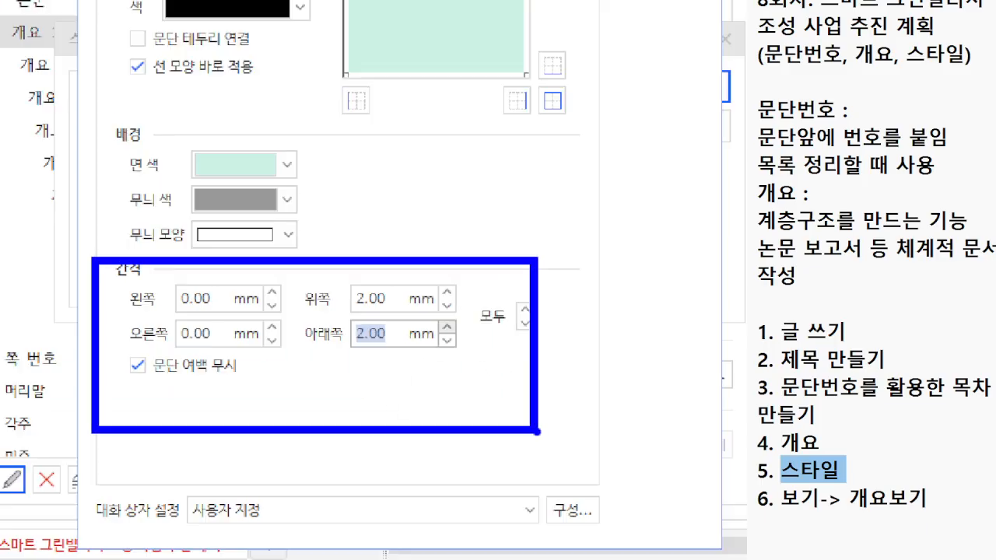
click(530, 73)
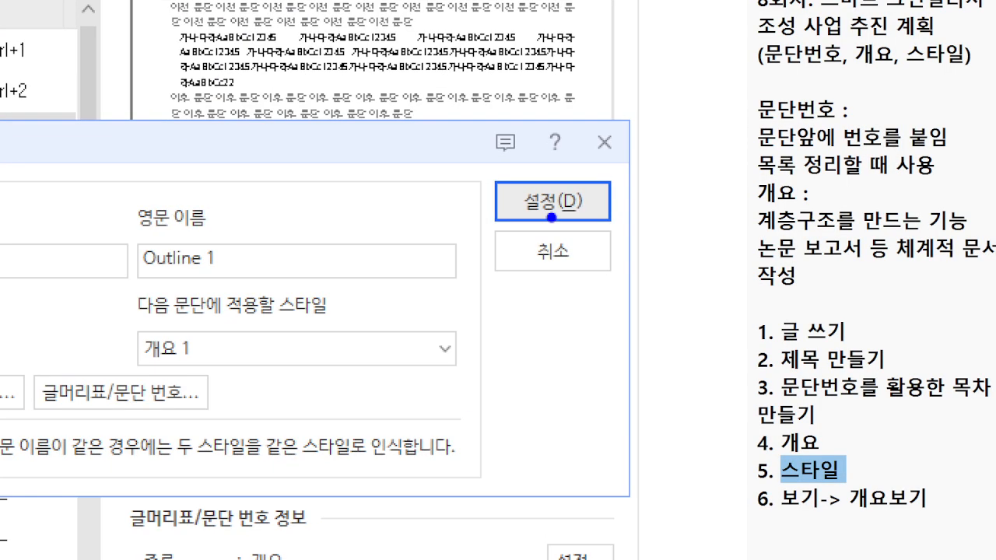
mouse_move(522, 184)
mouse_down()
mouse_move(569, 232)
mouse_move(538, 321)
mouse_up()
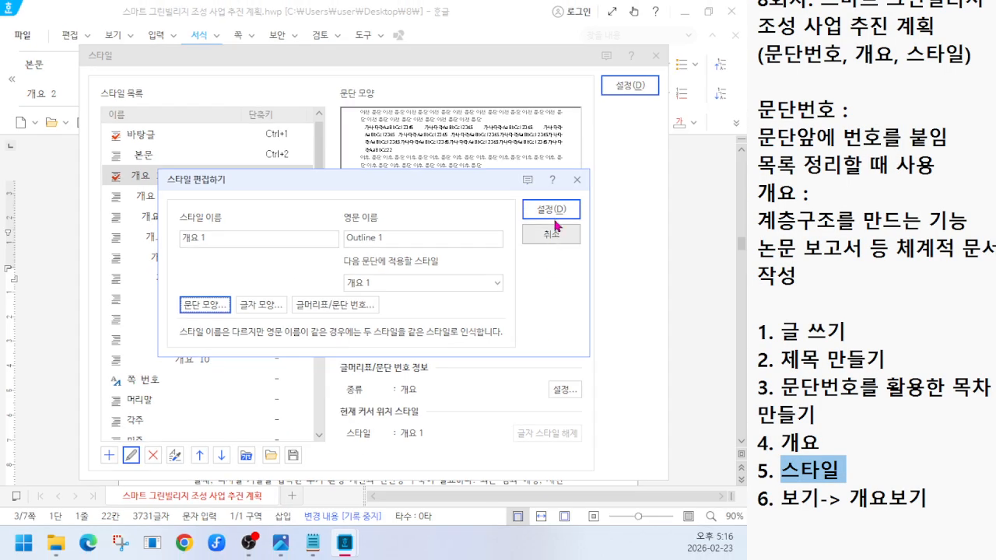
click(554, 202)
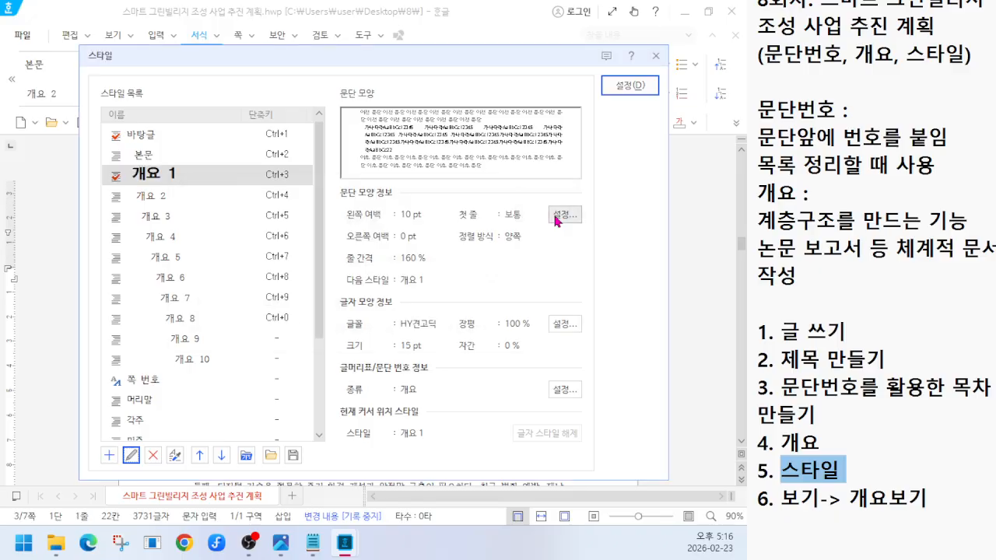
Step: Confirm the style list settings and place the cursor in the heading 추진 배경 및 목적
click(618, 91)
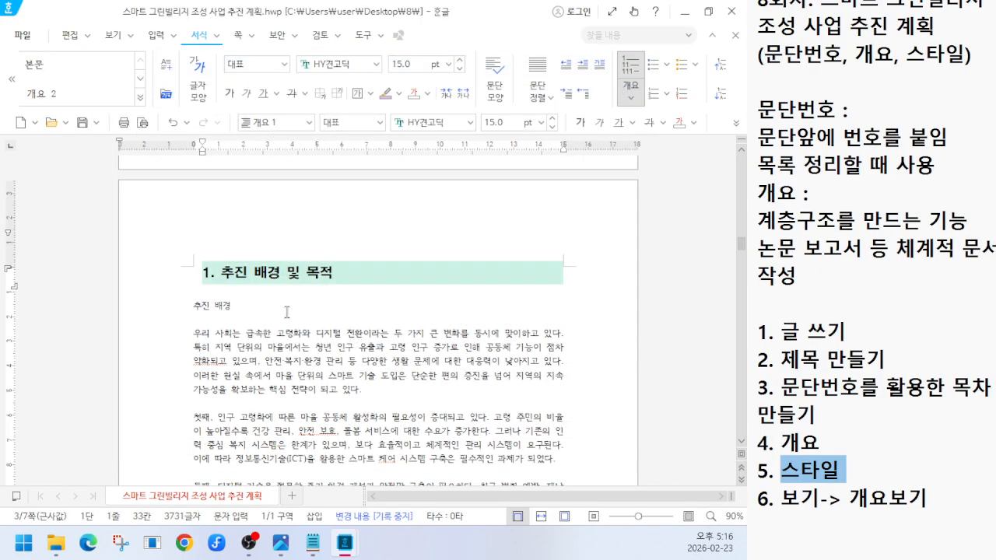
click(247, 310)
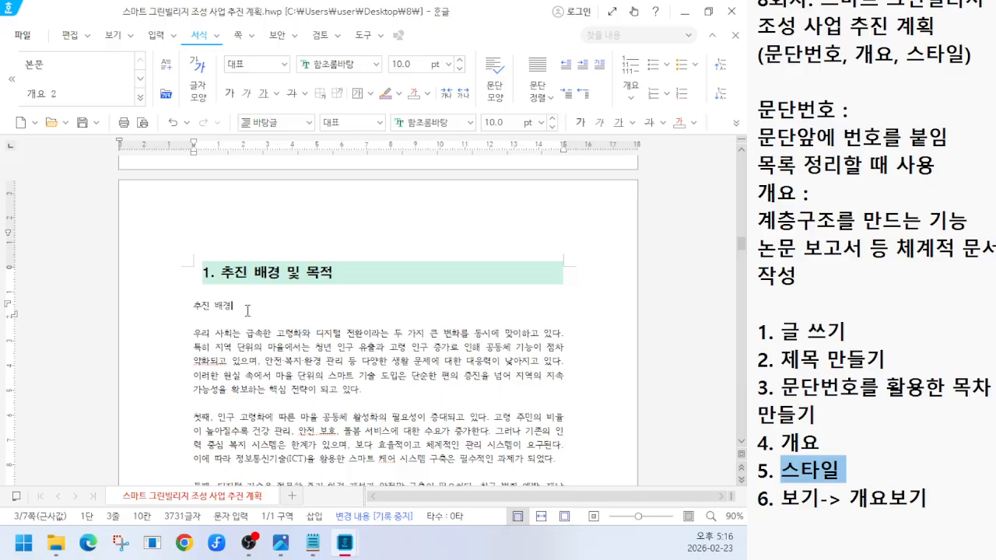
key(ctrl+1)
click(204, 296)
drag(136, 207, 157, 266)
drag(170, 204, 227, 125)
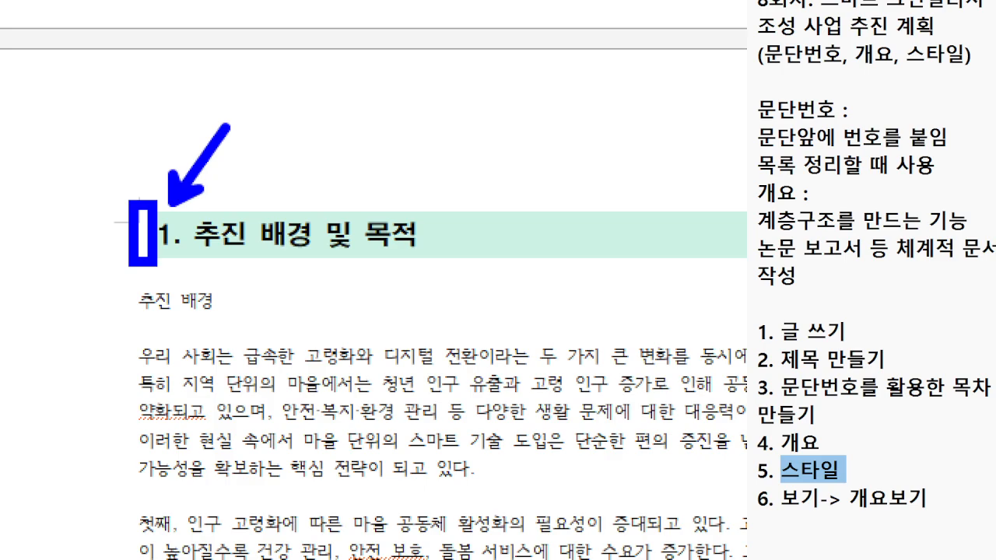
key(Escape)
click(223, 274)
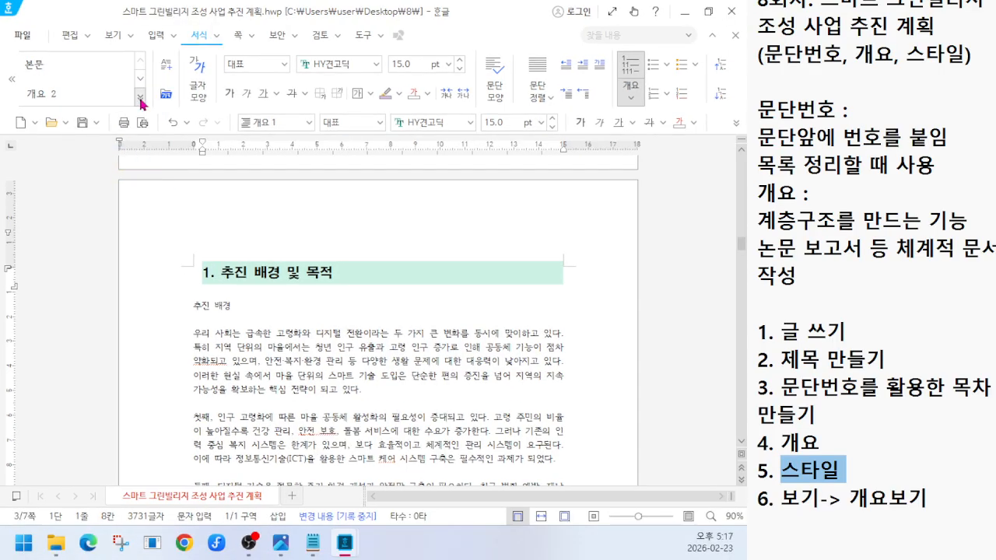
Step: Edit the 개요 1 style's paragraph shape to remove its left margin, and apply the style to the heading 추진 배경 및 목적
click(274, 194)
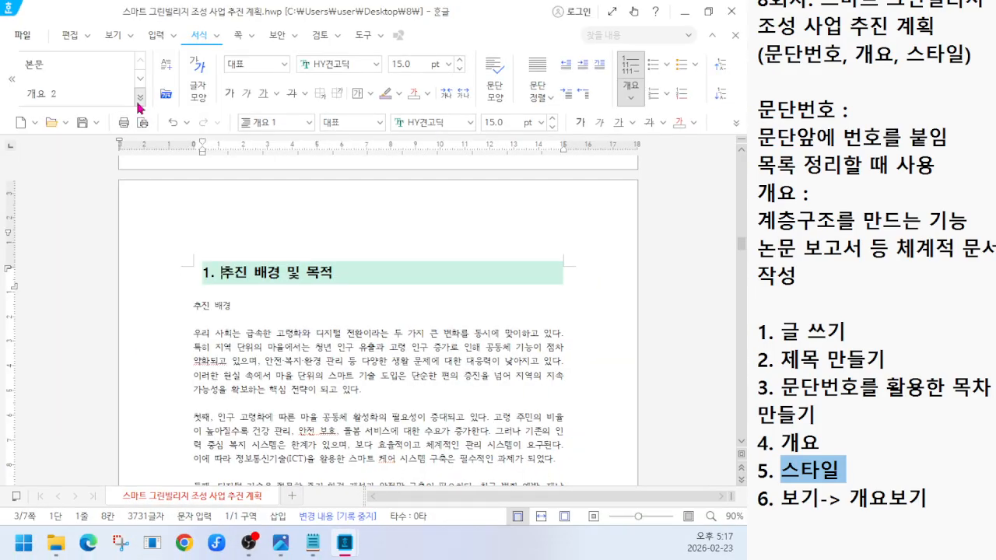
click(137, 102)
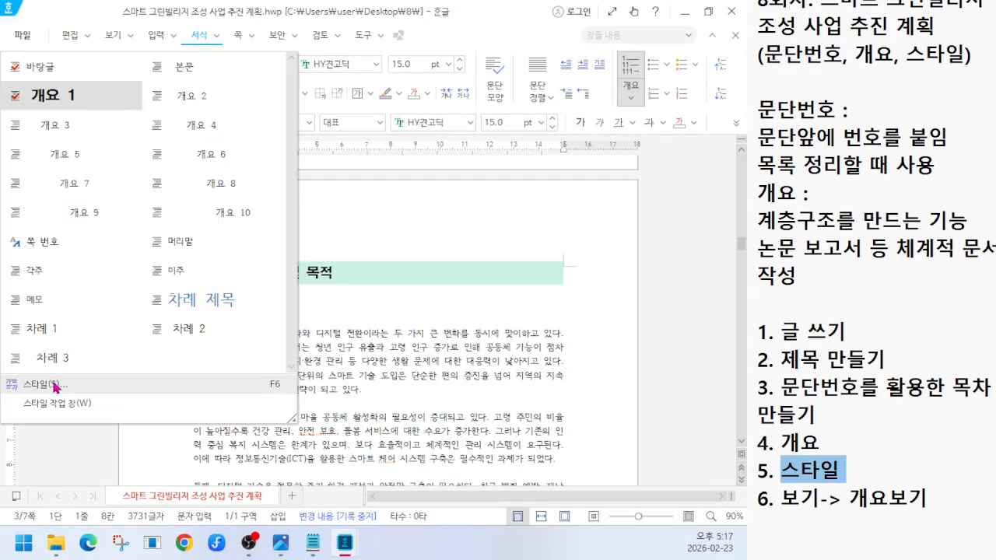
click(54, 384)
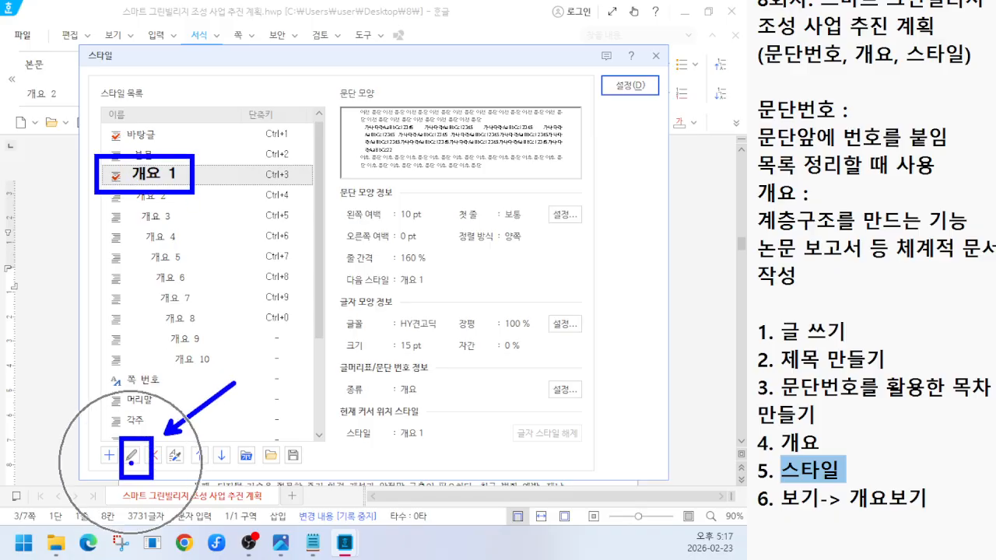
click(131, 457)
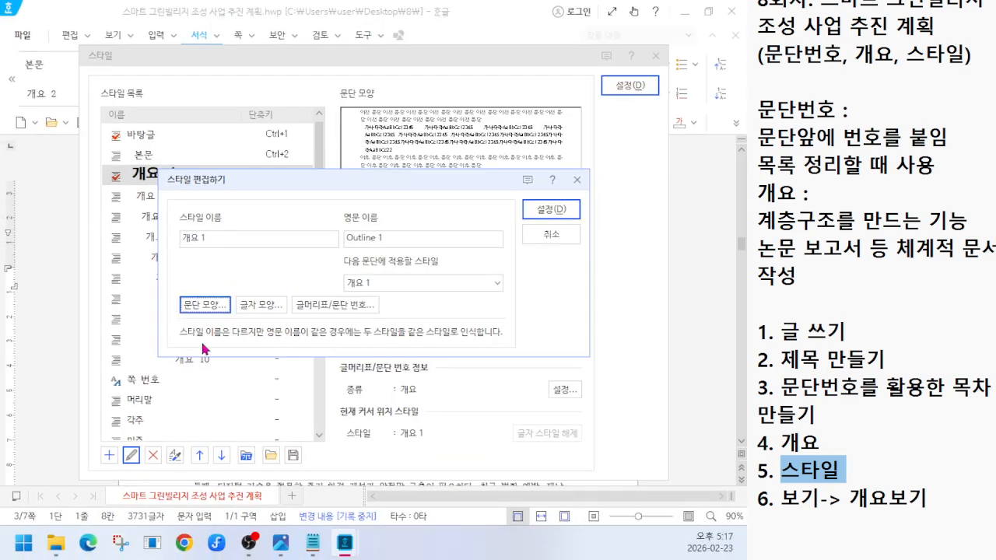
click(177, 274)
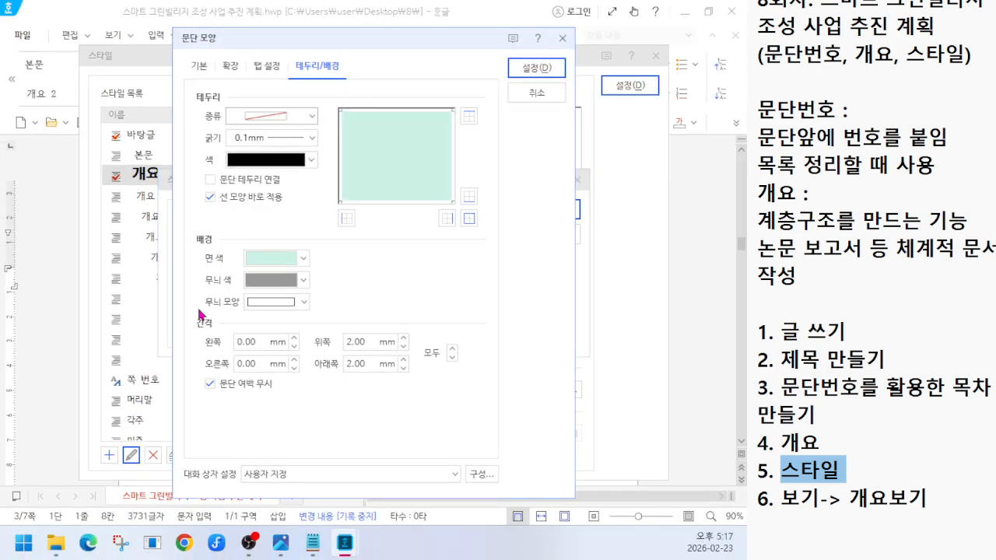
click(201, 66)
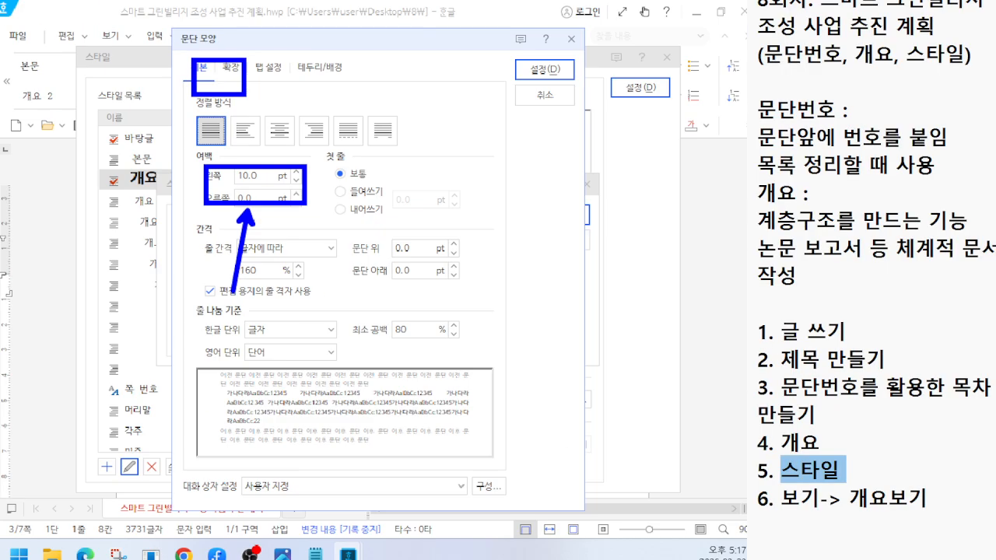
drag(259, 174, 236, 180)
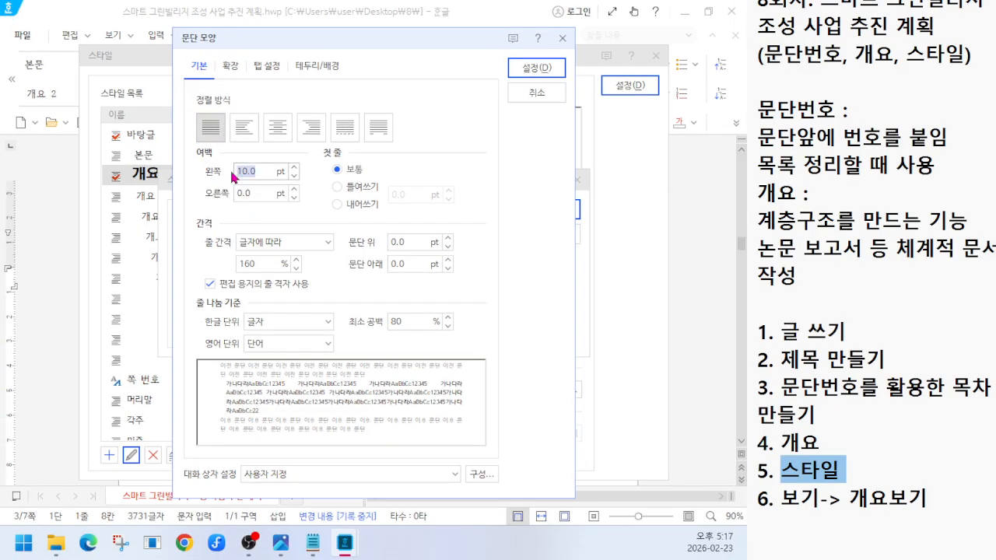
click(536, 68)
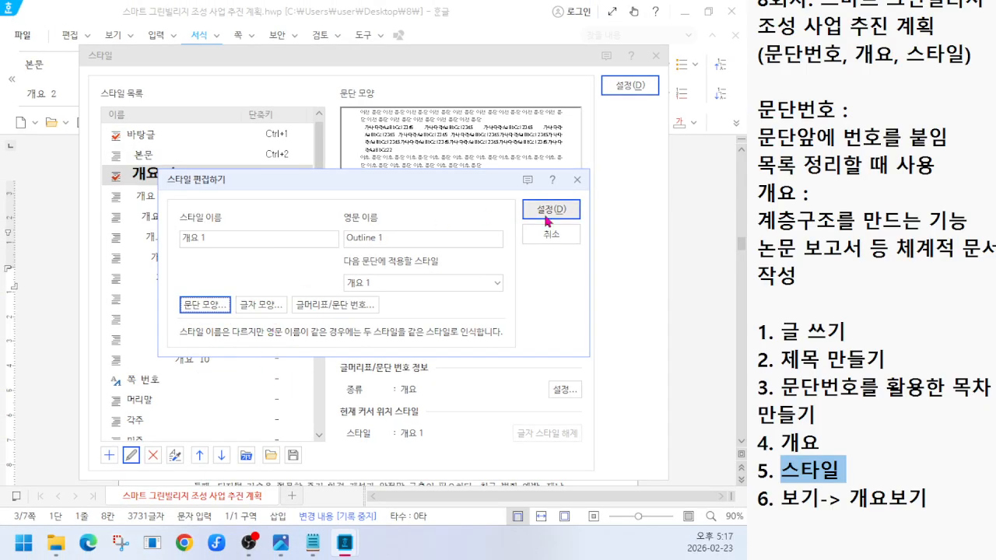
click(544, 212)
click(627, 90)
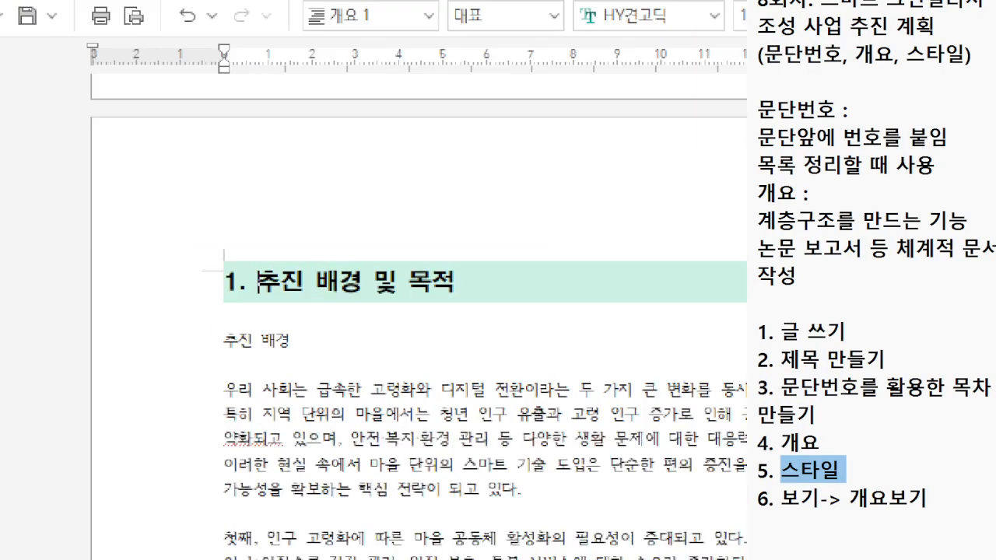
drag(196, 276, 147, 217)
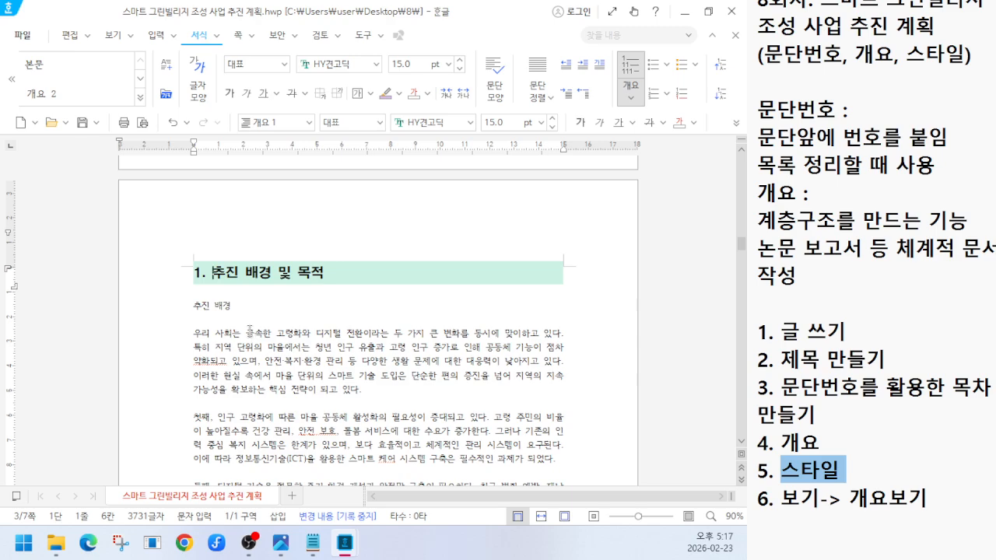
Step: Copy the numbered contents list ending in 6. 결론 and paste it into the Notepad notes, several blank lines below item 6
scroll(362, 327, up, 12)
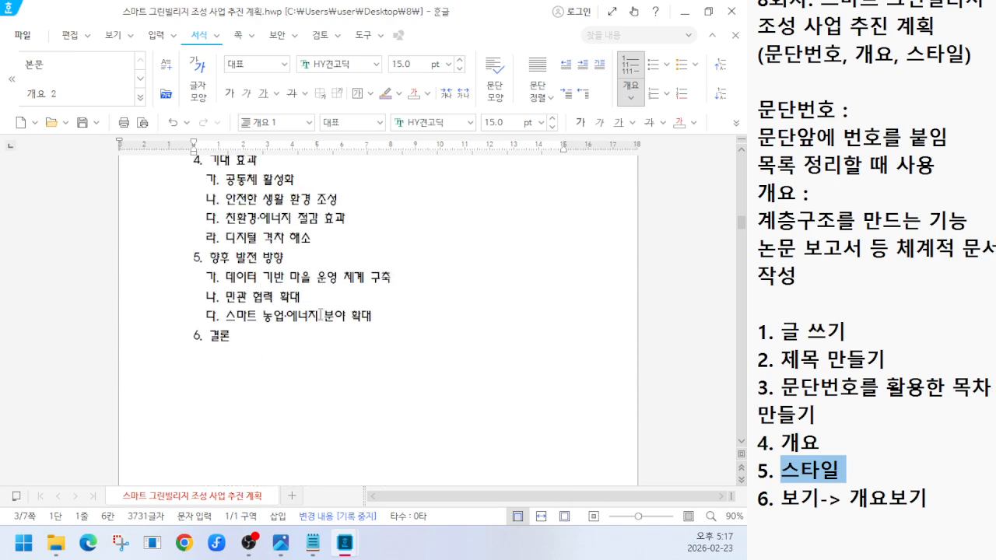
drag(194, 242, 289, 452)
key(ctrl+c)
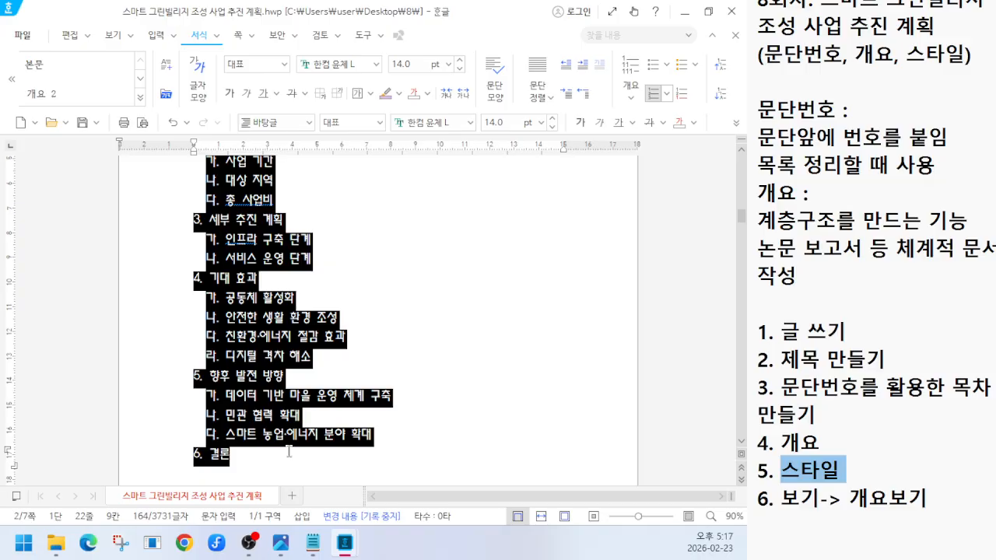
click(947, 532)
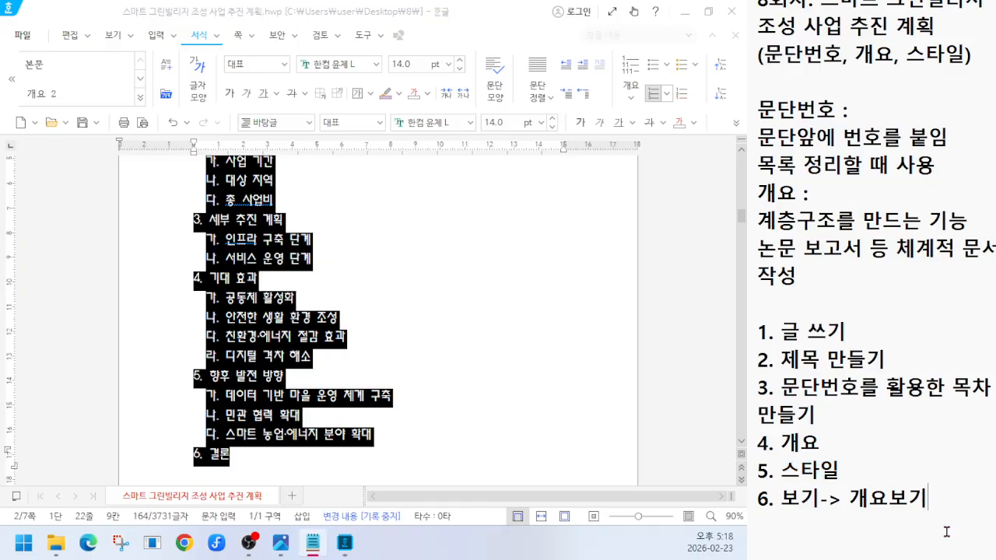
key(Return)
key(Return)
key(Return)
key(Return)
key(Return)
key(Return)
key(Return)
key(Return)
key(Return)
key(Return)
key(Return)
key(Return)
key(Return)
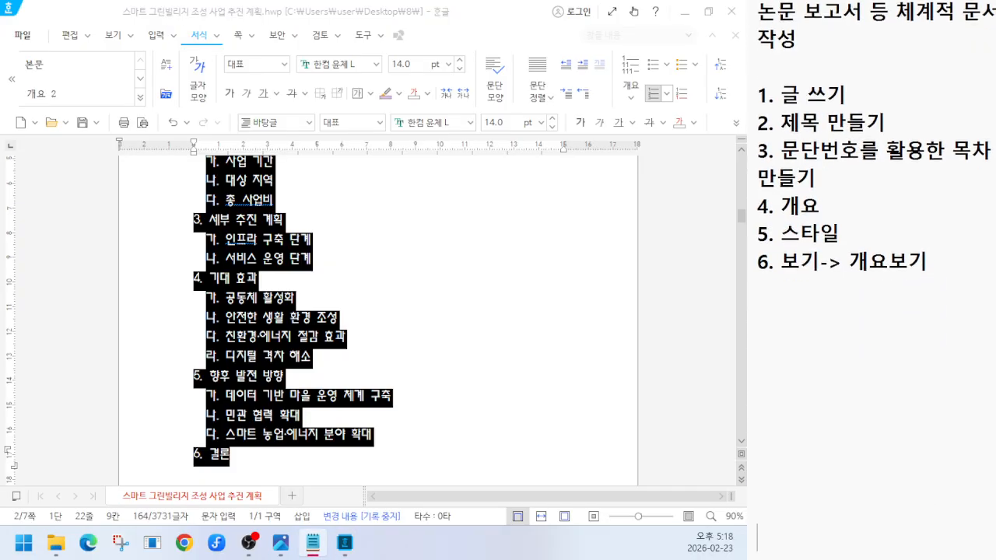
key(Return)
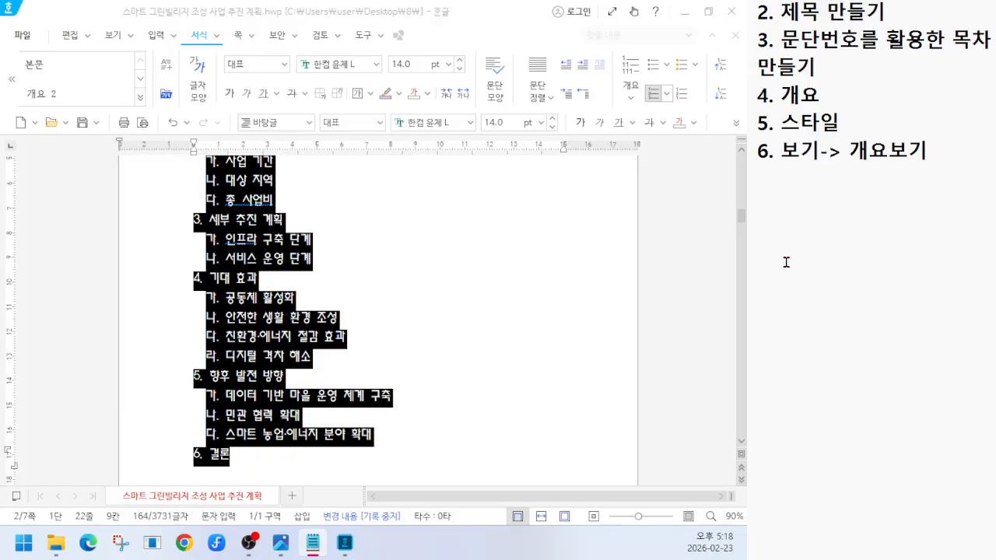
key(ctrl+v)
Step: Review the numbered main headings in the pasted contents list against the 개요 item in the notes
scroll(786, 262, up, 5)
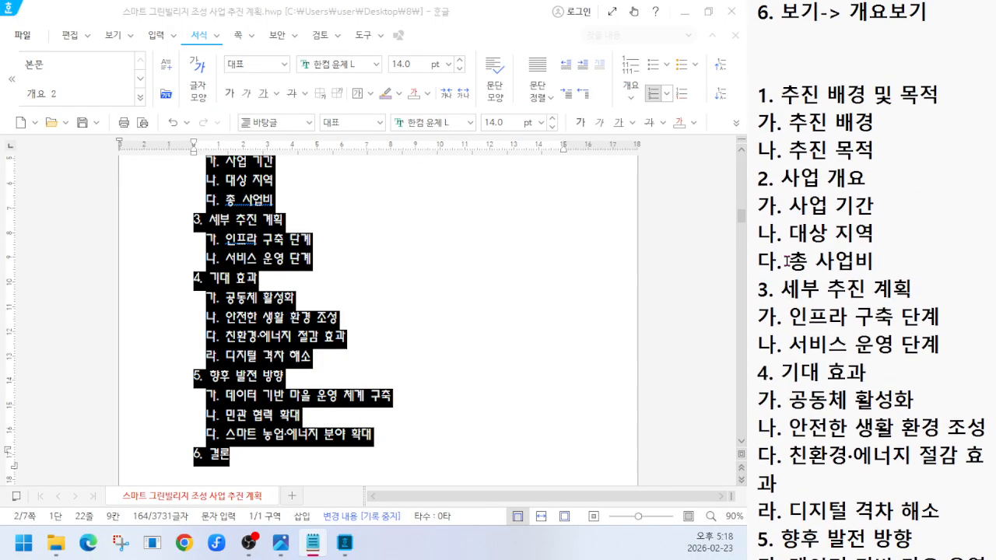
scroll(787, 260, up, 3)
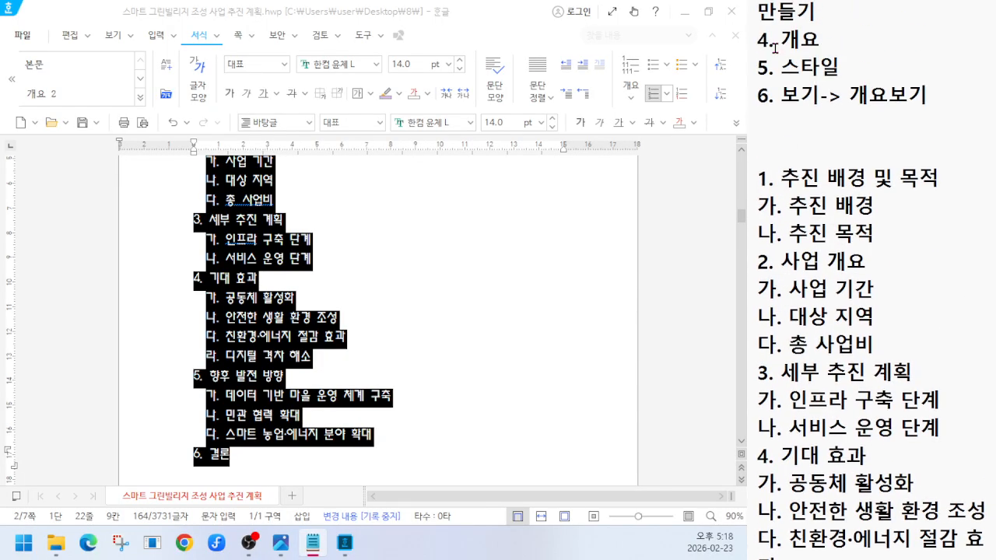
drag(775, 48, 830, 42)
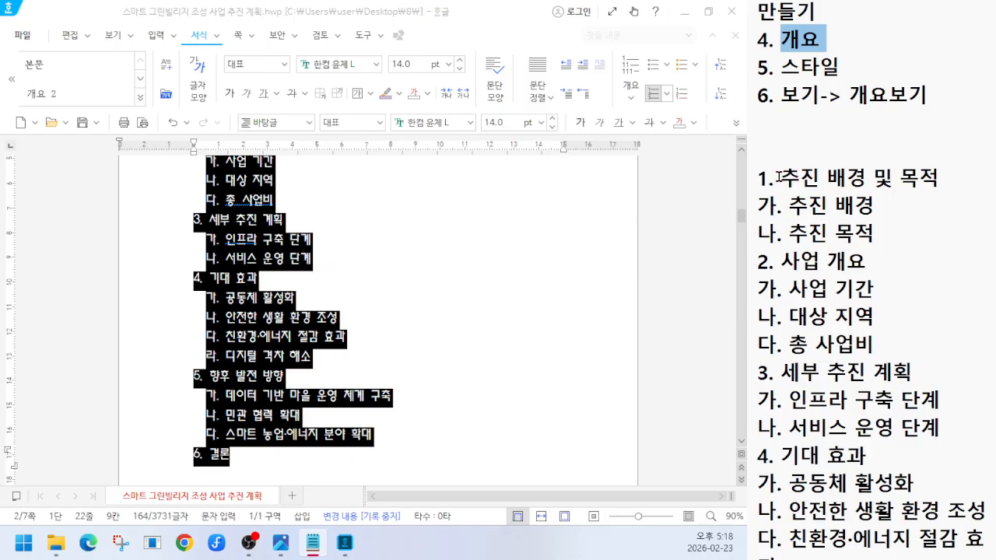
drag(778, 177, 940, 182)
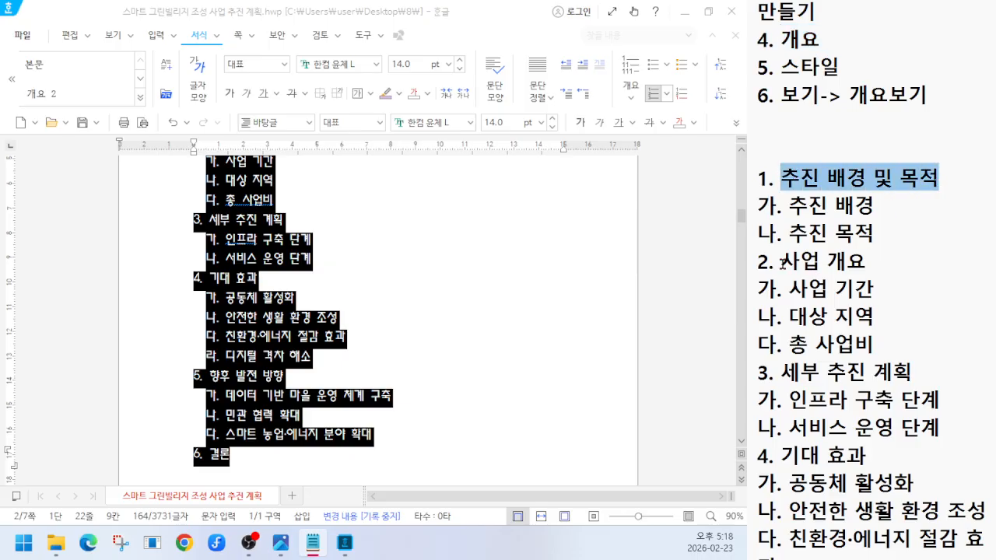
drag(782, 262, 874, 269)
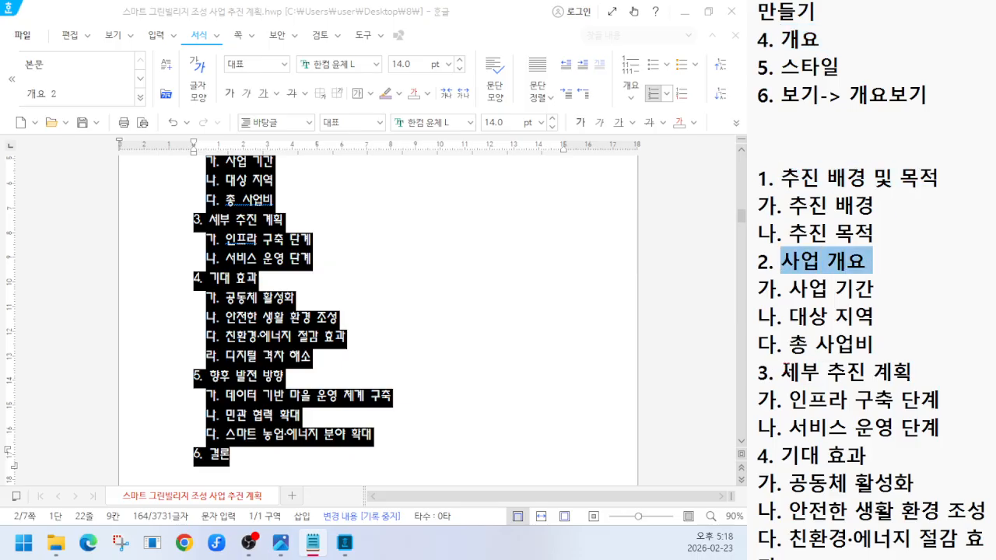
drag(781, 372, 920, 372)
drag(781, 455, 885, 459)
drag(781, 45, 845, 45)
click(920, 177)
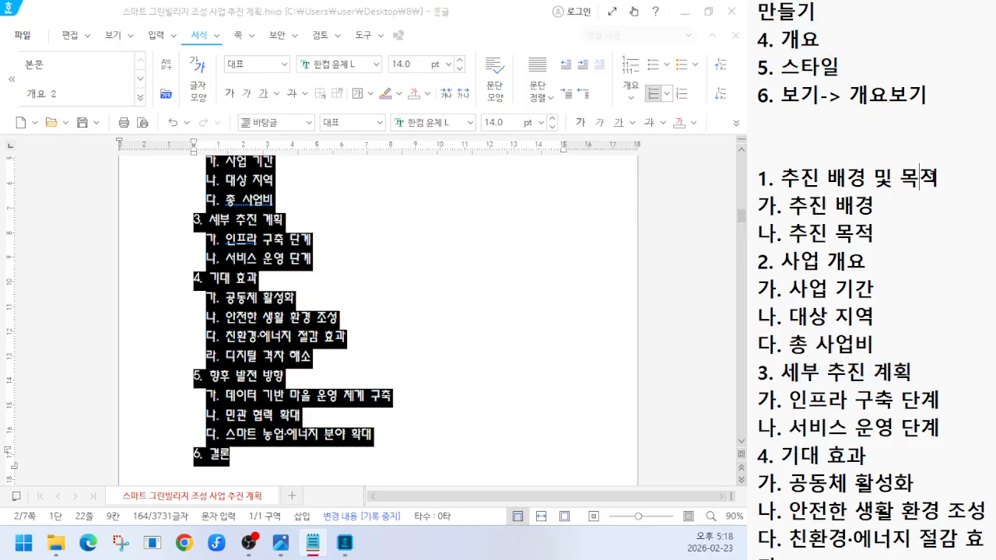
Step: Back in the Hangul document, apply the 개요 1 style to the 사업 개요 title in the body text
click(371, 324)
scroll(369, 325, down, 10)
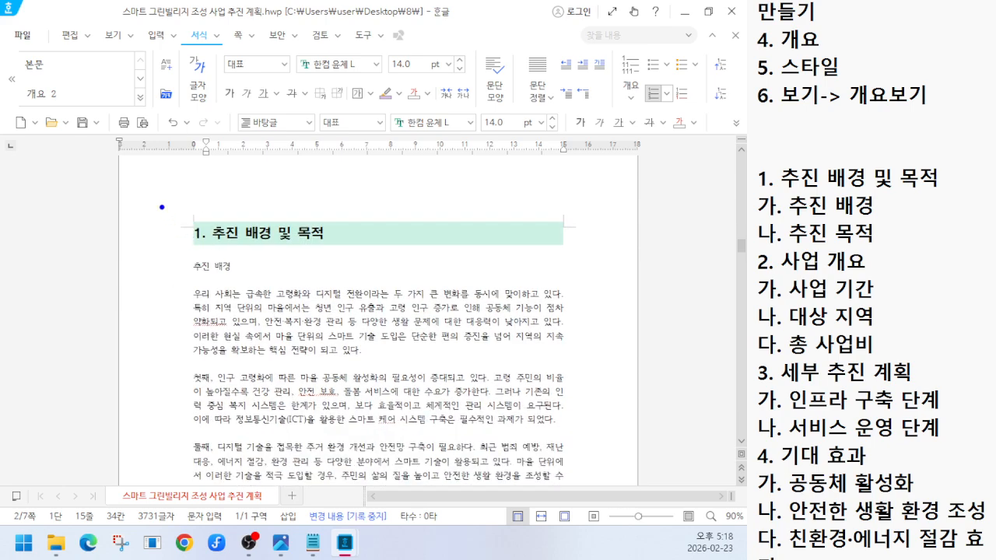
mouse_move(163, 207)
mouse_down()
mouse_move(389, 259)
mouse_move(403, 220)
mouse_move(520, 167)
mouse_up()
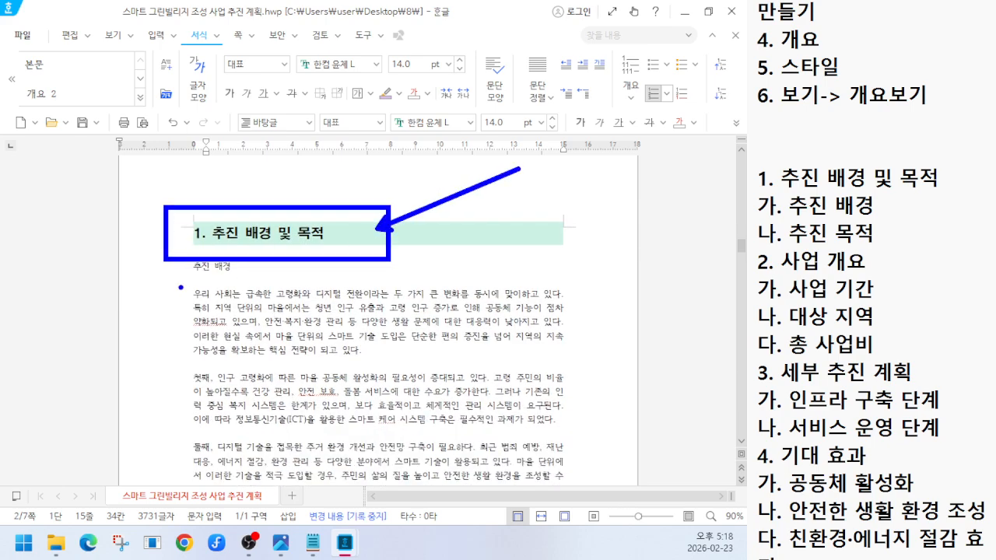
drag(180, 287, 247, 287)
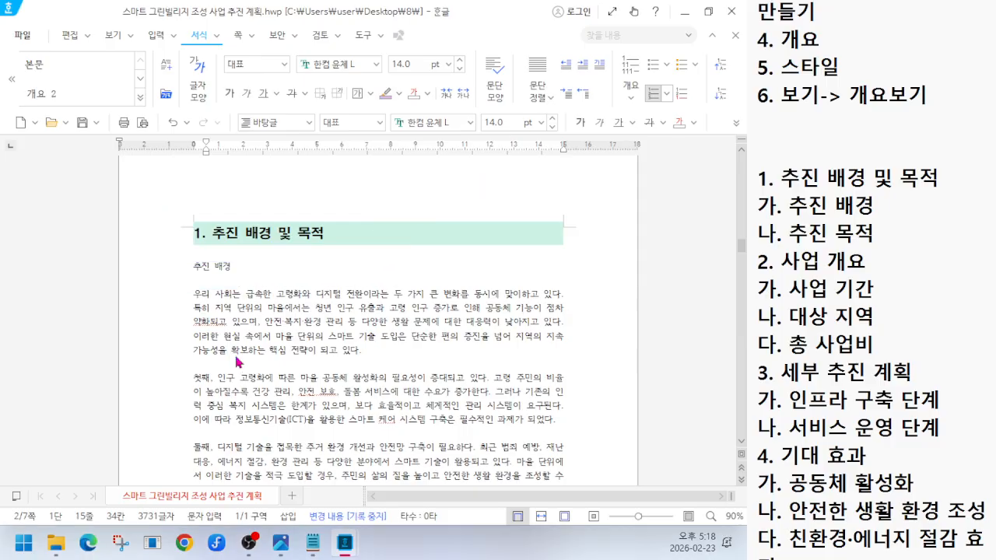
scroll(241, 355, down, 8)
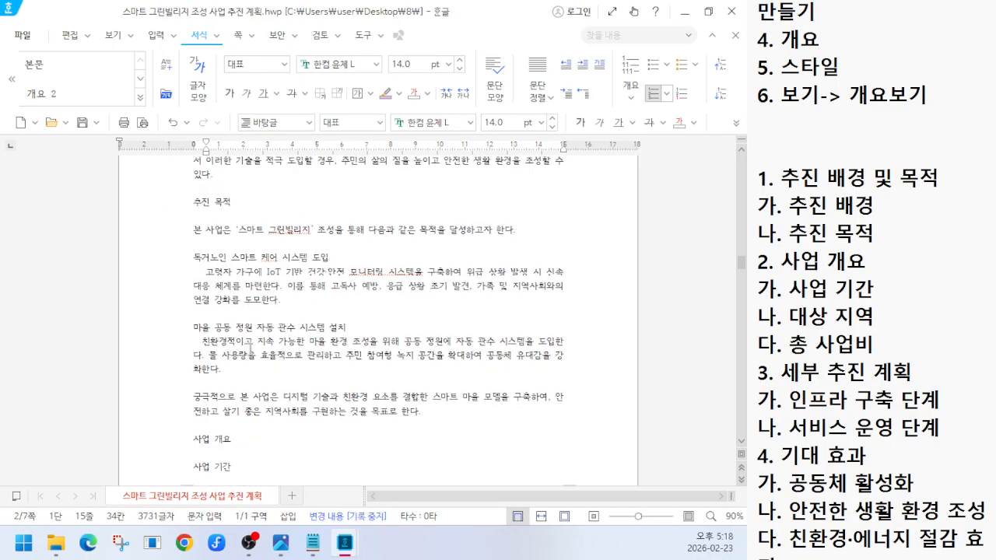
drag(187, 221, 272, 219)
scroll(245, 398, down, 3)
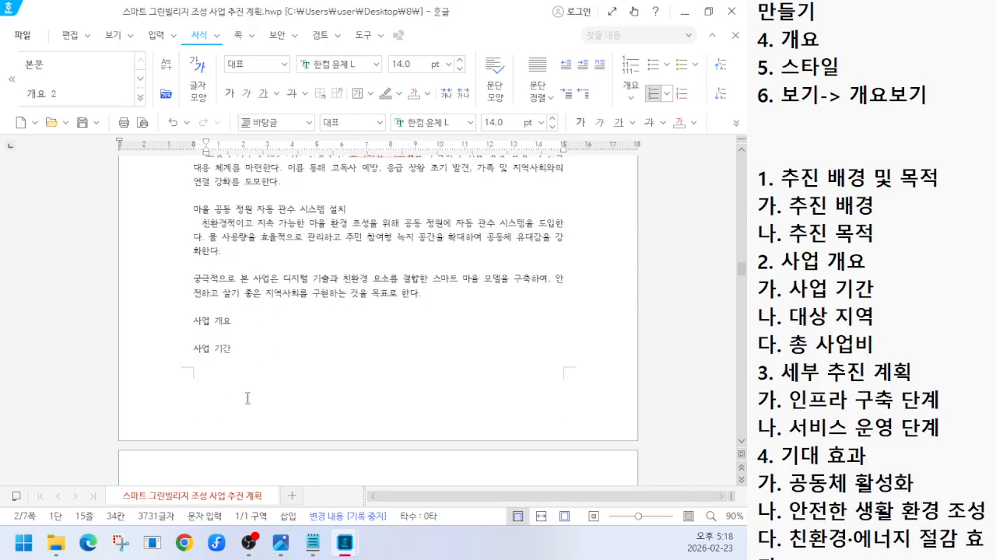
click(174, 331)
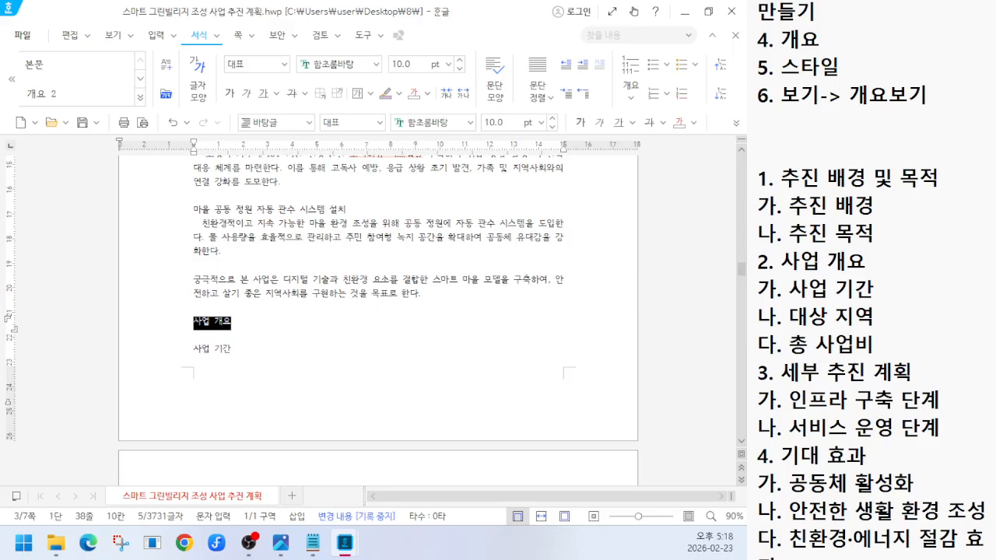
drag(865, 263, 754, 264)
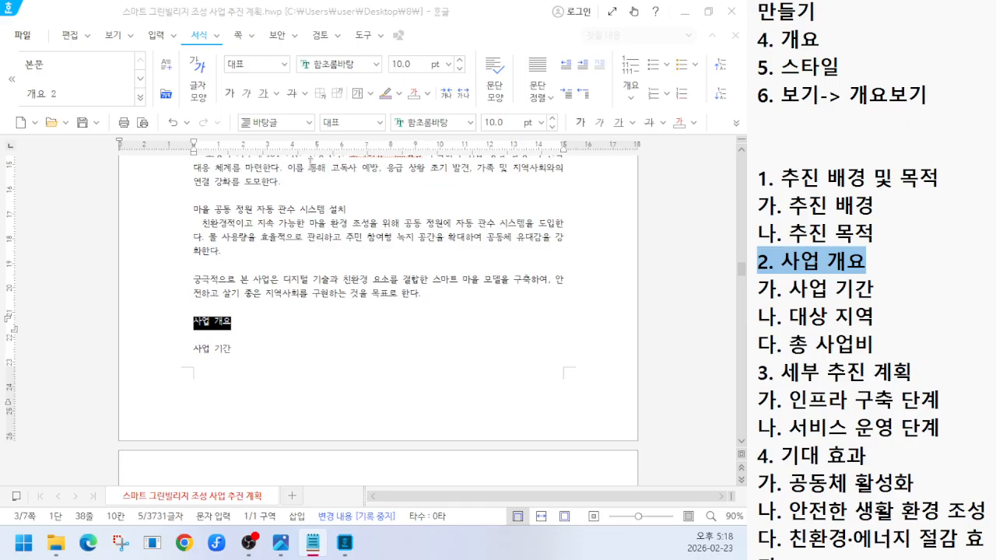
click(309, 122)
click(281, 184)
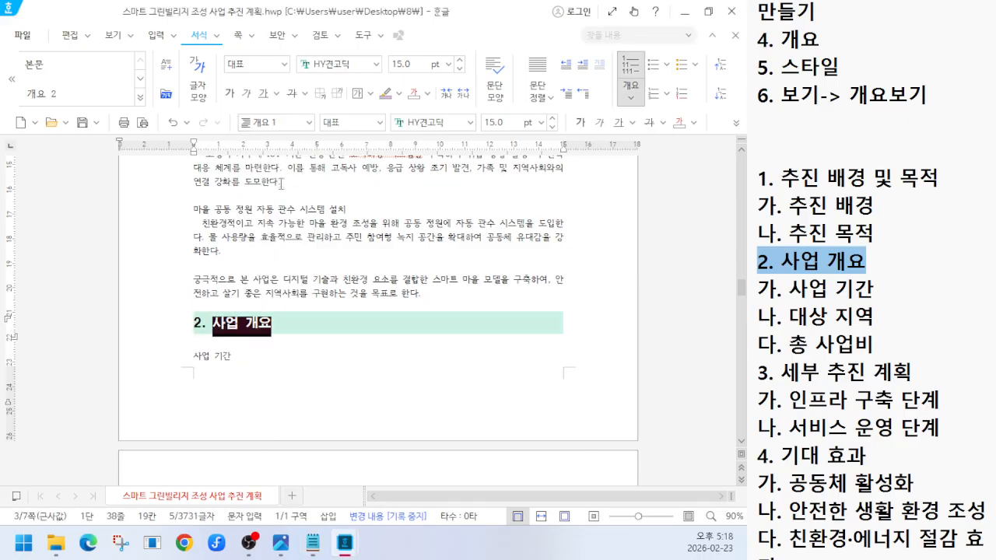
Step: Examine the paragraph styles available for the 사업 기간 line and review the formatted main headings in the body text
click(293, 354)
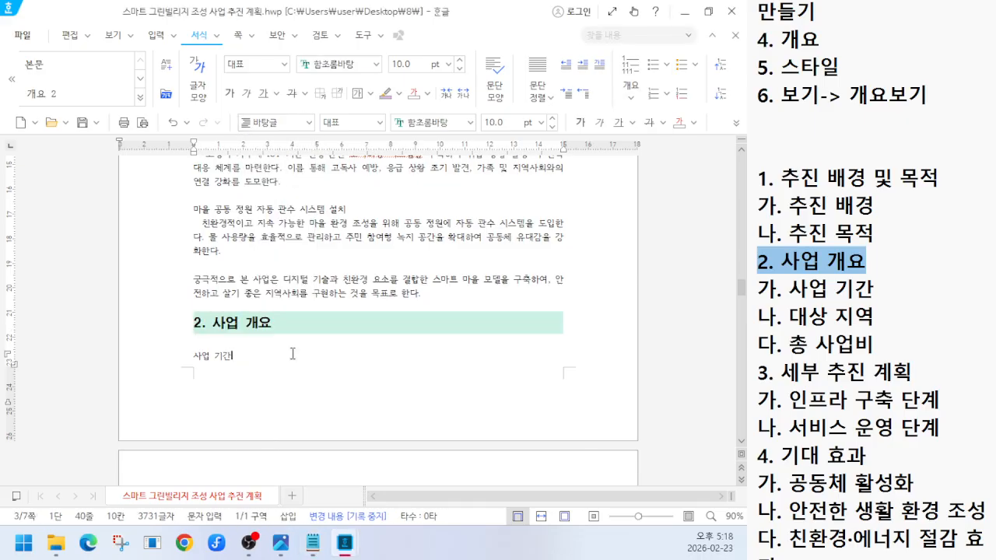
click(309, 122)
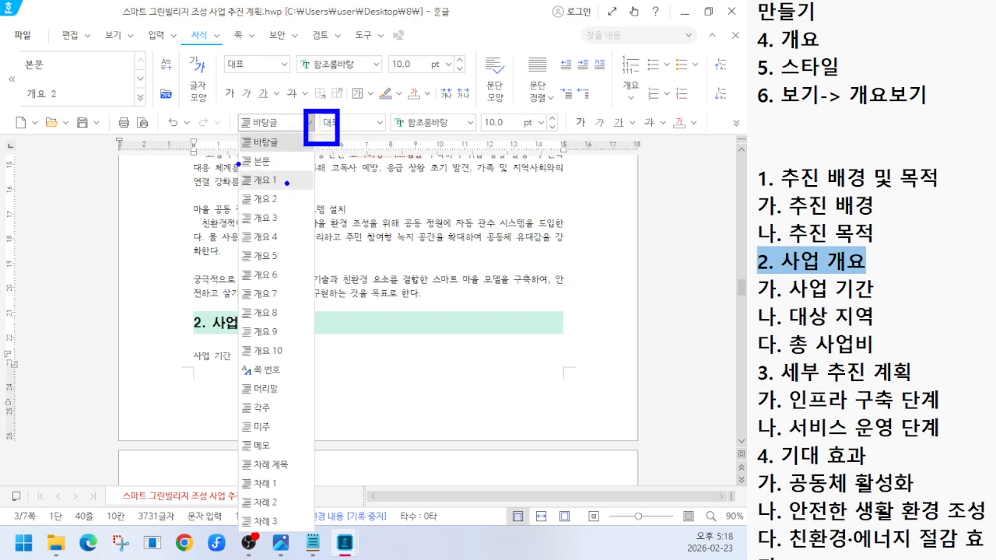
key(Escape)
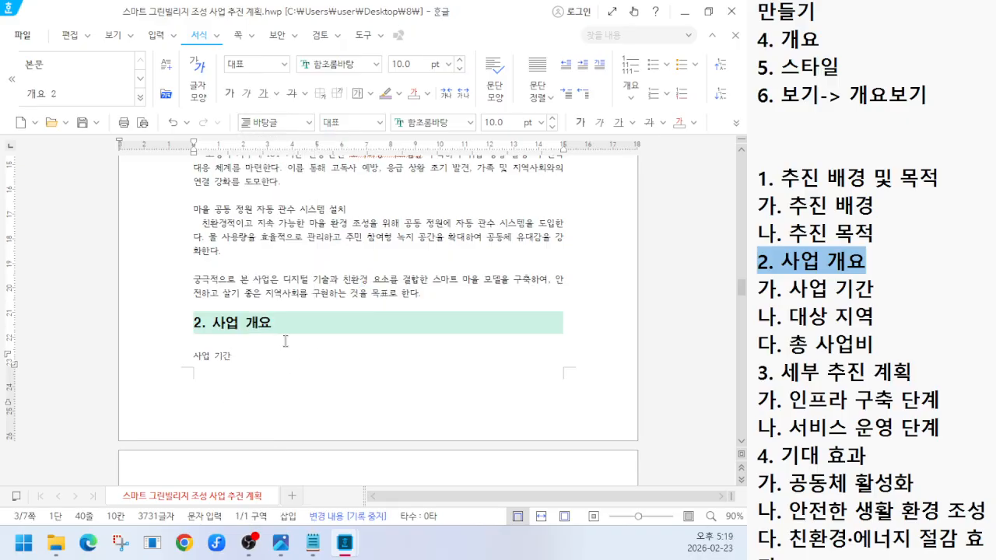
scroll(280, 350, up, 10)
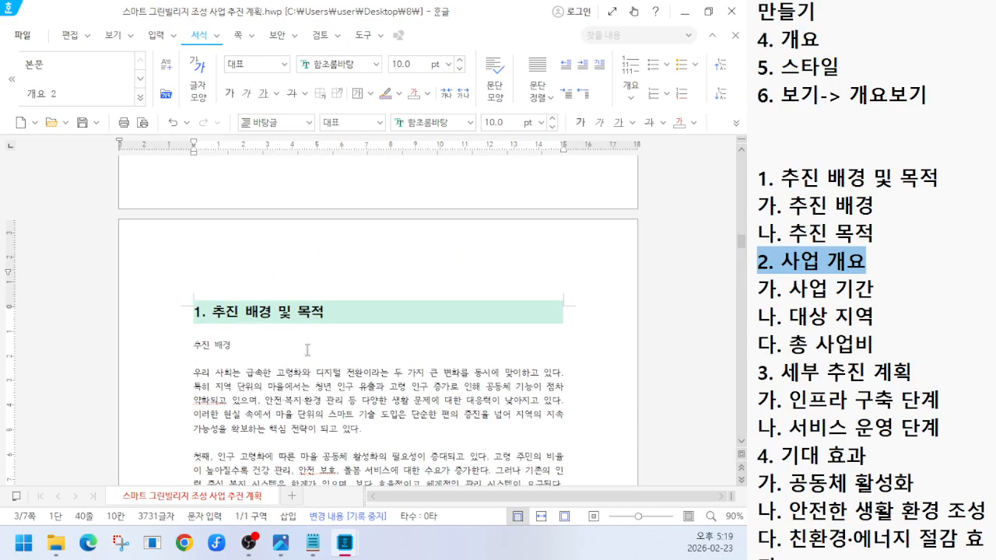
scroll(266, 364, down, 10)
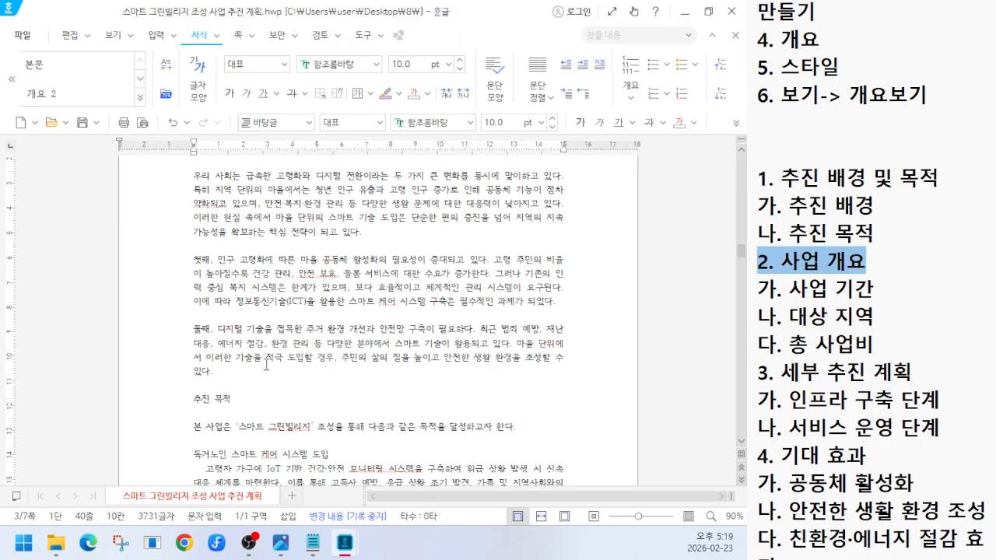
scroll(264, 374, down, 3)
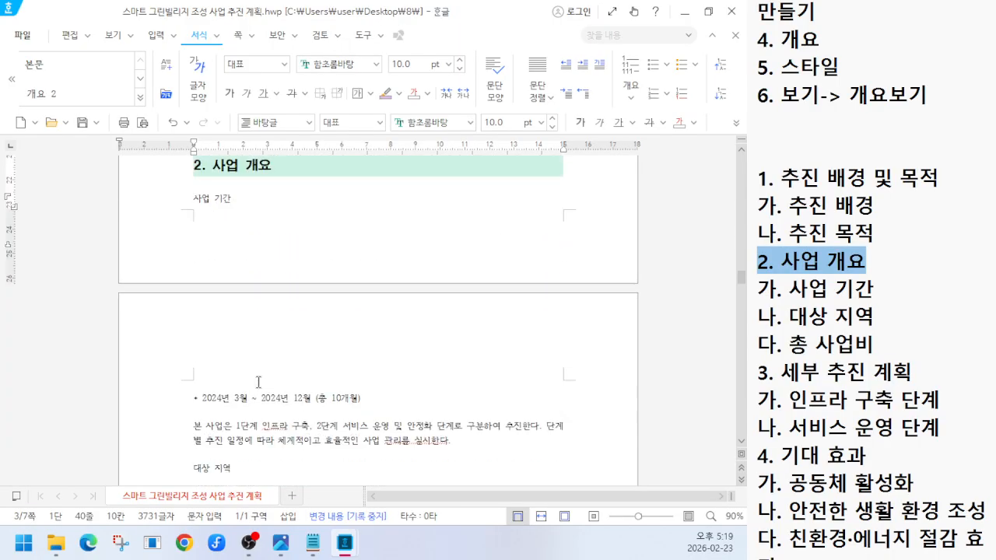
Step: Highlight 3. 세부 추진 계획 in the notes and apply the 개요 1 style to the 세부 추진 계획 title in the body text
drag(915, 375, 760, 376)
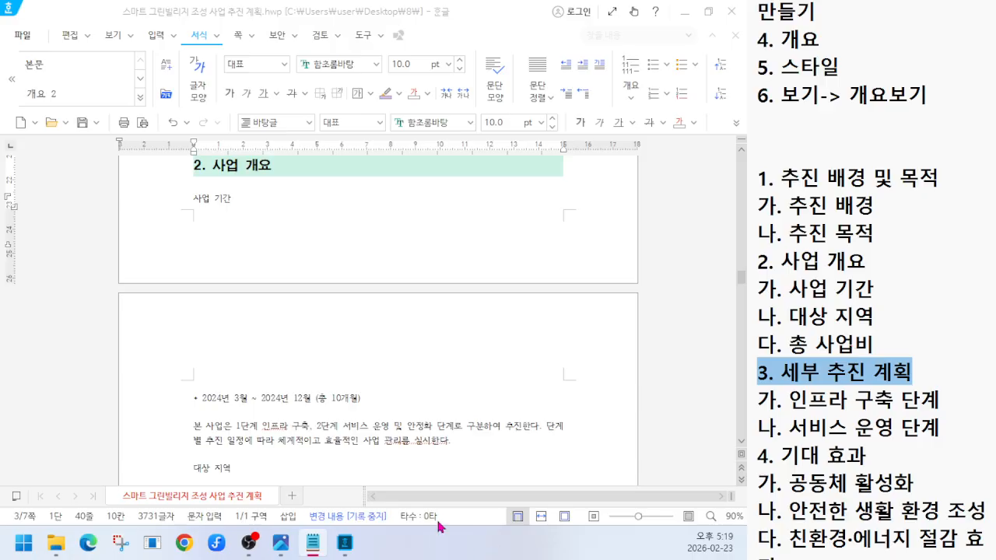
click(286, 211)
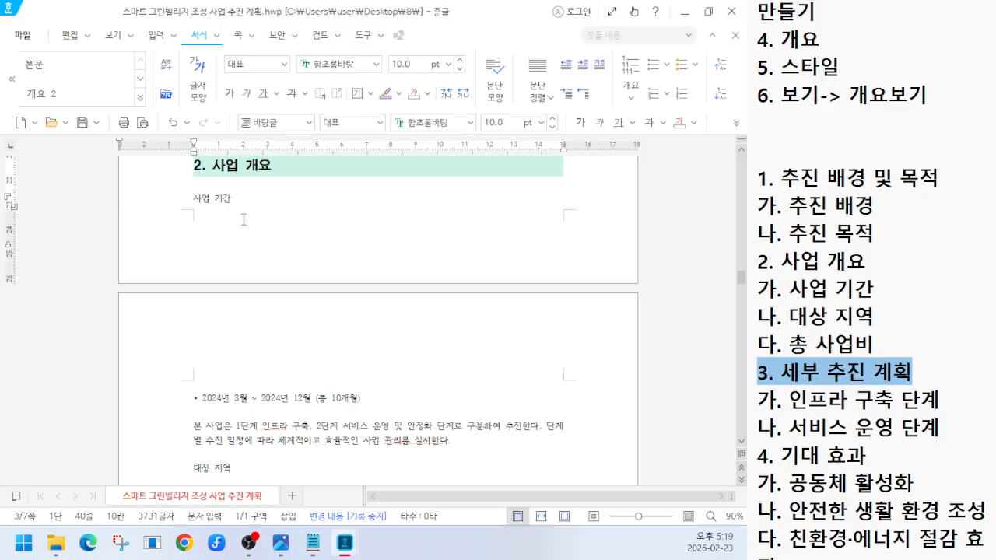
scroll(242, 220, down, 6)
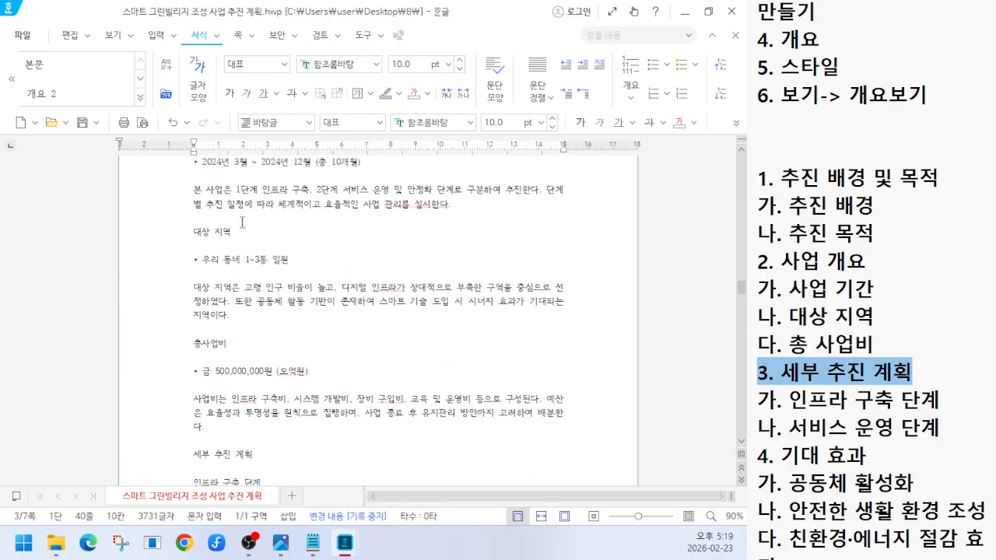
click(238, 266)
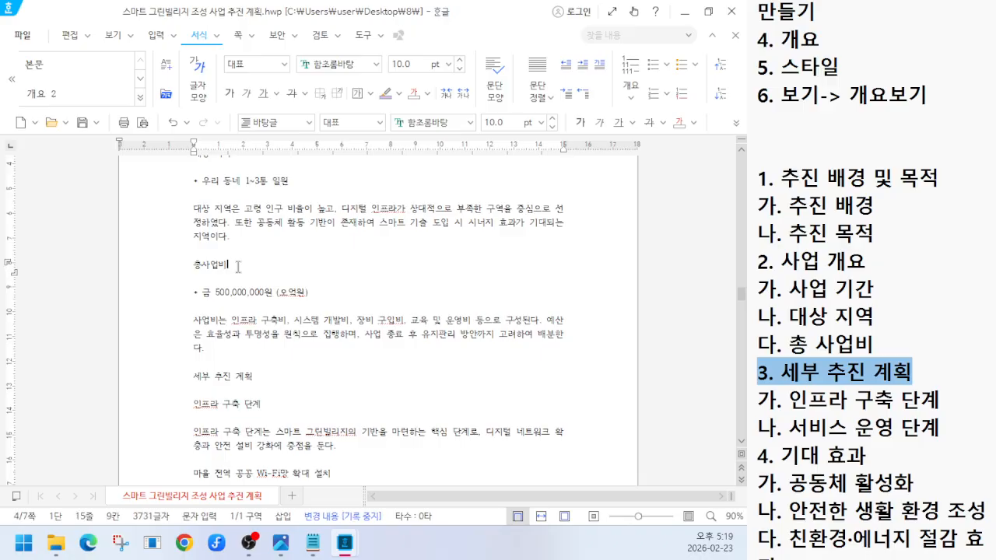
scroll(237, 266, down, 3)
click(241, 255)
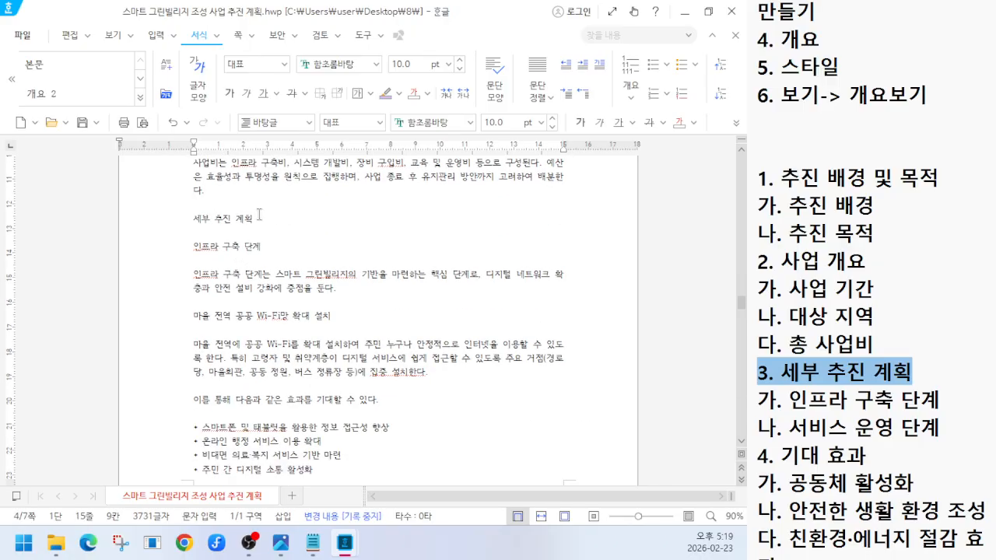
drag(189, 213, 303, 233)
click(284, 227)
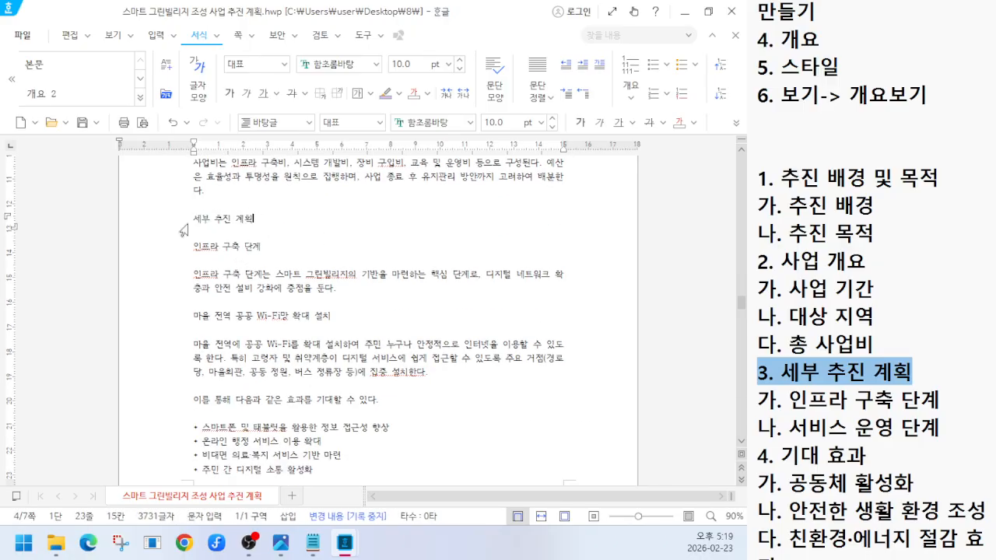
click(184, 229)
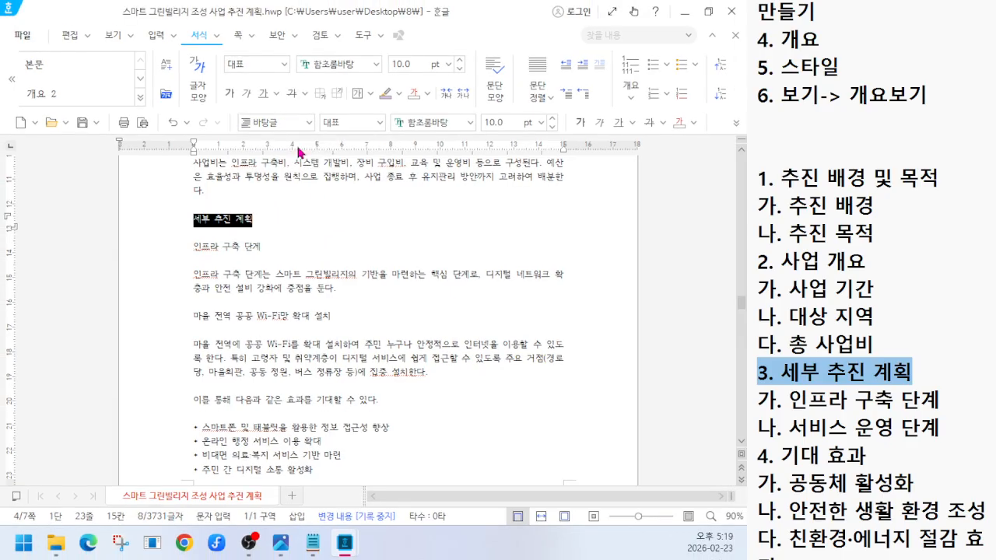
click(430, 22)
click(288, 186)
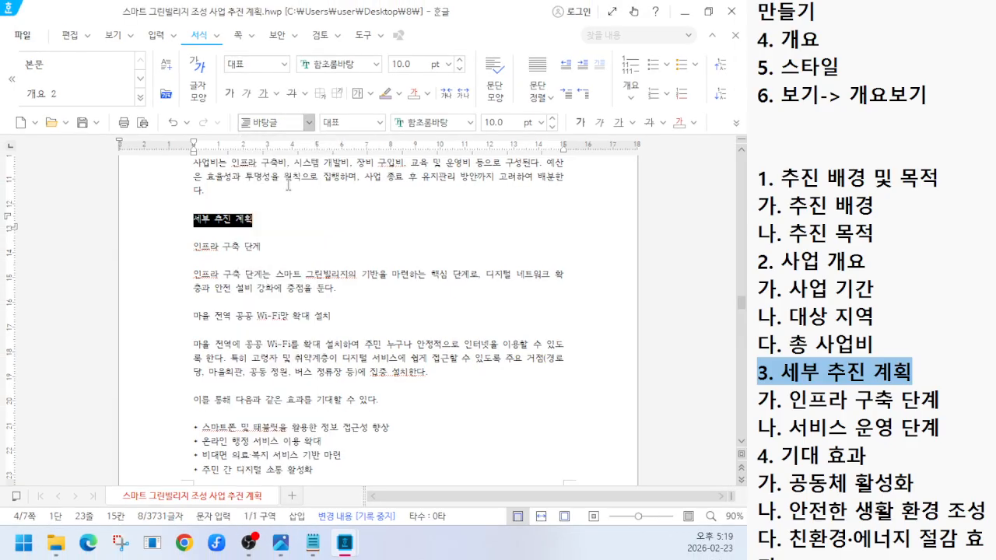
click(259, 256)
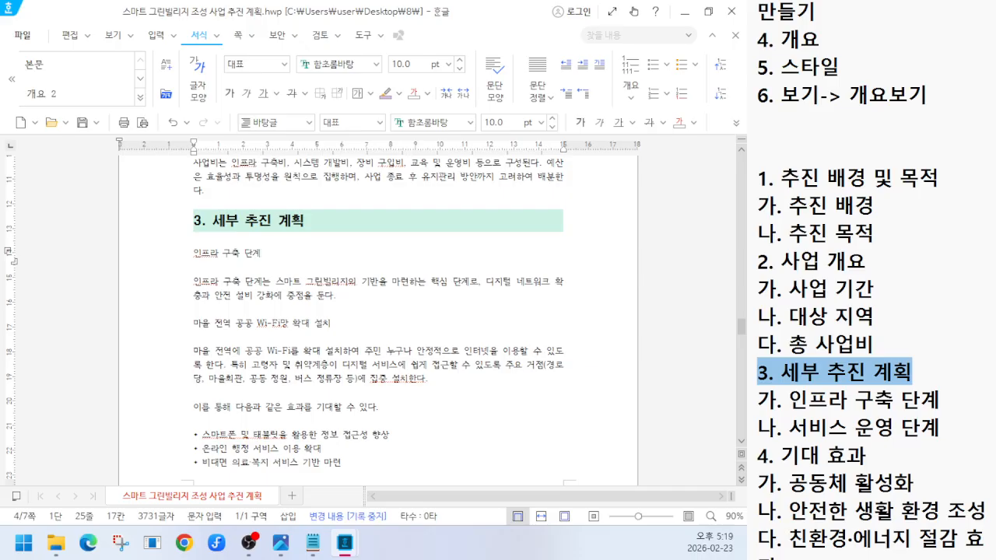
Step: Highlight 4. 기대 효과 in the notes and apply the 개요 1 style to the 기대 효과 title in the body text
drag(758, 455, 874, 459)
scroll(915, 410, down, 5)
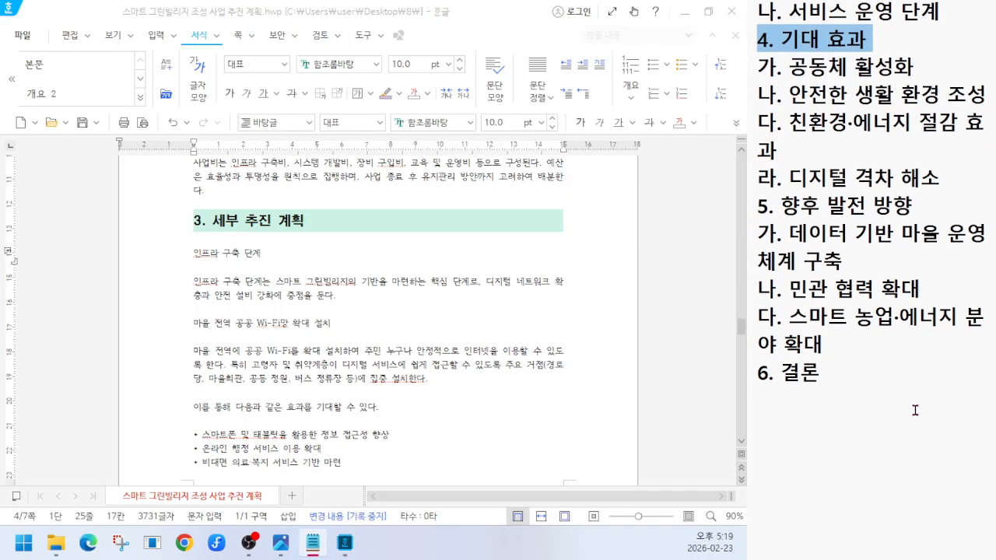
click(282, 253)
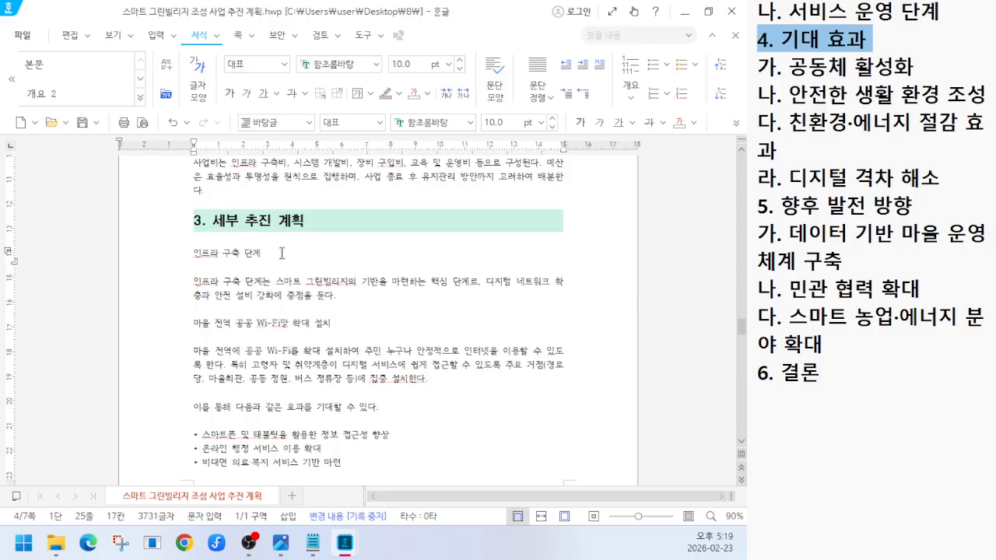
scroll(237, 369, down, 10)
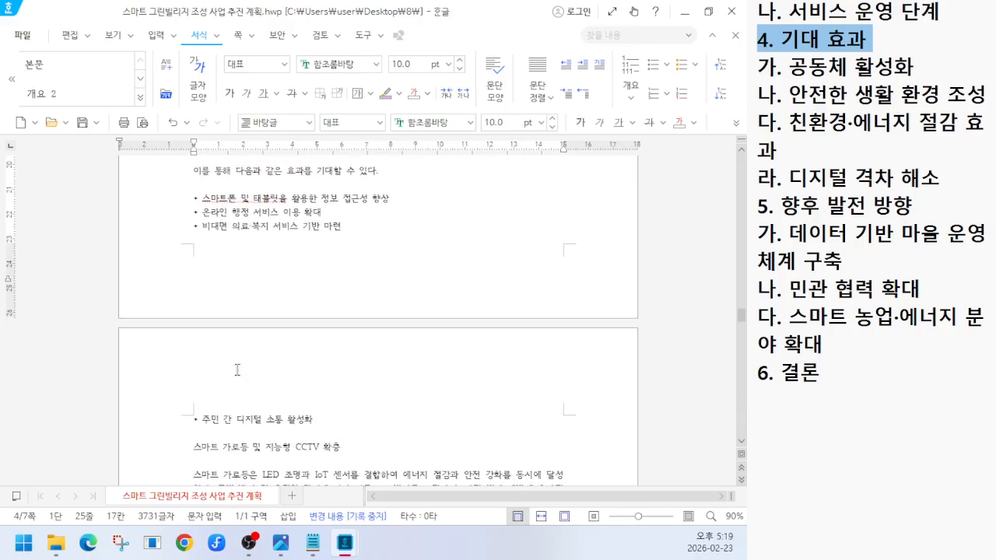
scroll(225, 358, down, 3)
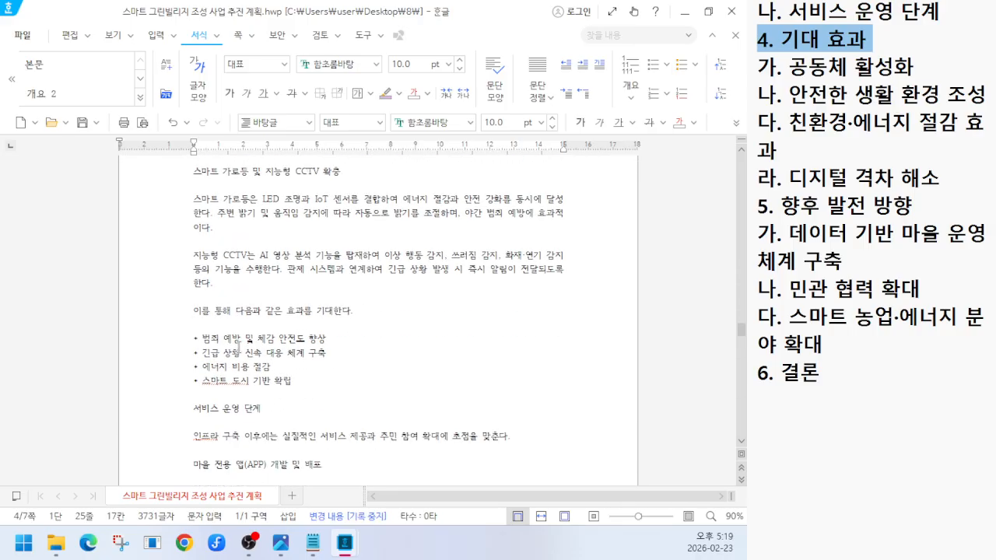
scroll(238, 350, down, 3)
scroll(234, 366, down, 1)
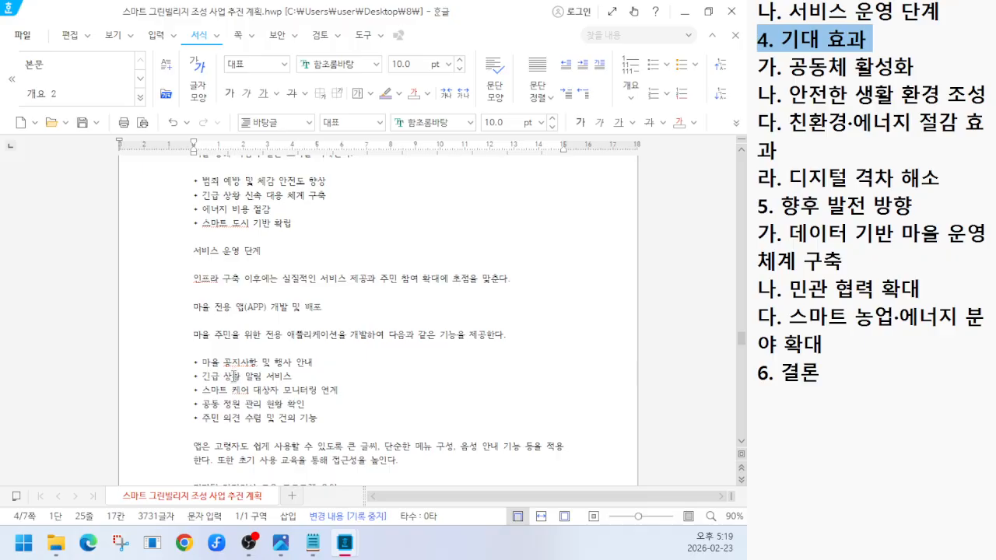
scroll(234, 377, down, 4)
scroll(234, 381, up, 5)
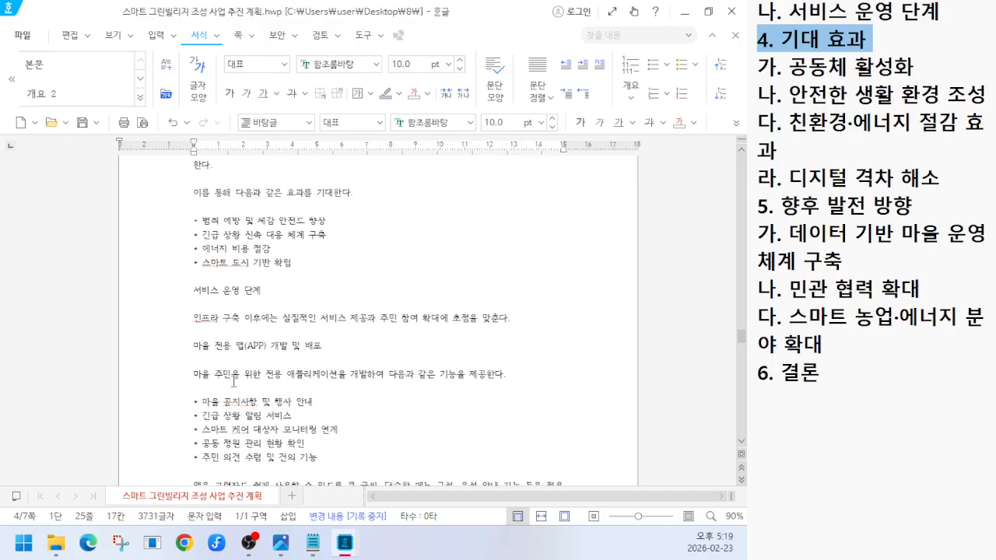
scroll(233, 382, down, 11)
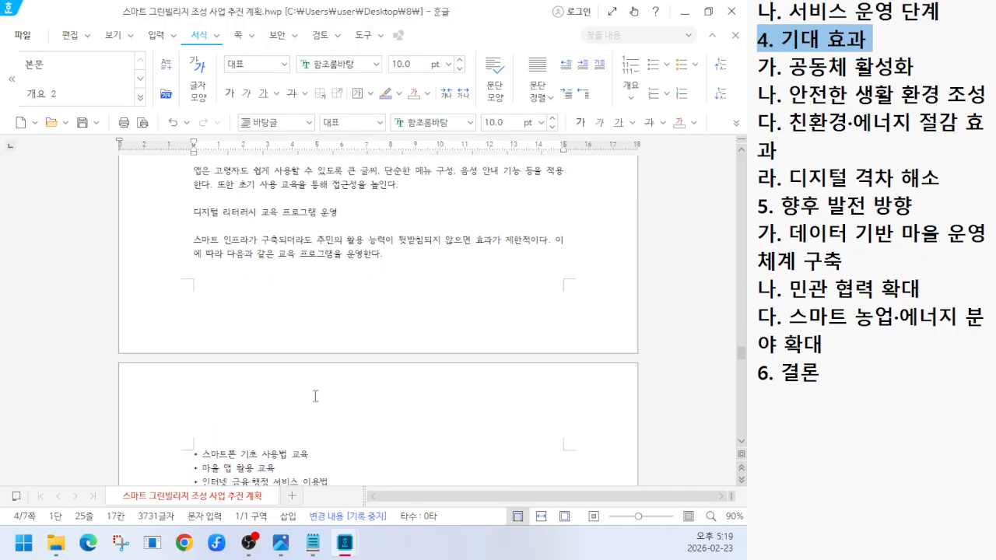
scroll(279, 408, down, 3)
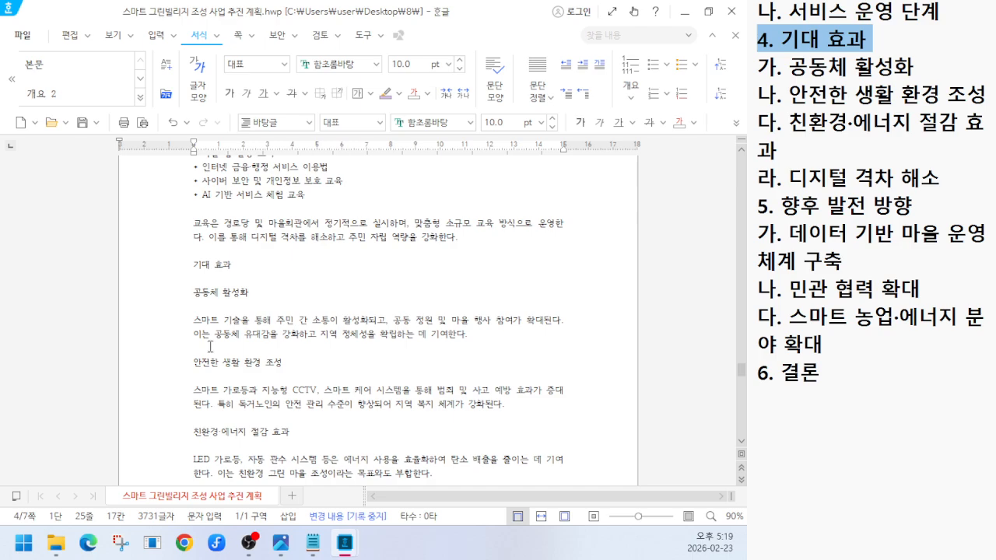
click(166, 272)
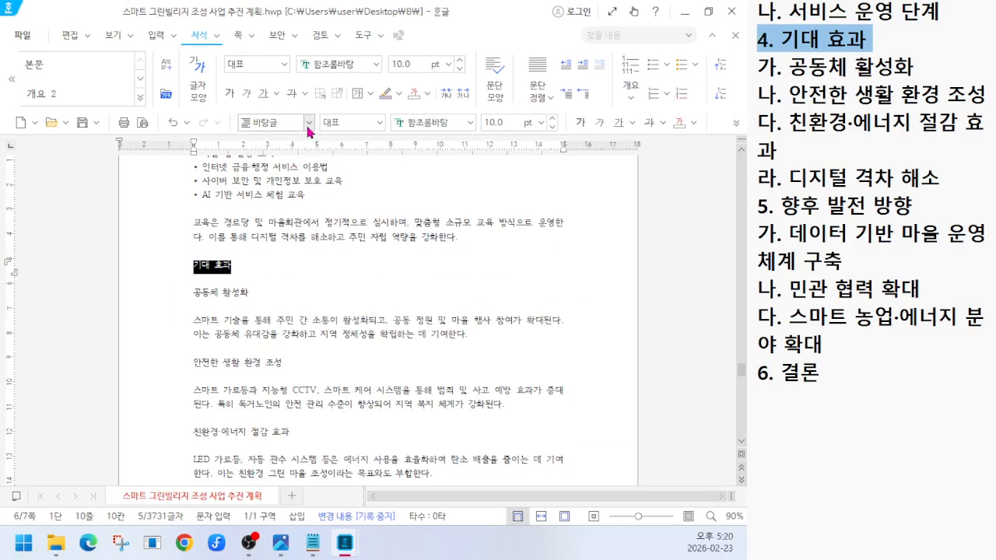
click(309, 122)
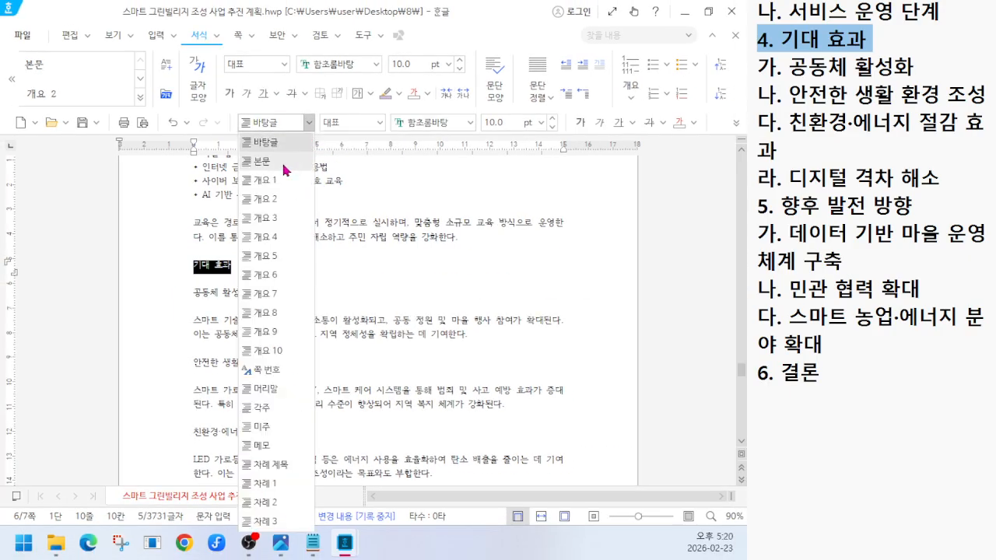
click(280, 182)
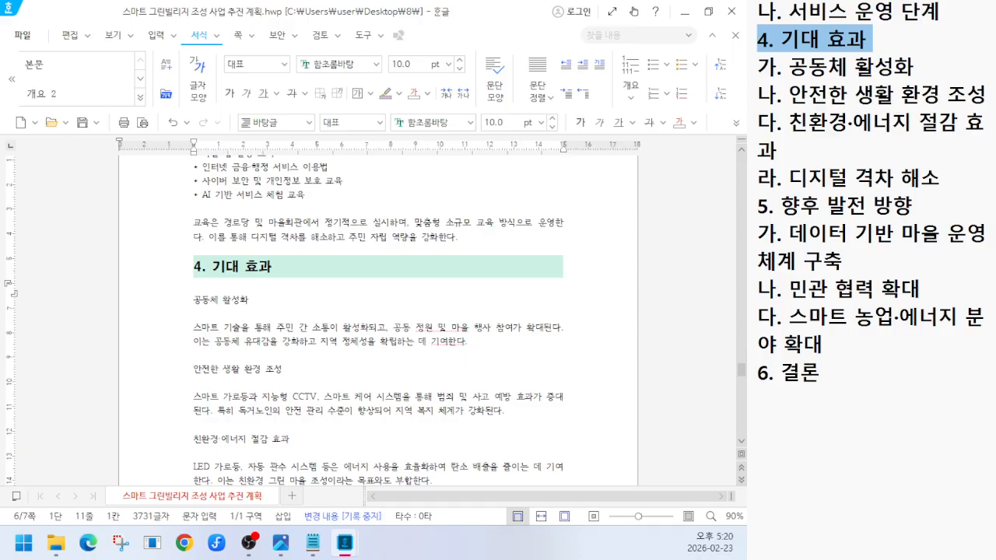
Step: Highlight 5. 향후 발전 방향 in the notes and apply the 개요 1 style to the 향후 발전 방향 title in the body text
triple_click(838, 206)
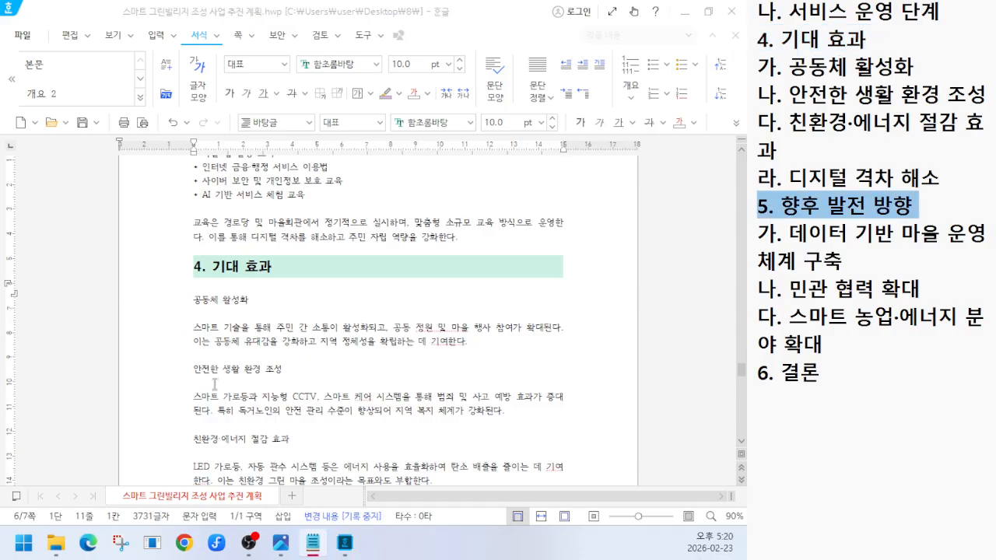
click(296, 368)
scroll(295, 368, down, 5)
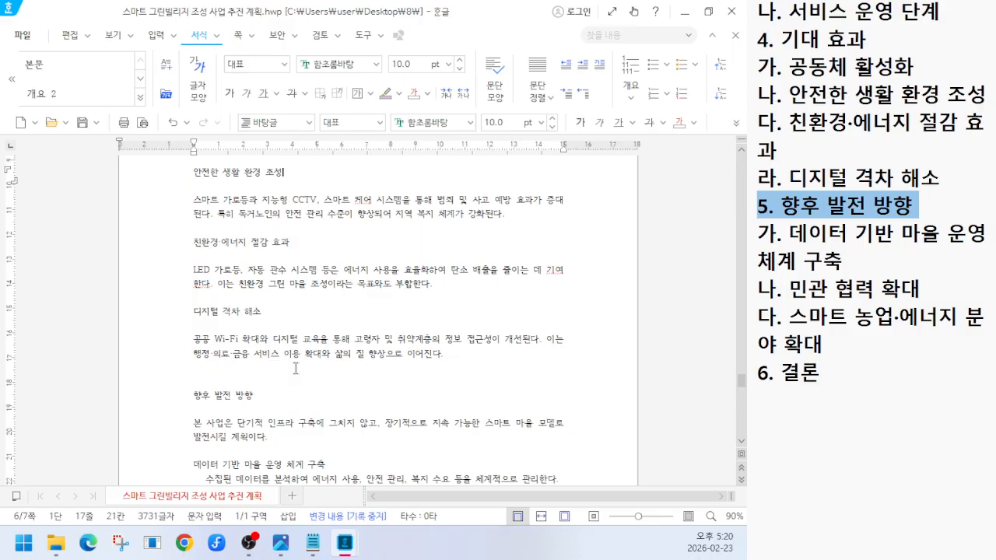
scroll(295, 368, down, 2)
click(161, 324)
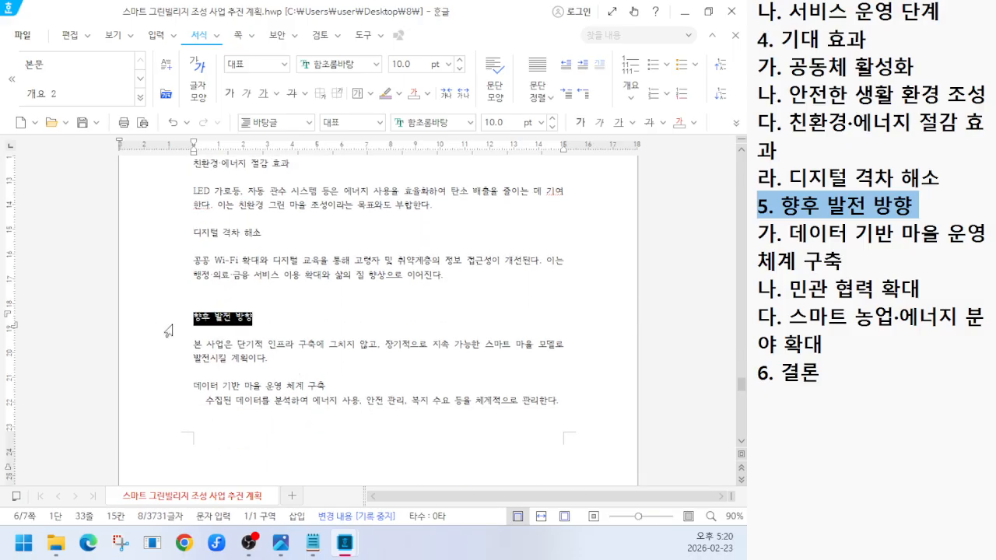
click(308, 123)
click(275, 178)
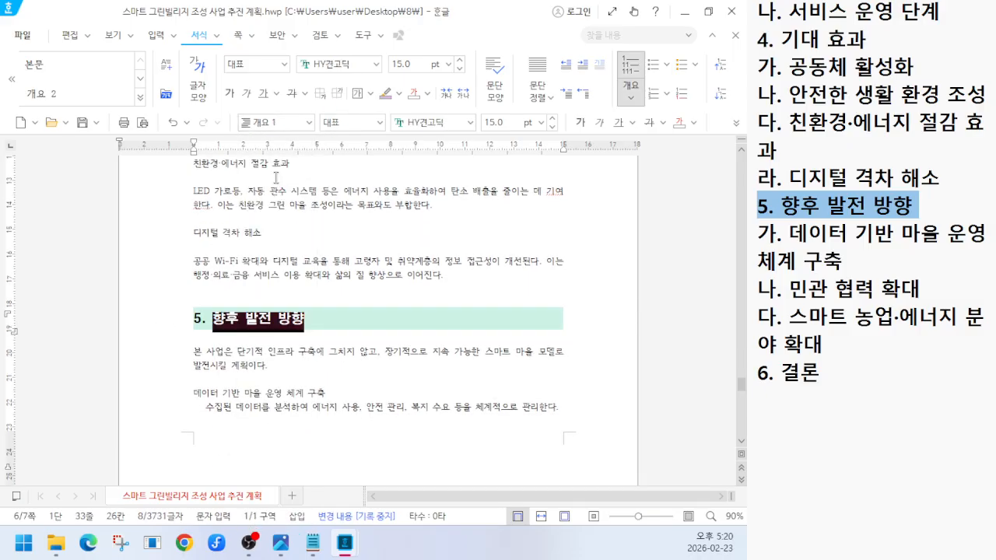
click(327, 316)
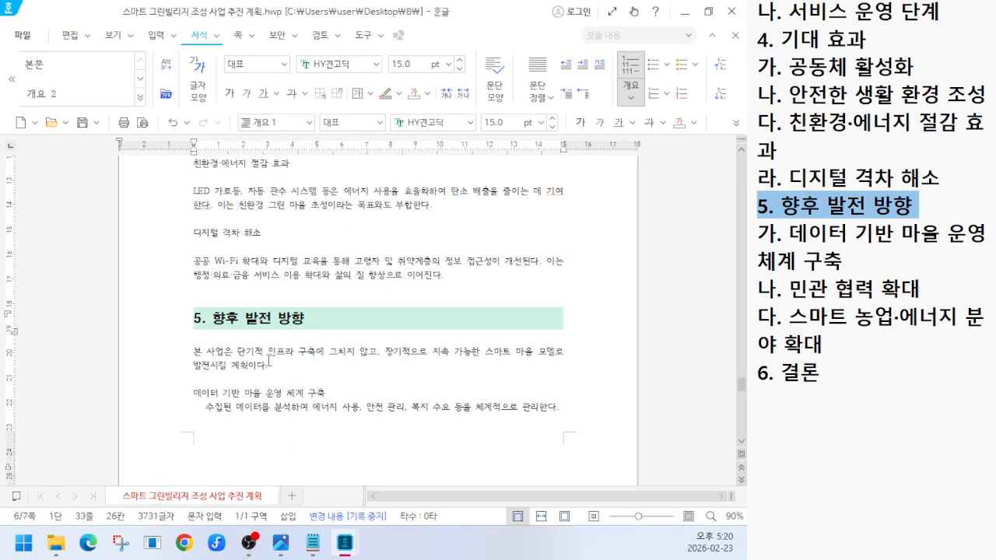
Step: Highlight 6. 결론 in the notes and apply the 개요 1 style to the 결론 title in the body text
click(305, 534)
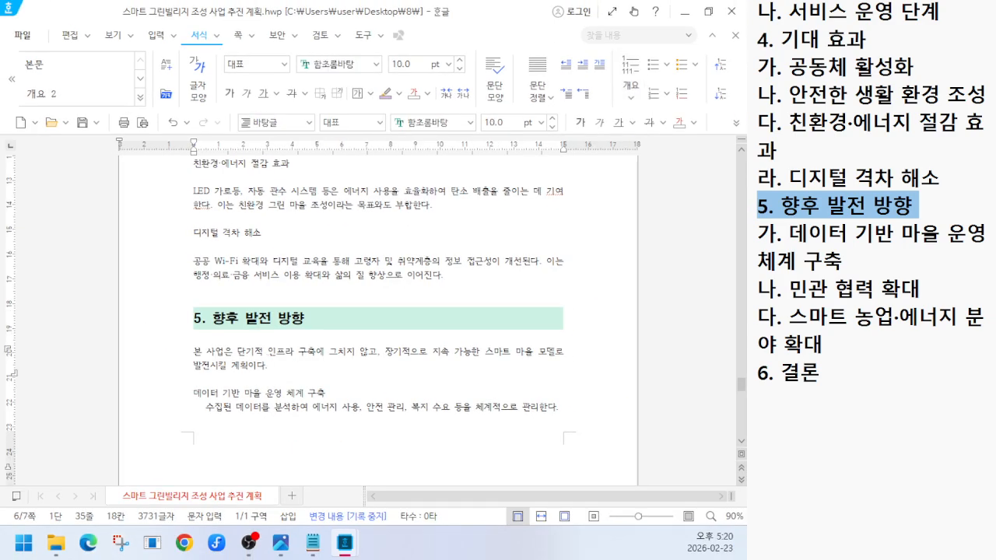
click(752, 379)
scroll(334, 389, down, 10)
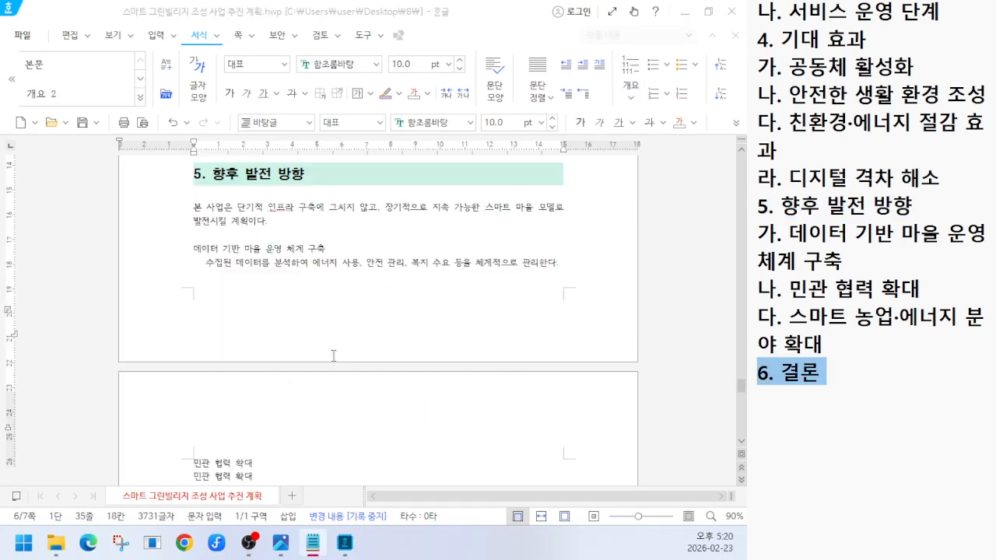
click(171, 240)
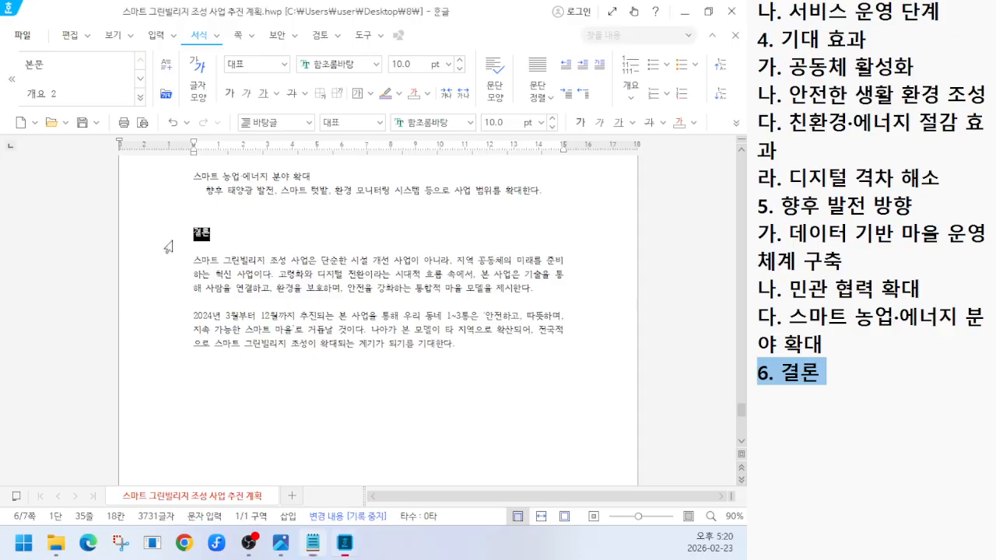
key(F12)
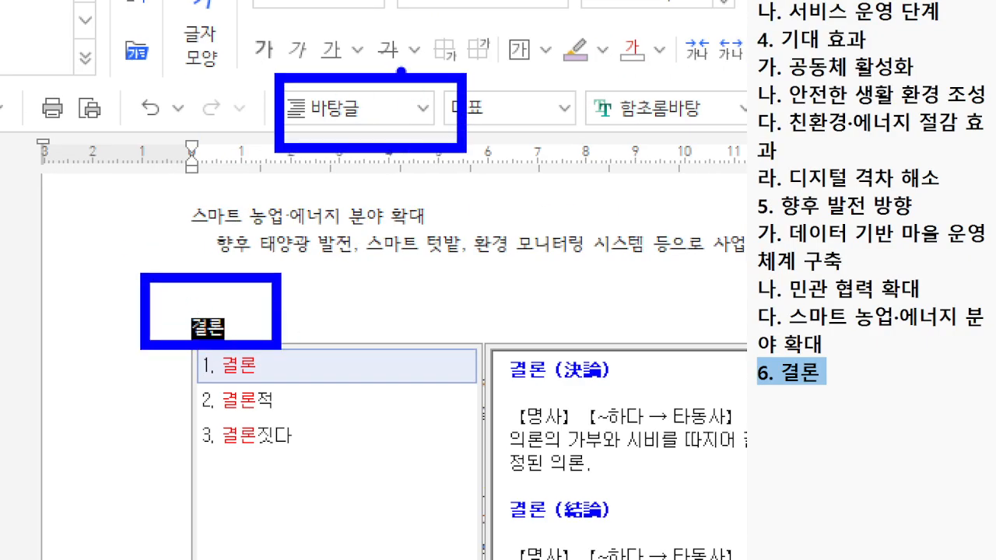
key(Escape)
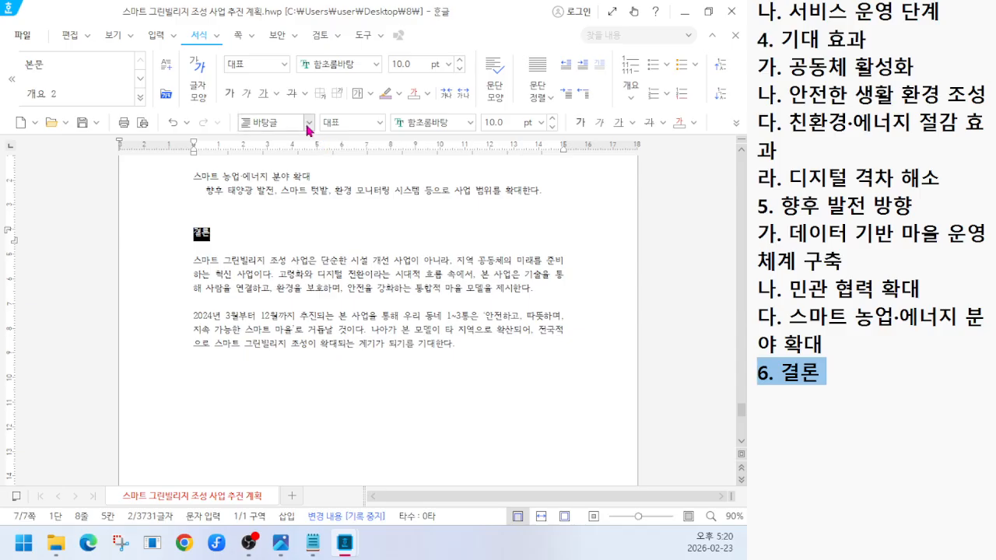
click(420, 108)
click(259, 180)
click(247, 280)
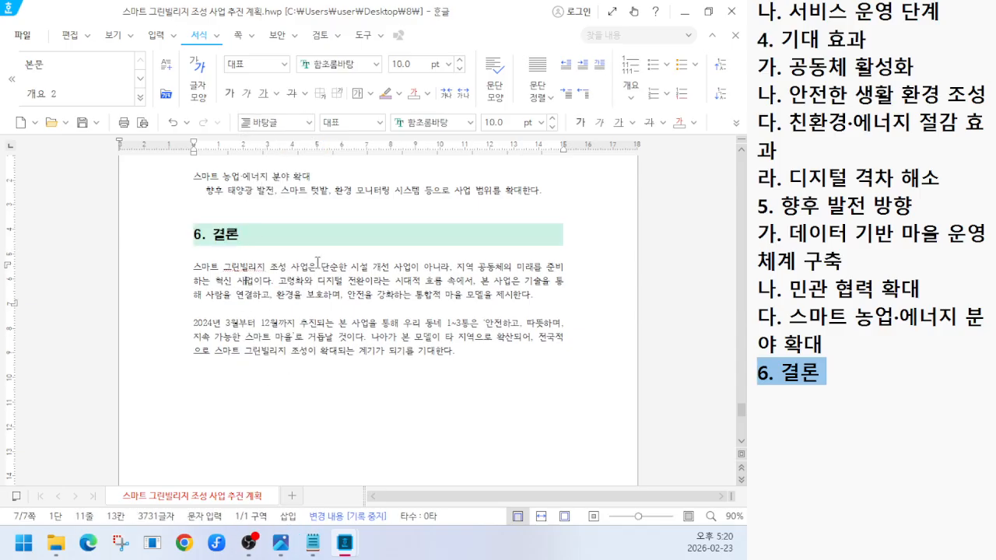
Step: Review the styled main headings in the body text and go through the six numbered main headings listed in the notes
scroll(317, 262, up, 15)
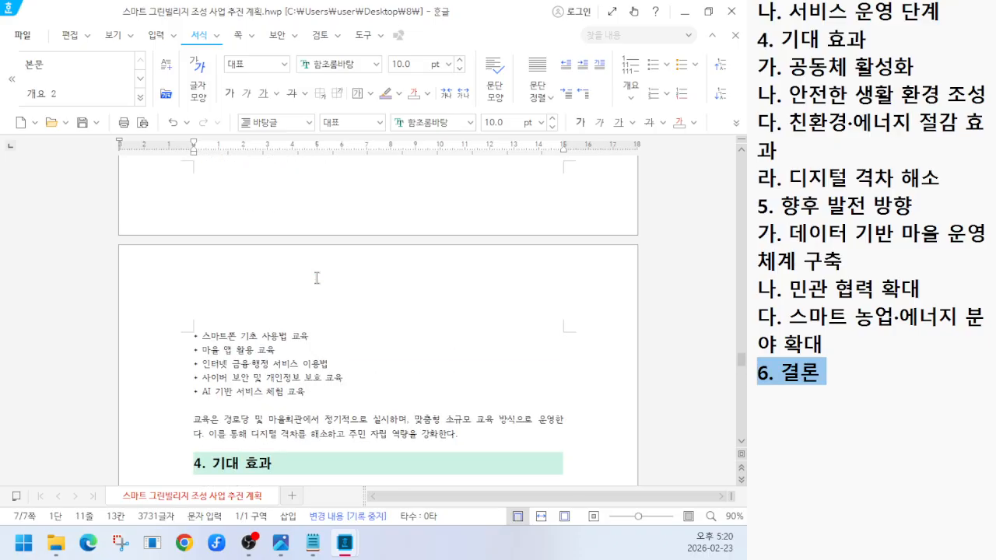
scroll(317, 277, up, 15)
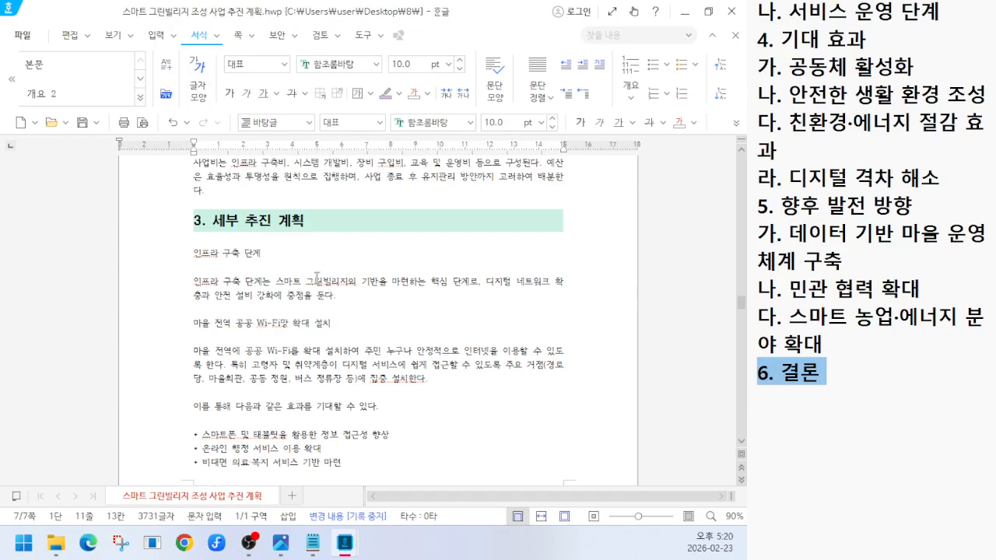
scroll(316, 278, up, 15)
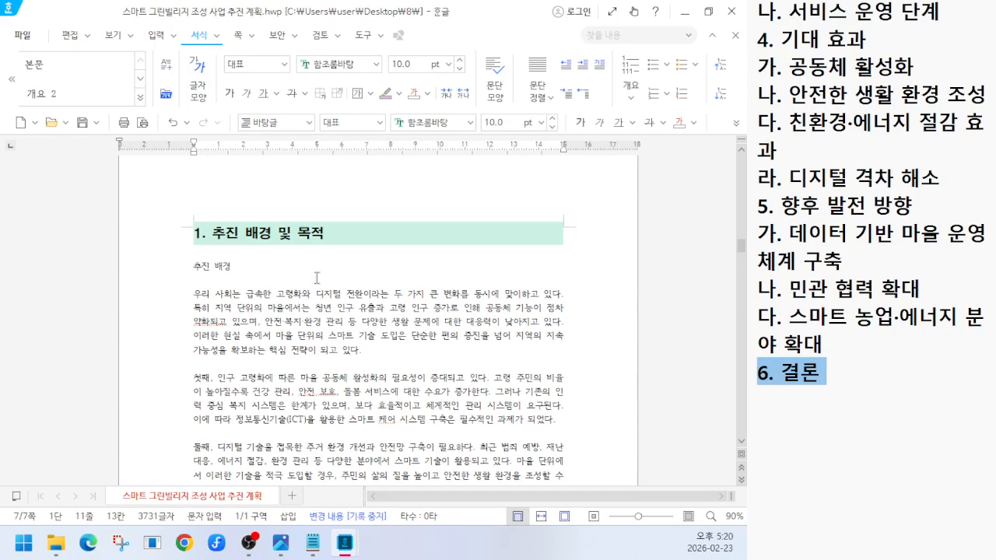
scroll(317, 277, up, 2)
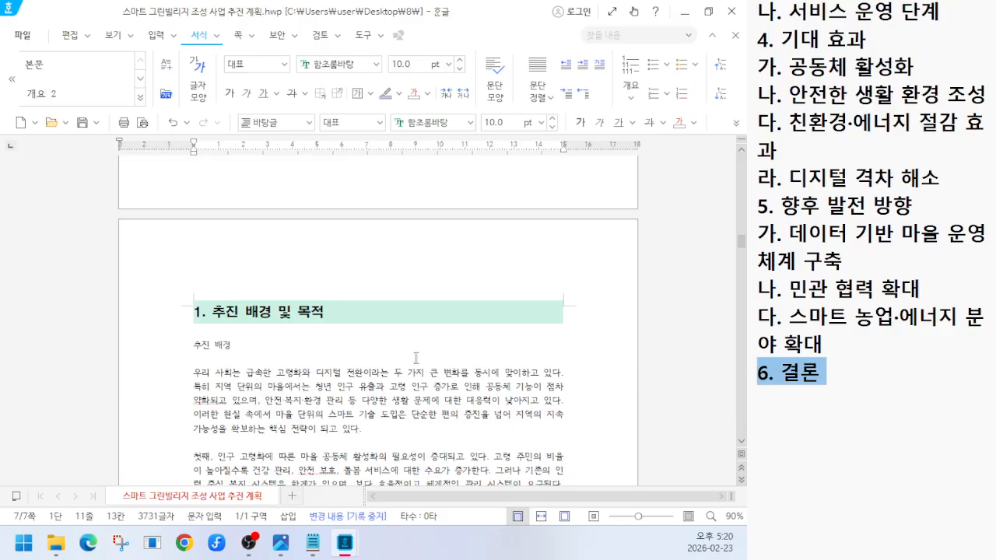
click(787, 178)
scroll(786, 187, up, 5)
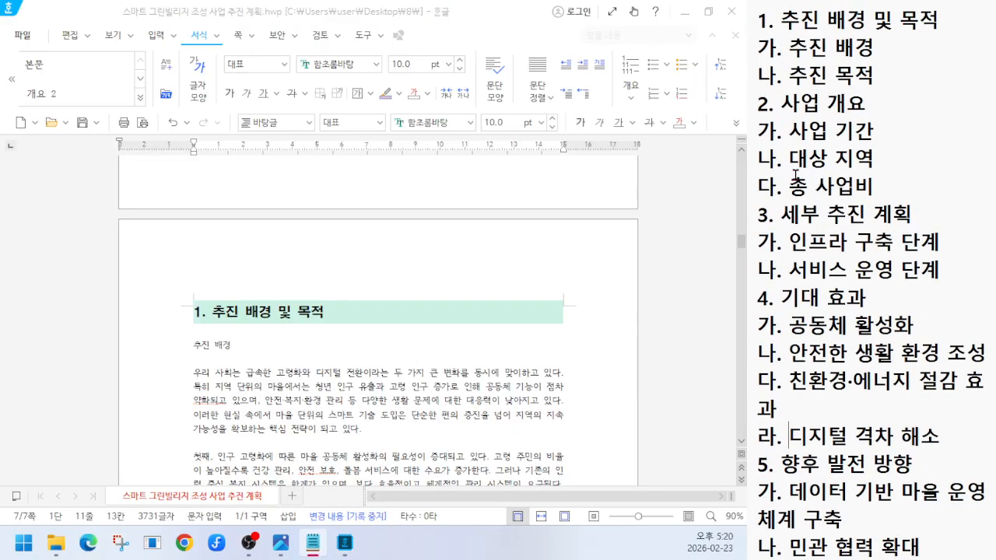
scroll(786, 187, down, 1)
click(749, 101)
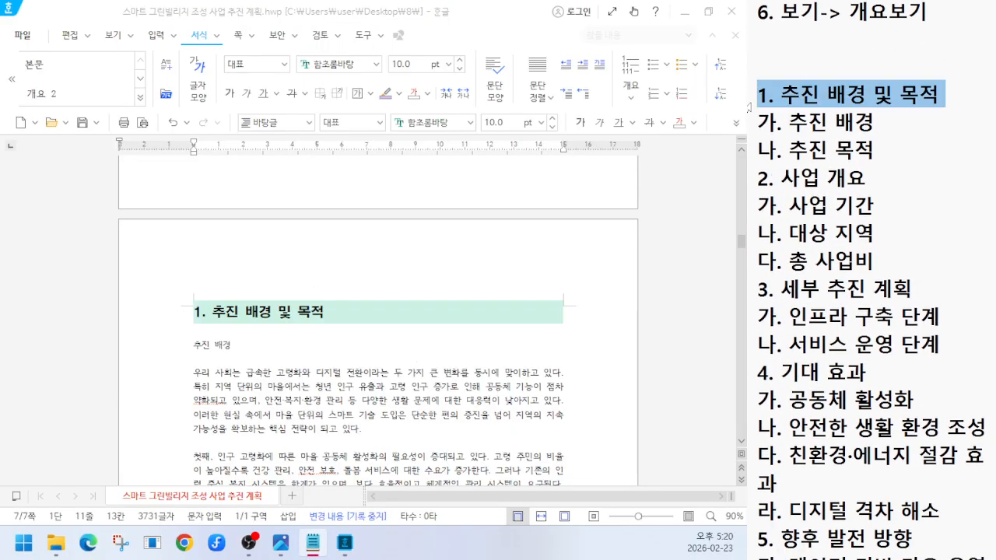
click(749, 190)
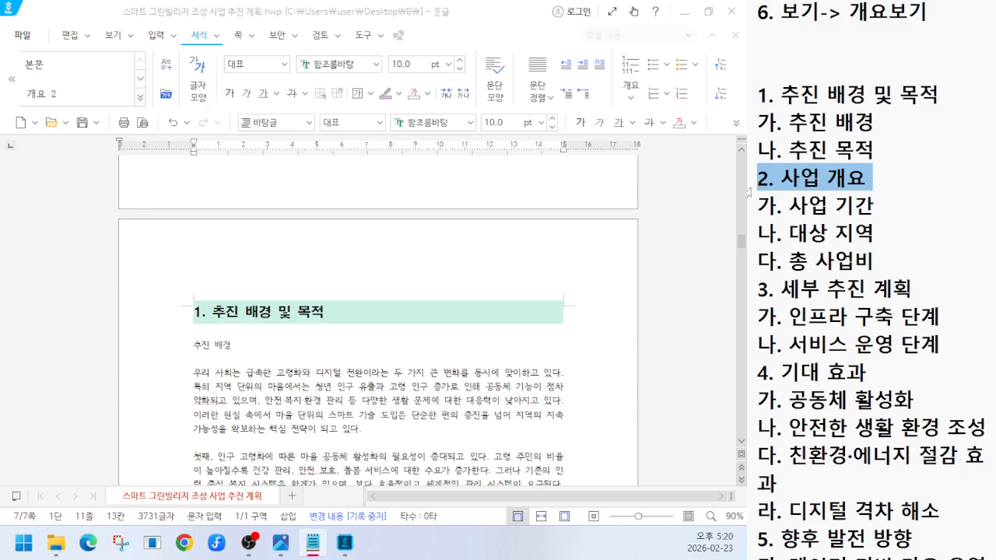
click(751, 295)
scroll(751, 298, down, 3)
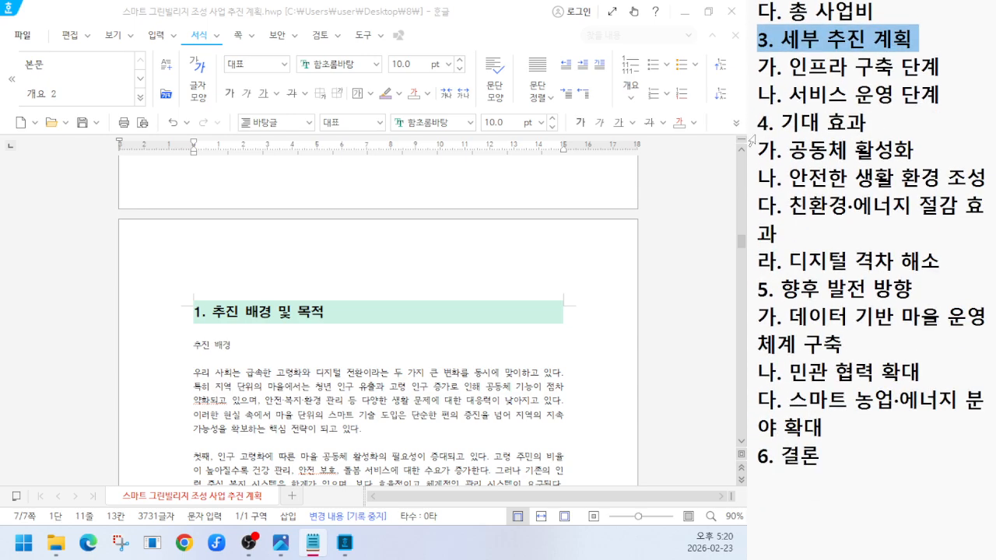
click(750, 138)
click(749, 289)
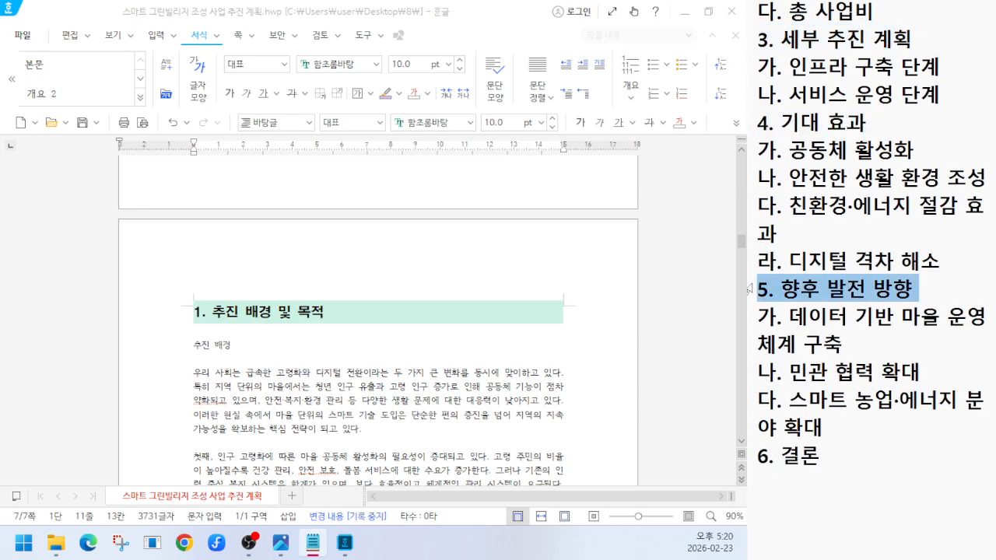
click(749, 452)
scroll(788, 371, up, 6)
scroll(778, 179, down, 3)
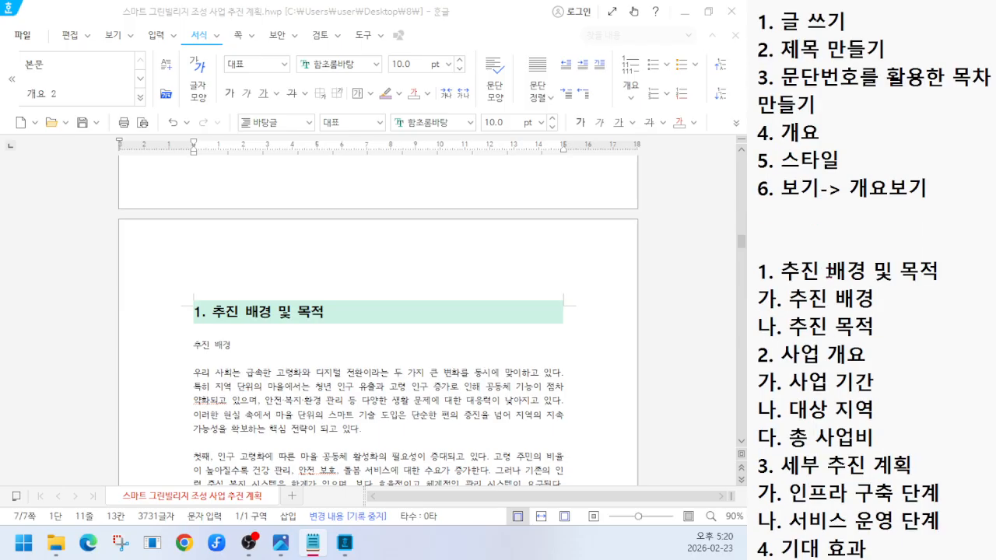
Step: Highlight 1. 추진 배경 및 목적 in the notes and place the cursor at the end of the 추진 배경 line in the document
click(749, 124)
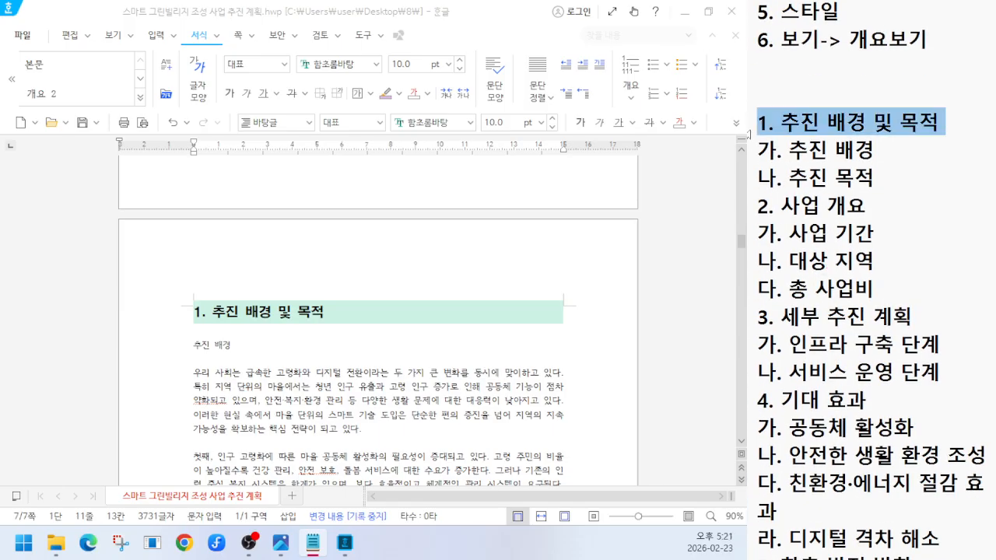
click(208, 314)
click(245, 355)
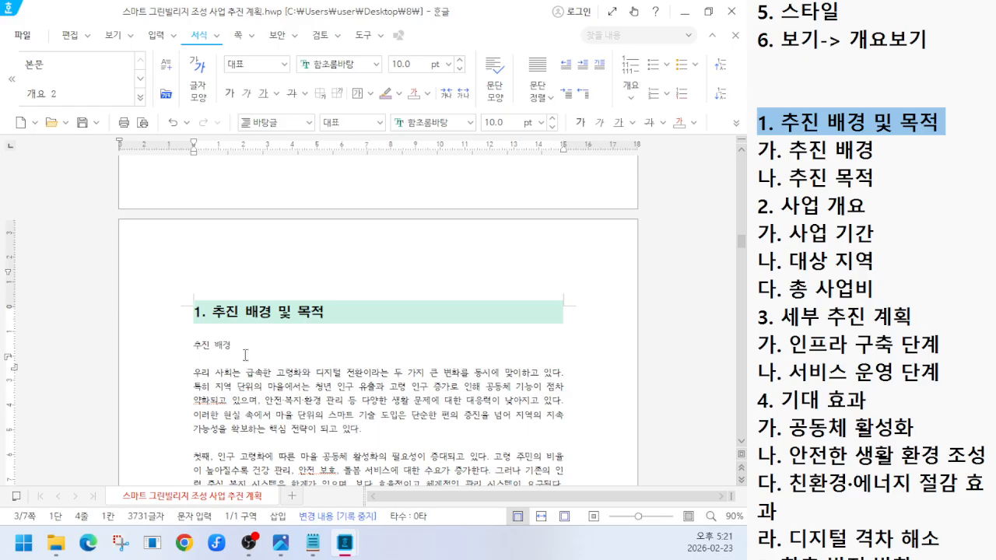
click(245, 353)
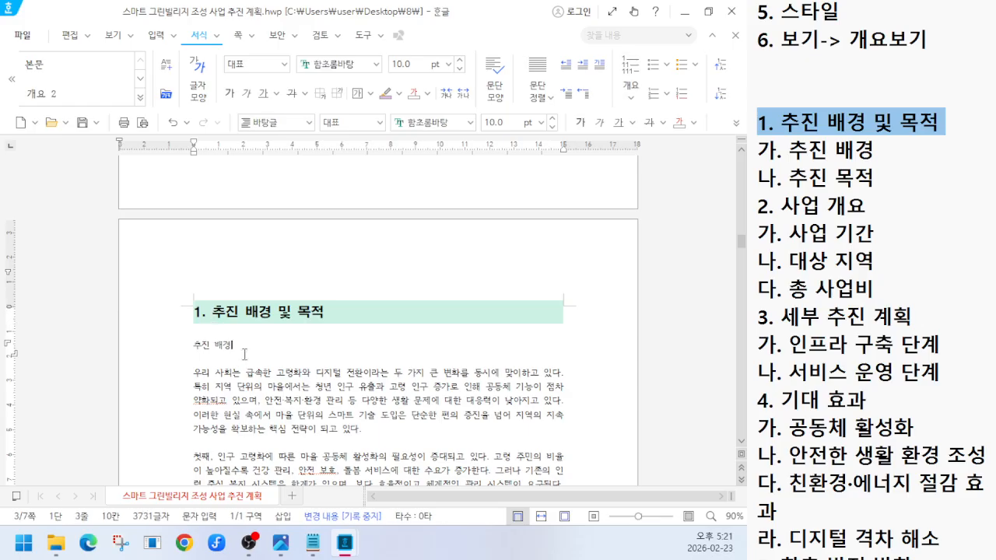
scroll(244, 354, down, 2)
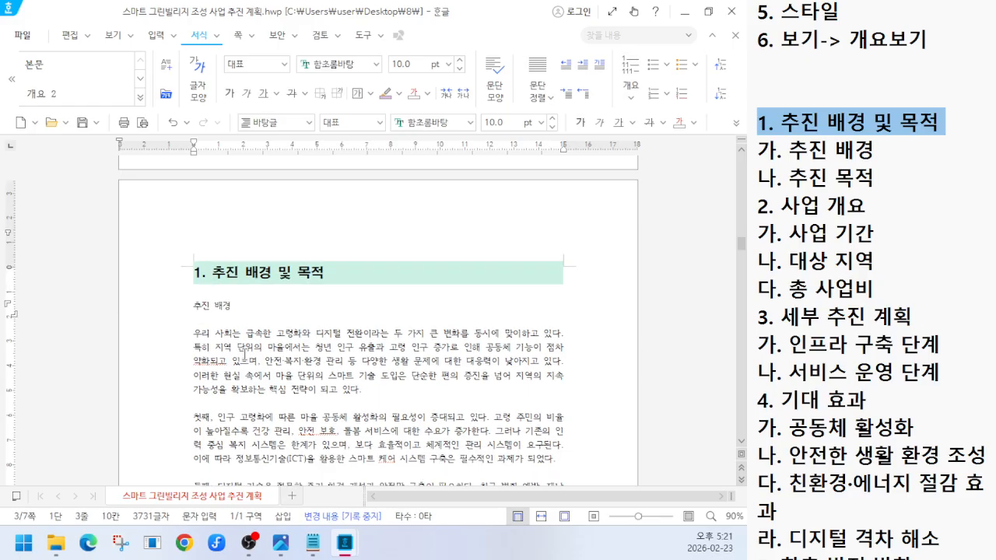
click(132, 37)
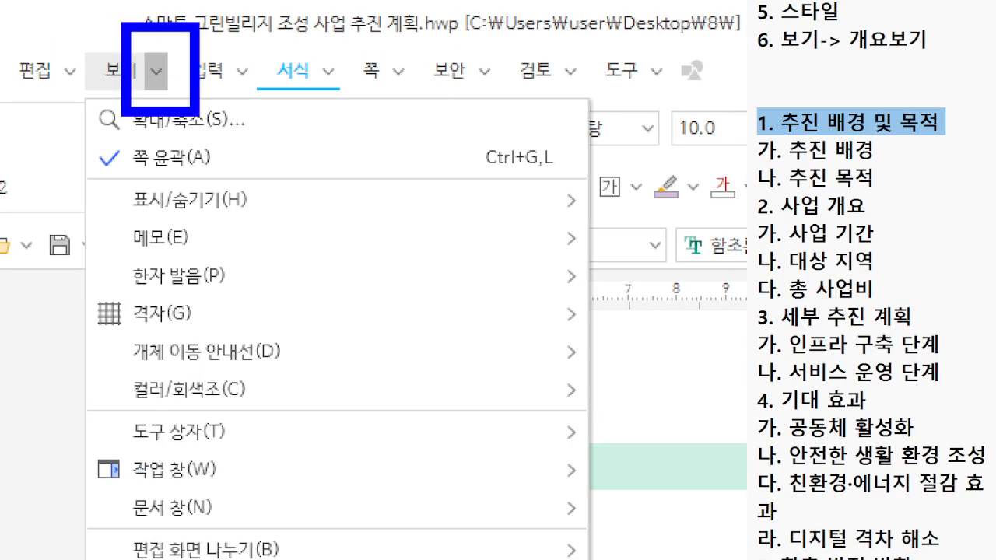
drag(247, 490, 397, 429)
key(Escape)
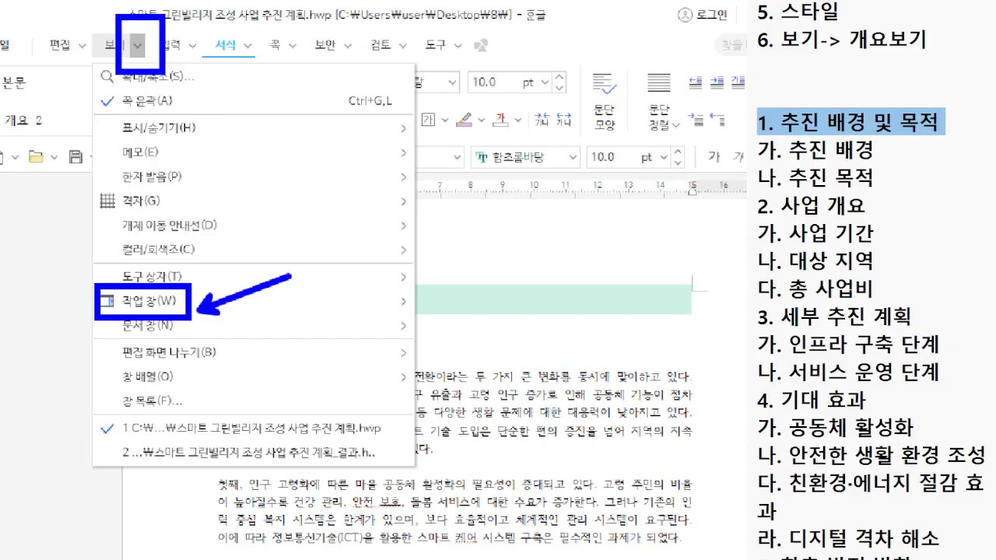
click(130, 35)
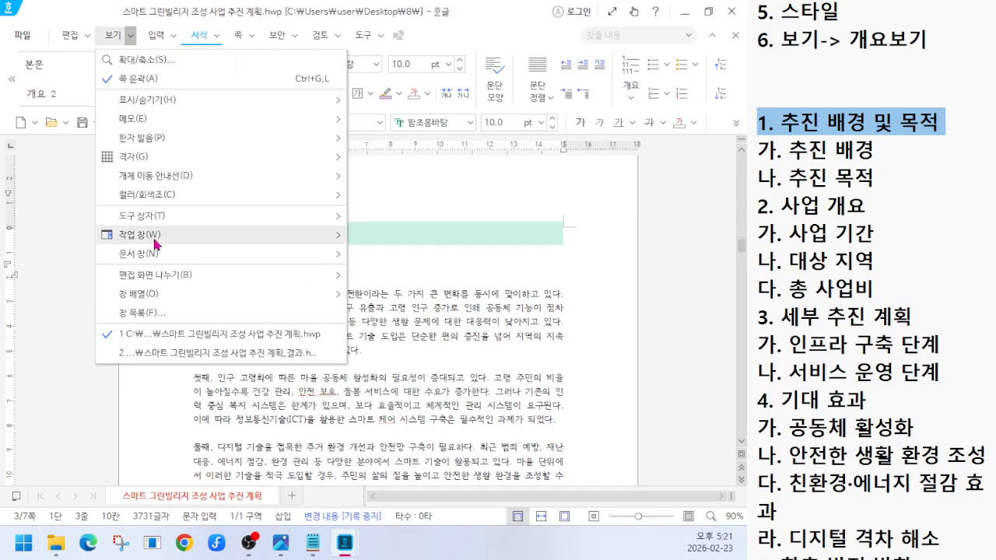
mouse_move(340, 244)
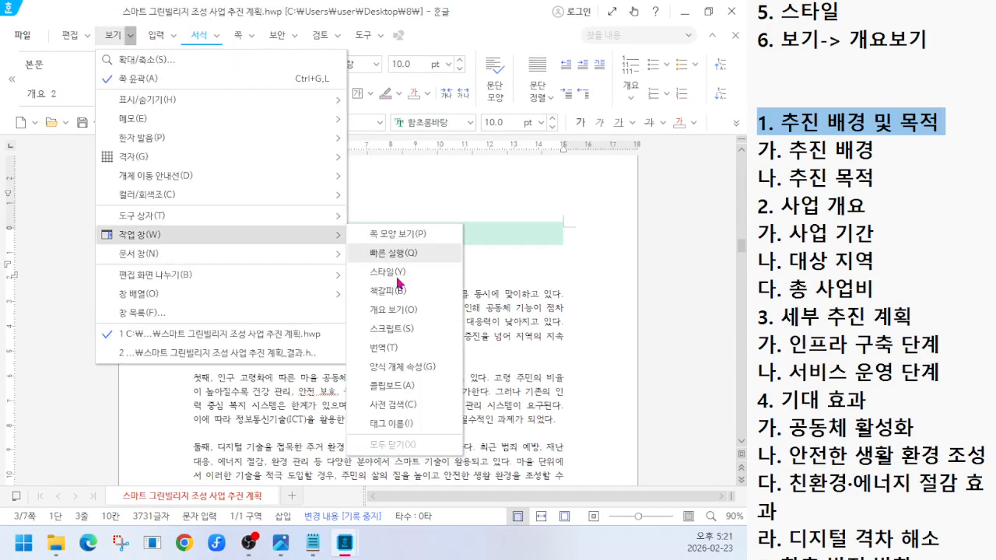
key(ctrl+1)
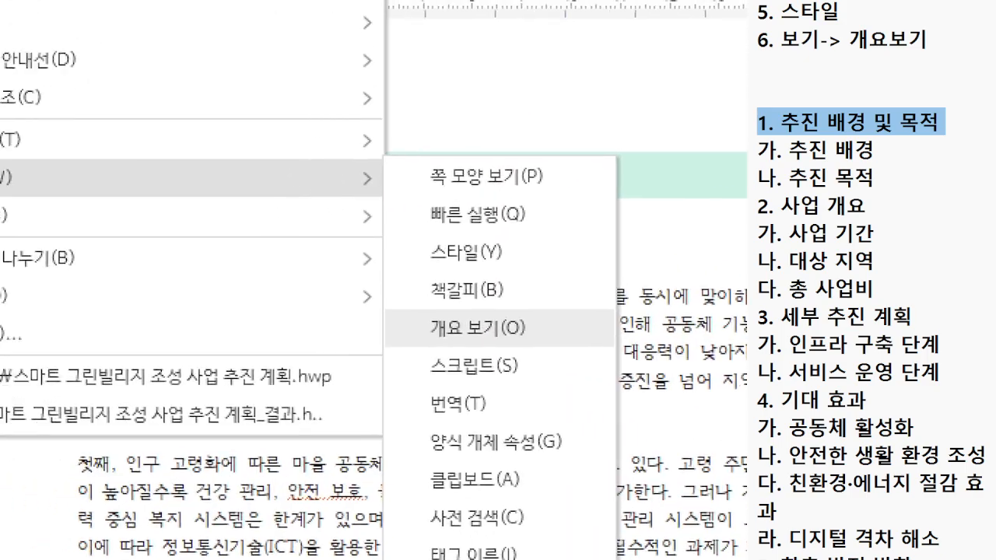
click(194, 269)
mouse_move(5, 128)
mouse_down()
mouse_move(91, 190)
mouse_move(232, 204)
mouse_up()
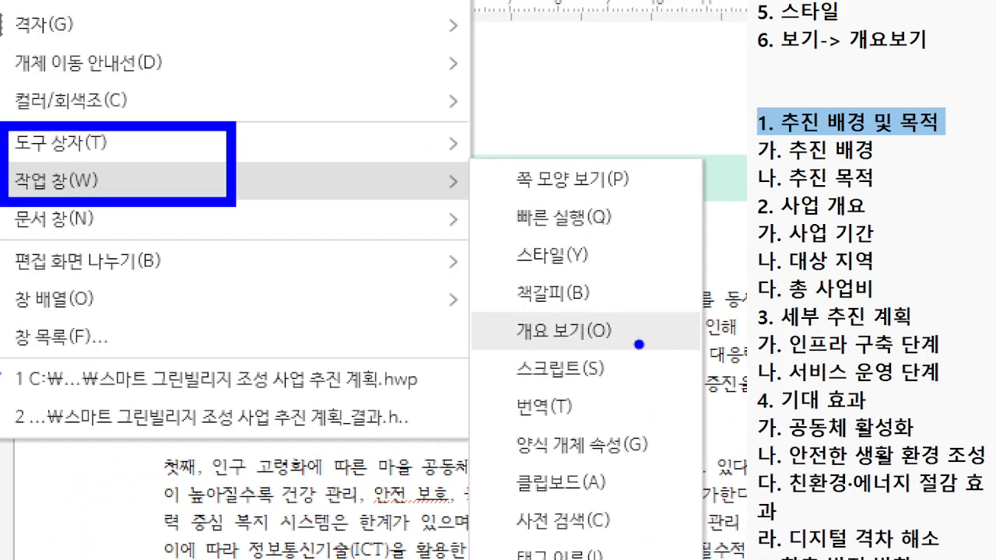
drag(485, 294, 637, 359)
drag(618, 266, 692, 145)
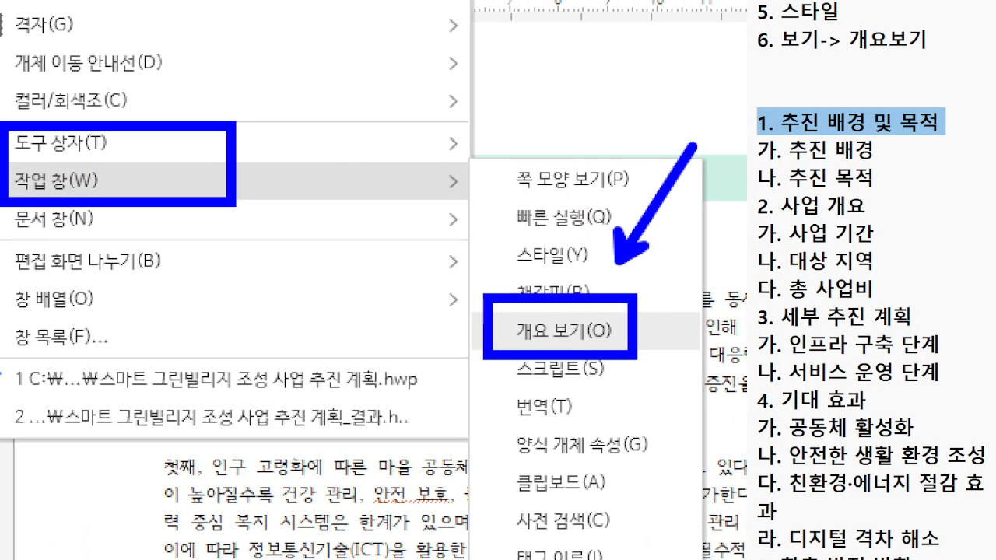
key(Escape)
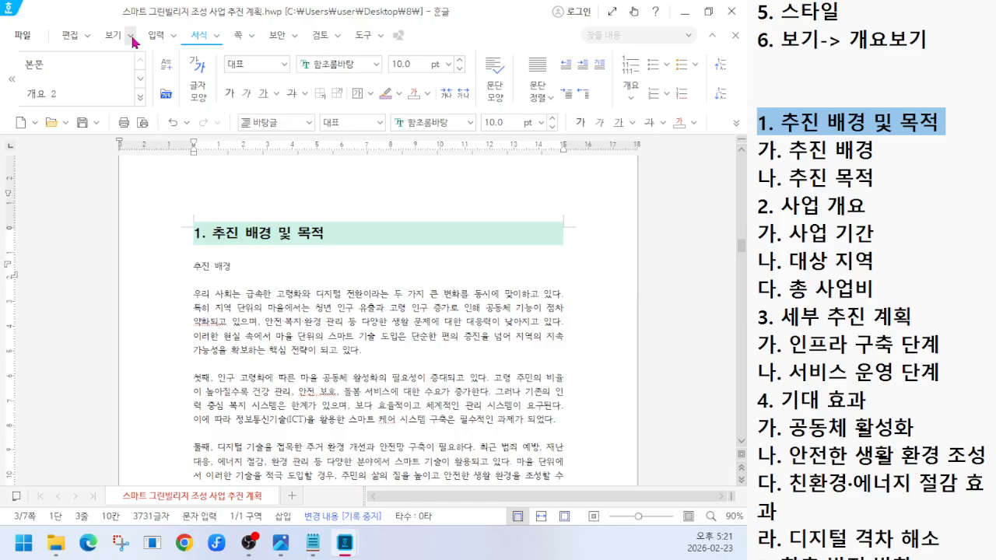
Step: Show the 개요 보기 task pane beside the document
click(130, 36)
mouse_move(336, 234)
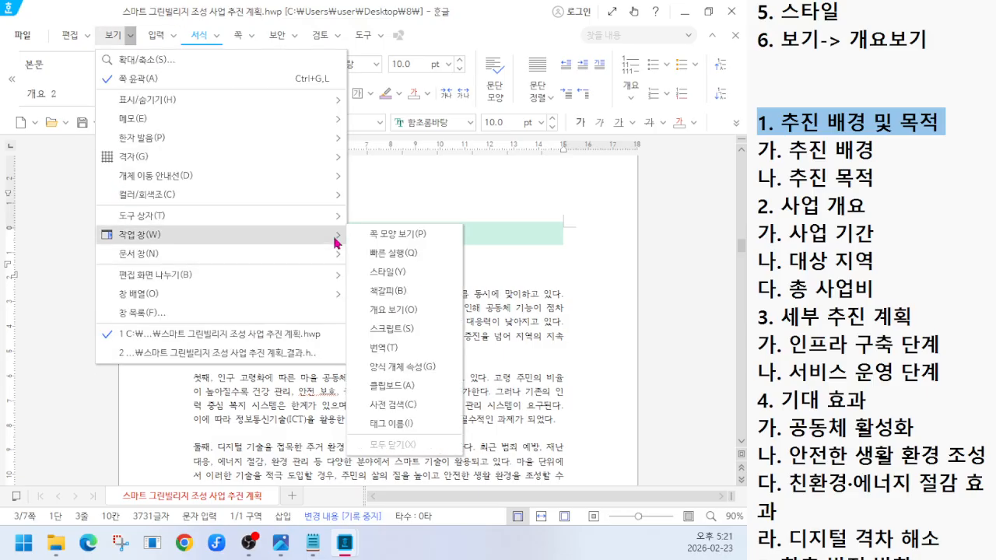
click(395, 310)
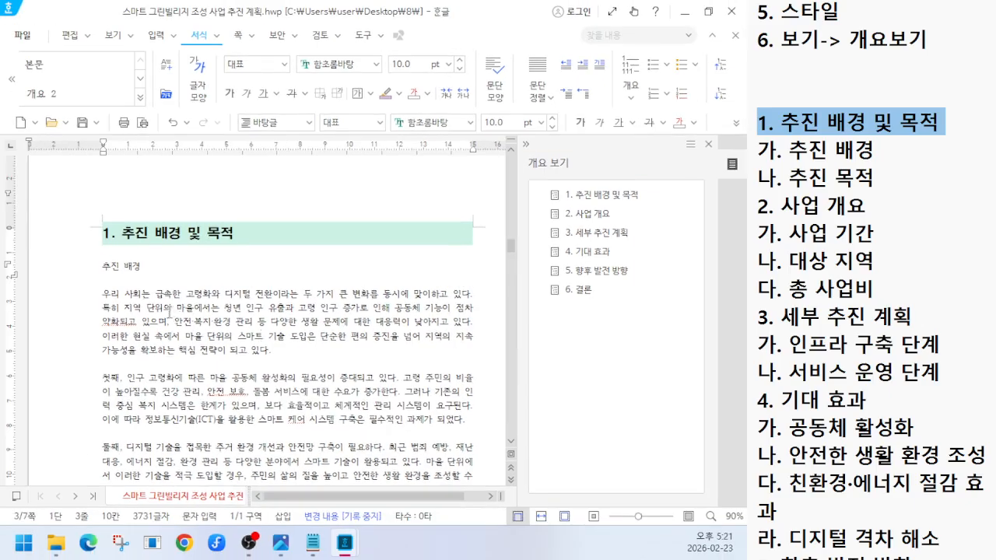
Step: Examine the main headings throughout the body text against the entries in the 개요 보기 pane
scroll(159, 295, down, 10)
scroll(156, 314, down, 15)
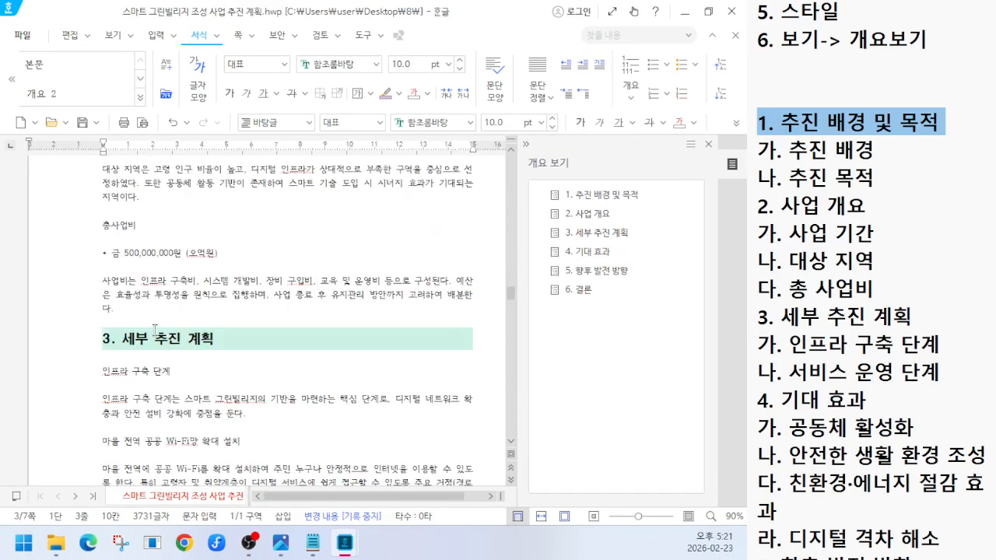
scroll(155, 336, down, 15)
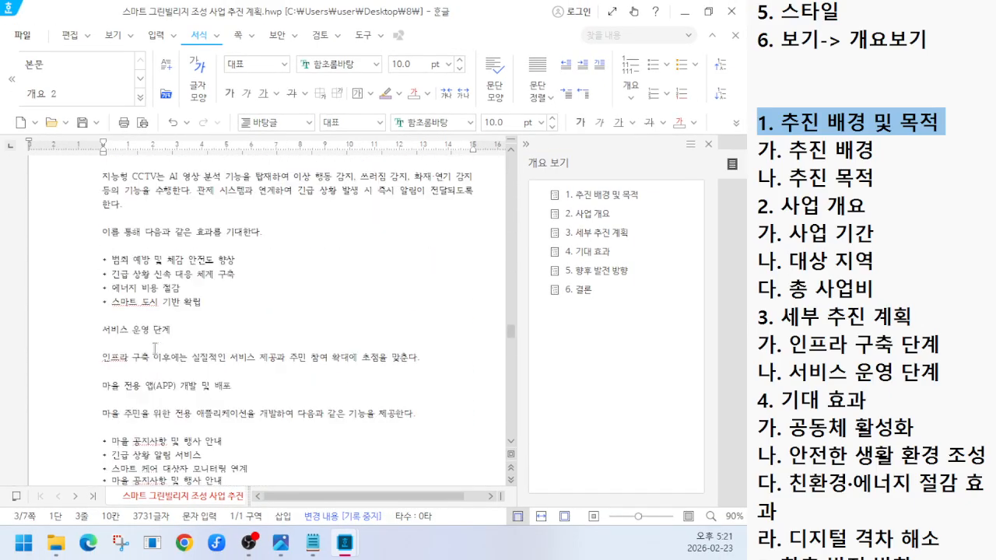
scroll(155, 357, down, 15)
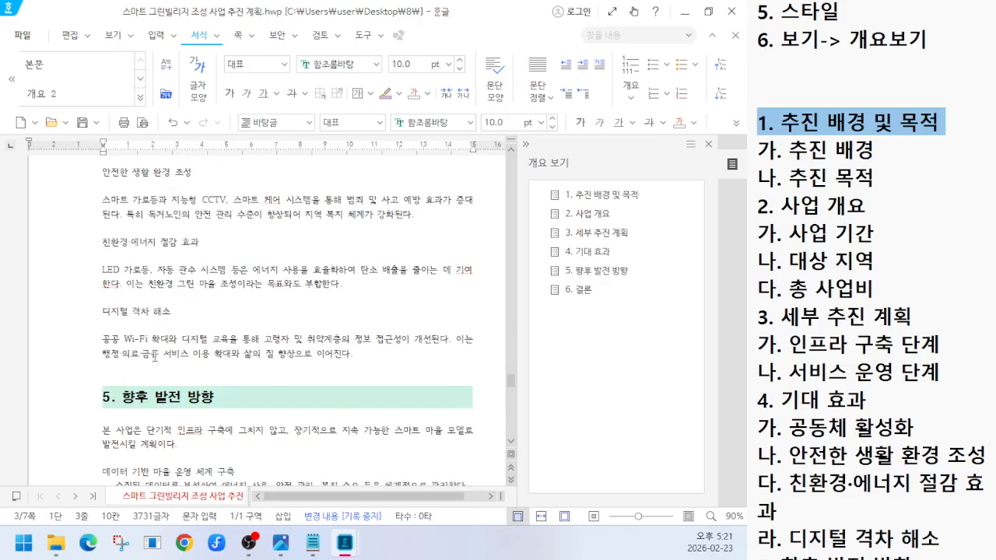
scroll(155, 357, down, 5)
scroll(156, 356, up, 15)
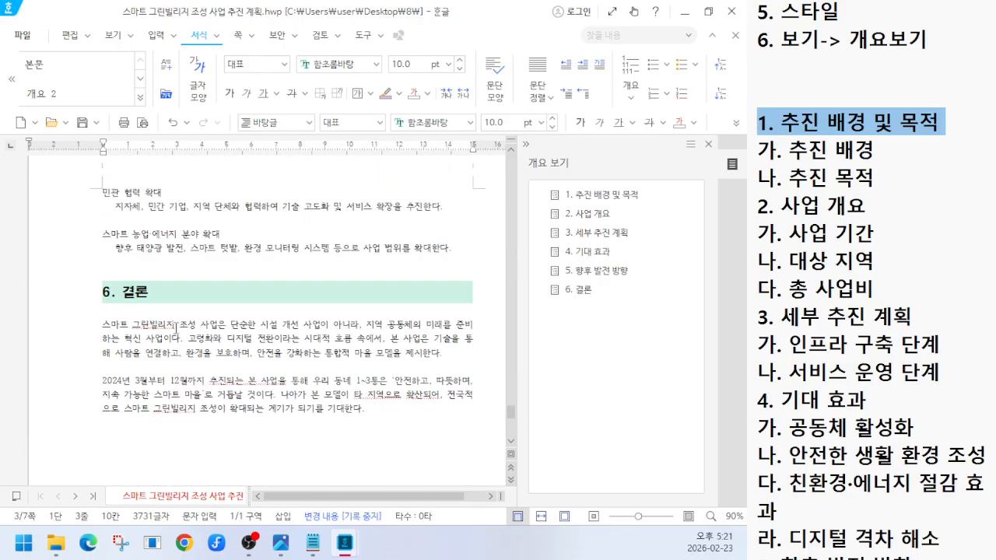
scroll(189, 312, up, 3)
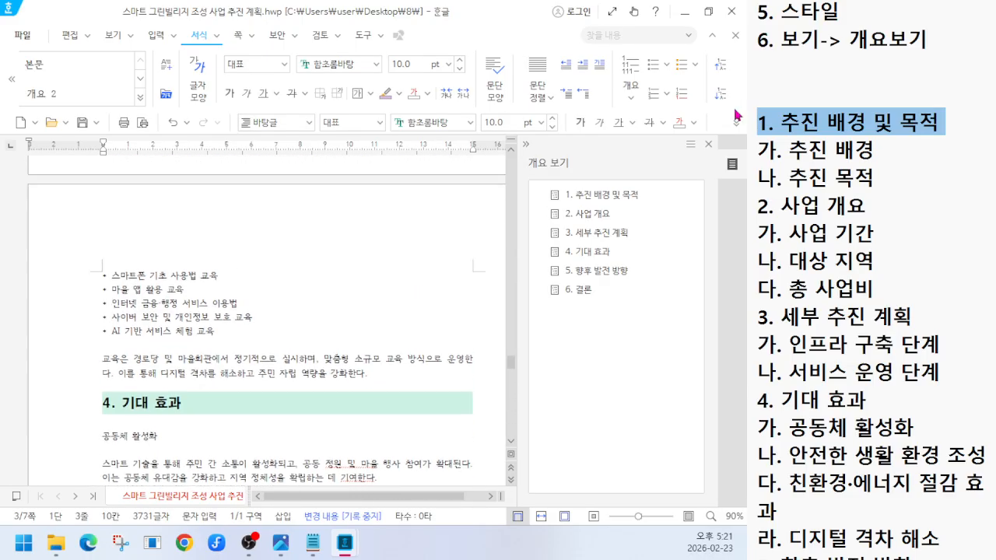
Step: Close the 개요 보기 pane and highlight the 가. 추진 배경 and 나. 추진 목적 entries in the notes
click(708, 144)
scroll(246, 231, up, 10)
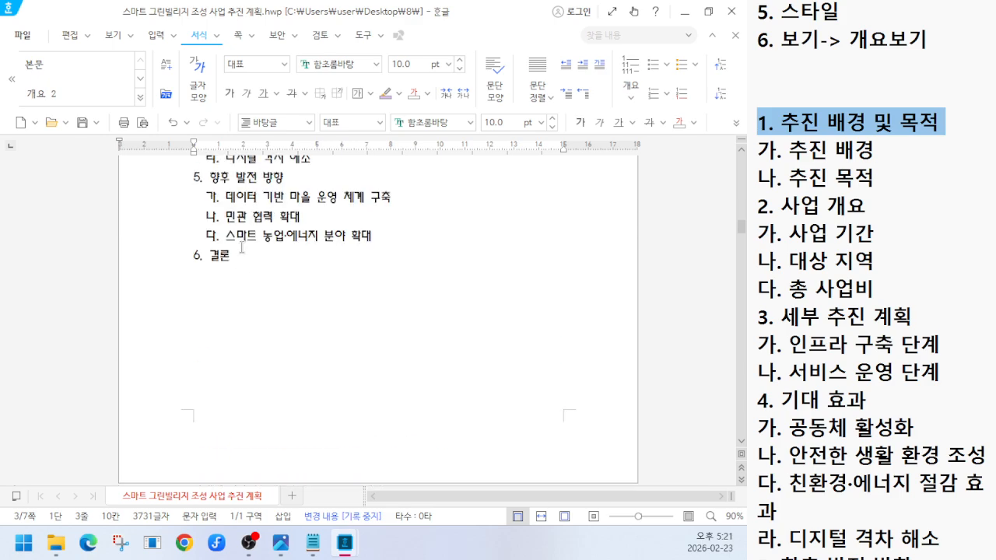
scroll(242, 249, down, 1)
scroll(242, 247, up, 5)
scroll(241, 248, down, 5)
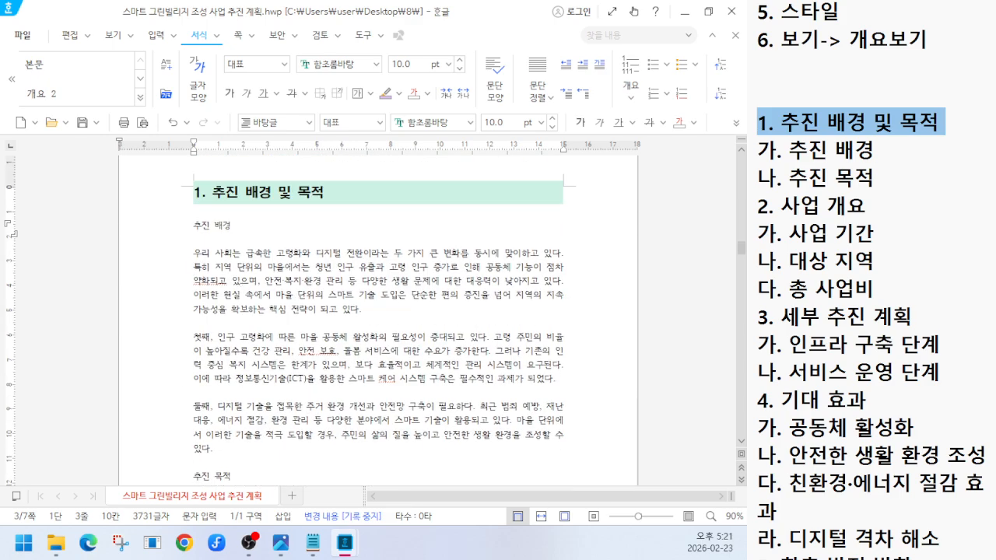
drag(759, 150, 882, 177)
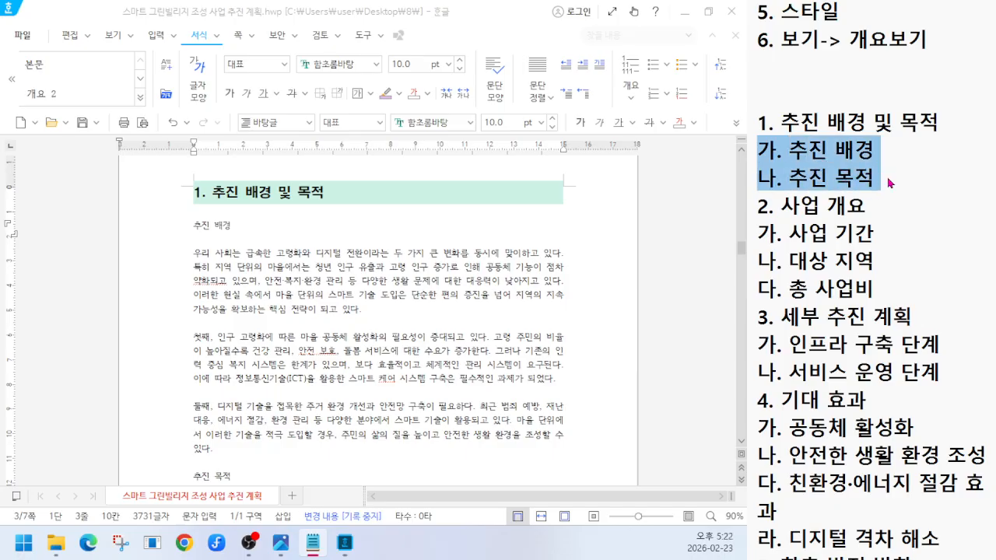
Step: Apply the 개요 2 style to the 추진 배경 subheading under 1. 추진 배경 및 목적
click(184, 236)
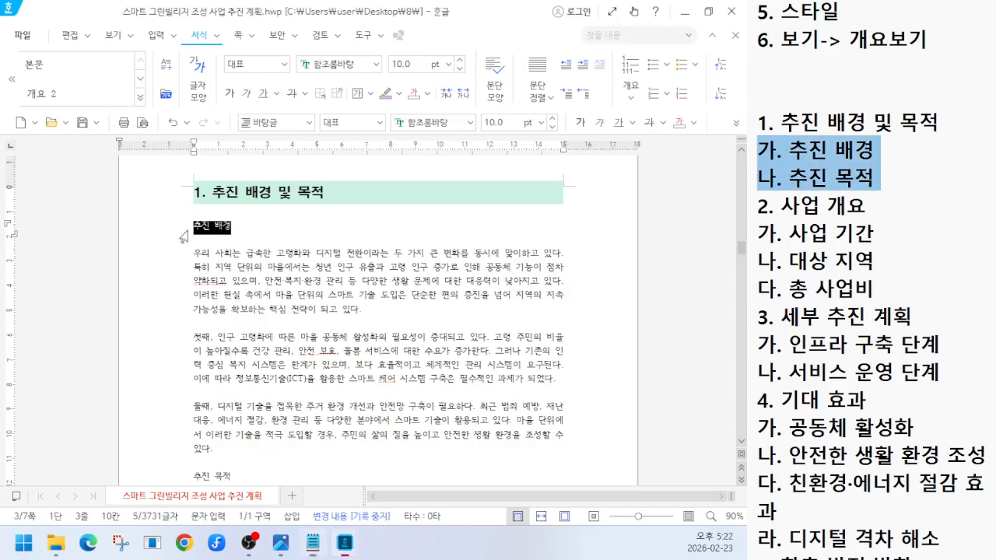
click(308, 124)
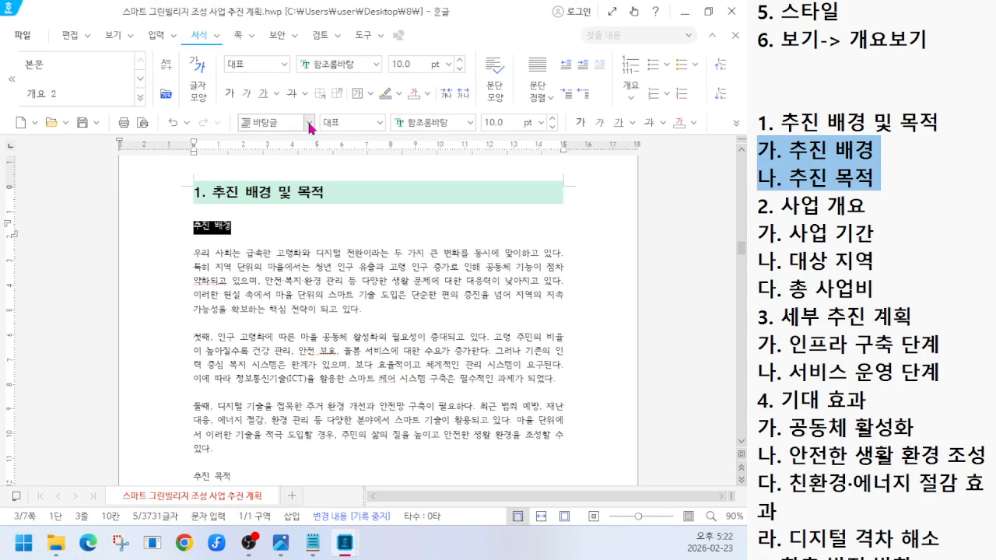
click(357, 58)
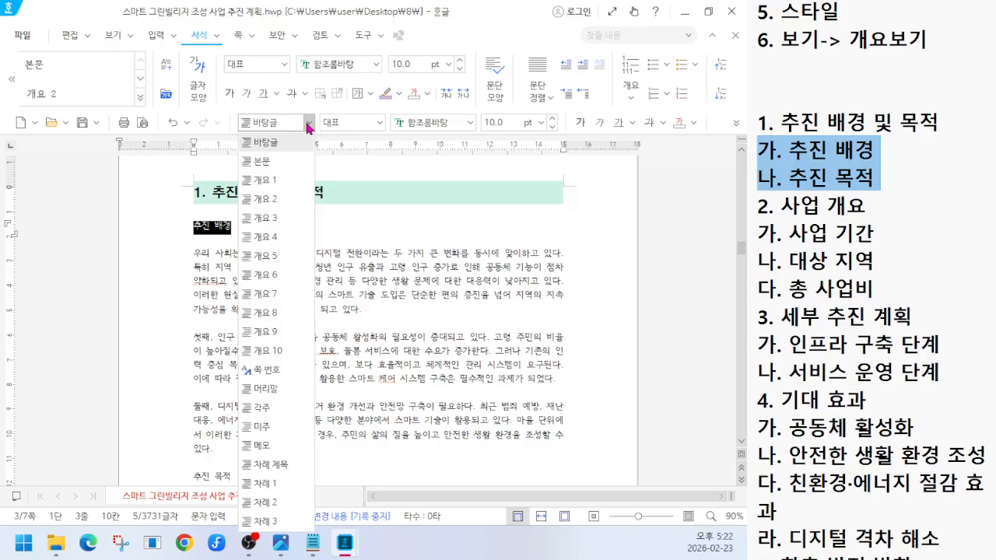
click(269, 200)
click(279, 241)
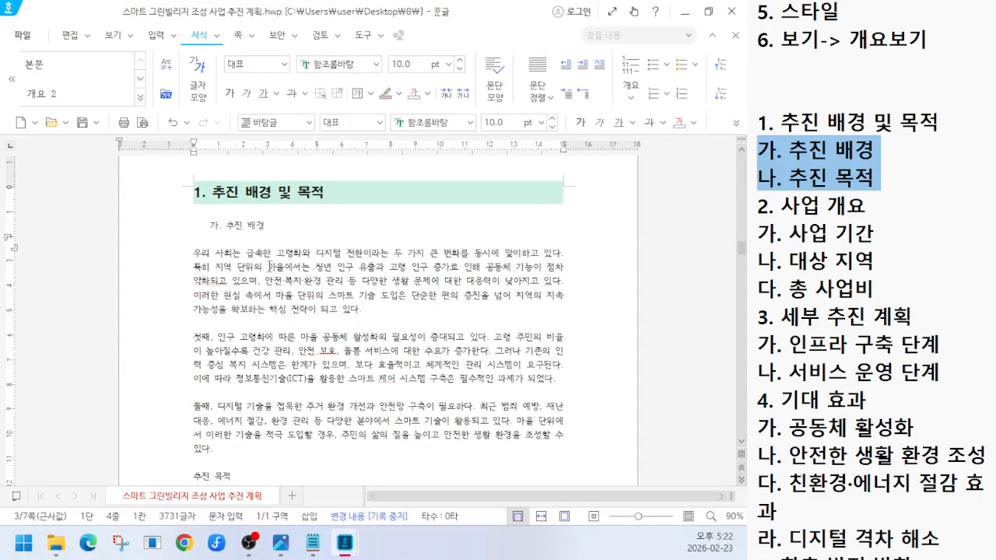
click(276, 196)
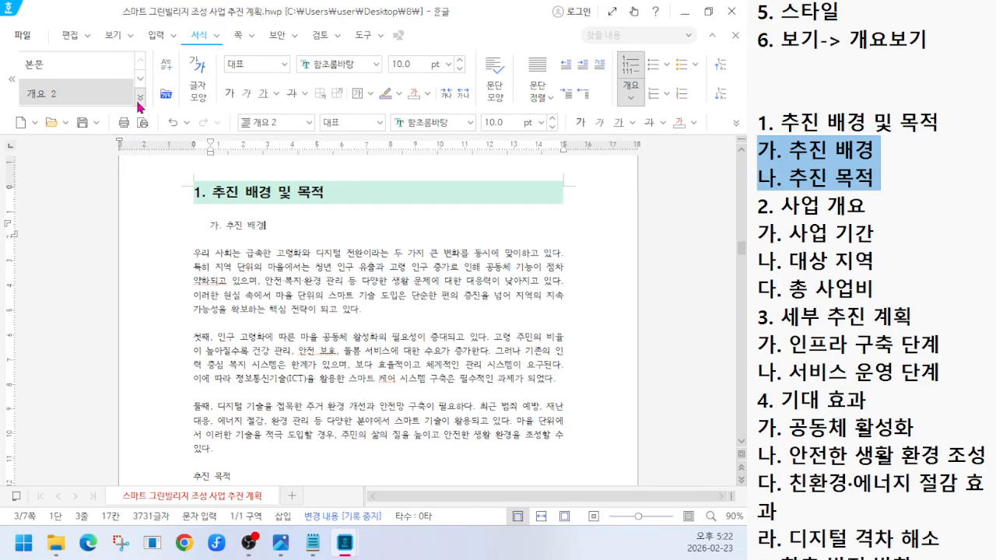
click(140, 98)
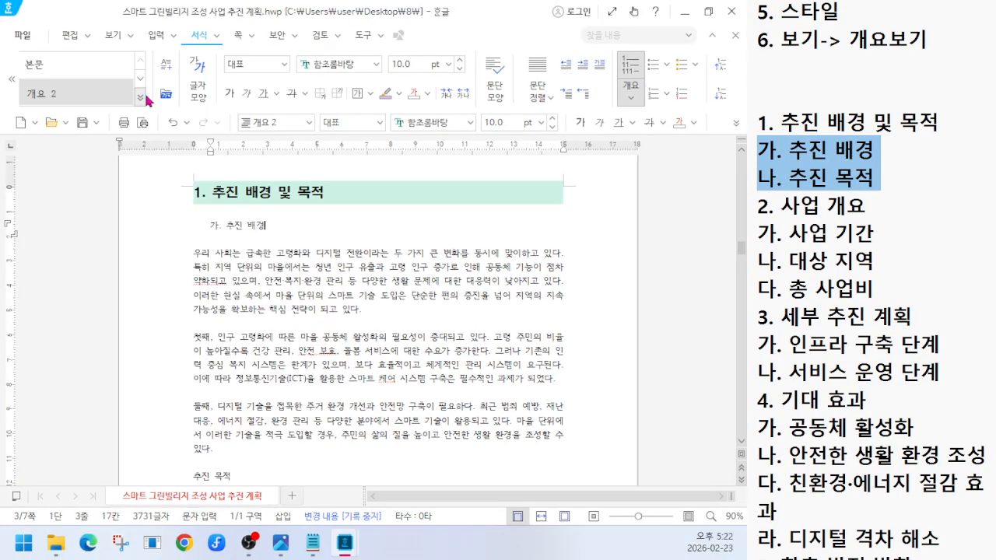
click(142, 101)
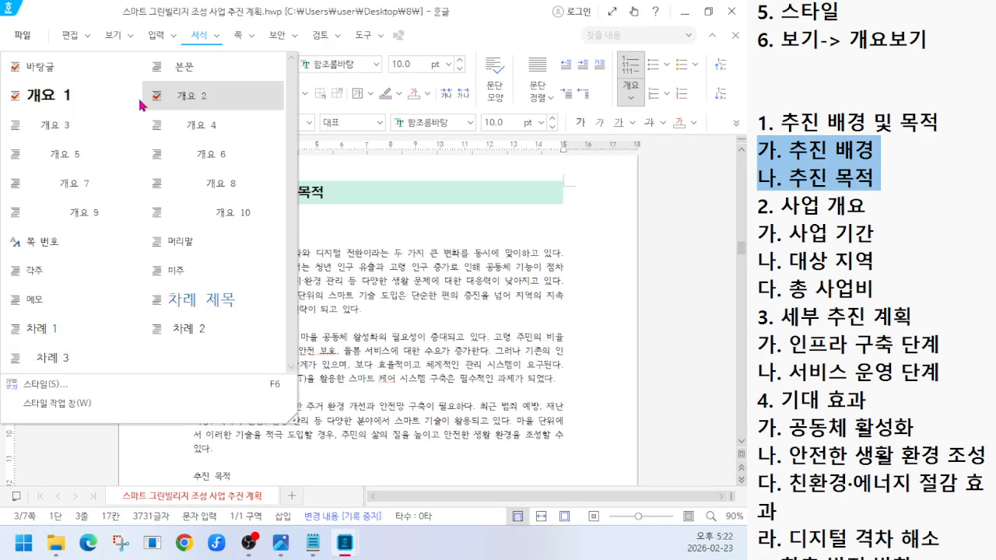
click(47, 384)
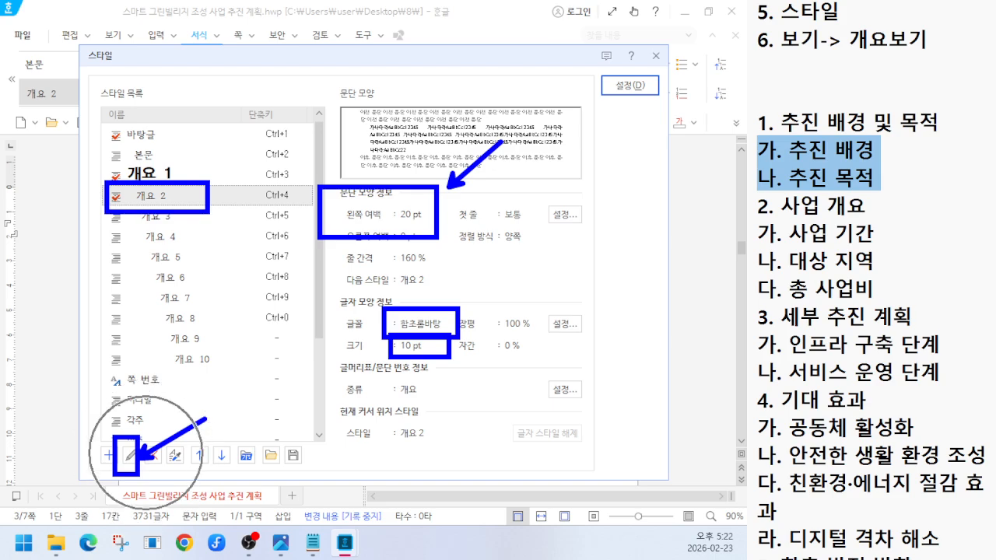
click(131, 458)
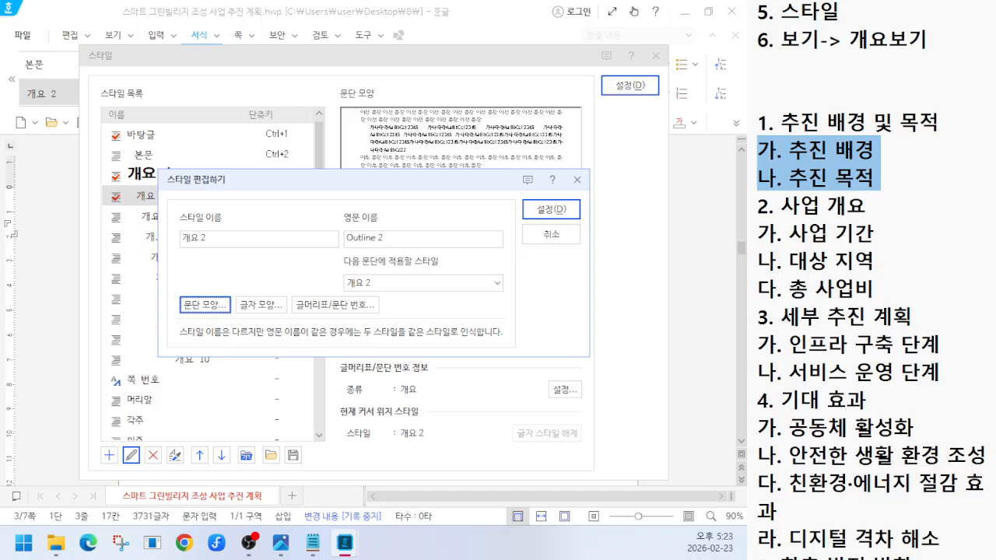
click(551, 233)
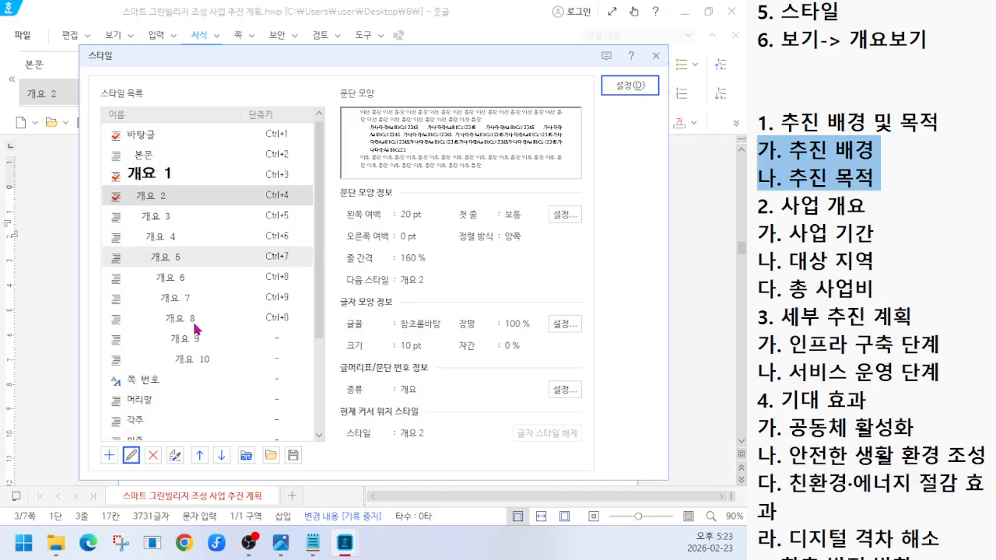
click(657, 56)
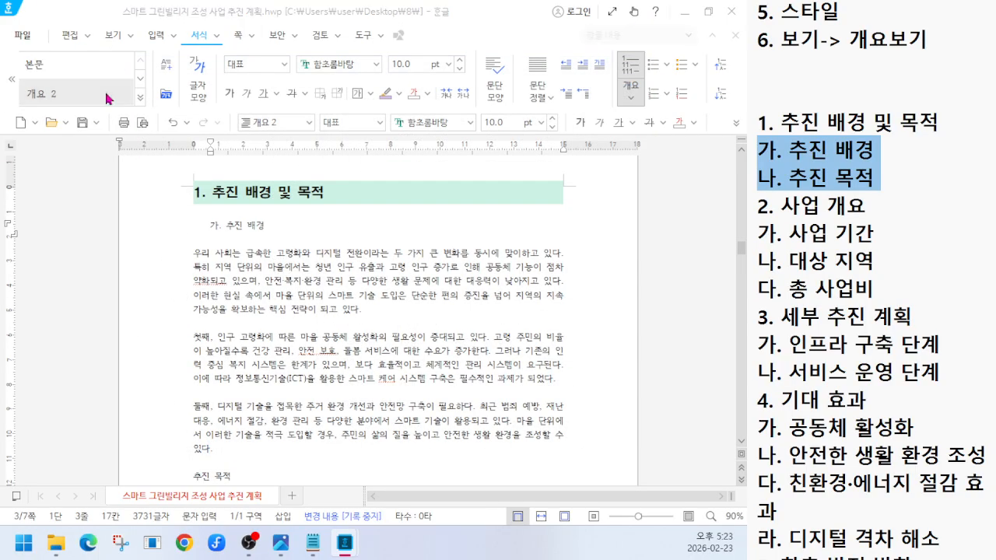
Step: Edit the 개요 2 style's paragraph shape and set its left margin to 10 pt
click(141, 98)
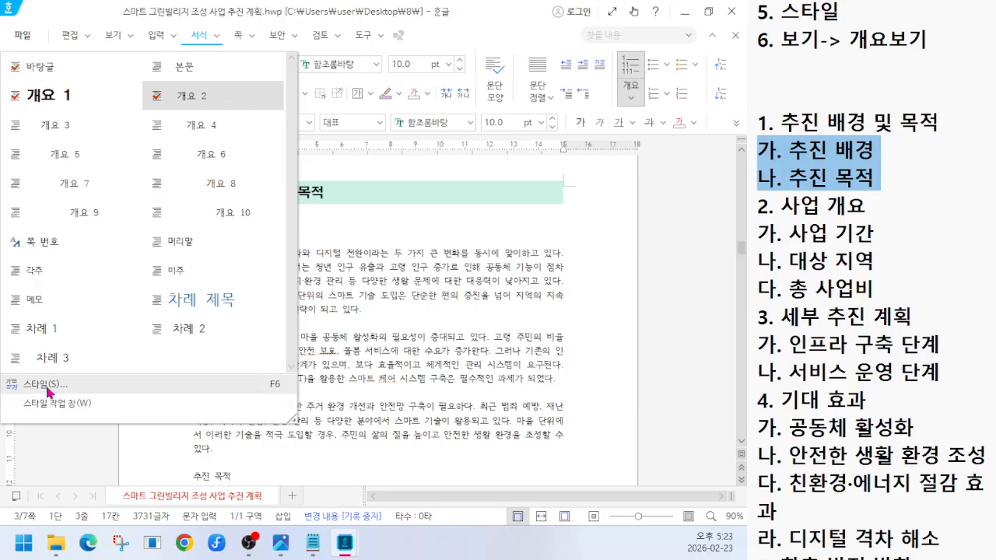
click(54, 443)
click(131, 455)
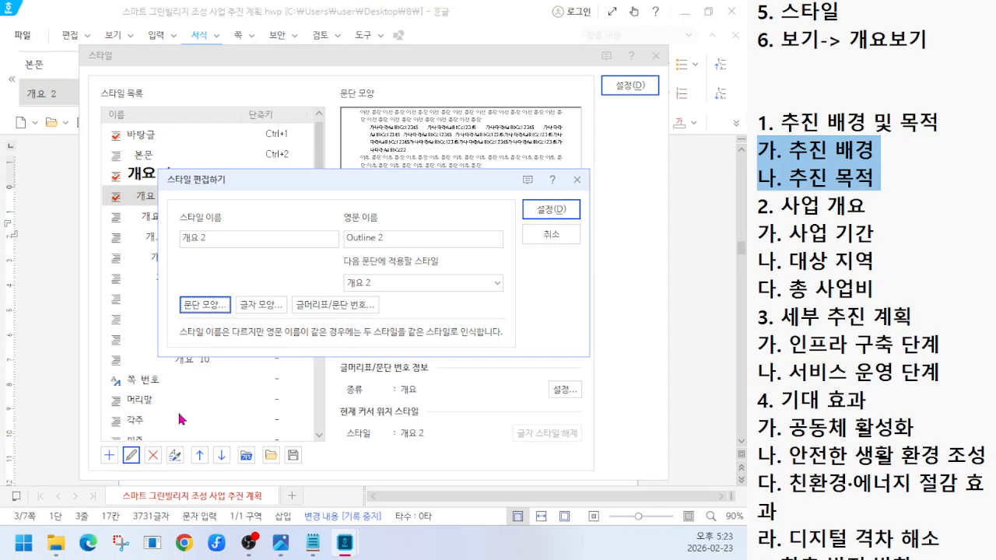
click(192, 340)
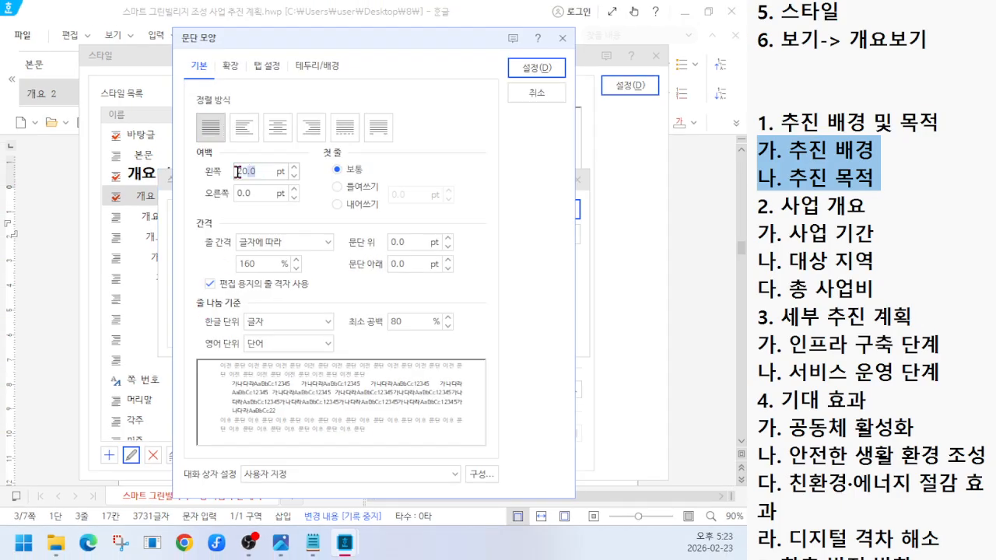
text(10)
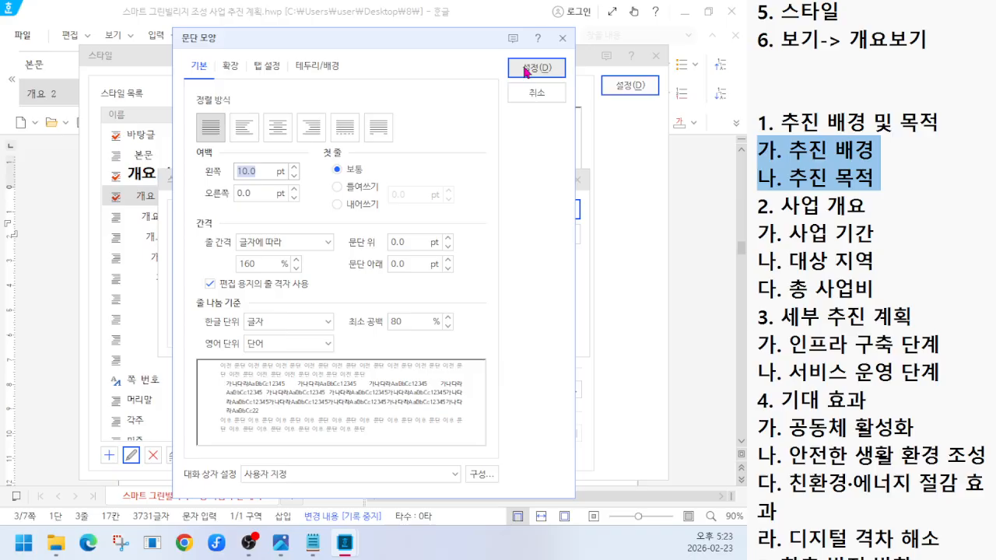
click(536, 77)
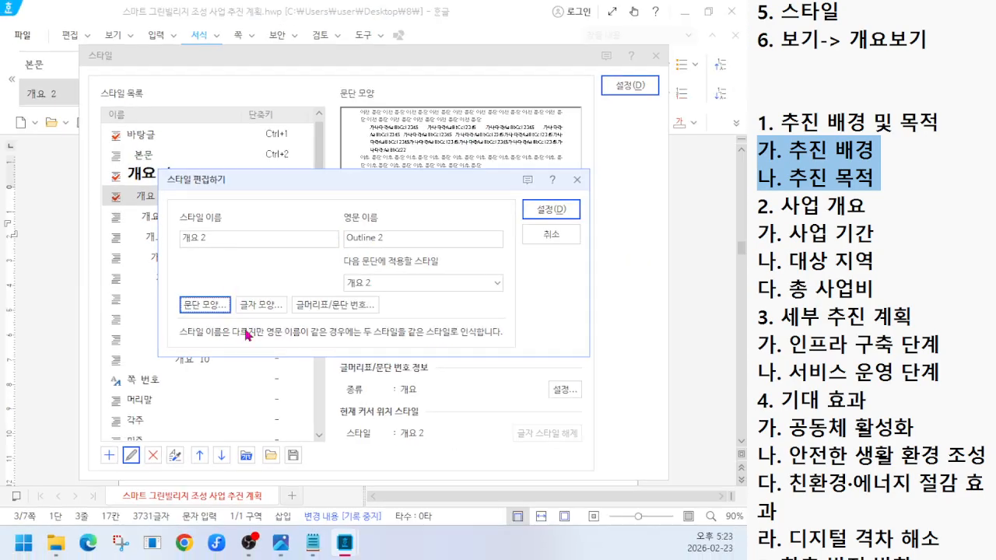
Step: Set the 개요 2 style's character size to 14 pt and its font to 맑은 고딕
click(278, 309)
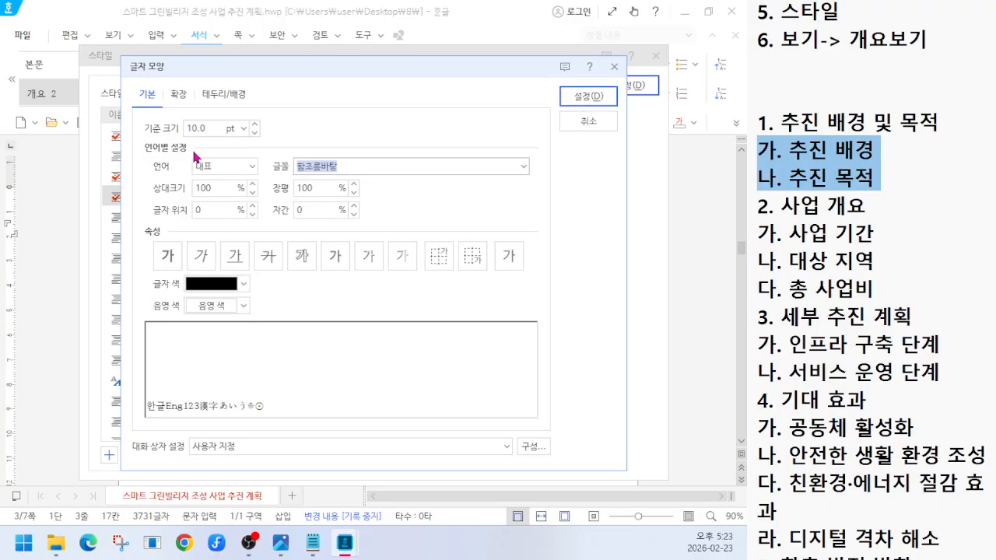
click(255, 124)
click(254, 125)
click(255, 125)
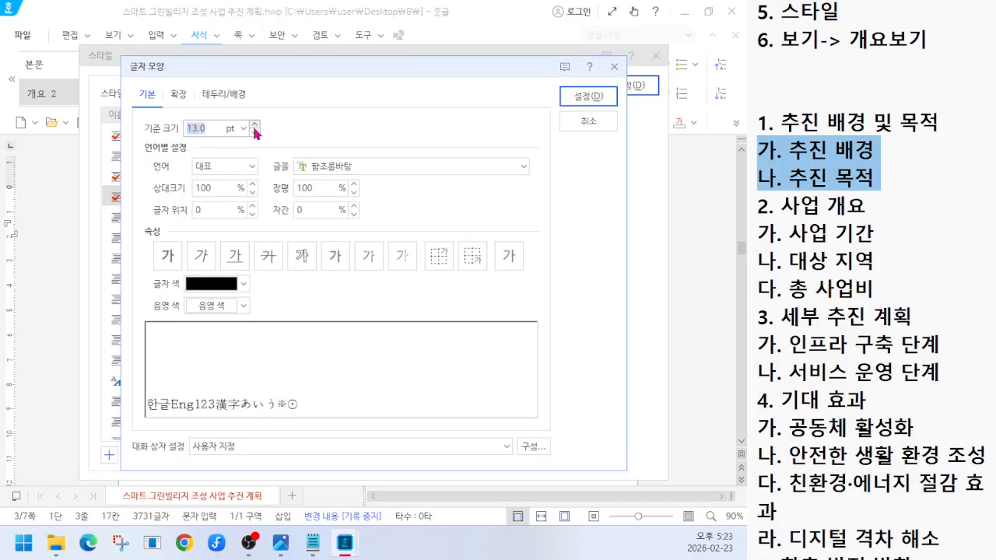
click(254, 125)
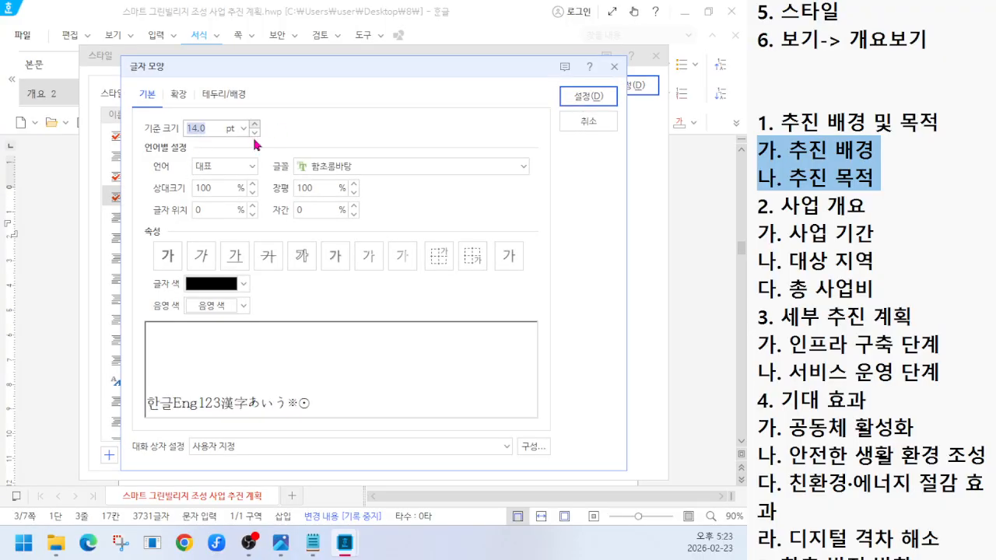
click(523, 166)
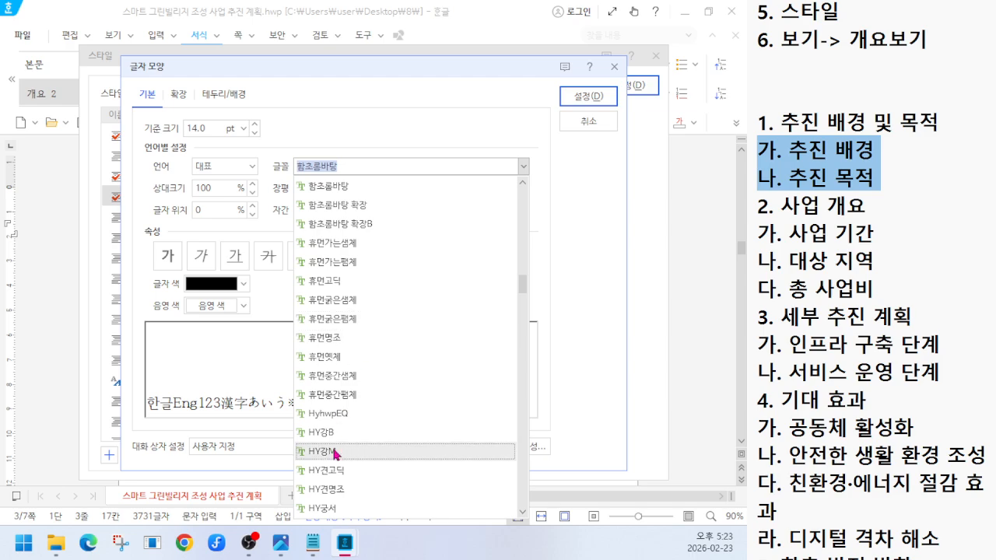
scroll(354, 344, up, 2)
scroll(354, 345, up, 15)
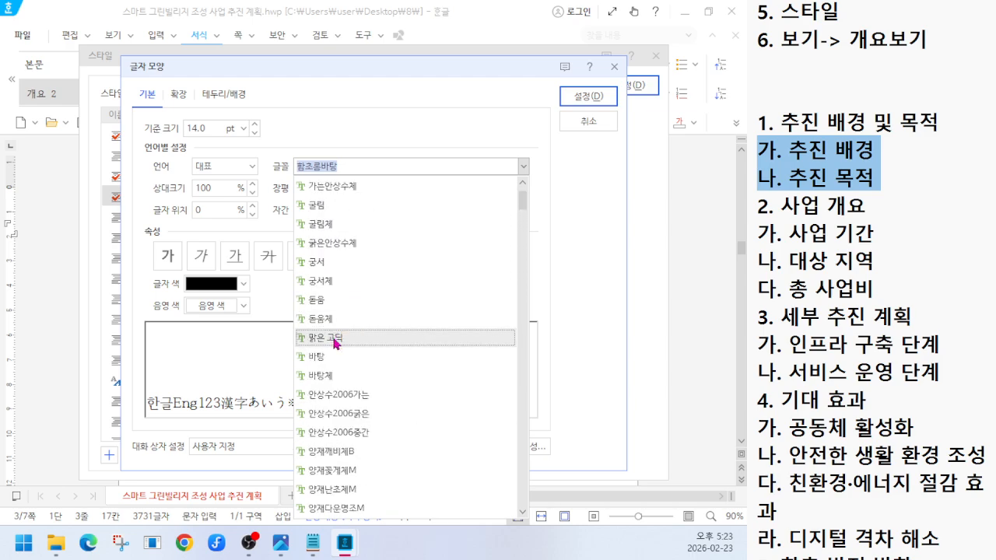
click(316, 339)
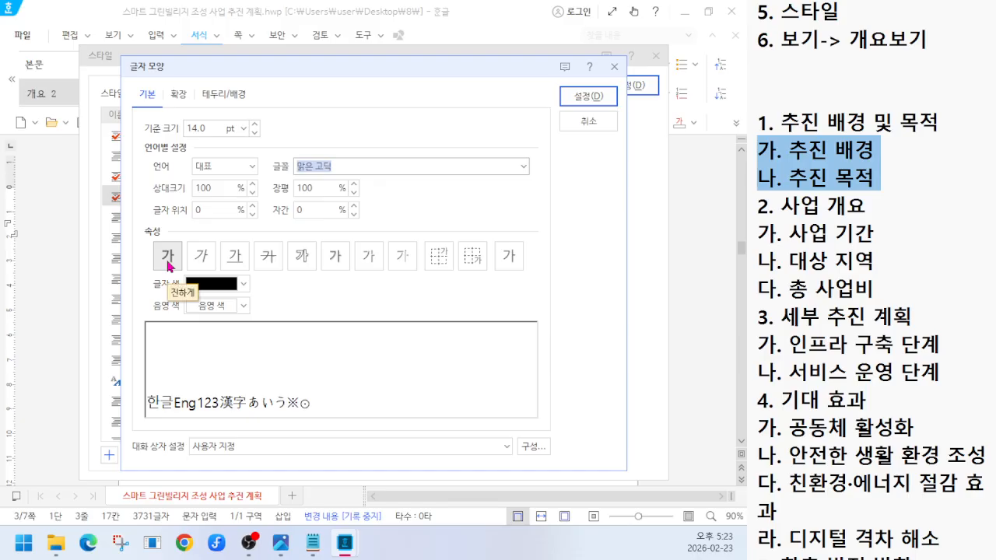
Step: Make the 개요 2 style's text bold with a light yellow shading colour and save the style changes
click(169, 257)
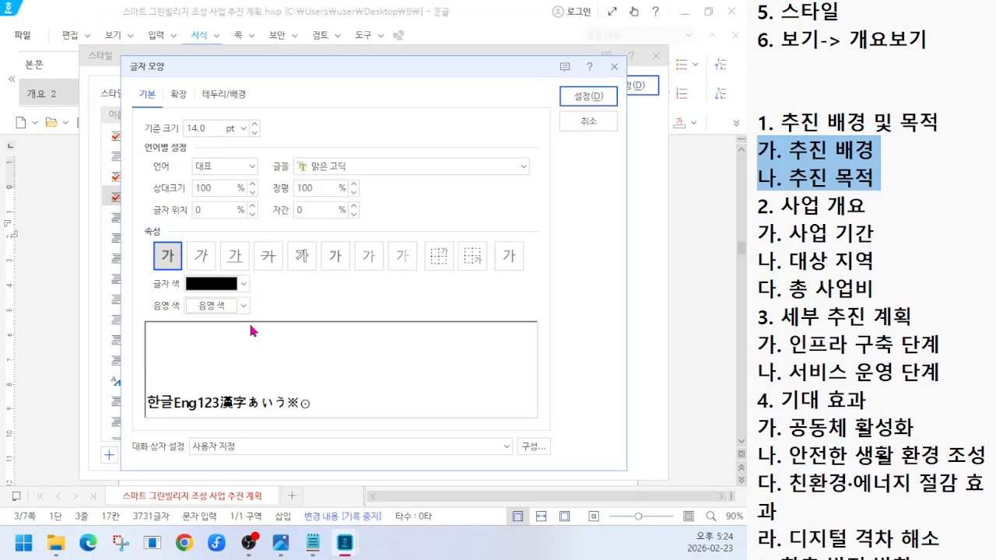
click(222, 306)
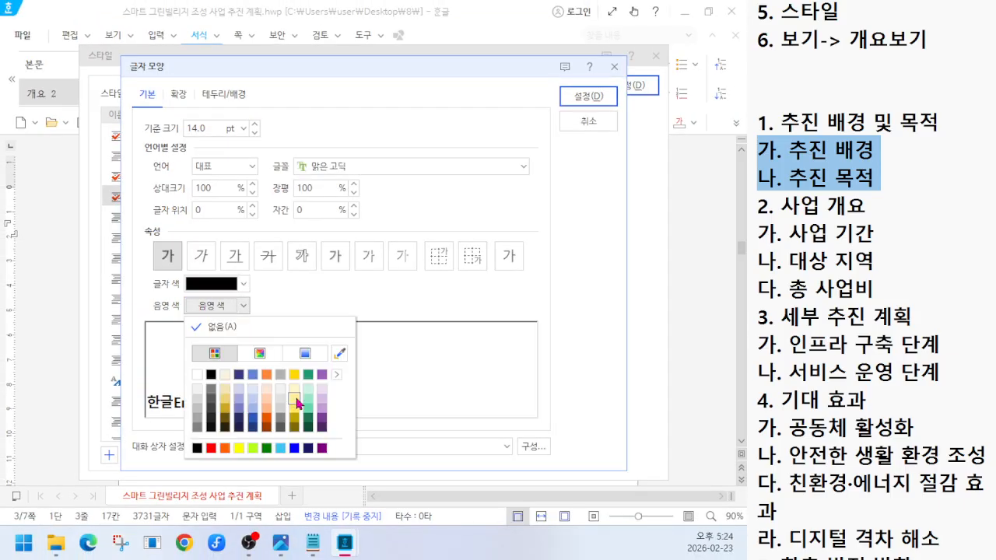
click(294, 399)
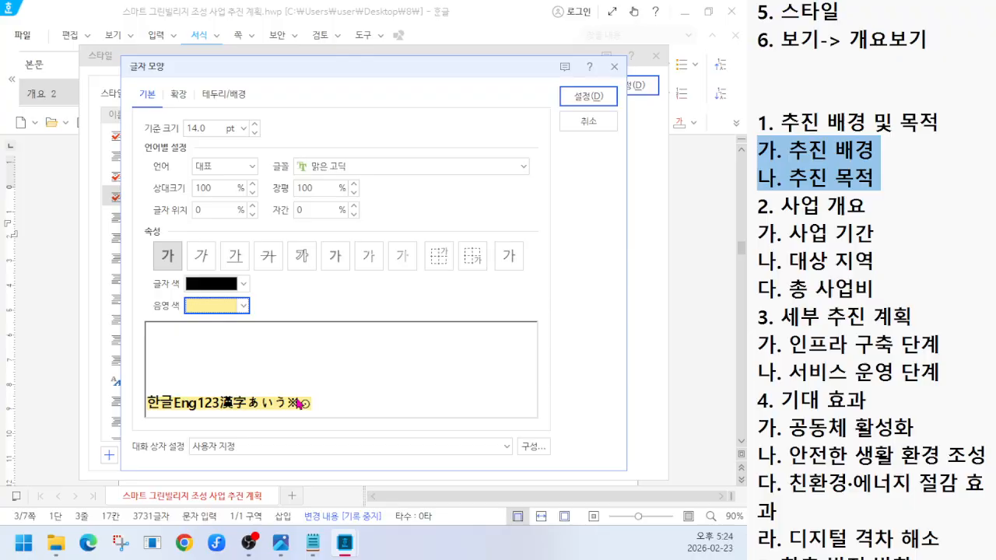
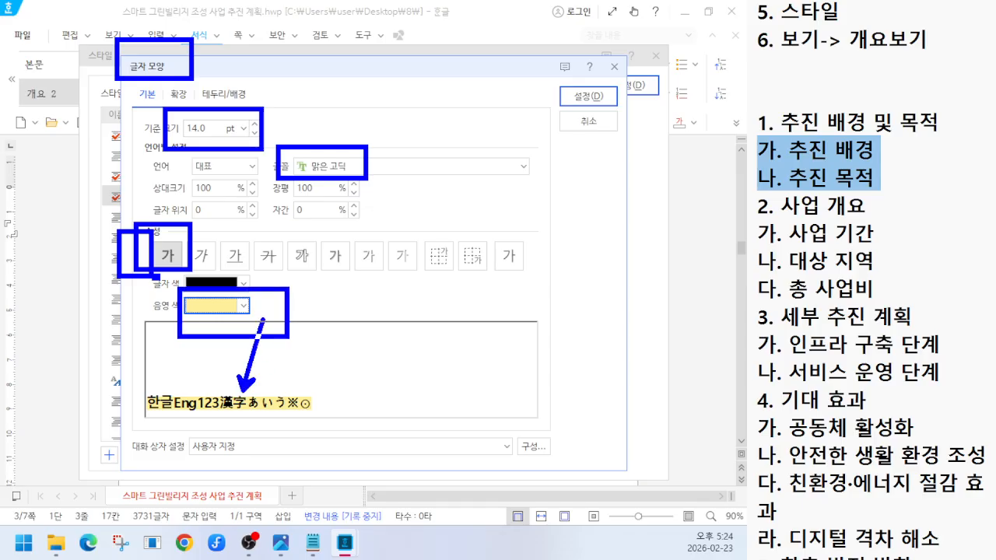
click(588, 96)
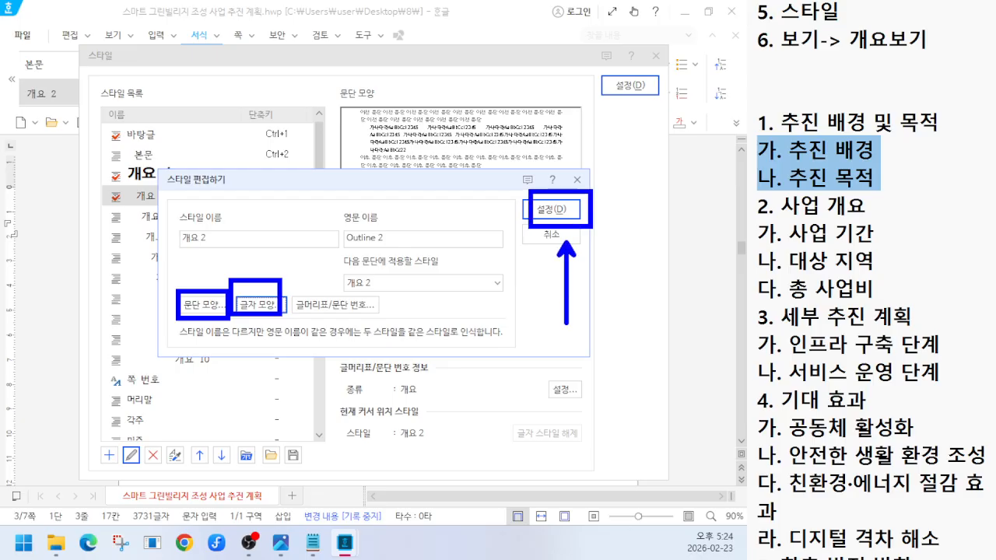
click(555, 212)
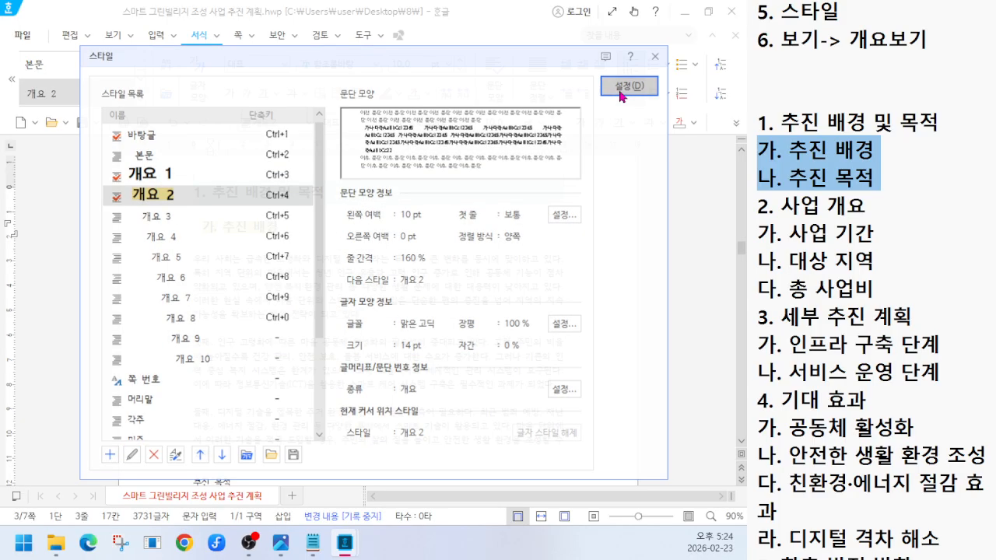
click(624, 90)
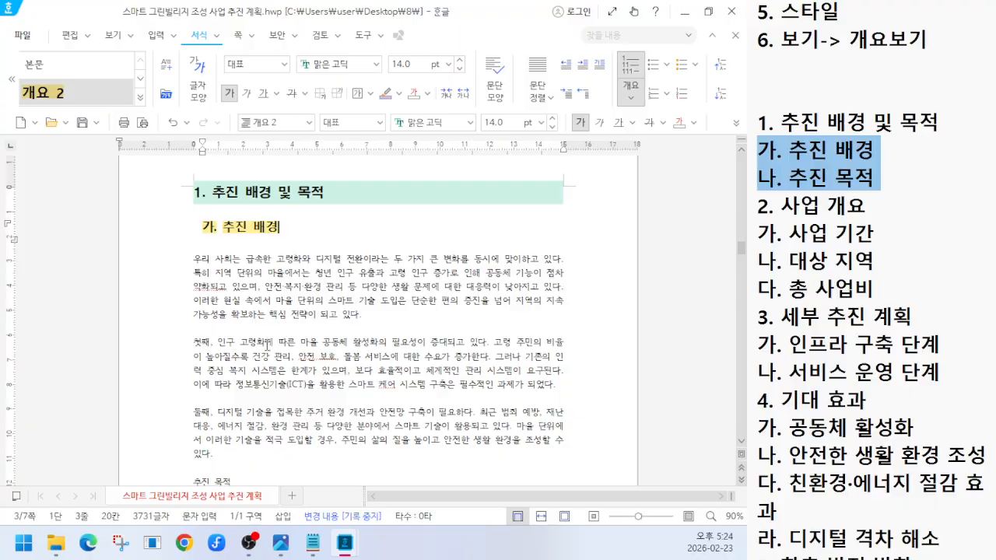
Step: Apply the 개요 2 style to the 추진 목적 subheading under 1. 추진 배경 및 목적
scroll(258, 385, down, 2)
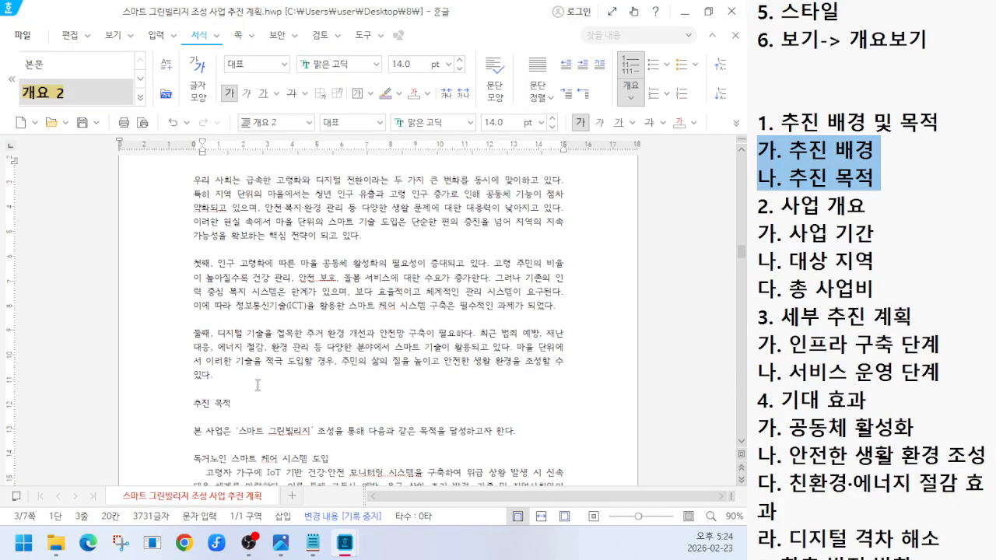
drag(250, 403, 190, 404)
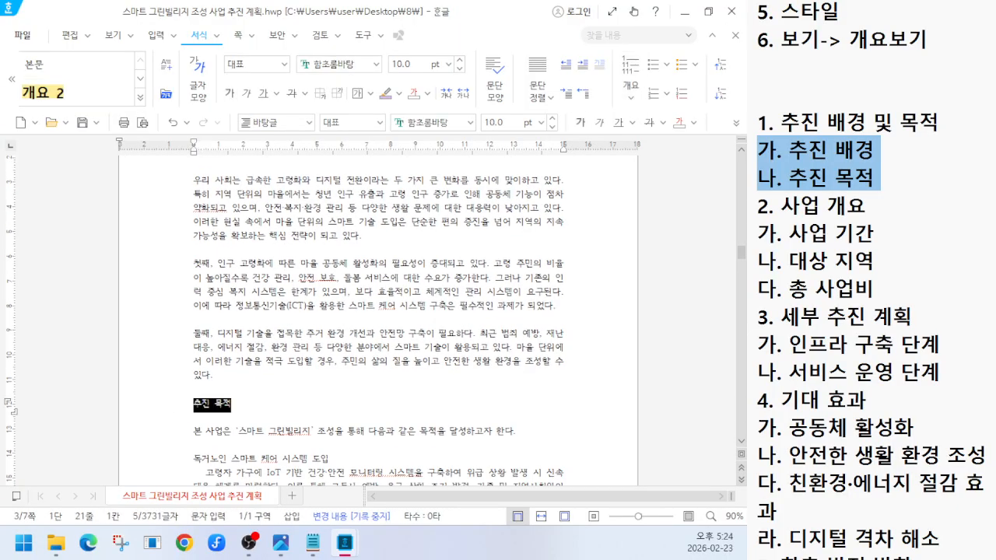
click(309, 123)
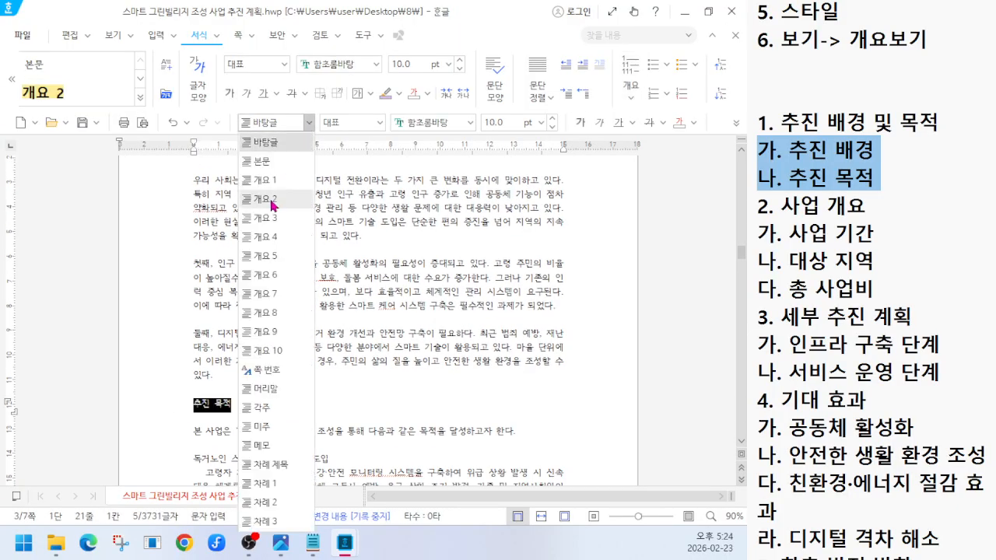
click(263, 201)
click(296, 414)
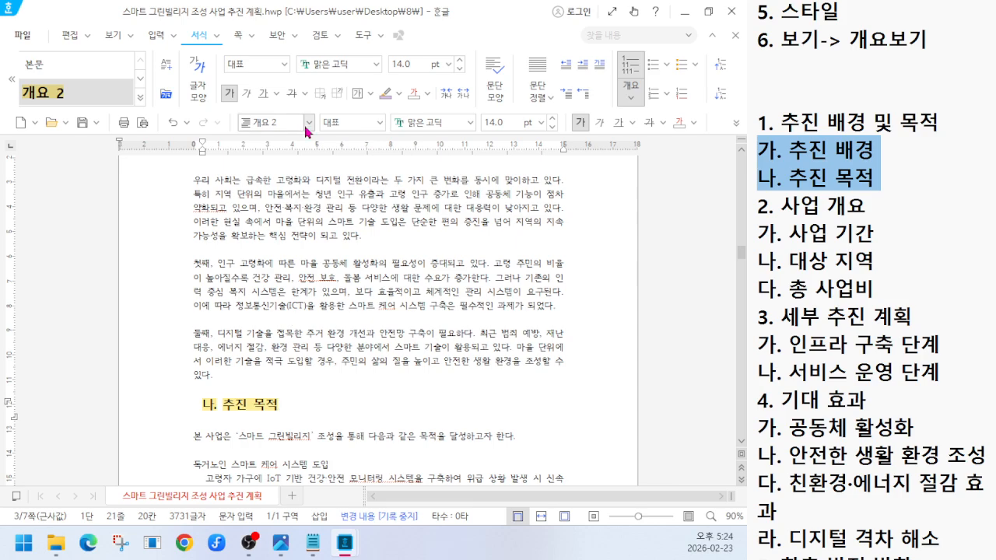
key(ctrl+2)
drag(185, 378, 293, 413)
drag(231, 112, 329, 148)
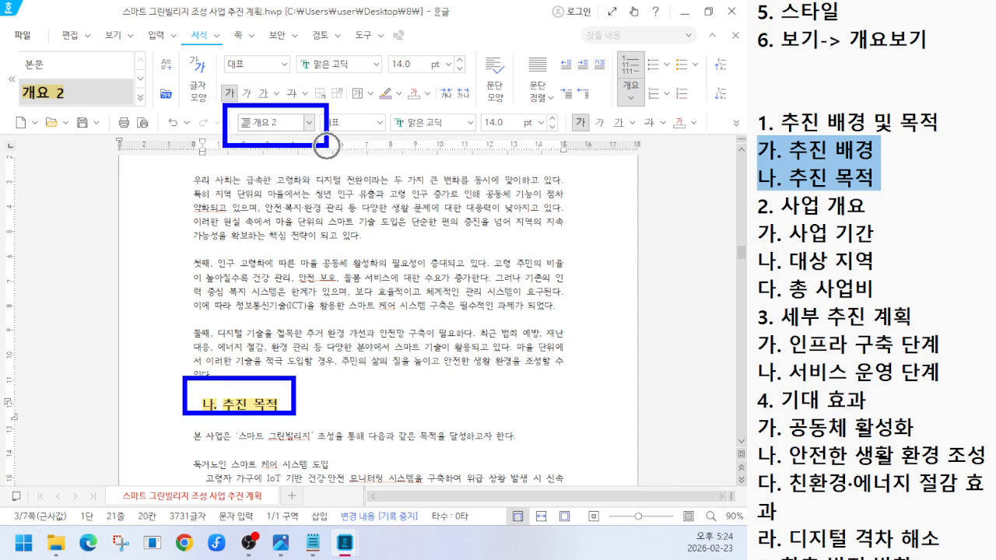
key(Escape)
click(309, 123)
key(ctrl+1)
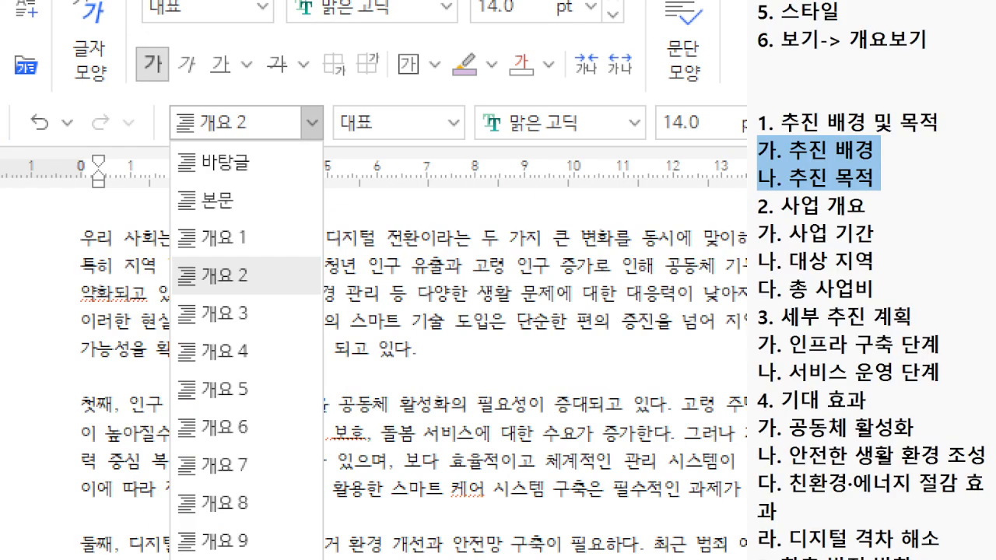
click(308, 123)
mouse_move(154, 93)
mouse_down()
mouse_move(218, 102)
mouse_move(400, 169)
mouse_up()
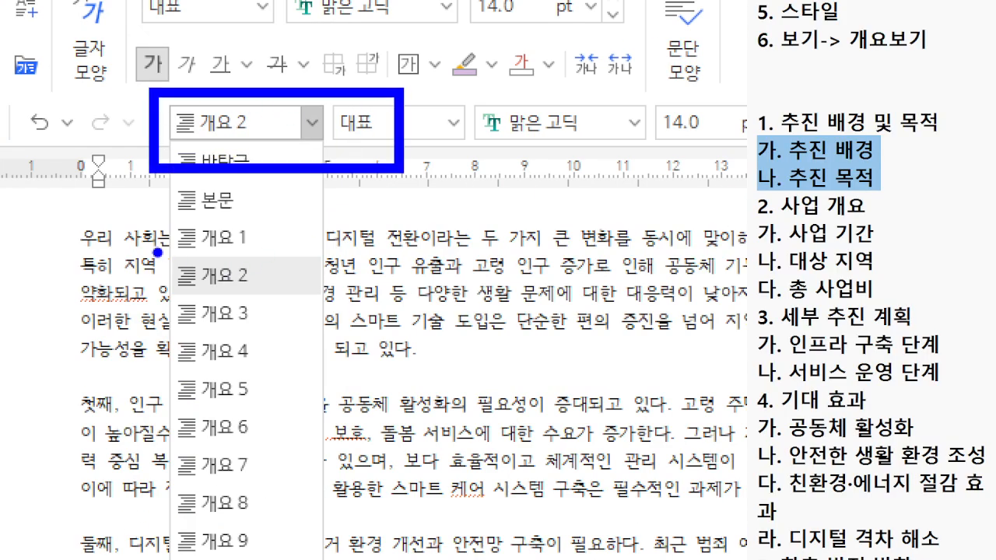
drag(166, 251, 311, 304)
drag(277, 339, 327, 456)
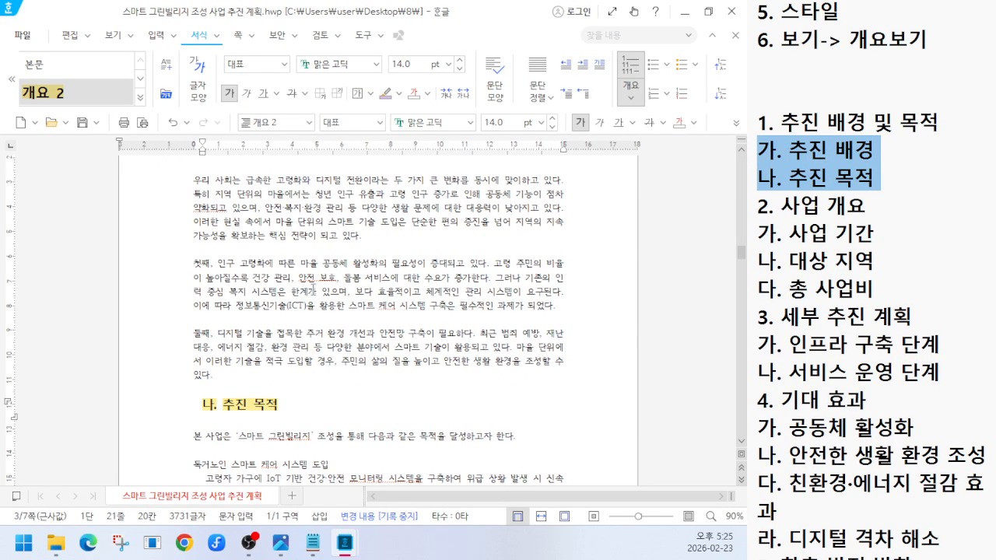
Step: Highlight the 사업 기간, 대상 지역 and 총 사업비 lines under 2. 사업 개요 in the reference outline notes
scroll(311, 398, down, 5)
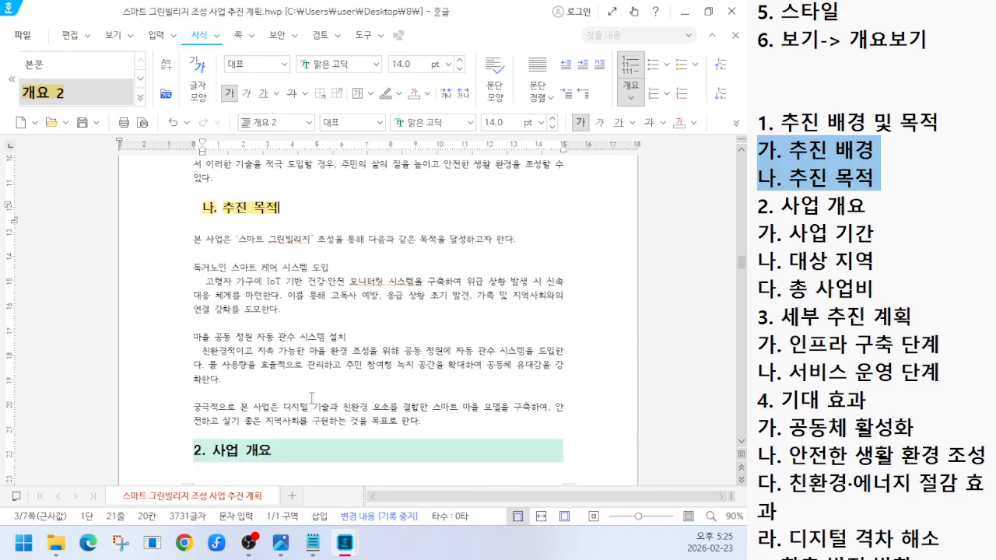
scroll(311, 398, up, 7)
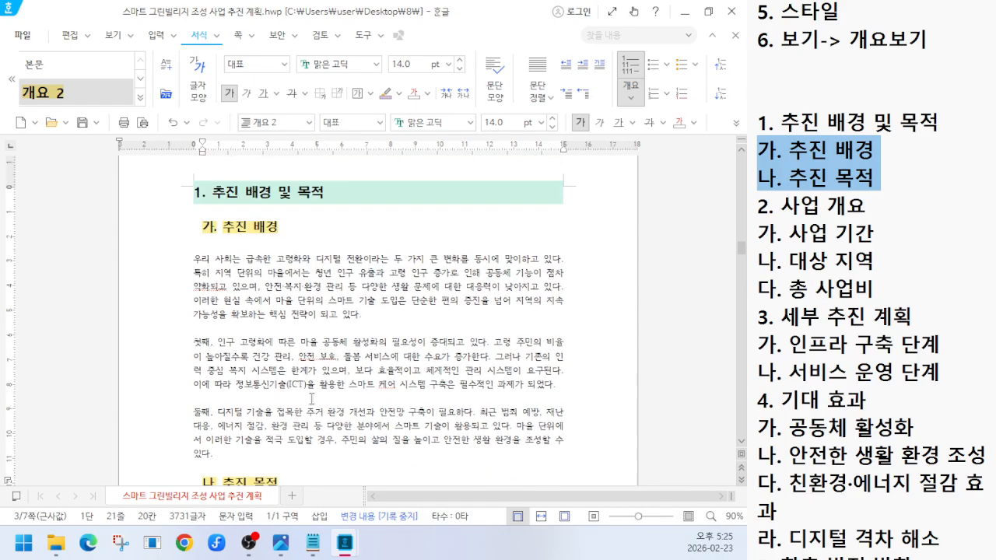
scroll(312, 398, down, 15)
scroll(311, 405, down, 5)
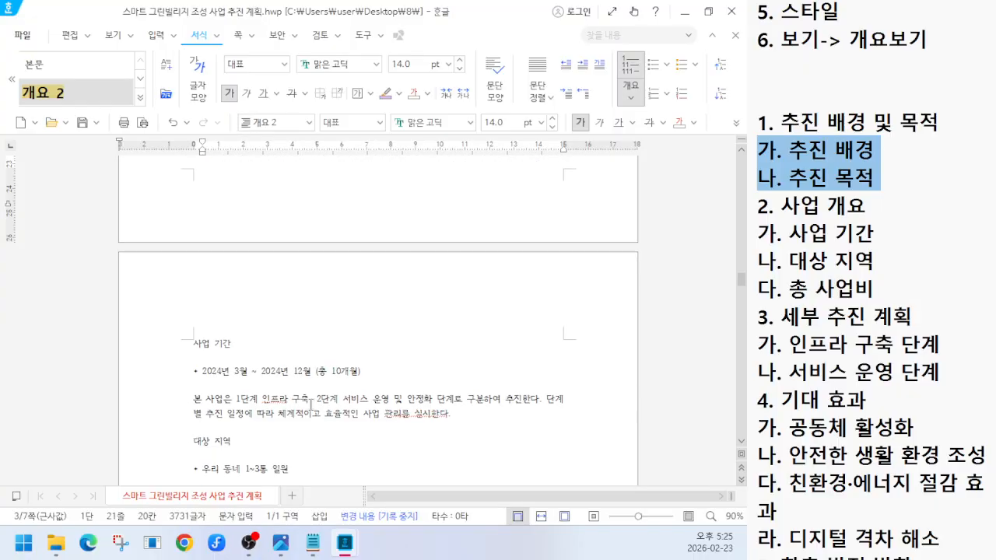
scroll(286, 396, up, 5)
drag(781, 233, 884, 276)
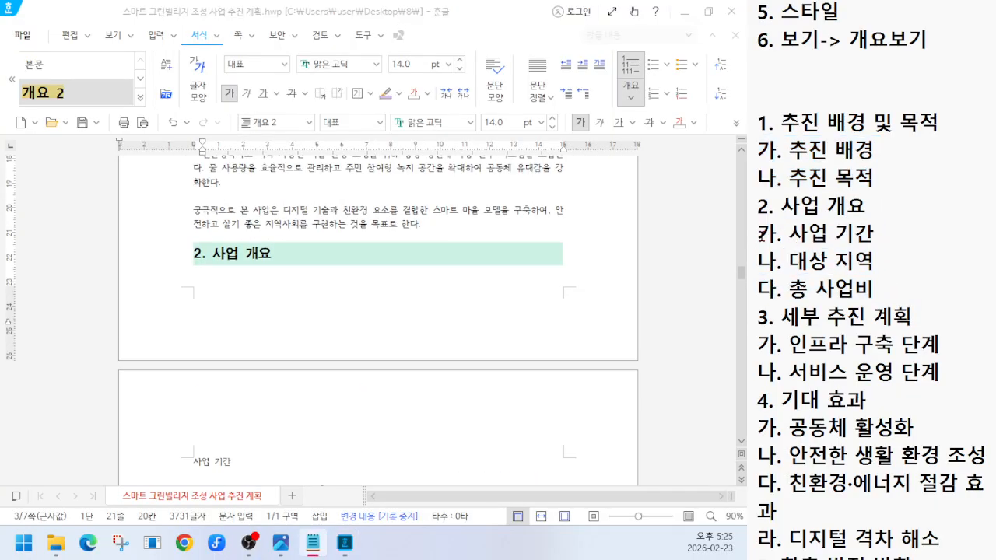
drag(761, 233, 877, 284)
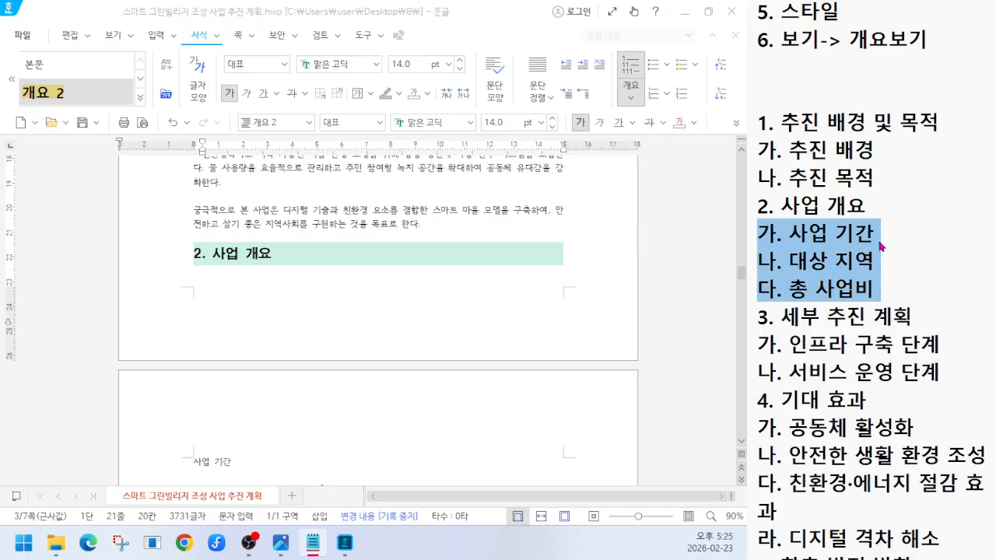
Step: Apply the 개요 2 style to the 사업 기간 subheading under 2. 사업 개요
scroll(276, 436, down, 3)
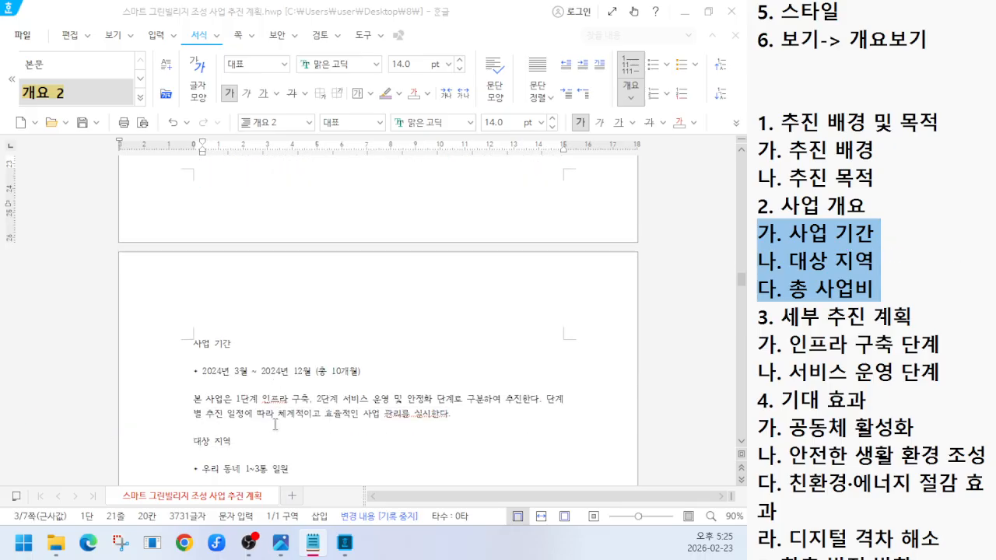
click(178, 359)
click(310, 122)
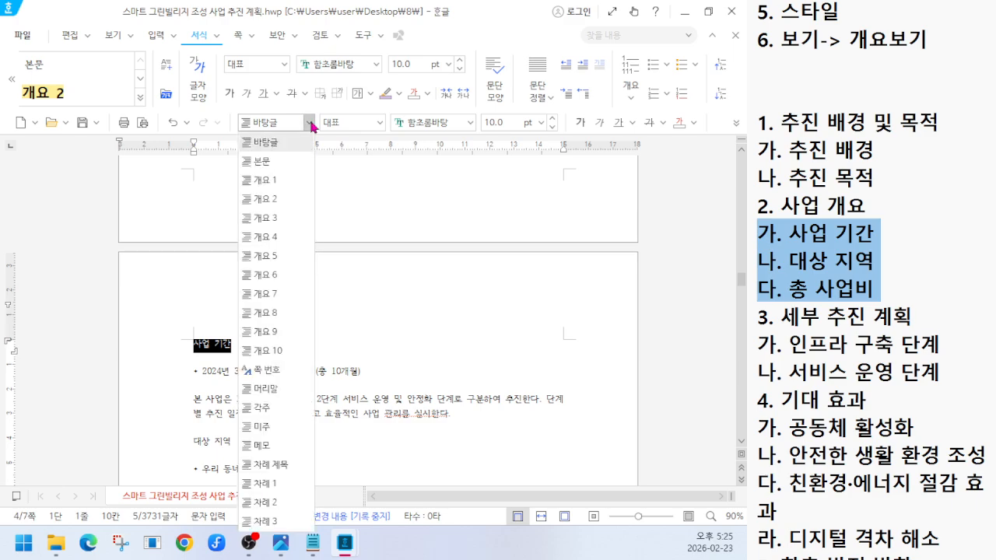
click(279, 199)
Step: Apply the 개요 2 style to the 대상 지역 subheading under 2. 사업 개요
scroll(274, 300, down, 4)
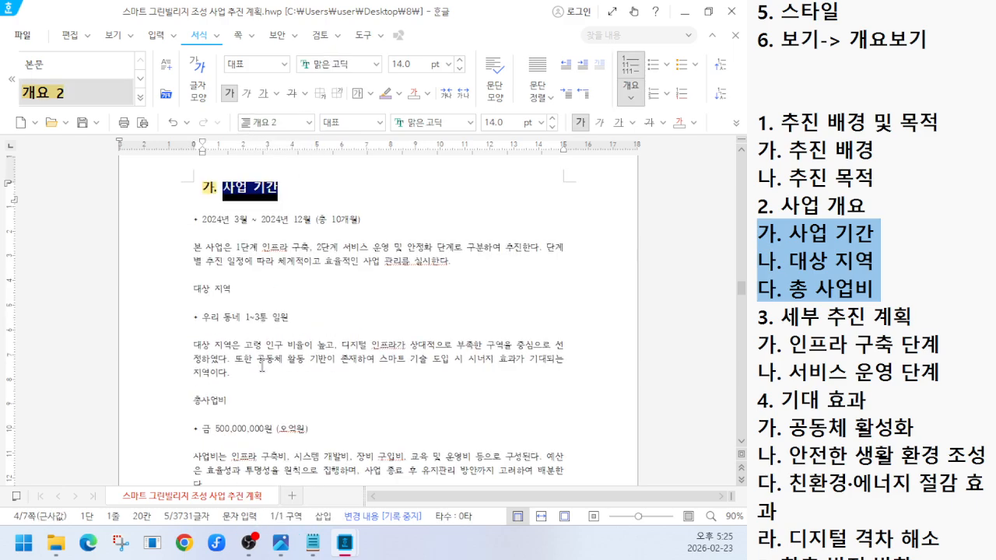
click(170, 303)
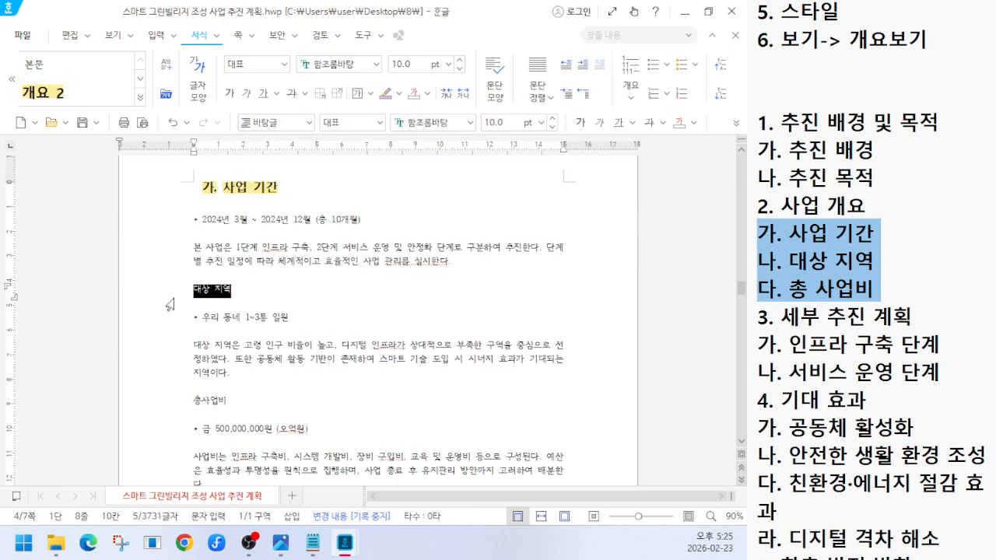
click(276, 122)
click(274, 201)
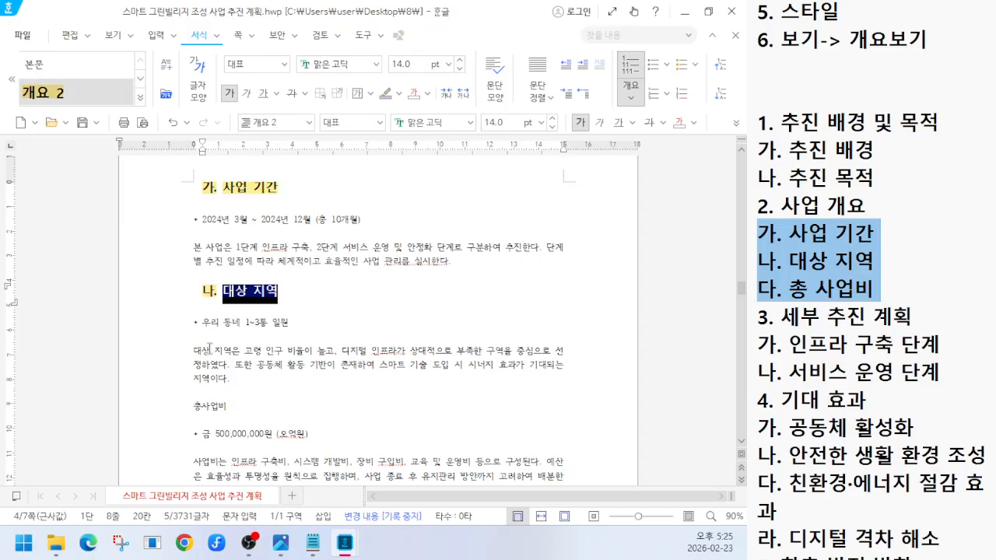
Step: Apply the 개요 2 style to the 총사업비 subheading and review the subheadings under 2. 사업 개요
scroll(209, 348, down, 4)
click(174, 257)
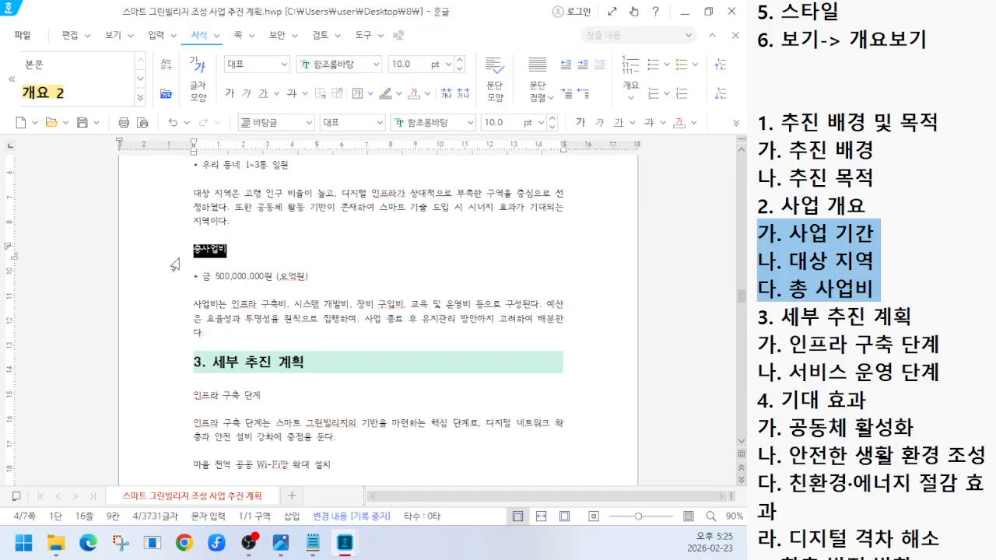
click(308, 122)
click(262, 199)
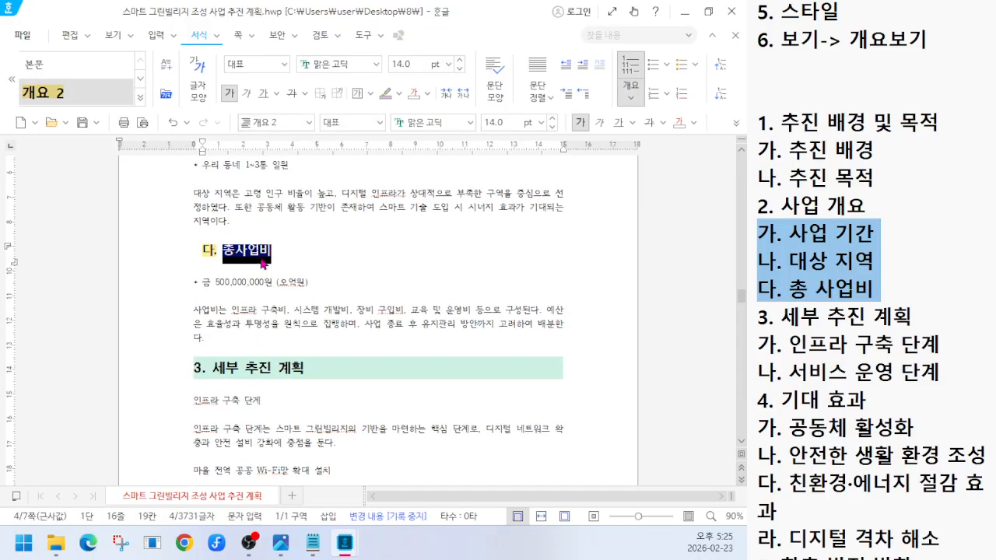
click(289, 259)
scroll(465, 293, up, 4)
scroll(465, 292, up, 6)
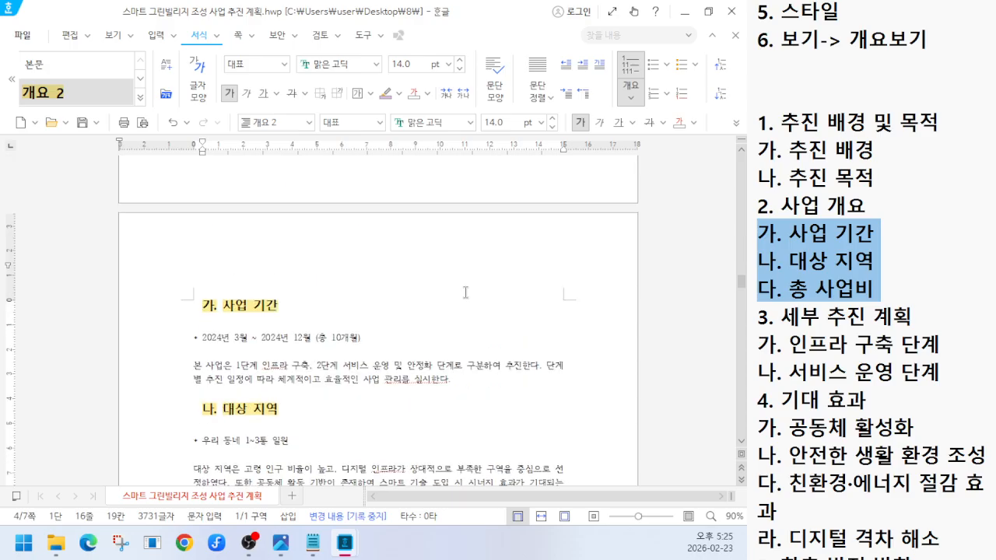
scroll(250, 244, down, 4)
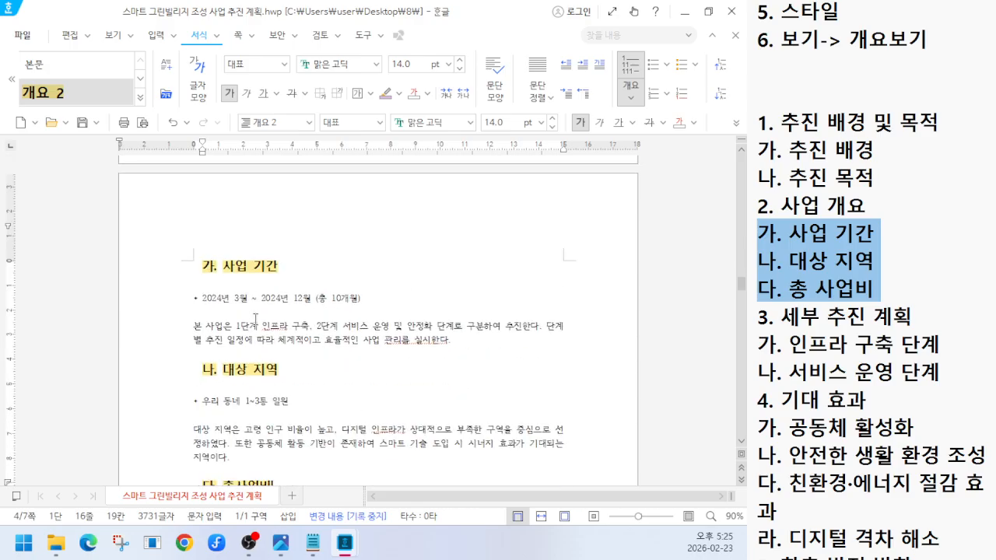
scroll(262, 348, down, 4)
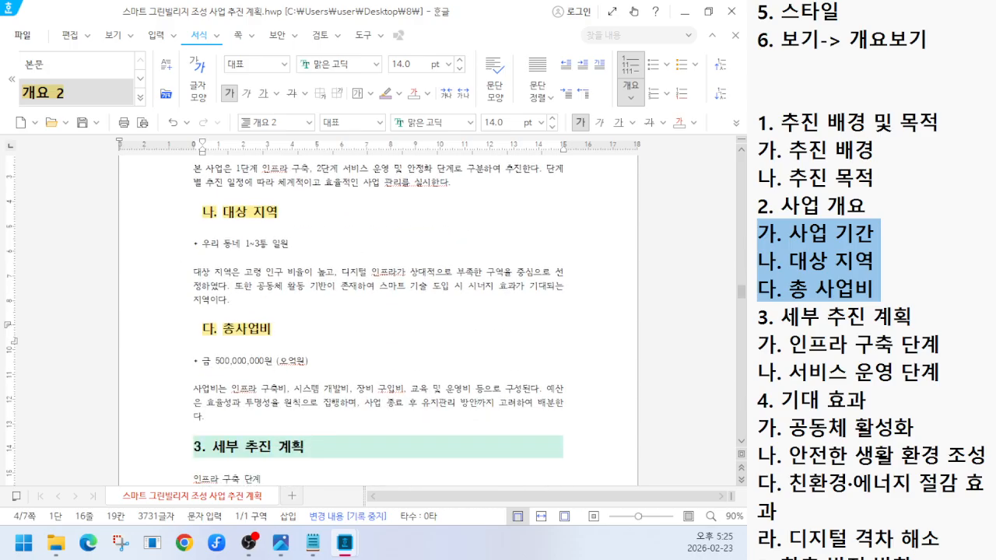
Step: Highlight the two 3. 세부 추진 계획 subheadings in the reference notes and apply the 개요 2 style to 인프라 구축 단계 in the document
drag(758, 333, 952, 379)
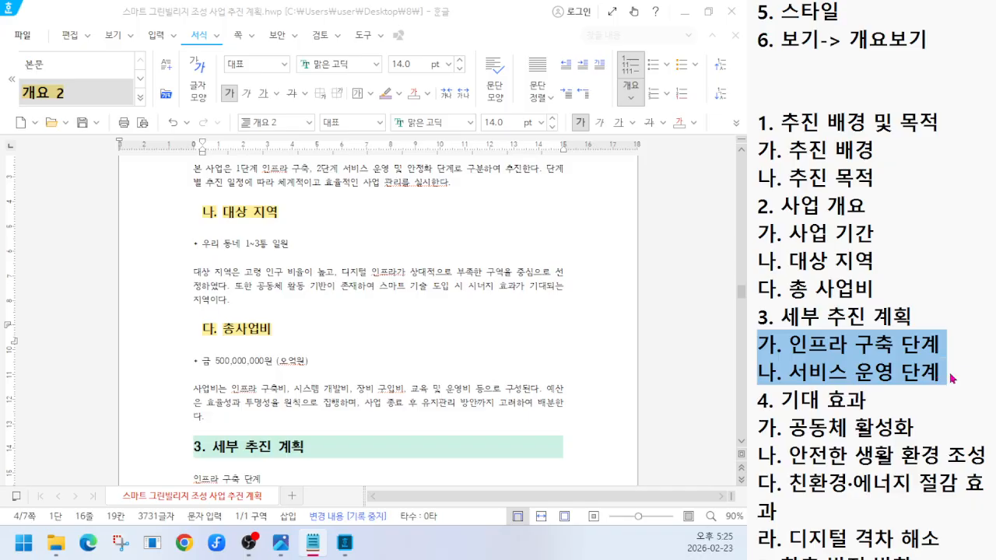
scroll(379, 347, down, 5)
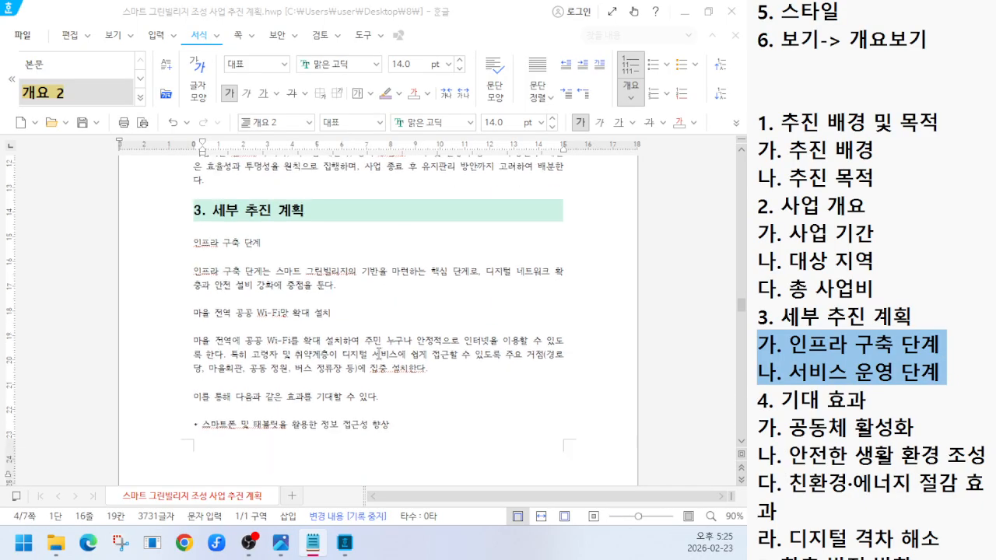
click(169, 250)
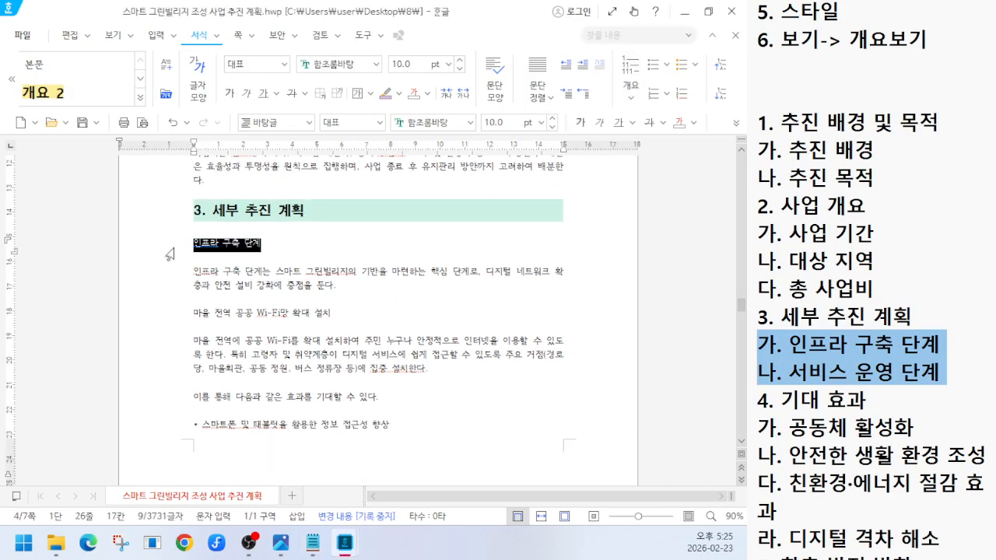
click(309, 122)
click(281, 204)
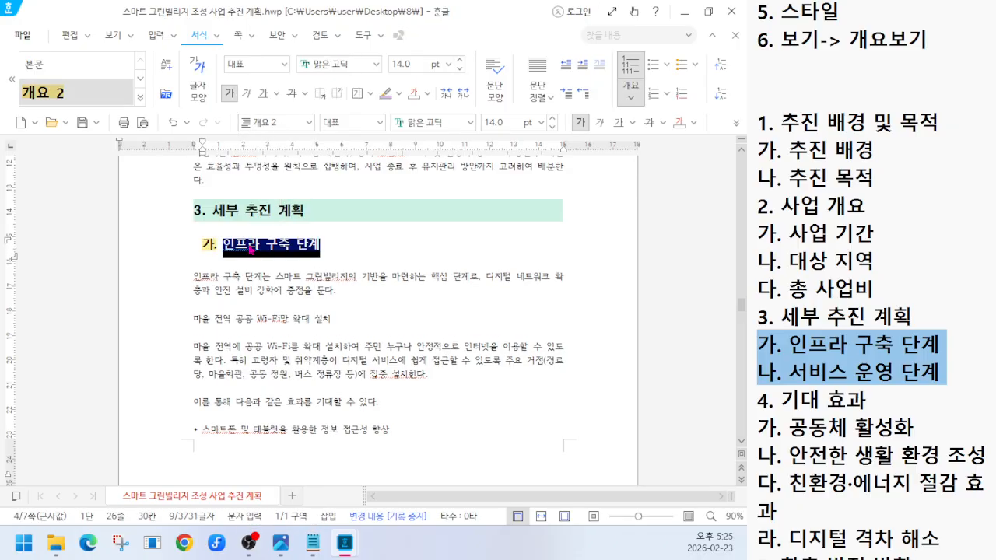
click(402, 243)
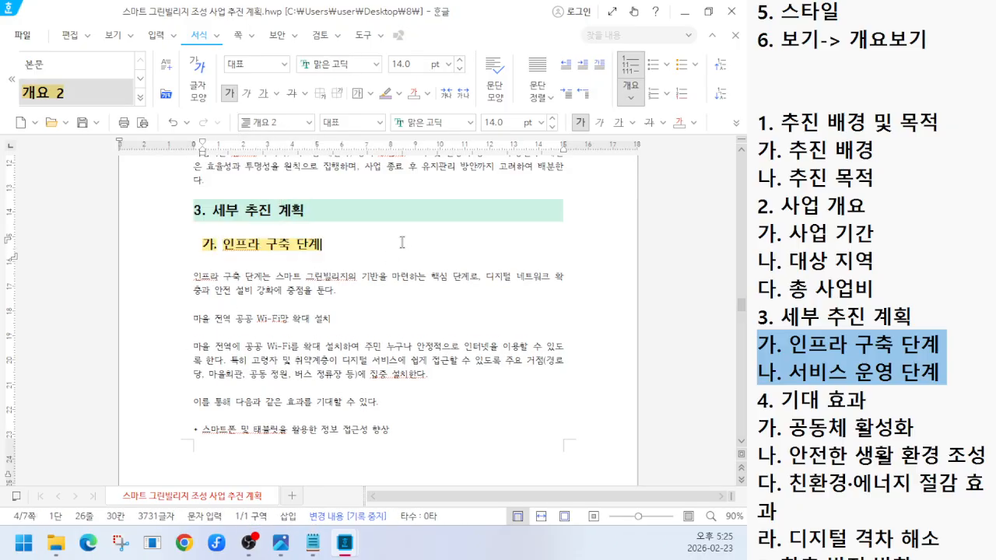
Step: Apply the 개요 2 style to the 서비스 운영 단계 subheading under 3. 세부 추진 계획
scroll(355, 248, down, 10)
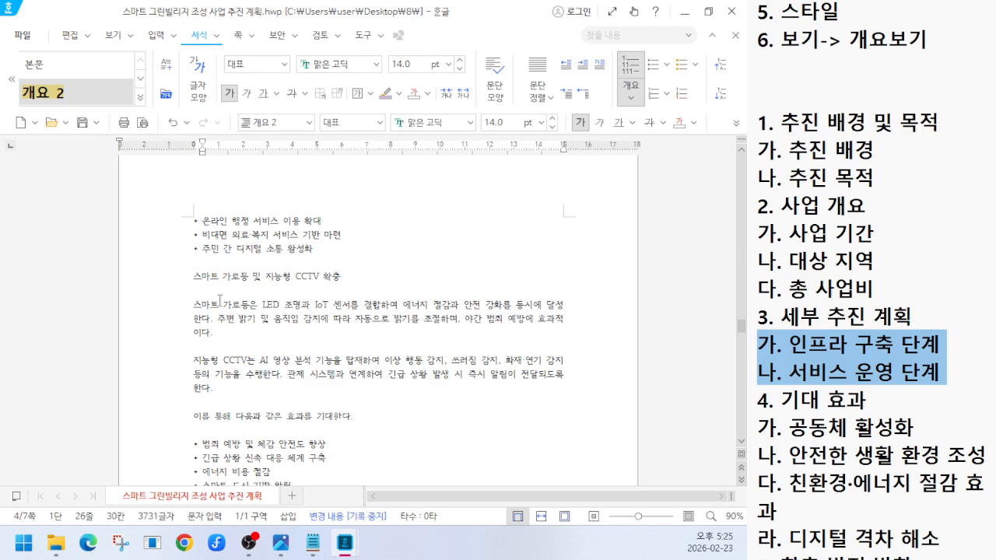
scroll(220, 299, down, 5)
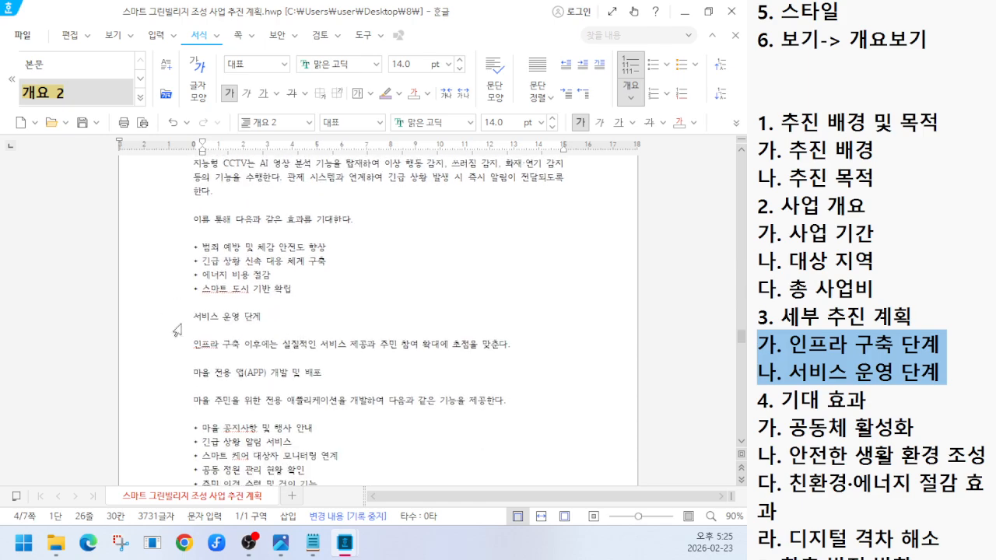
click(177, 330)
click(303, 123)
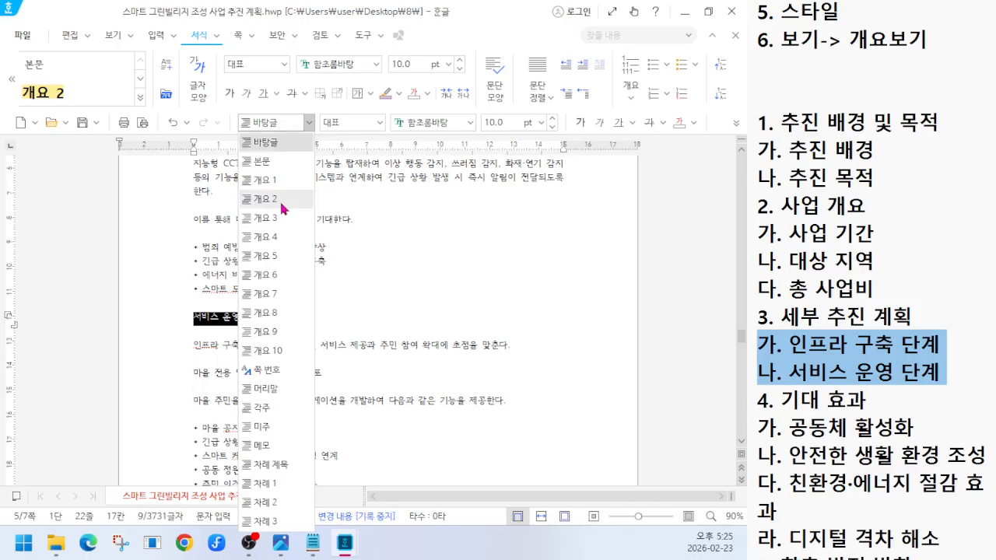
click(281, 204)
scroll(360, 314, down, 5)
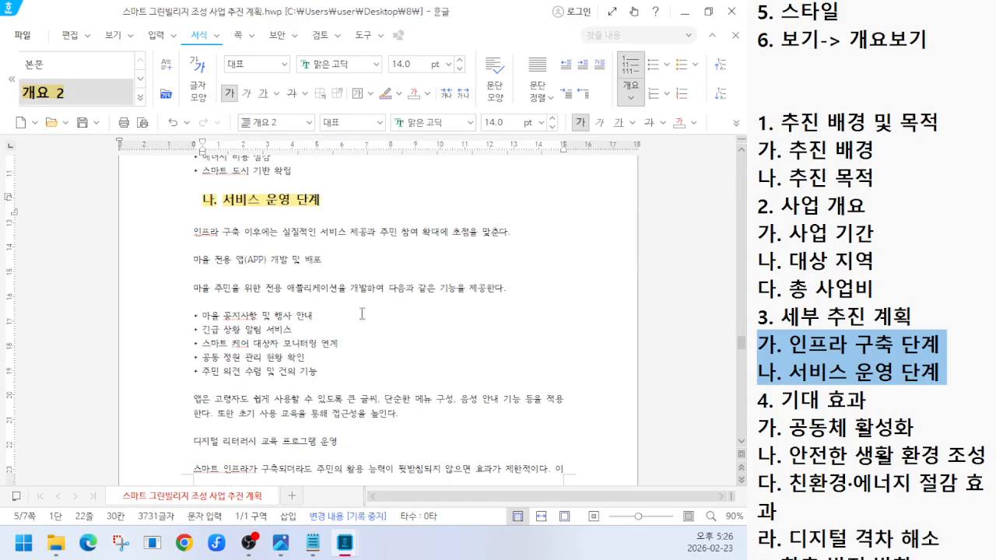
scroll(270, 259, up, 20)
scroll(270, 259, up, 2)
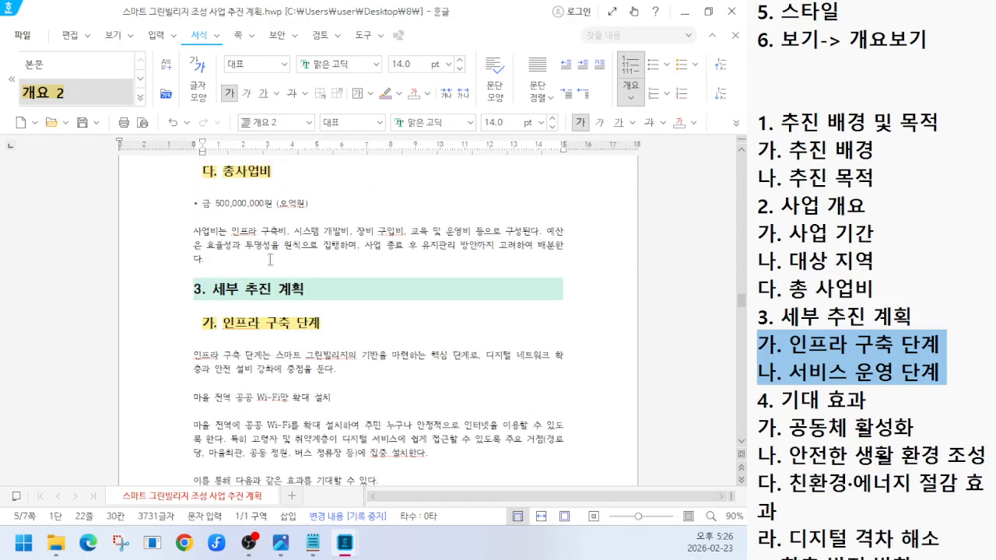
scroll(270, 259, down, 3)
scroll(270, 259, up, 2)
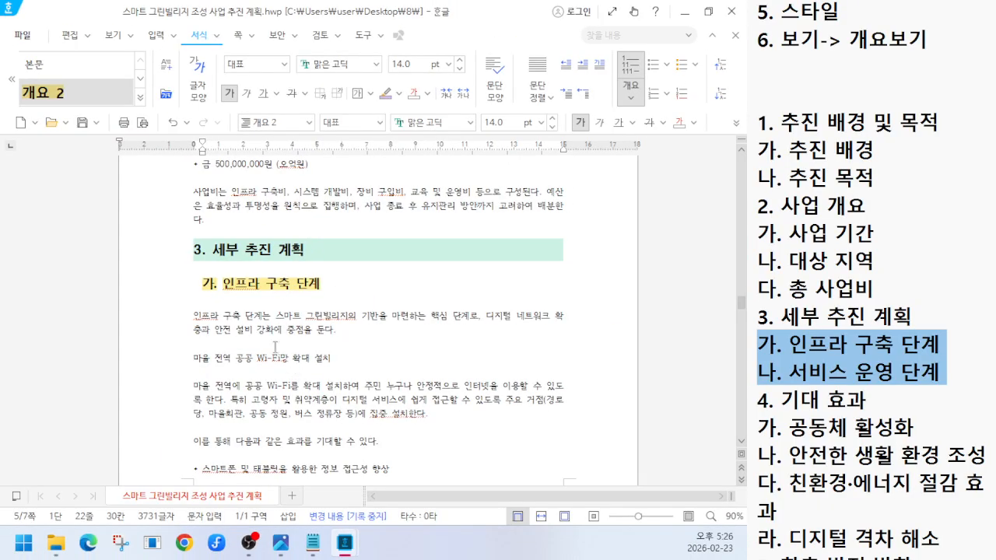
scroll(275, 347, down, 10)
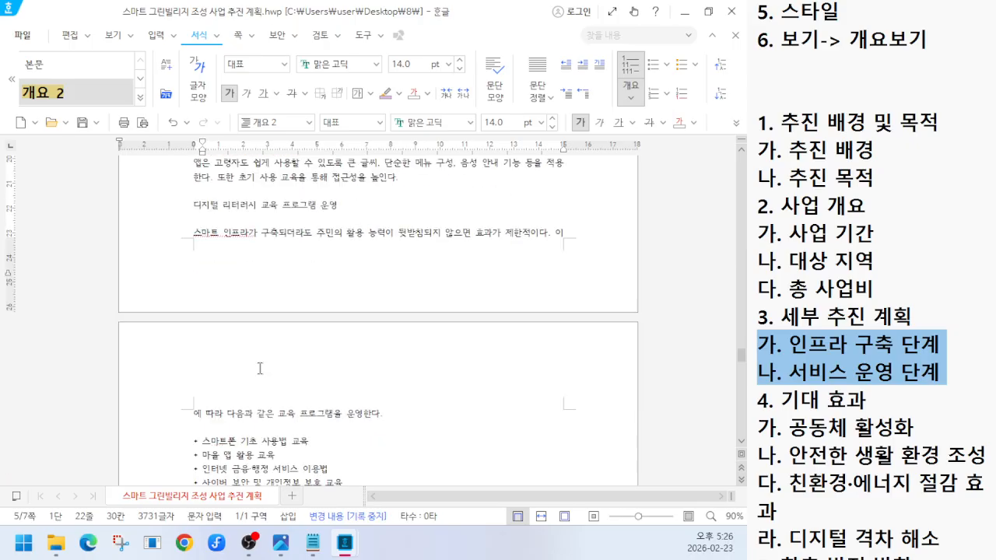
Step: Highlight the four subheadings under 4. 기대 효과 in the reference notes
scroll(259, 368, down, 8)
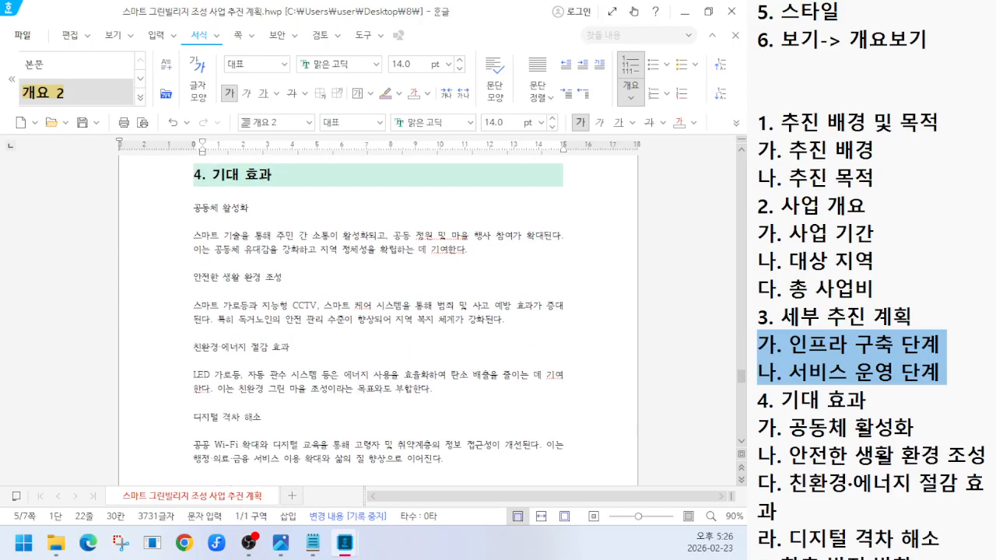
click(761, 403)
scroll(765, 350, down, 4)
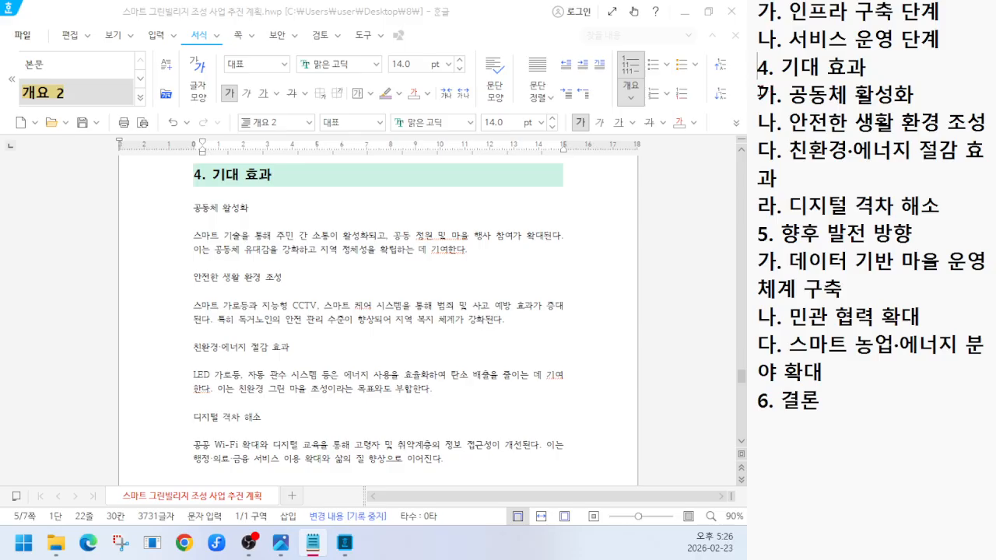
drag(759, 92, 993, 193)
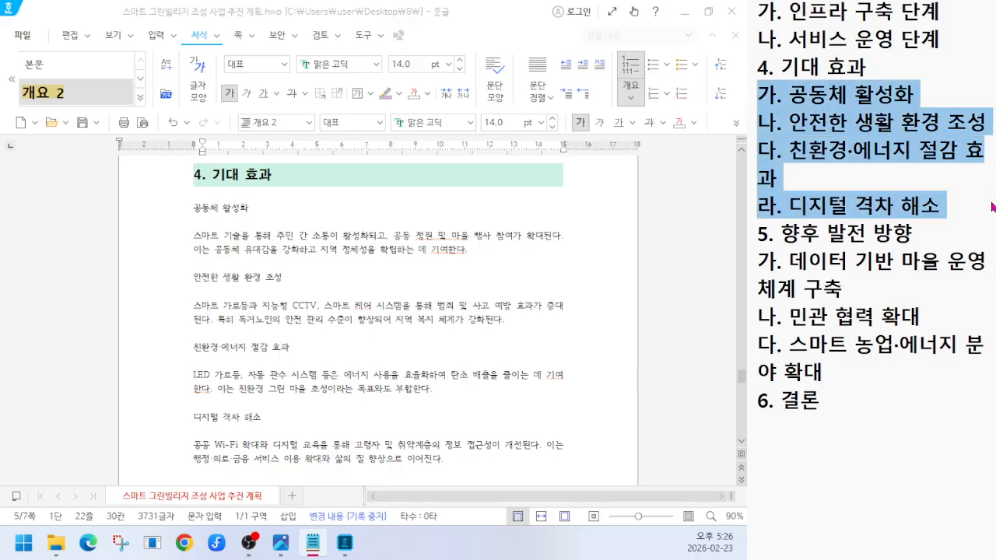
Step: Apply the 개요 2 style to the 공동체 활성화 subheading under 4. 기대 효과 in the document
click(171, 226)
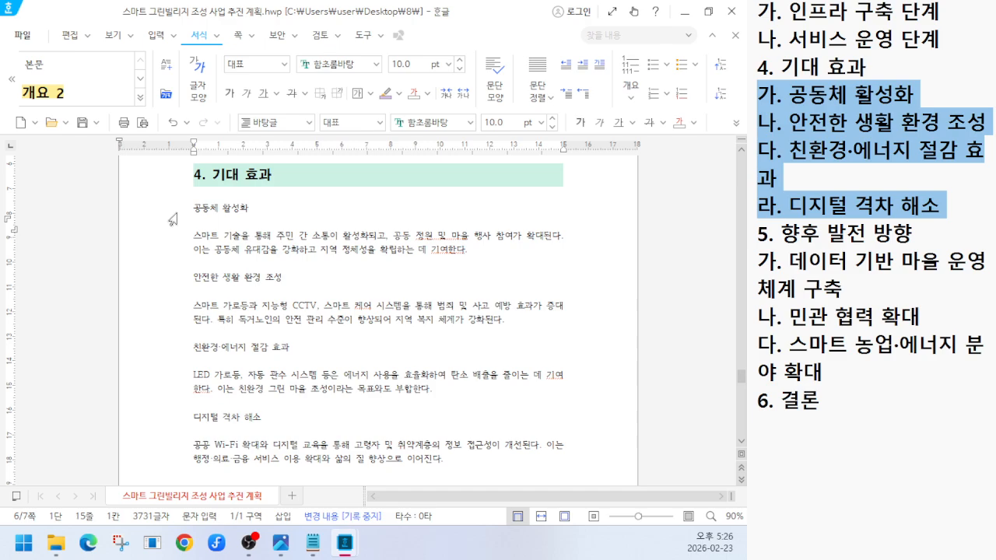
click(173, 220)
click(308, 123)
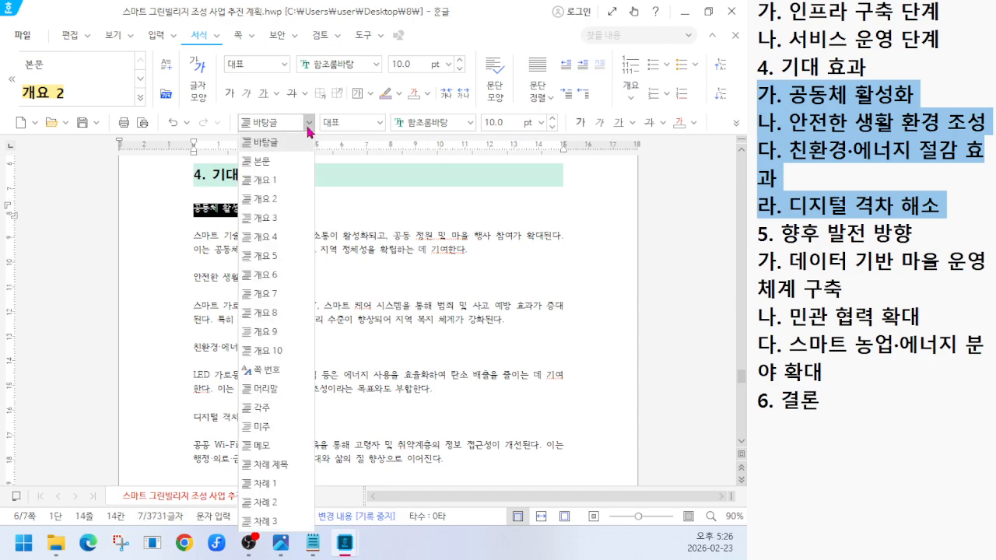
click(279, 199)
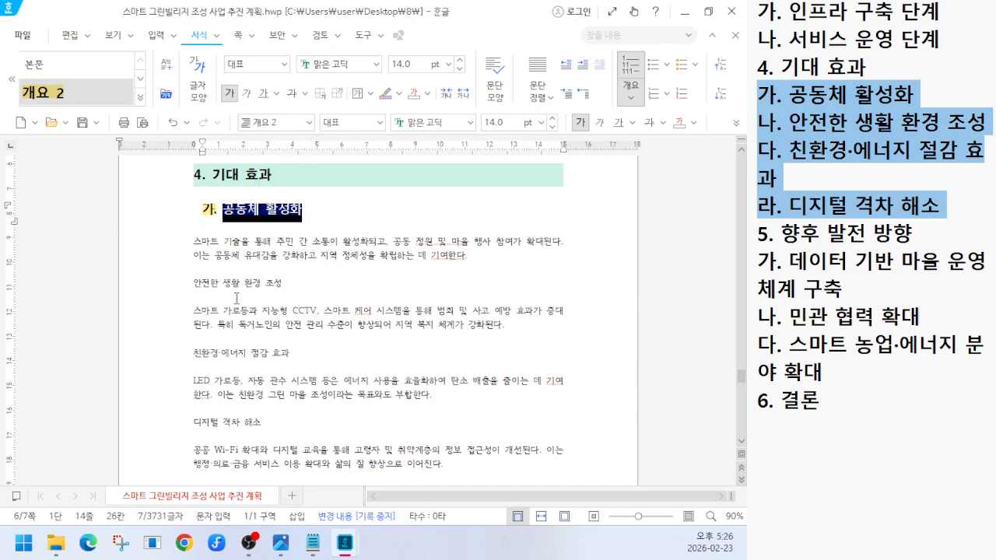
Step: Apply the 개요 2 style to the 안전한 생활 환경 조성 and 친환경·에너지 절감 효과 subheadings
scroll(237, 298, down, 1)
click(171, 243)
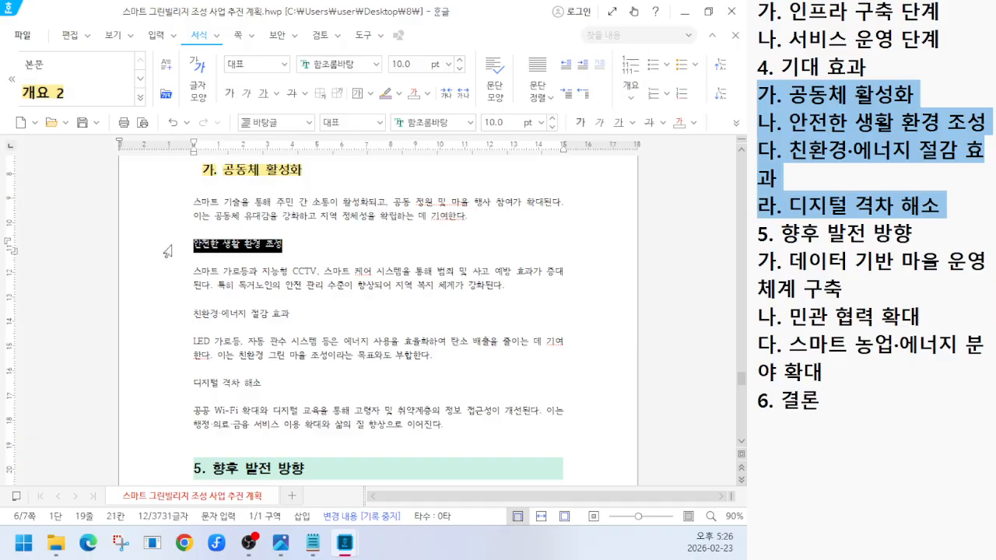
click(308, 123)
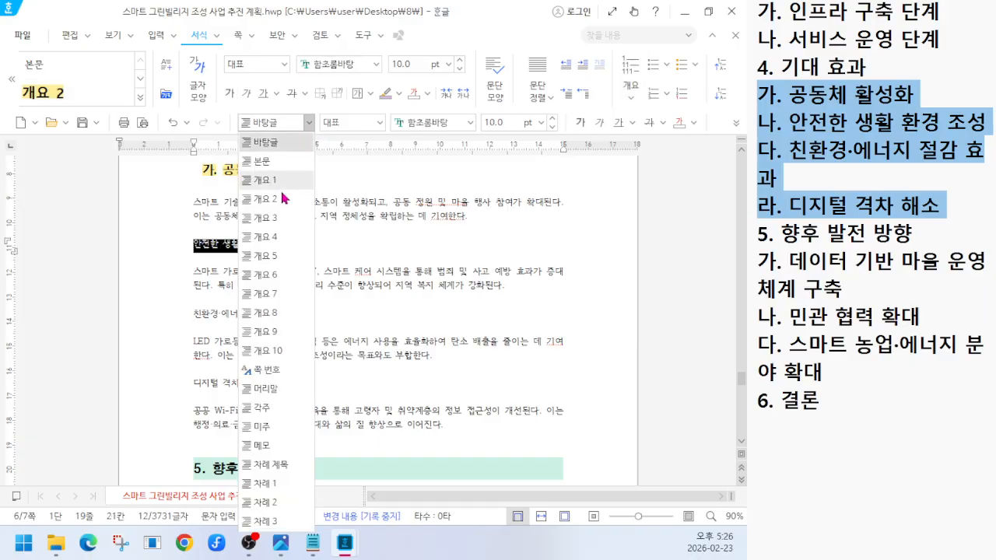
click(265, 199)
click(177, 325)
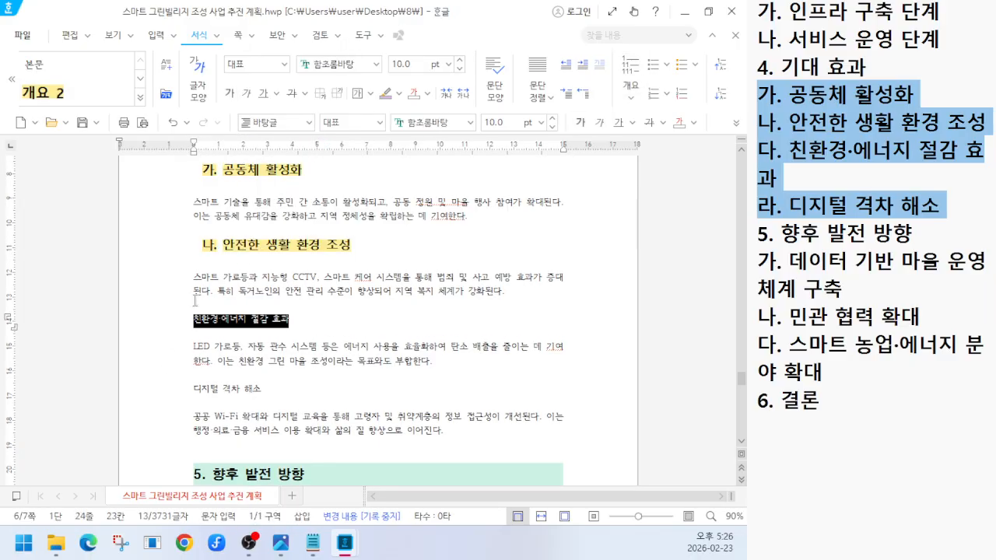
click(308, 123)
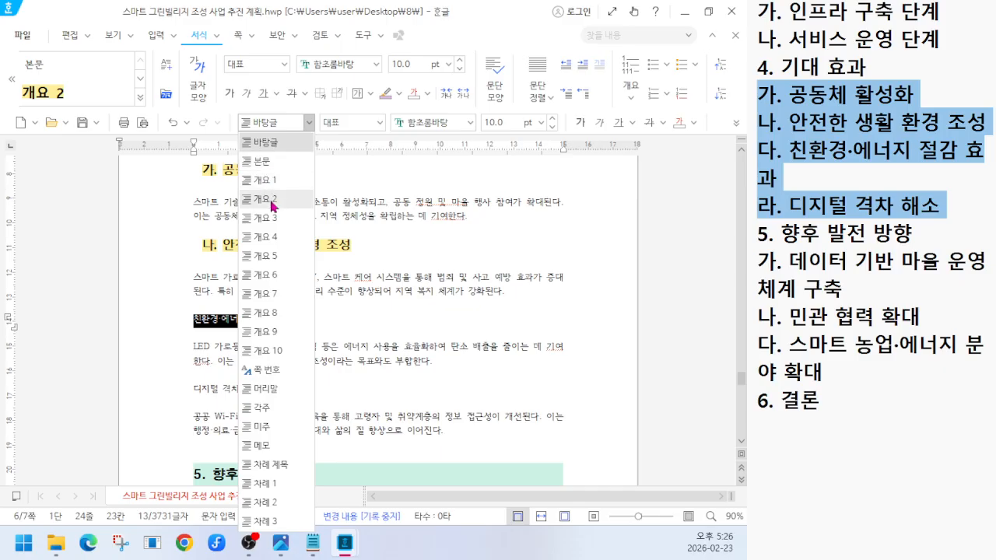
click(265, 199)
Step: Apply the 개요 2 style to the 디지털 격차 해소 subheading and review the subheadings under 4. 기대 효과
click(179, 399)
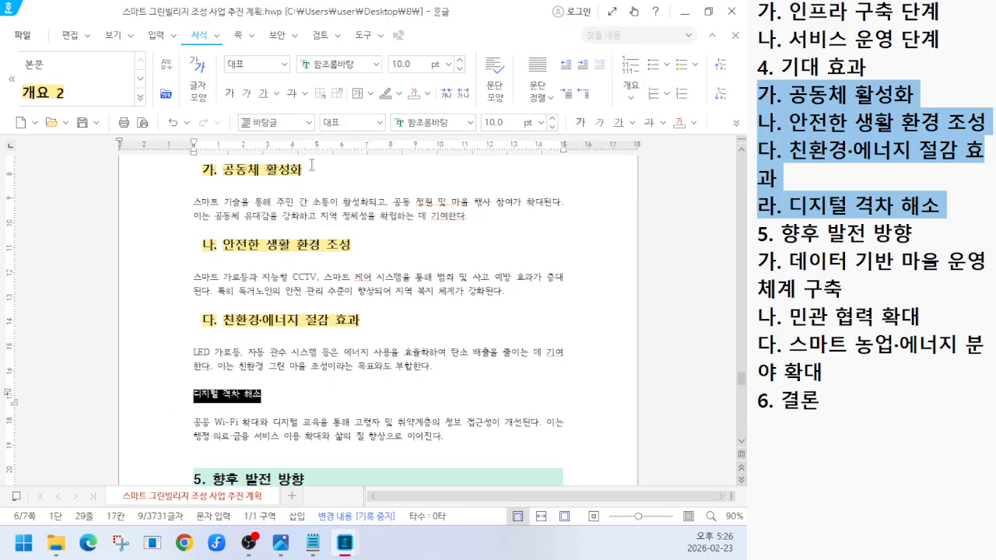
click(308, 123)
click(278, 199)
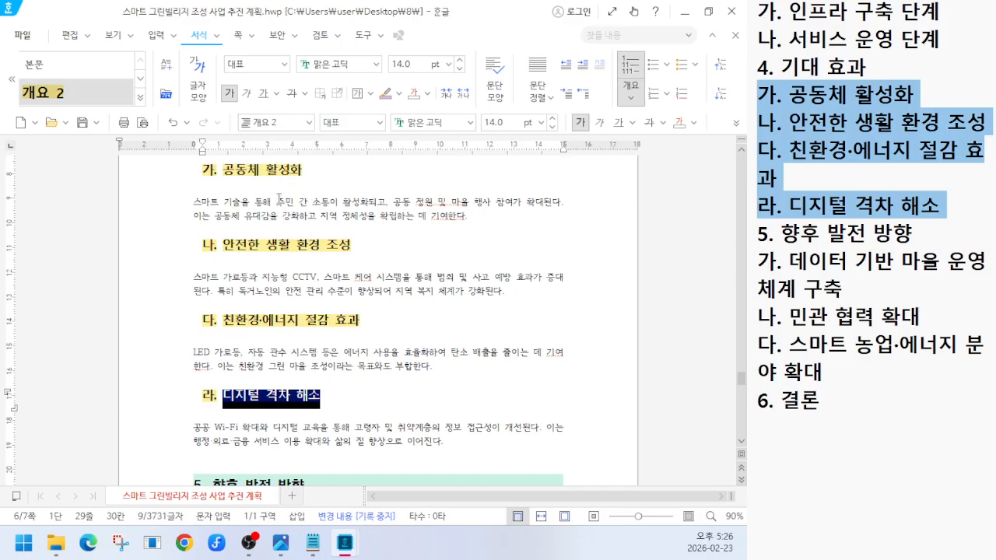
click(371, 395)
scroll(370, 373, up, 1)
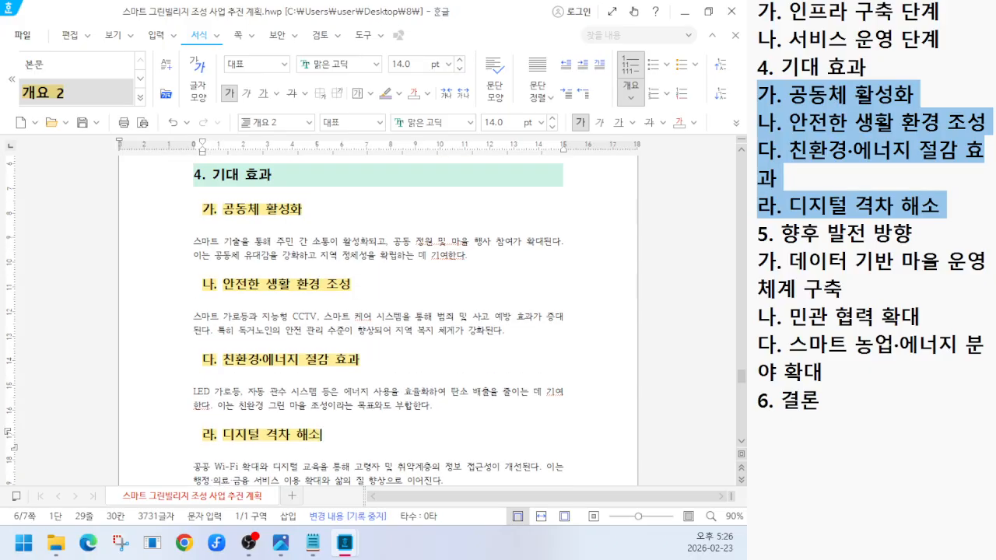
Step: Highlight the three 5. 향후 발전 방향 subheadings in the reference notes and apply the 개요 2 style to 데이터 기반 마을 운영 체계 구축 in the document
drag(758, 262, 978, 366)
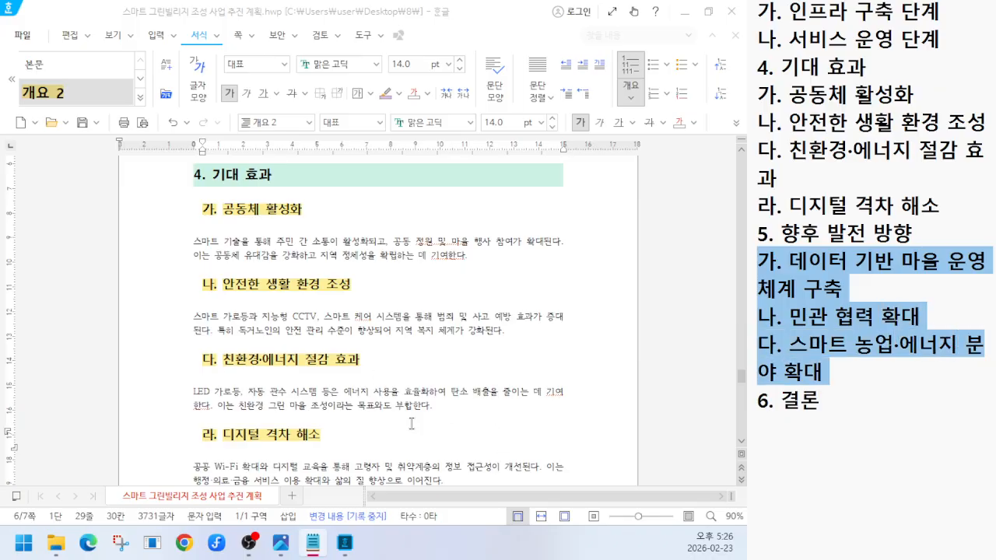
click(380, 429)
scroll(380, 430, down, 3)
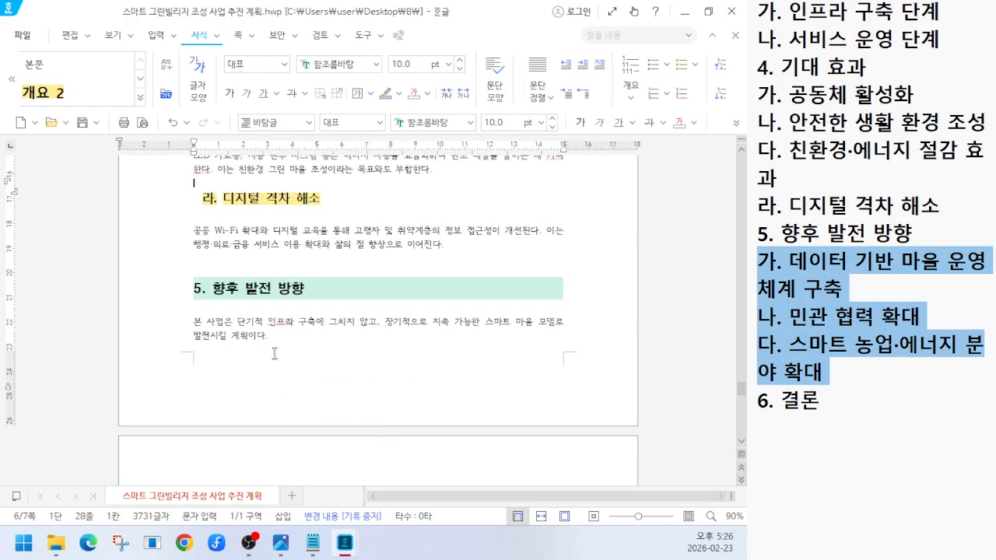
scroll(274, 354, down, 5)
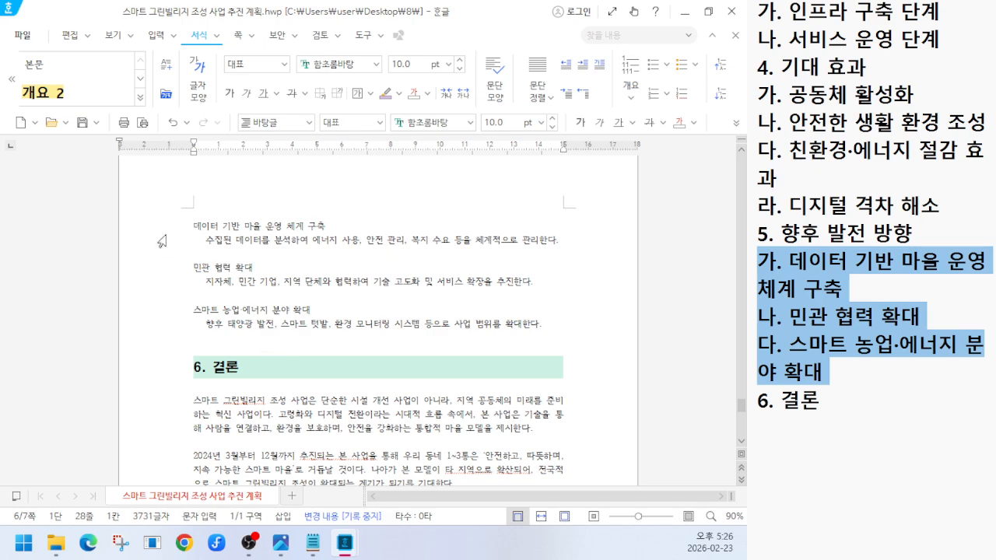
click(164, 233)
click(309, 122)
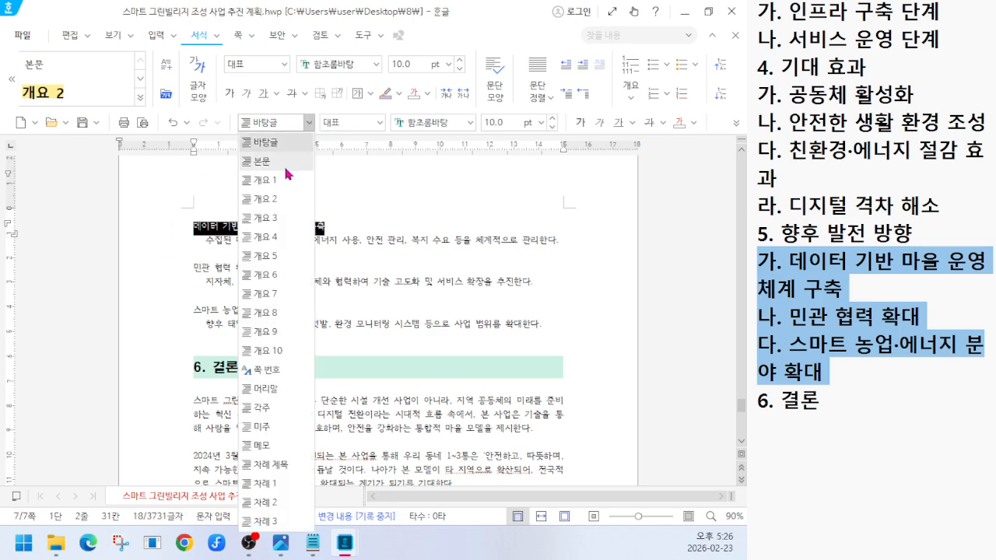
click(285, 200)
Step: Apply the 개요 2 style to the 민관 협력 확대 and 스마트 농업·에너지 분야 확대 subheadings under 5. 향후 발전 방향
click(162, 289)
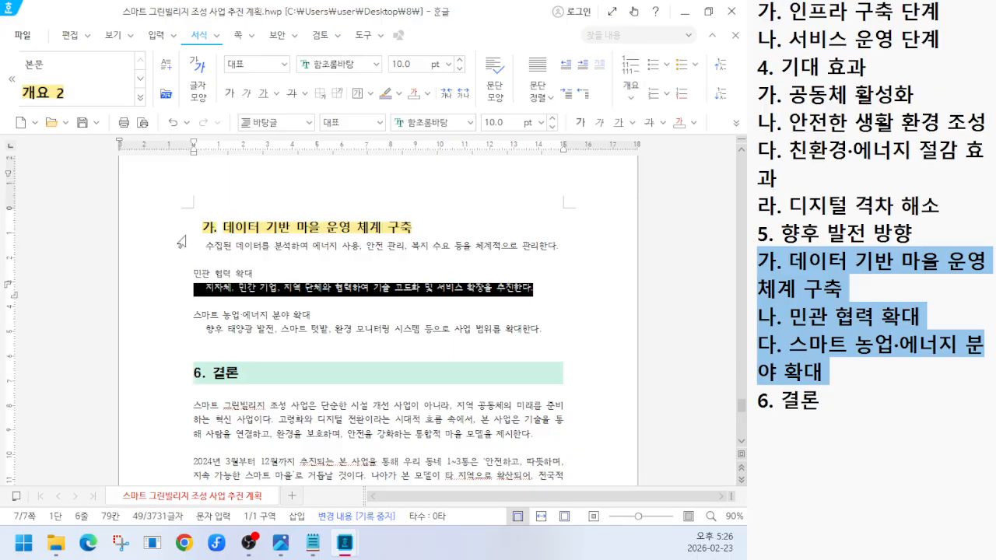
click(167, 276)
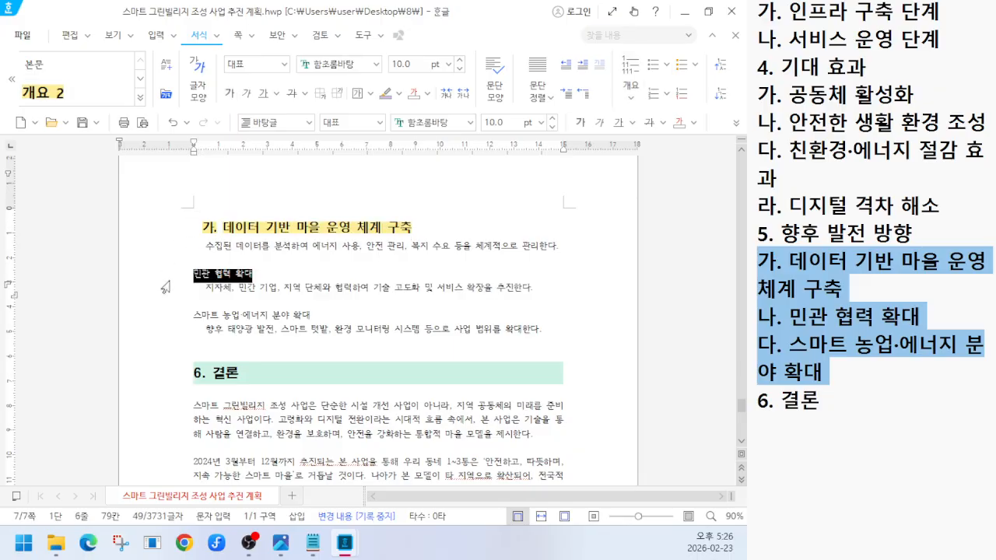
click(309, 123)
click(283, 201)
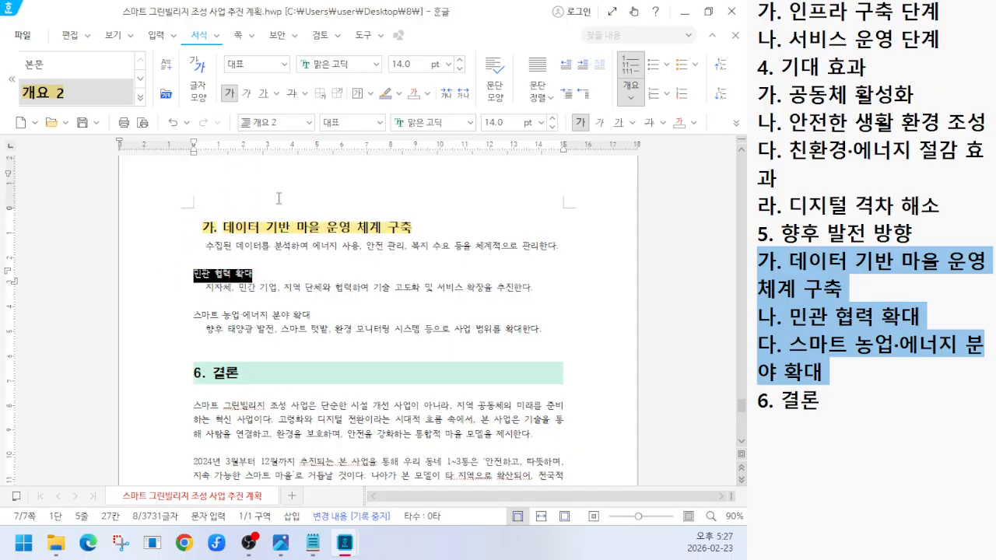
click(169, 333)
click(309, 123)
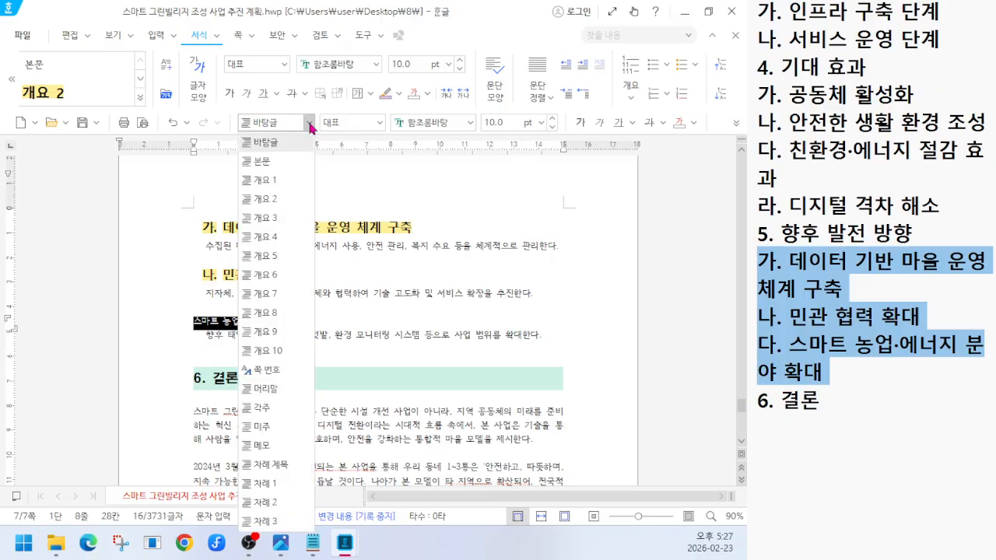
click(266, 199)
click(275, 433)
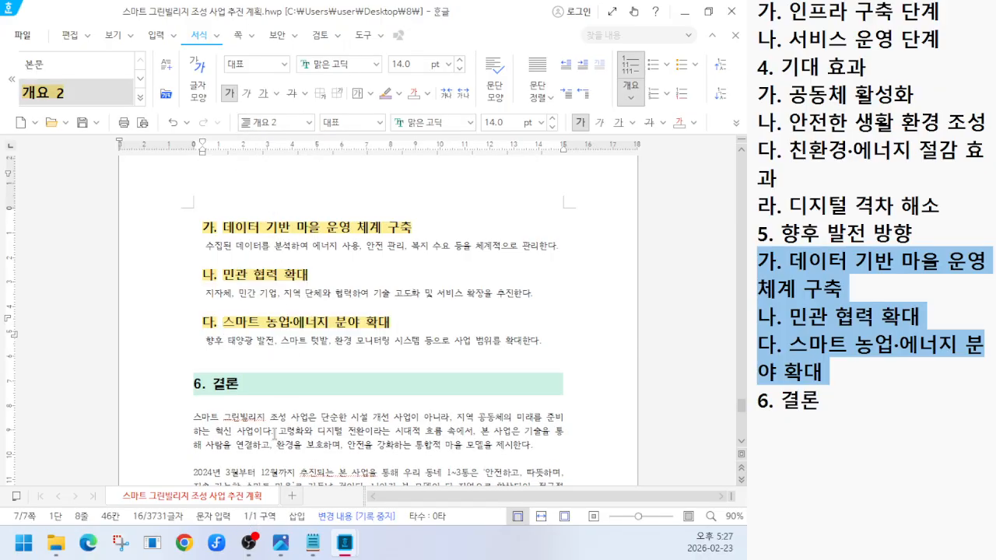
Step: Go back to the numbered lesson steps in the reference notes and highlight 개요 in item 4
click(856, 399)
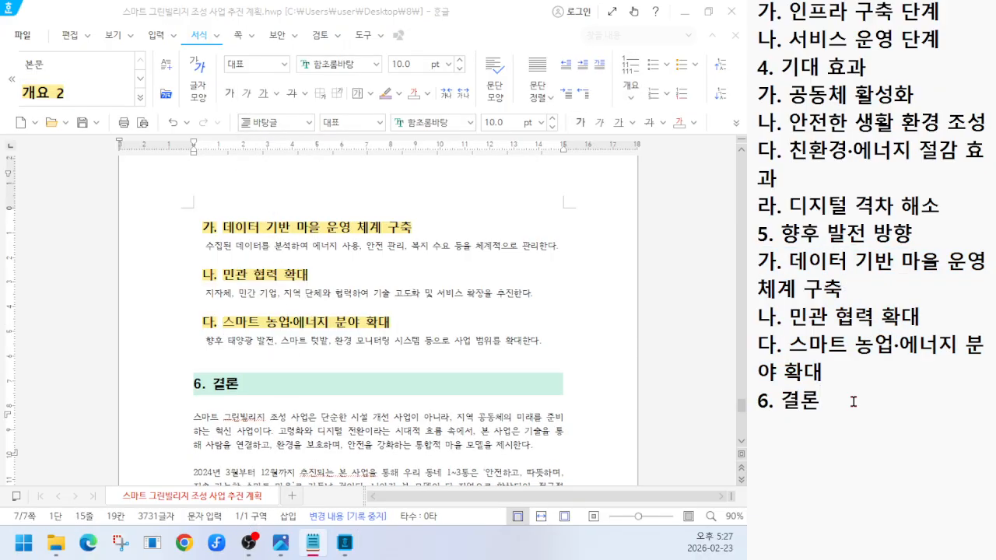
scroll(859, 364, up, 6)
scroll(860, 364, up, 3)
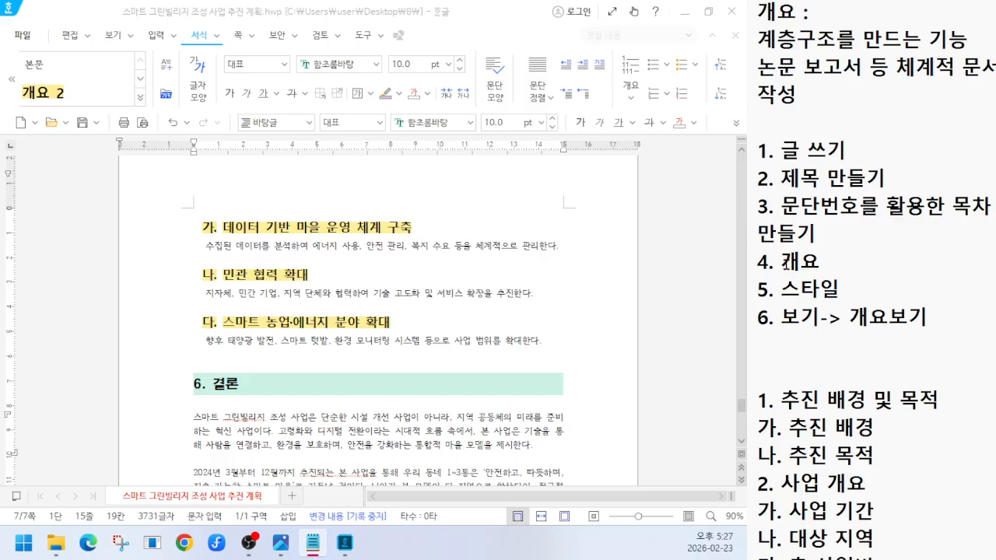
drag(786, 264, 844, 260)
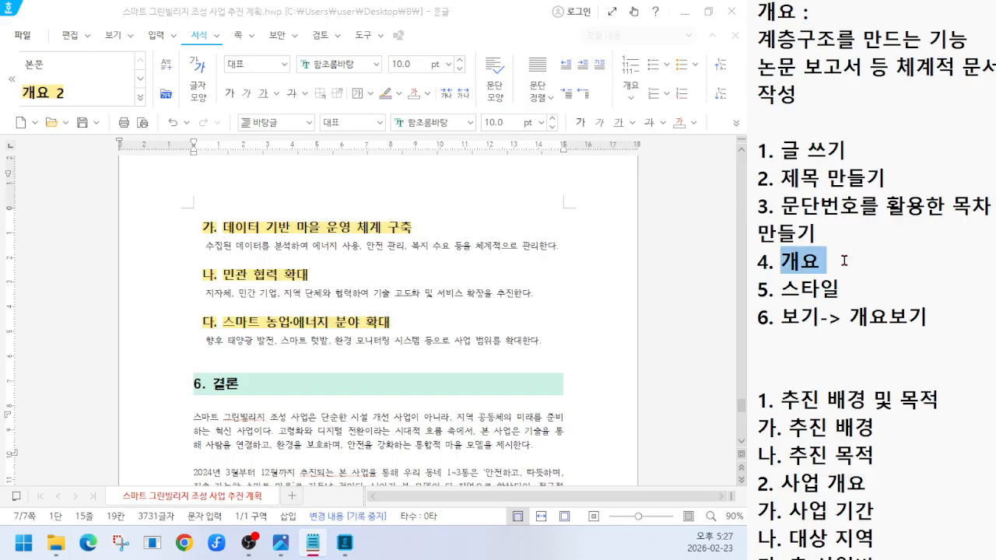
Step: Delete the plan outline from 1. 추진 배경 및 목적 through 6. 결론 in the reference notes, keeping the lesson steps above it
click(758, 400)
scroll(804, 486, down, 7)
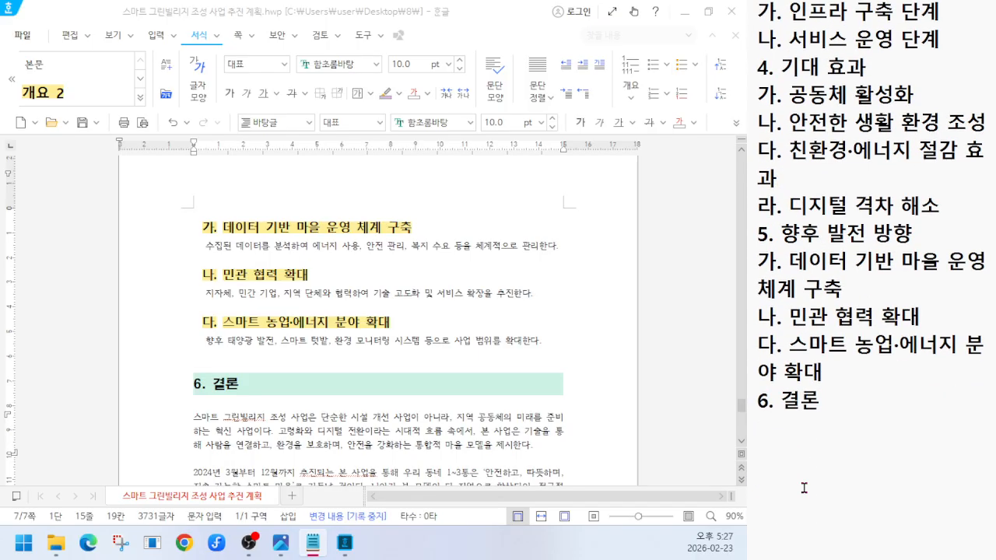
key(ctrl+a)
key(Delete)
text(한글 활용(2022) 8회차: 스마트 그린빌리지 조성 사업 추진 계획 (문단번호, 개요, 스타일)  문단번호 : 문단앞에 번호를 붙임 목록 정리할 때 사용 개요 : 계층구조를 만드는 기능 논문 보고서 등 체계적 문서 작성  1. 글 쓰기 2. 제목 만들기 3. 문단번호를 활용한 목차 만들기 4. 개요 5. 스타일 6. 보기-> 개요보기)
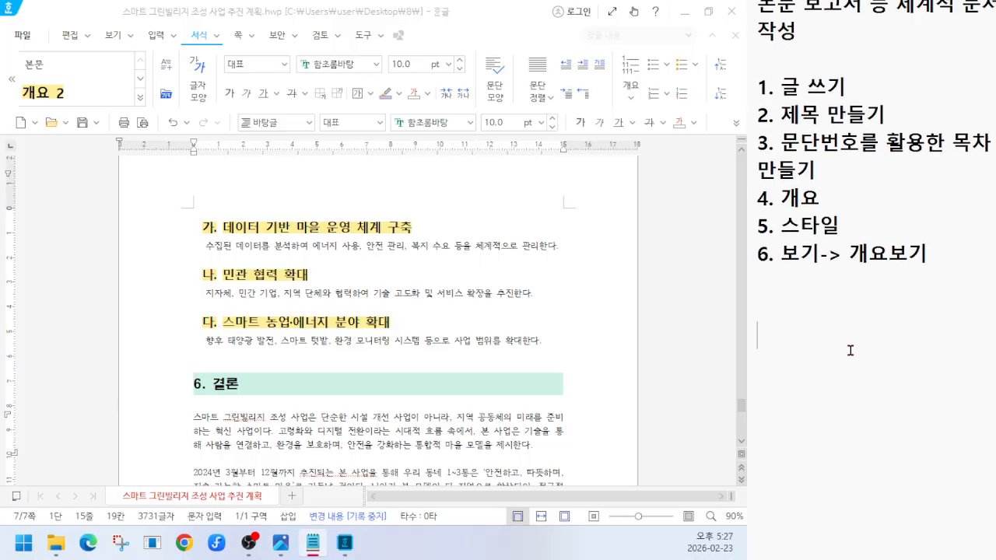
Step: Review the remaining lesson steps in the reference notes, highlighting 개요 in item 4 and 스타일 in item 5
scroll(853, 350, up, 5)
scroll(853, 350, down, 3)
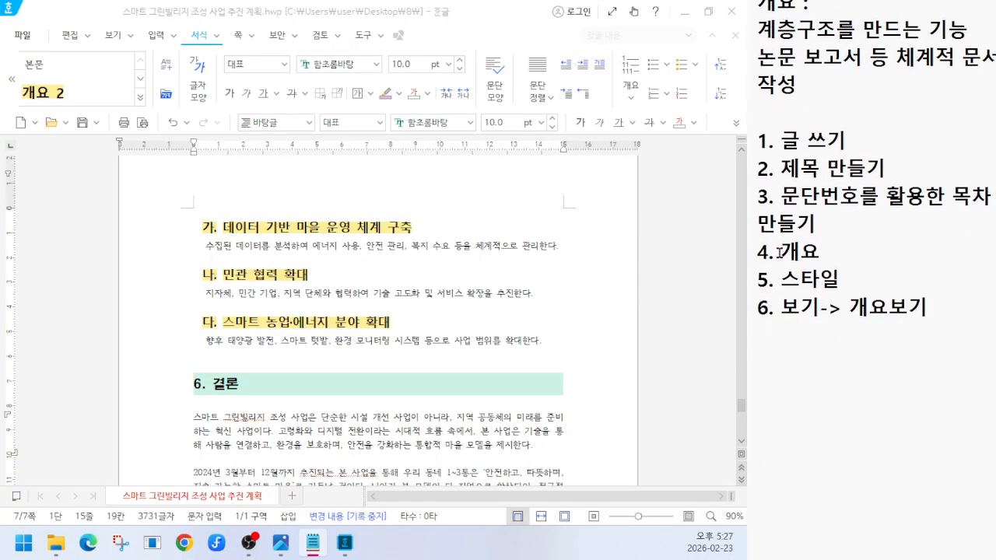
drag(778, 251, 839, 261)
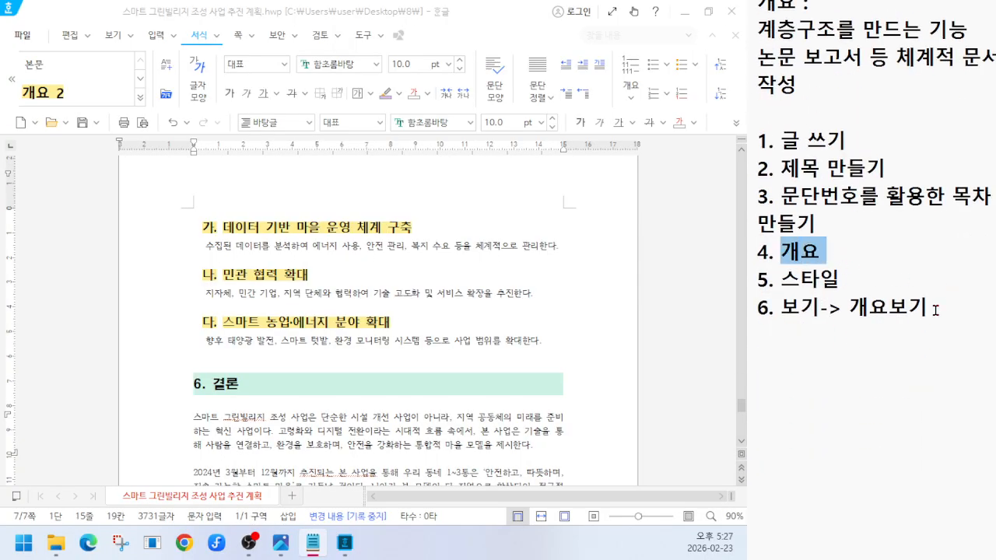
drag(782, 280, 843, 280)
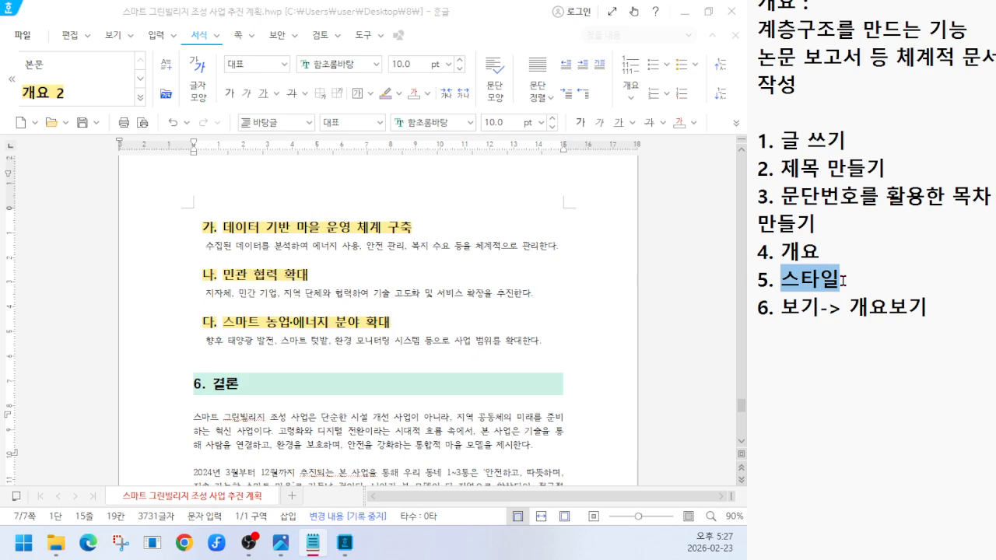
click(928, 309)
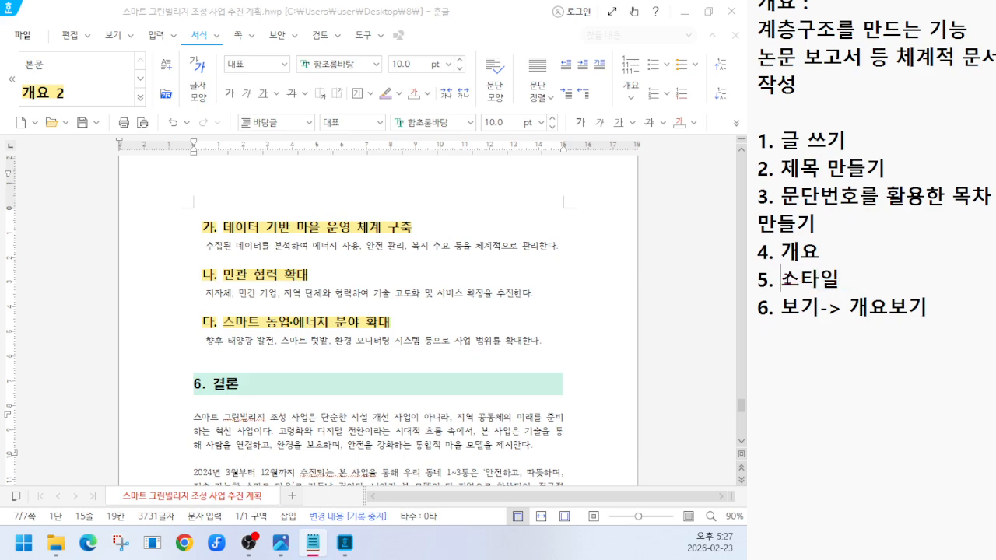
drag(782, 278, 842, 279)
click(936, 310)
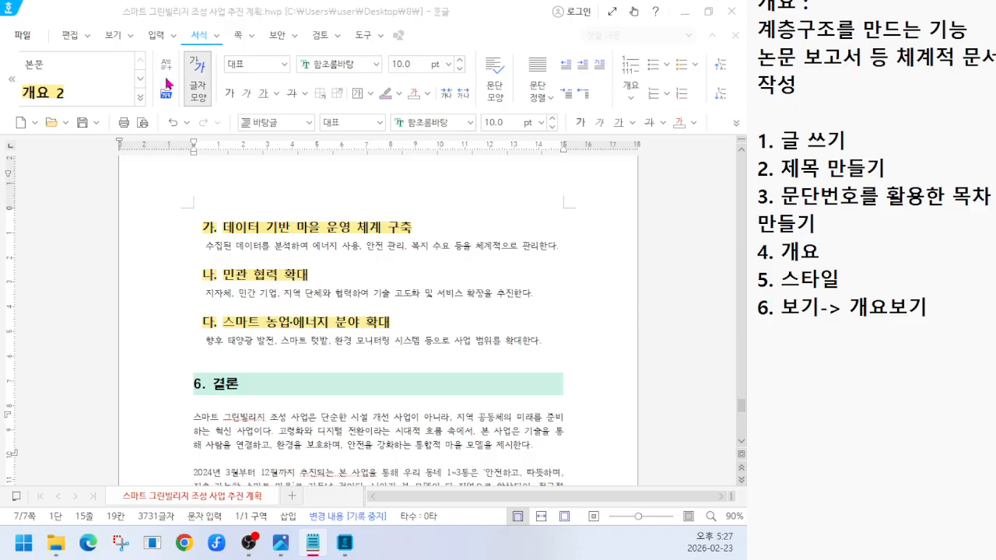
Step: View the full list of document styles, close it without restyling anything, and review the formatted subheadings under 4. 기대 효과
click(140, 96)
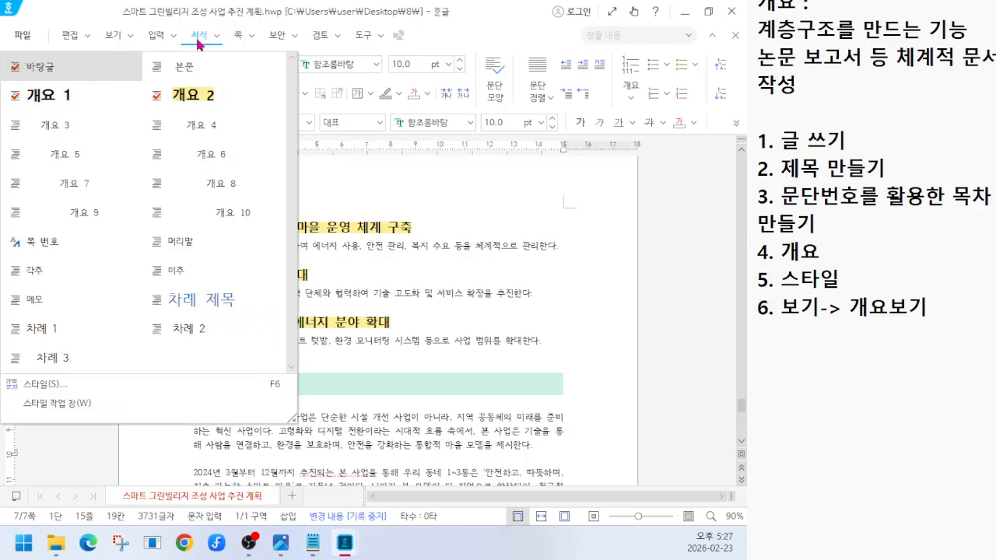
click(197, 95)
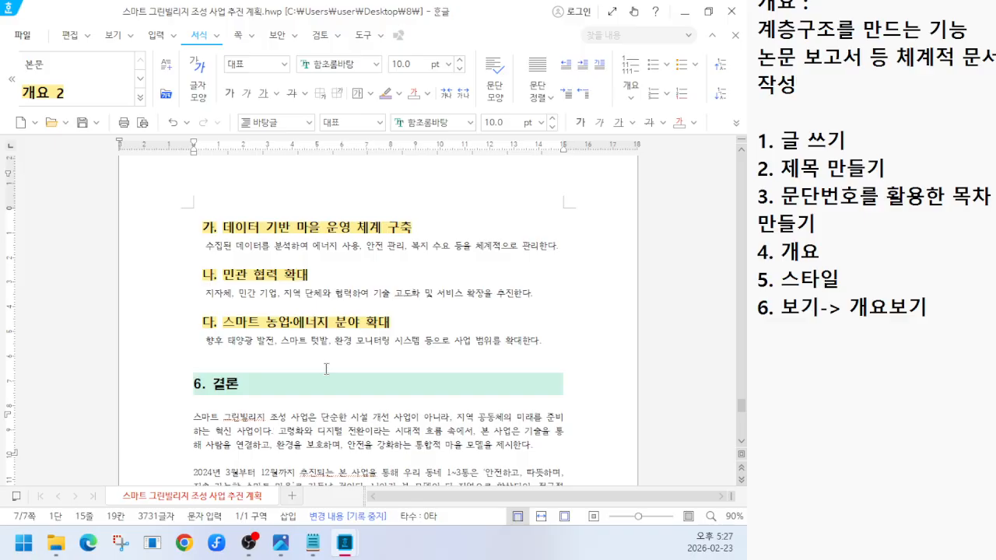
scroll(326, 367, up, 10)
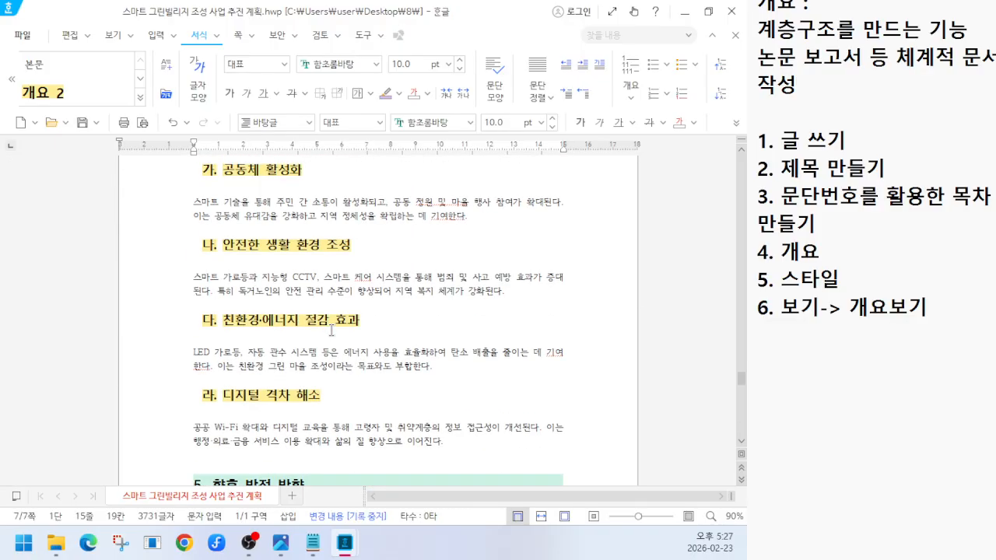
Step: Return to section 1 and place the cursor in the first body paragraph under 가. 추진 배경
scroll(331, 331, up, 10)
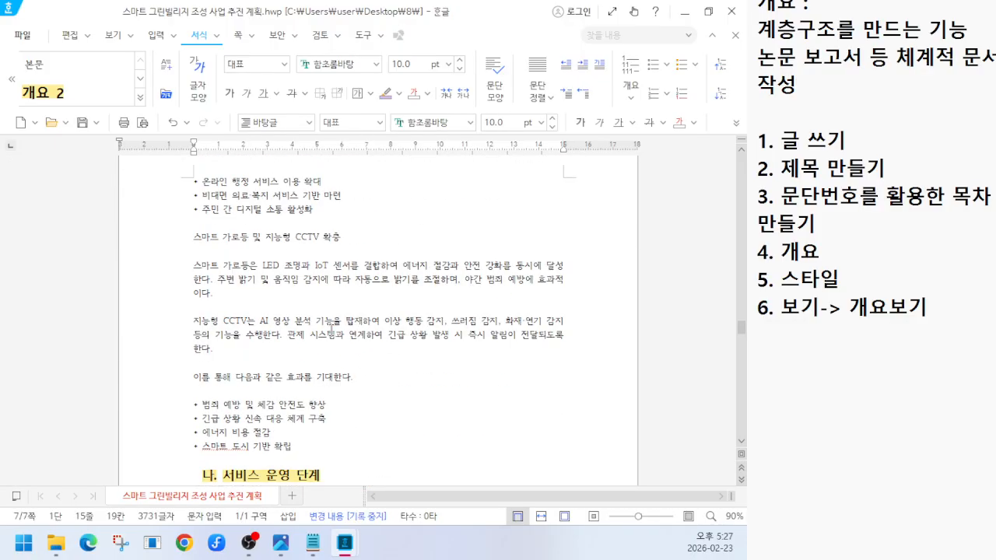
scroll(332, 331, up, 10)
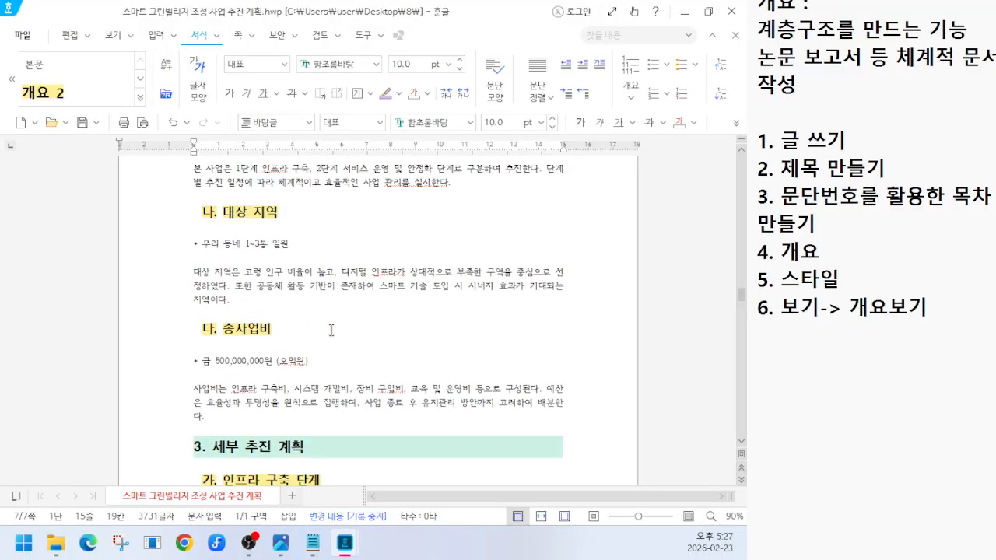
scroll(331, 331, up, 3)
scroll(219, 360, up, 10)
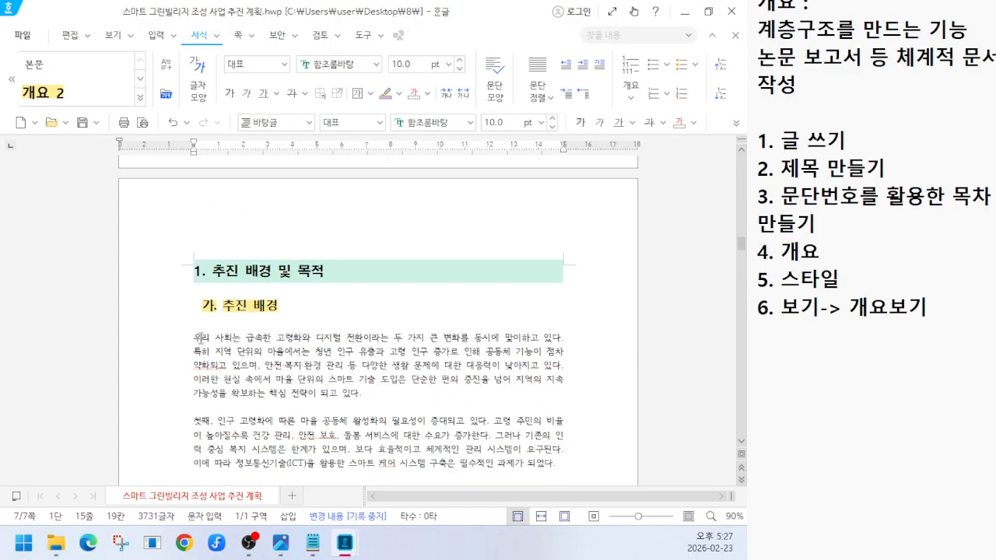
click(200, 337)
key(F6)
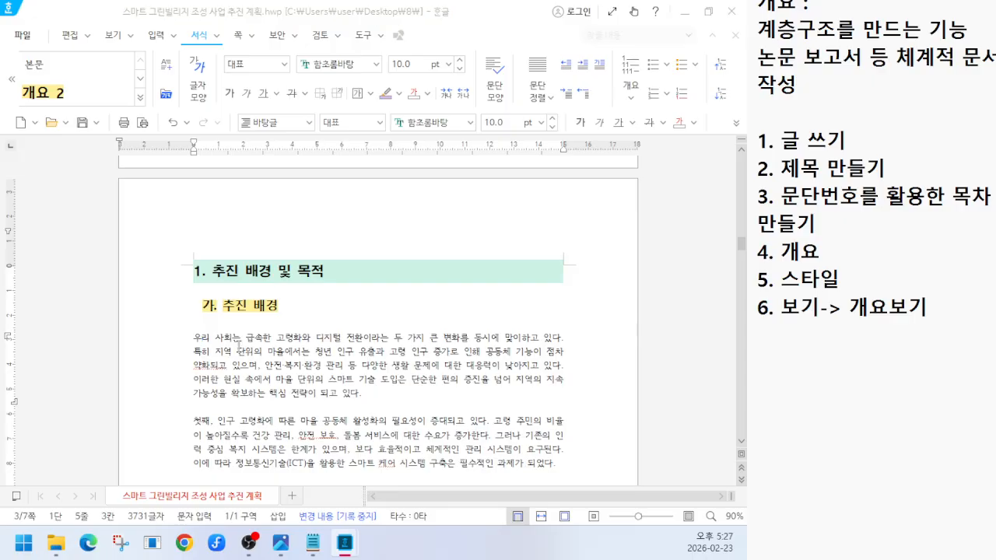
click(239, 342)
scroll(228, 371, down, 2)
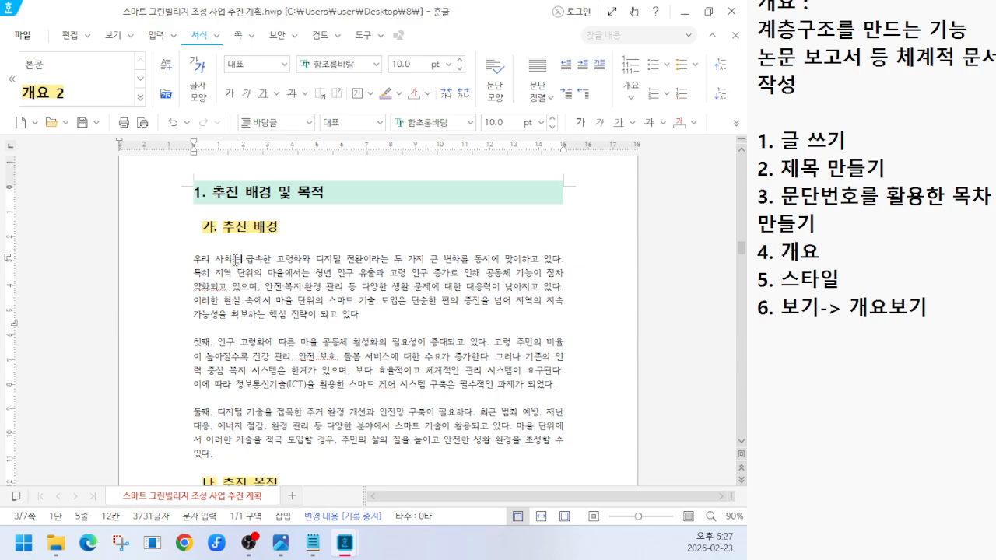
Step: Check the style assigned to this body paragraph and view the full list of document styles without applying one
key(ctrl+1)
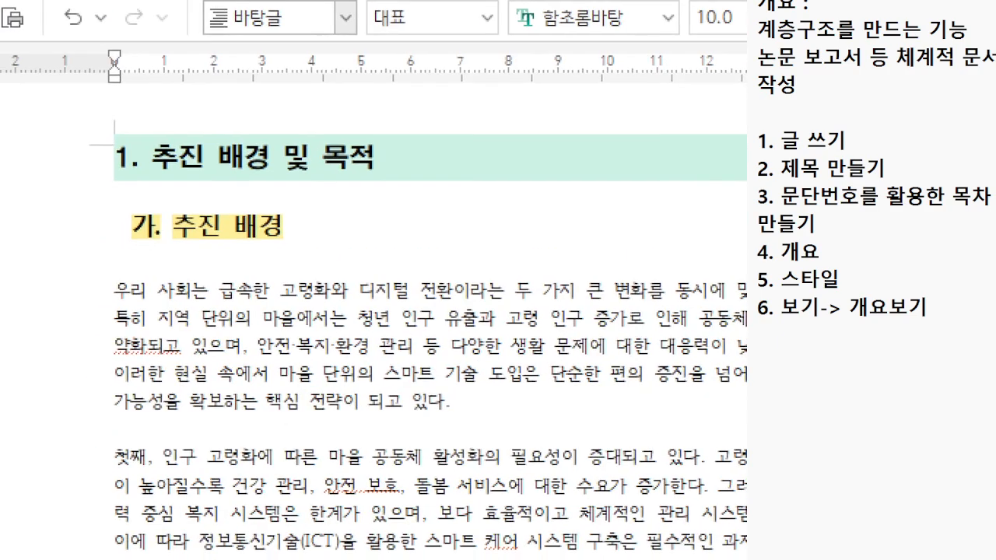
click(248, 140)
drag(281, 396, 345, 136)
drag(225, 86, 375, 152)
key(Escape)
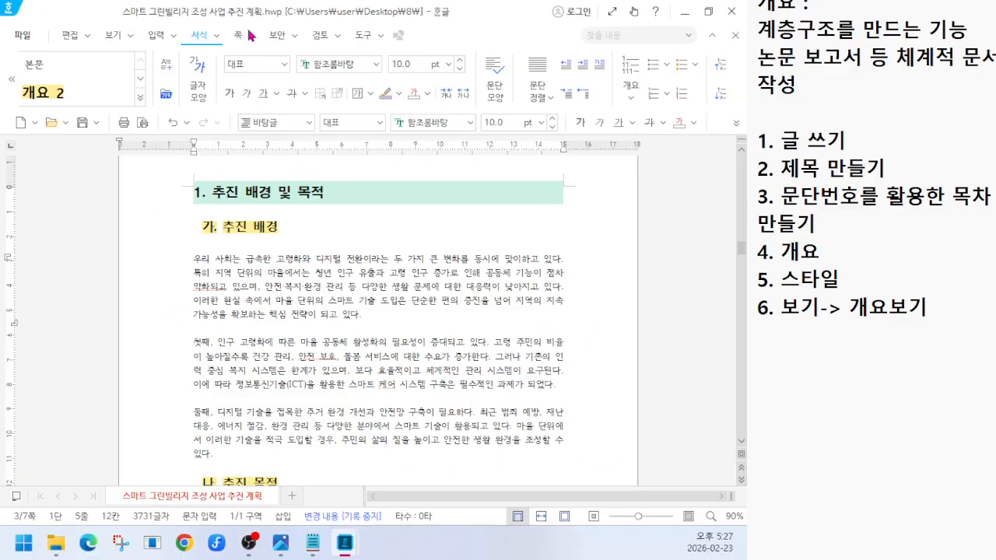
click(137, 98)
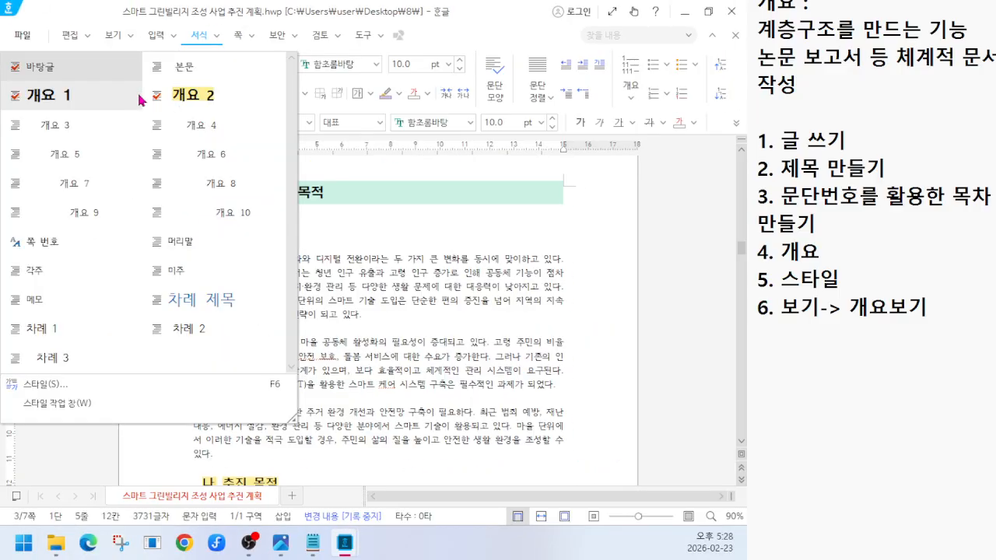
key(ctrl+1)
mouse_move(319, 30)
mouse_down()
mouse_move(355, 76)
mouse_move(448, 99)
mouse_up()
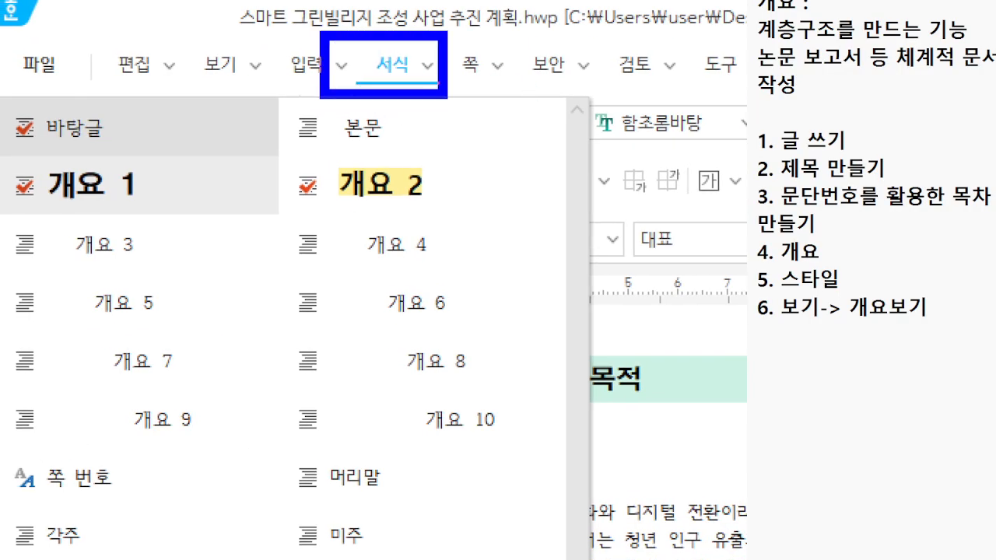
drag(428, 352, 429, 156)
key(Escape)
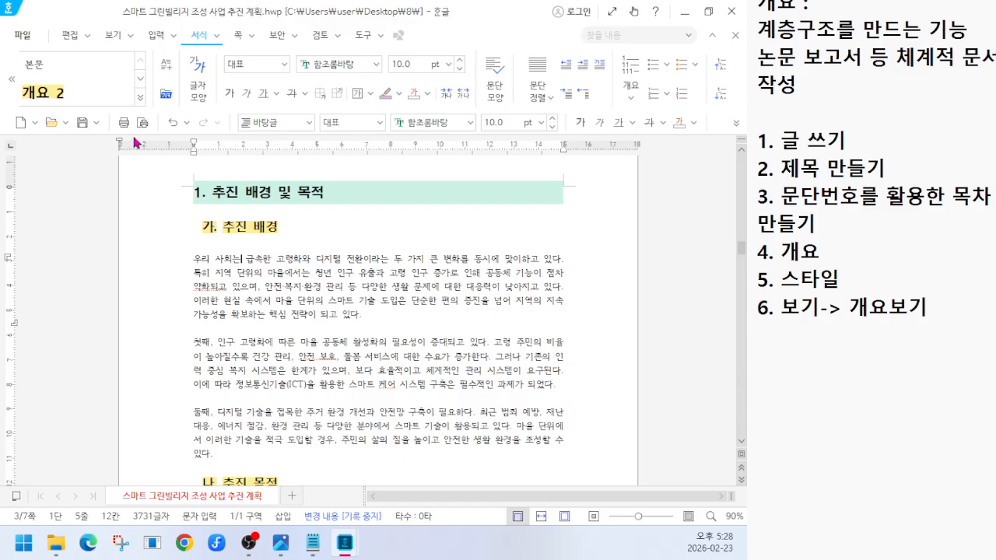
Step: Edit the 바탕글 style in the style manager and set its paragraph left margin to 20 pt
click(138, 96)
click(71, 389)
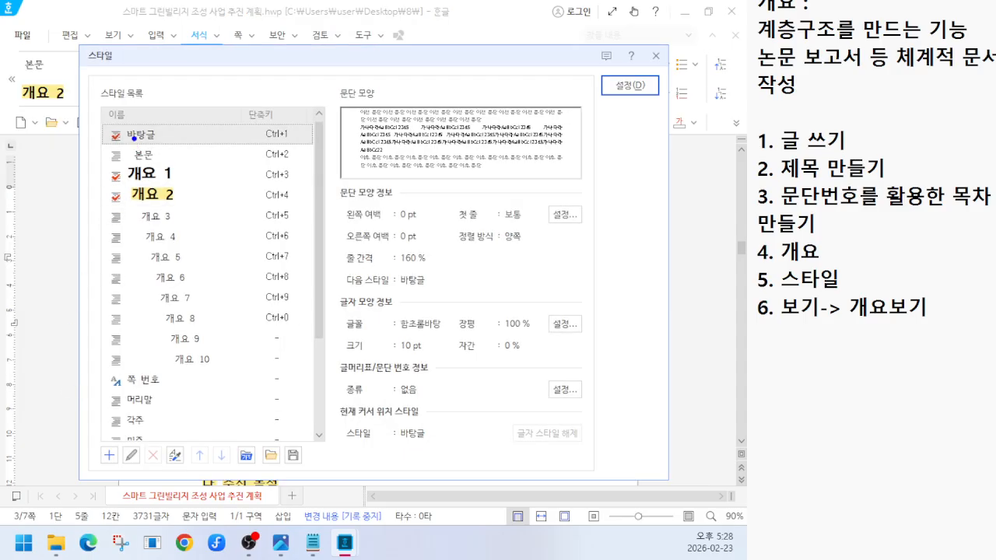
drag(106, 117, 165, 160)
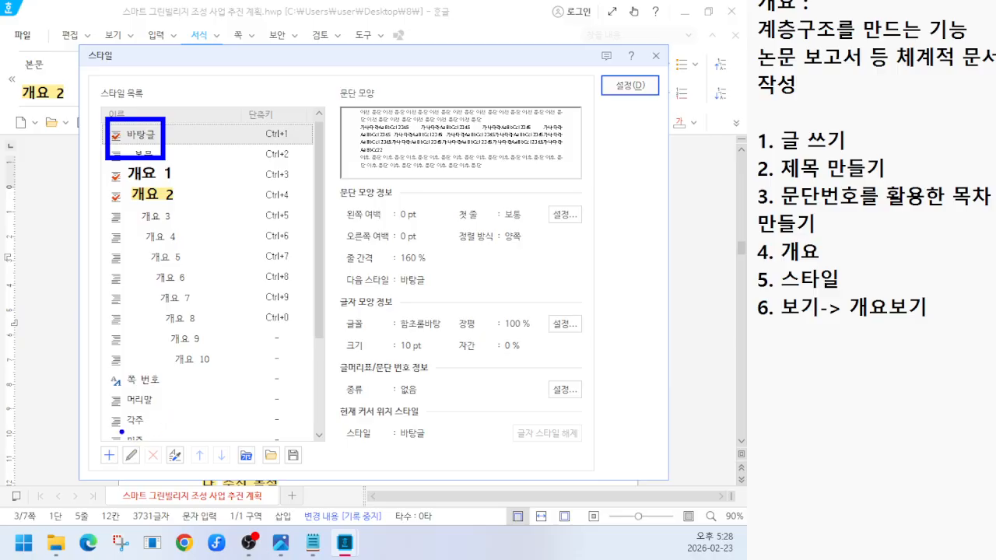
drag(116, 430, 148, 491)
drag(250, 371, 166, 427)
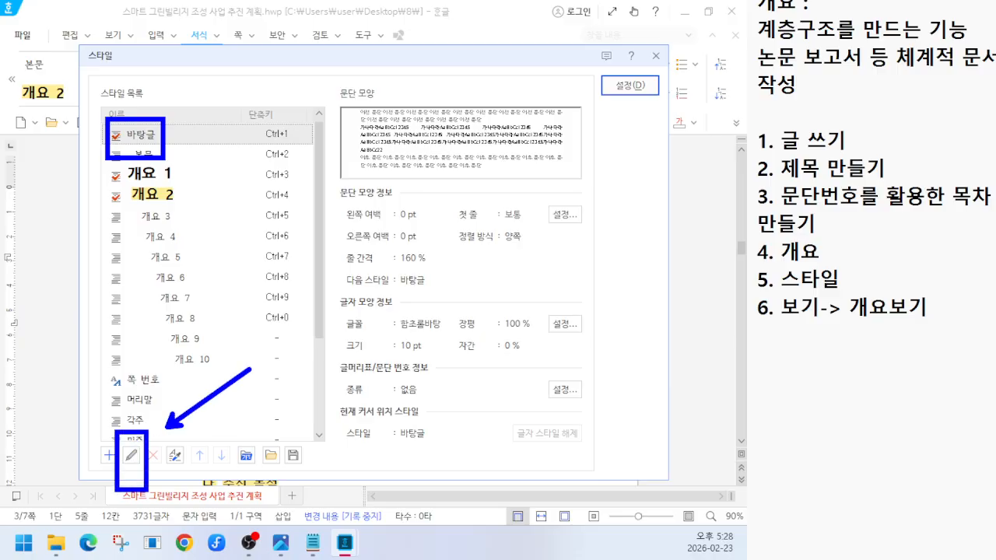
key(Escape)
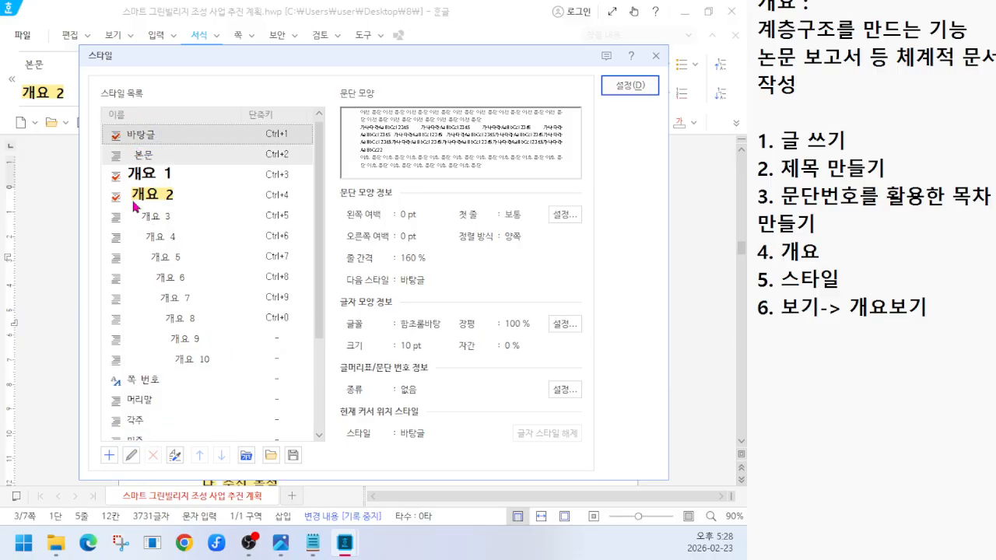
click(131, 456)
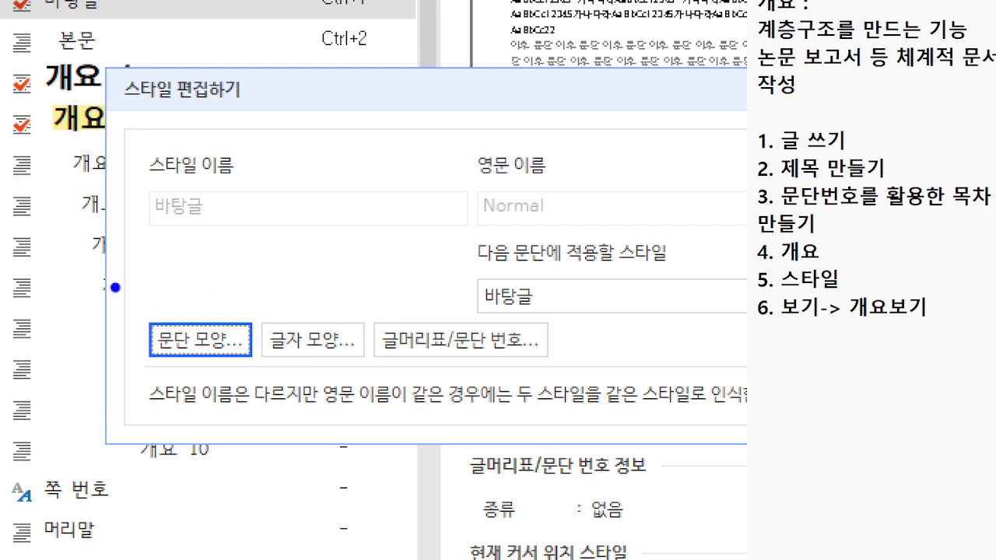
drag(160, 278, 243, 329)
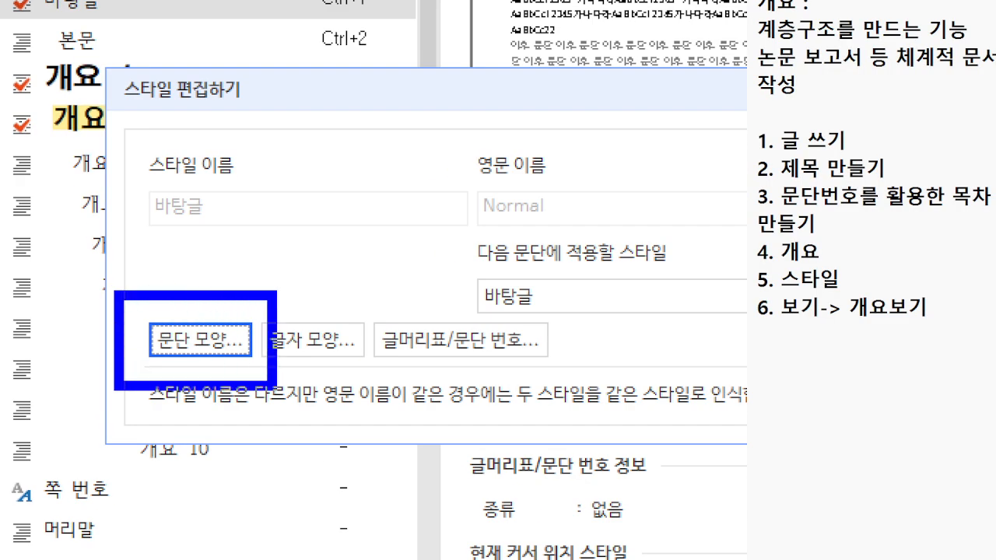
drag(199, 505, 234, 420)
key(Escape)
click(200, 340)
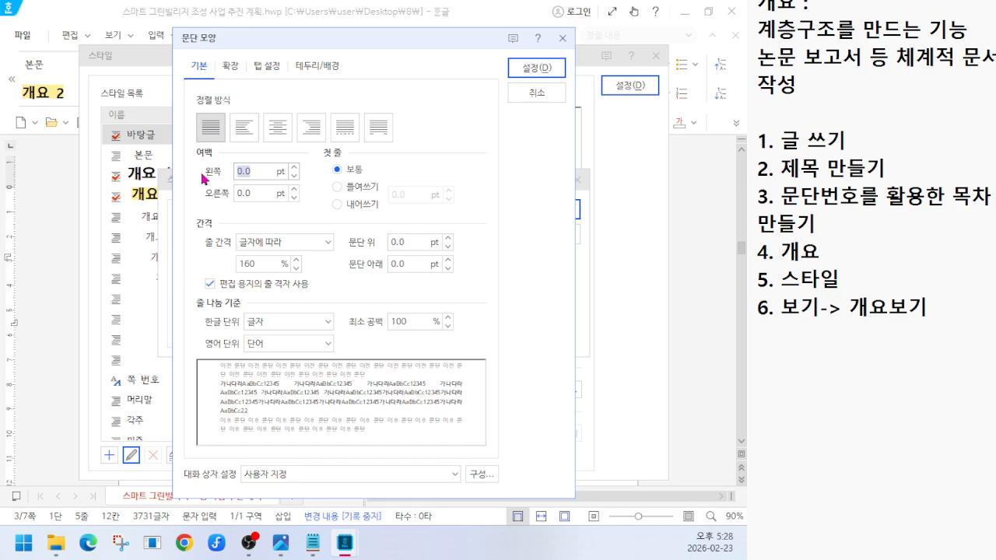
click(536, 67)
Step: Change the 바탕글 style's font to 맑은 고딕 and apply the edited style to the document
click(265, 305)
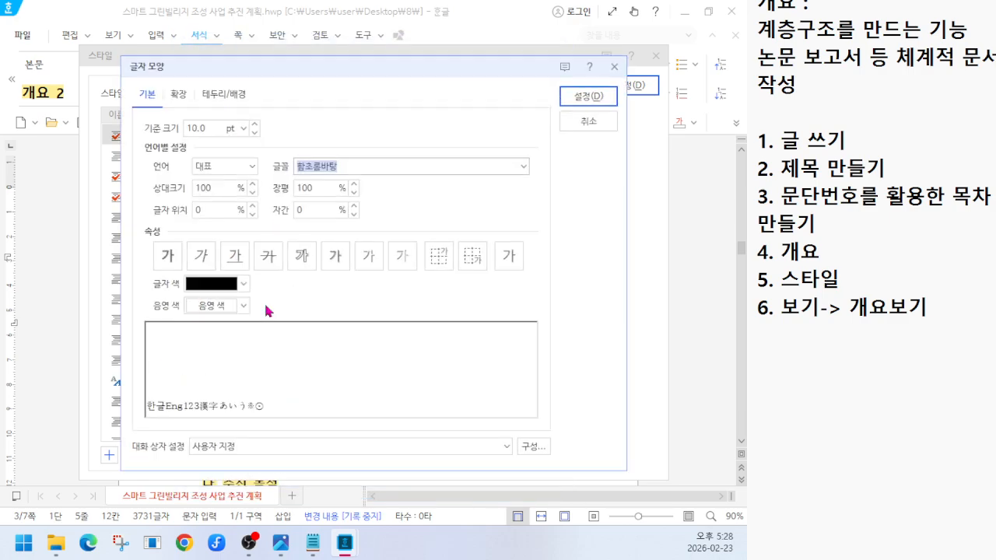
click(523, 166)
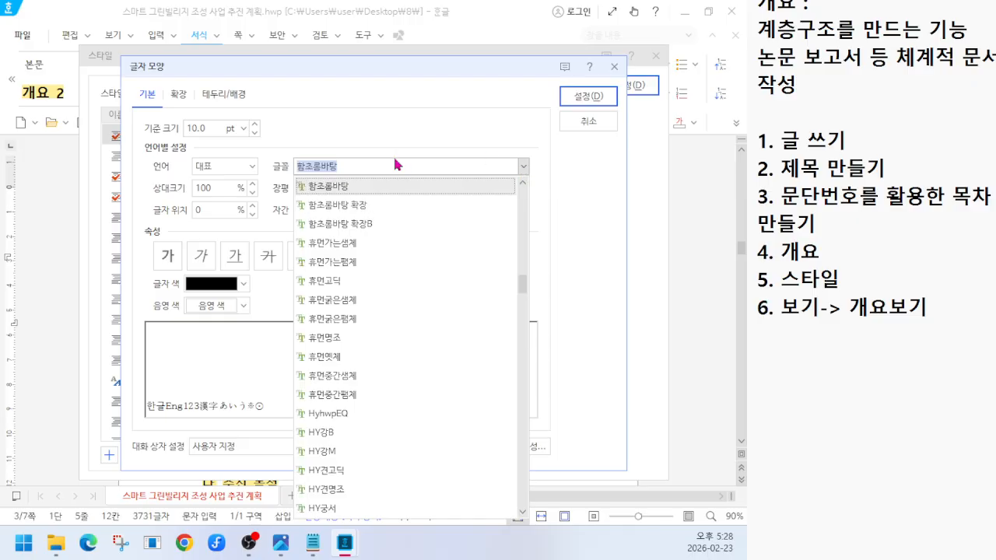
scroll(405, 277, up, 10)
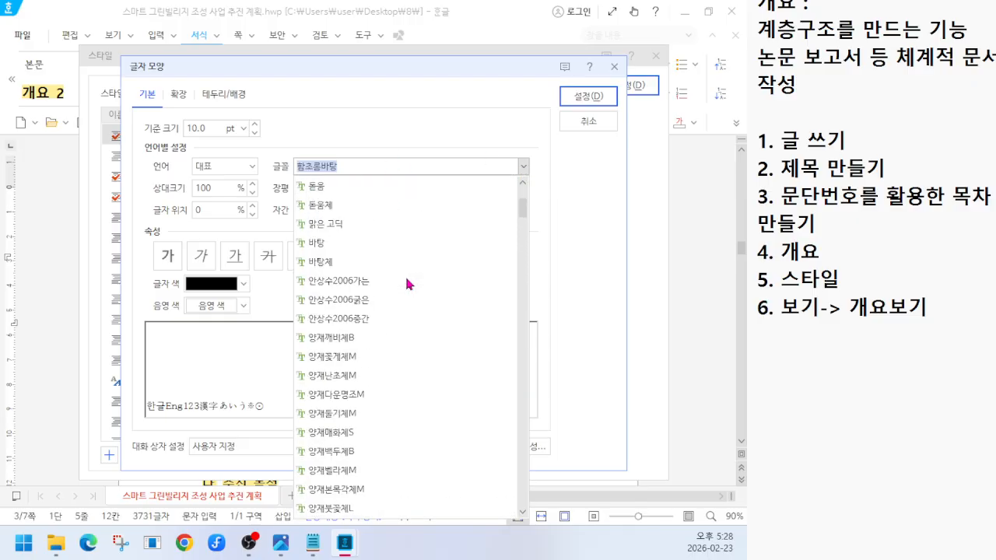
click(334, 246)
click(580, 97)
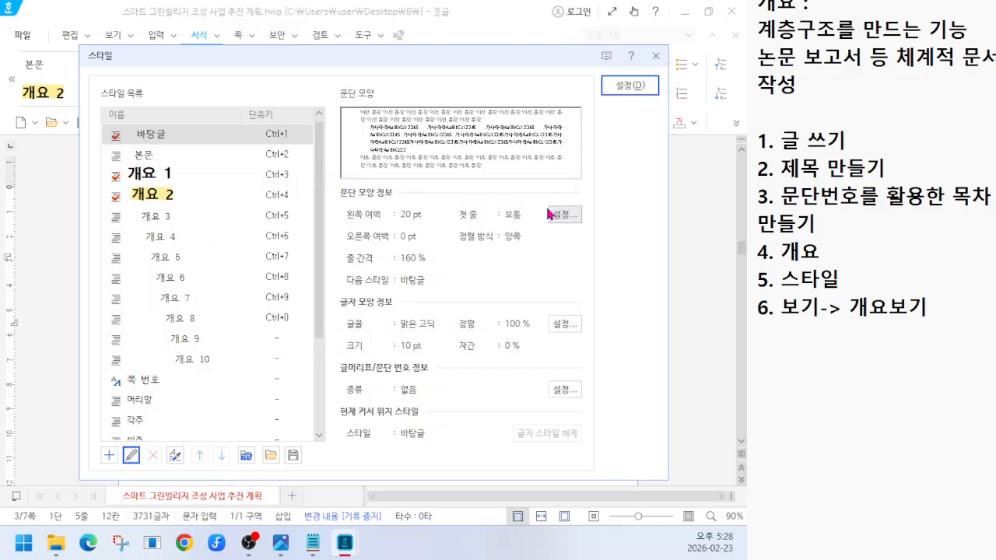
click(616, 85)
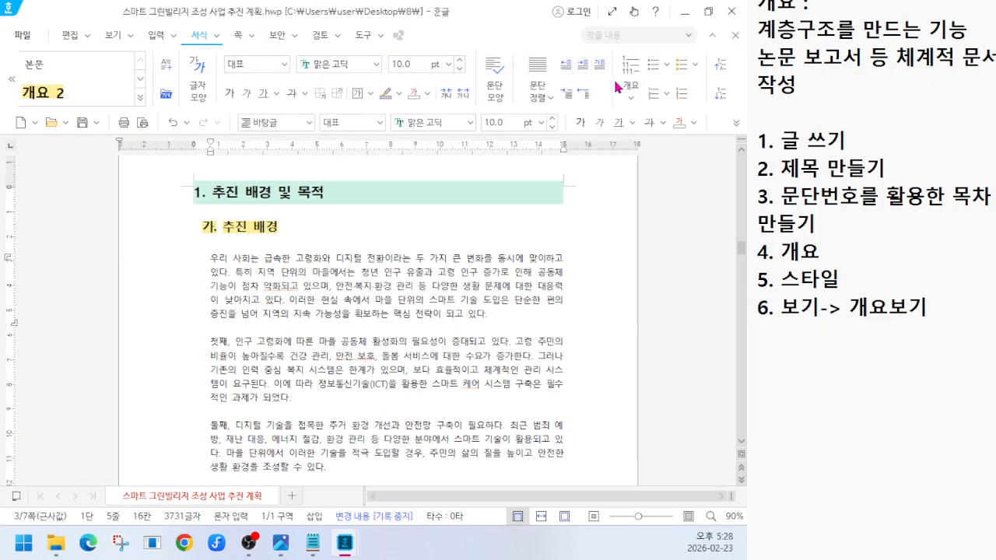
Step: Review the 목차 page and the body text of sections 1 through 5 for the new 바탕글 indent and font
click(333, 238)
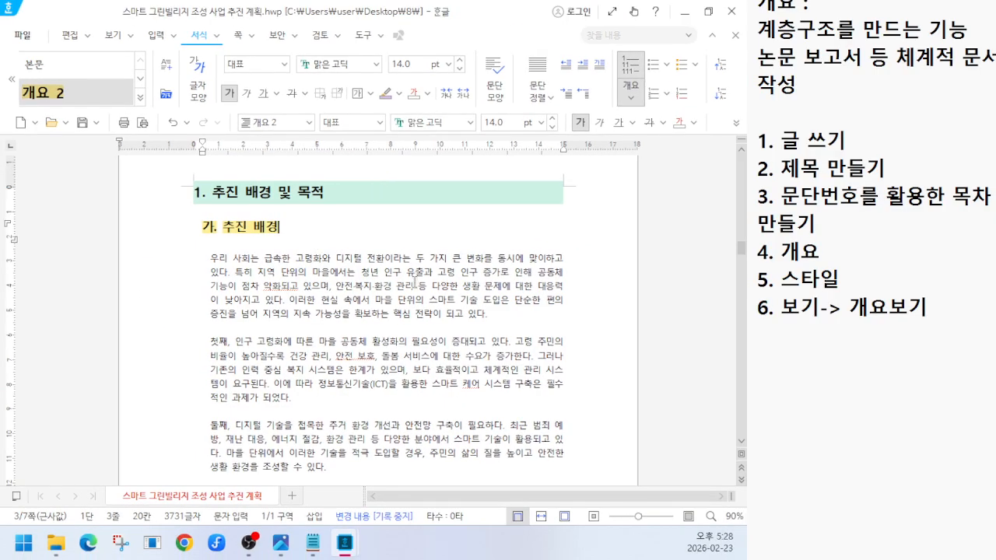
scroll(414, 277, up, 10)
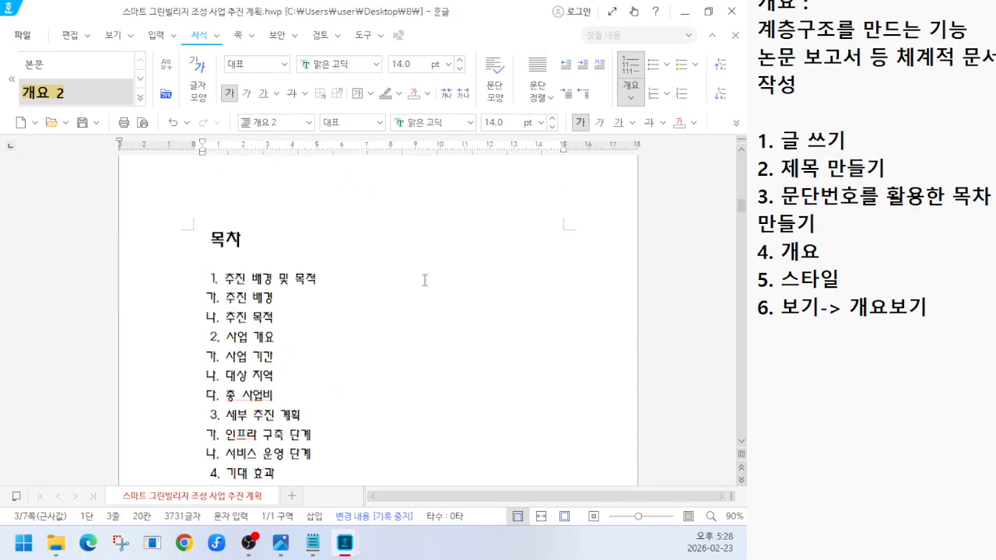
scroll(424, 280, down, 3)
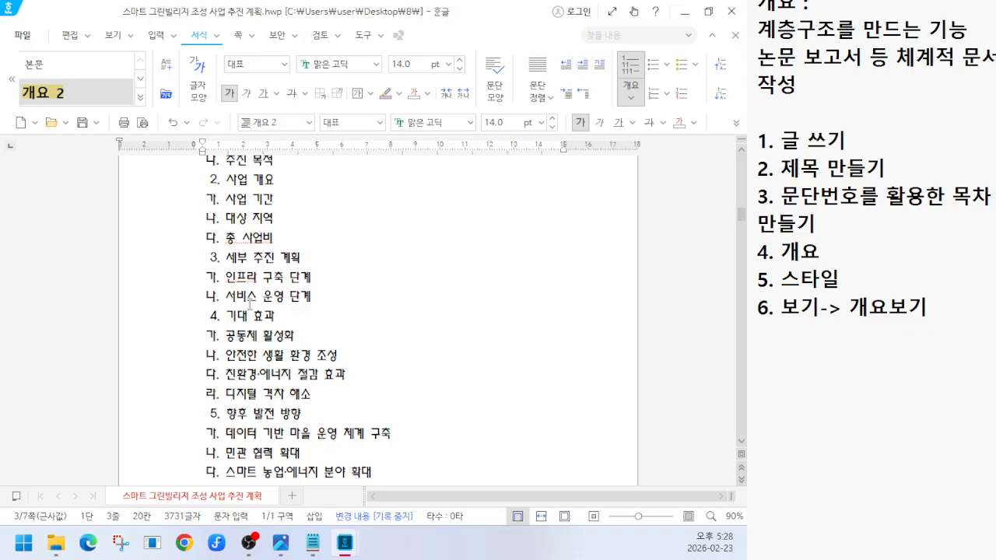
scroll(249, 305, up, 3)
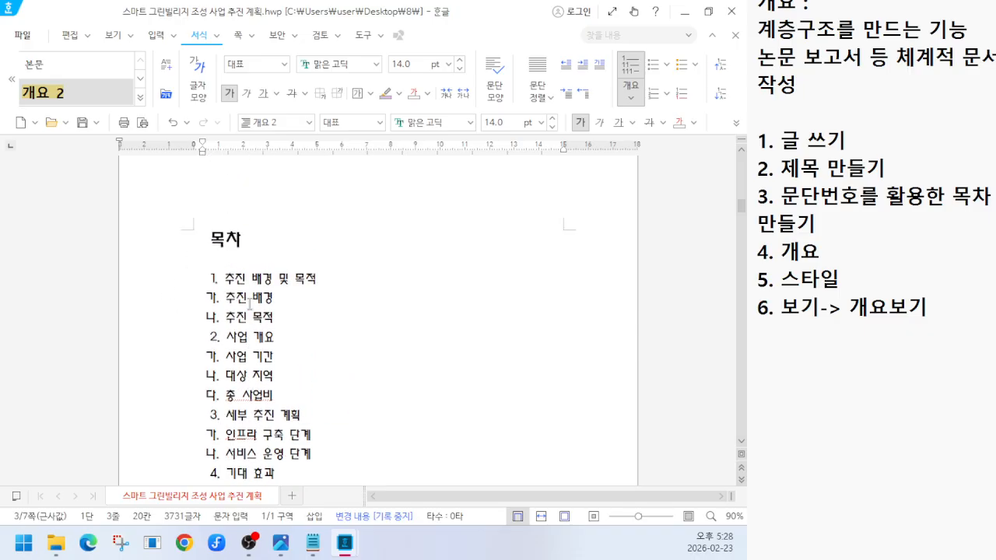
scroll(250, 305, down, 15)
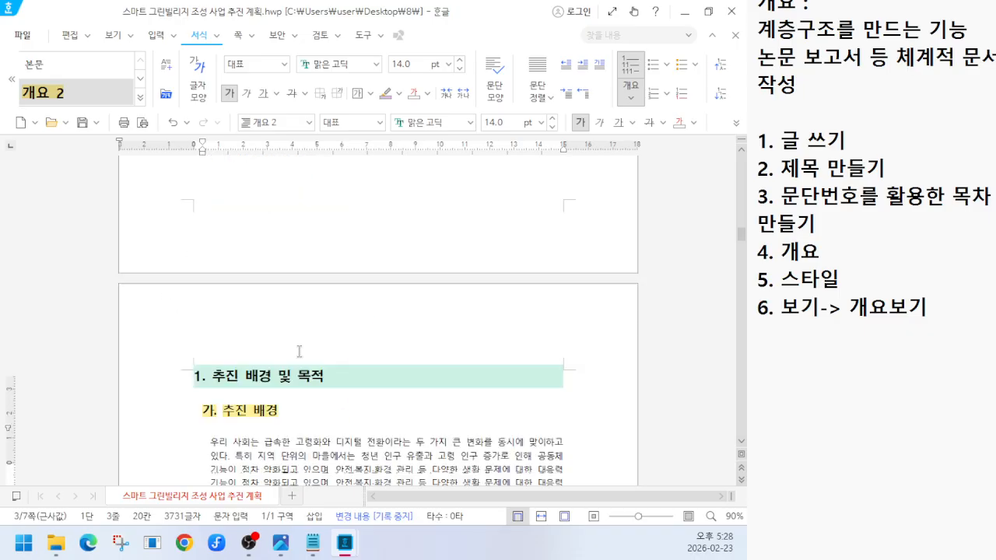
scroll(306, 366, up, 2)
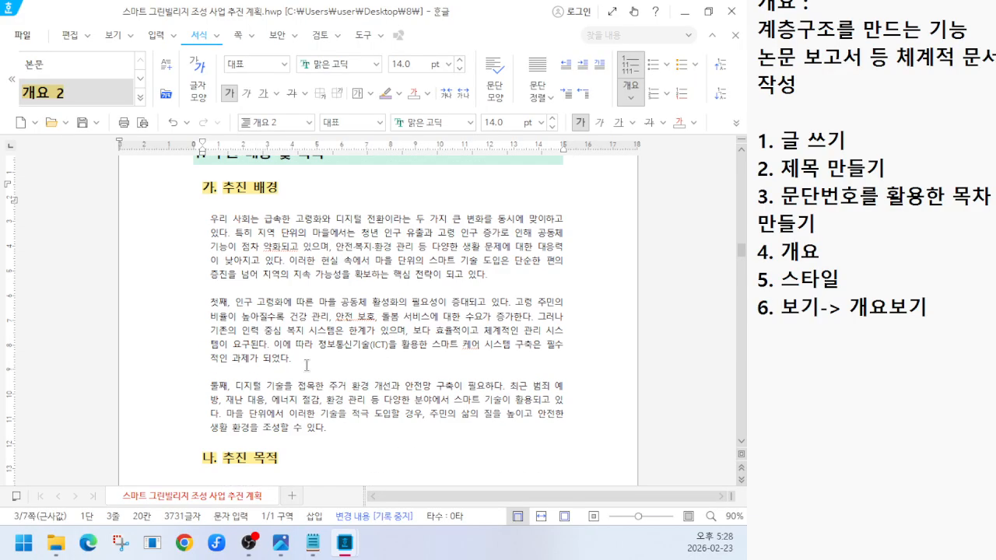
scroll(317, 296, down, 6)
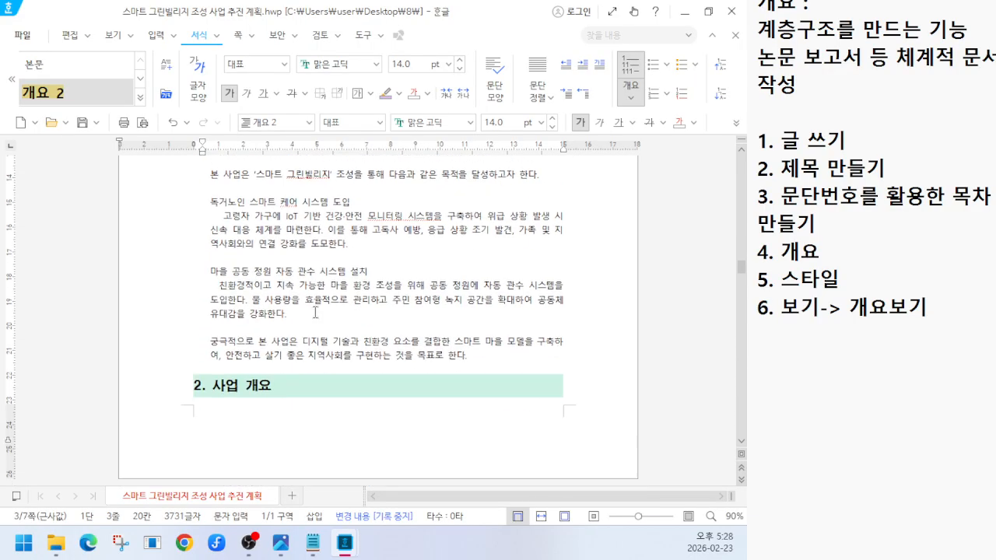
scroll(315, 312, down, 15)
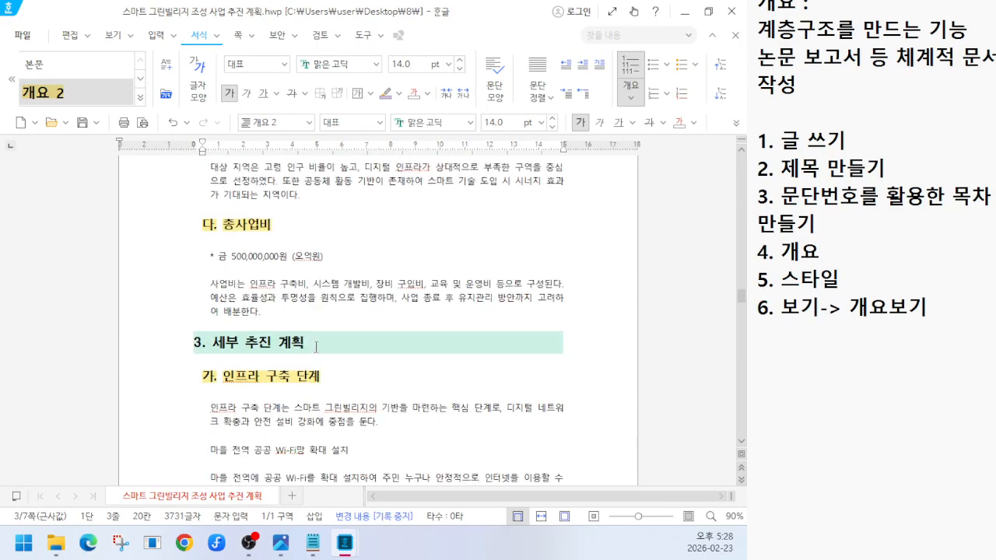
scroll(318, 352, down, 12)
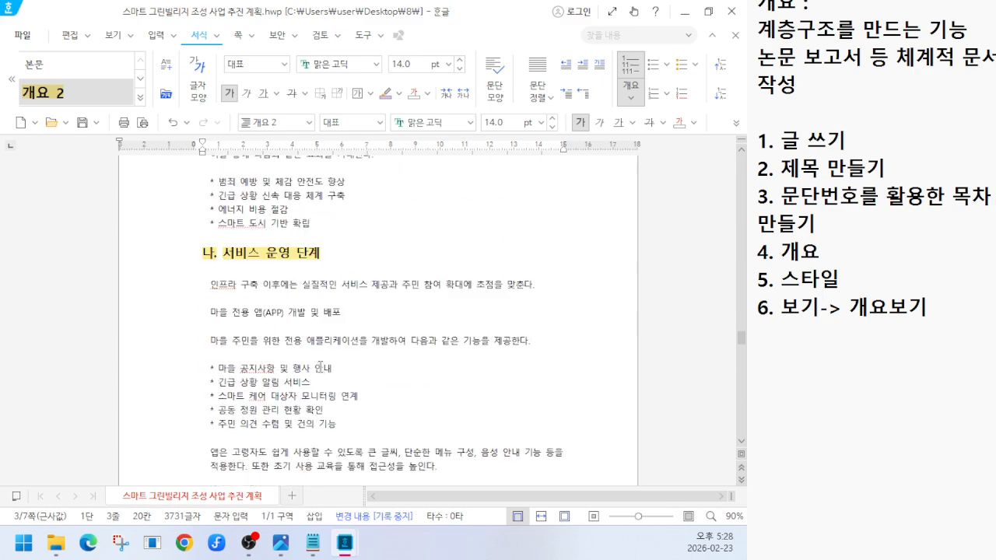
scroll(320, 369, down, 12)
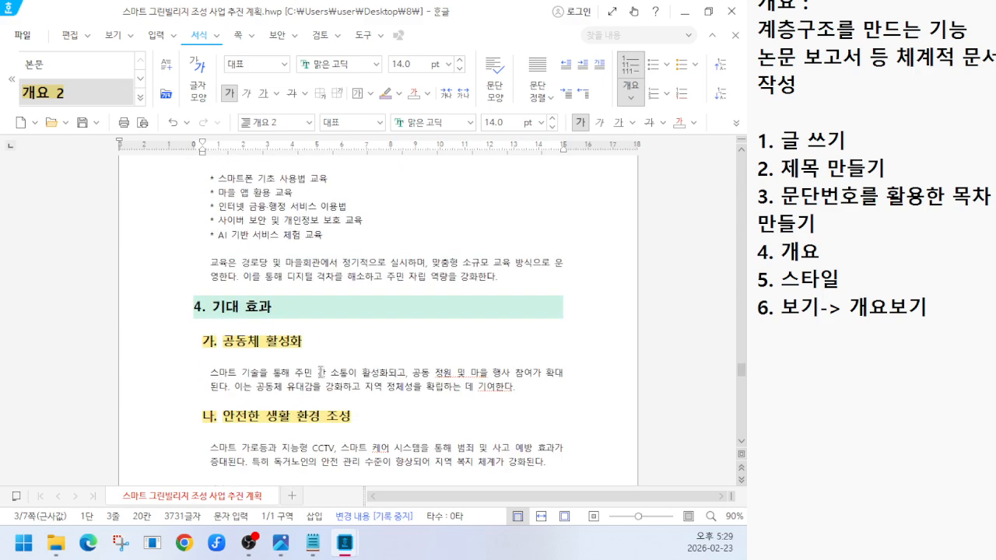
scroll(326, 381, down, 12)
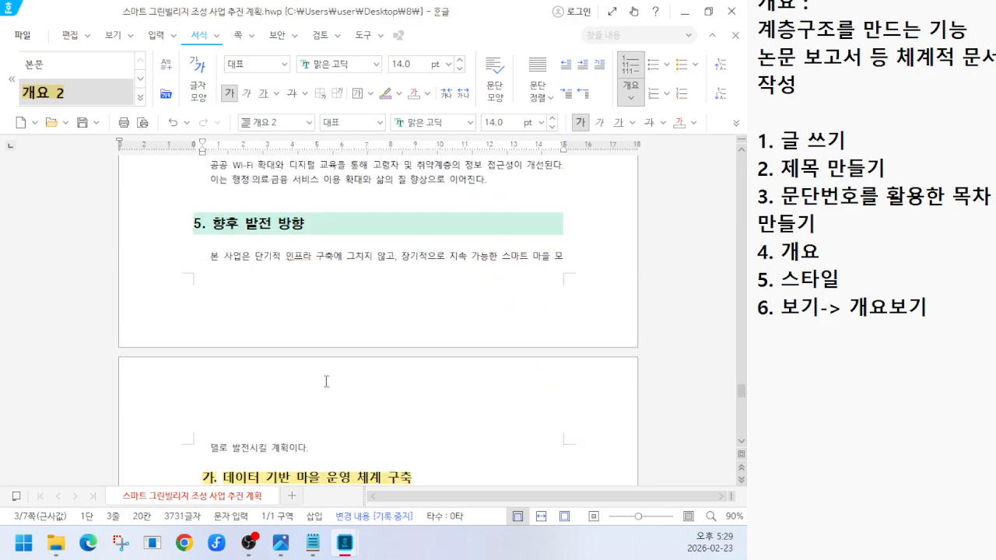
scroll(327, 385, up, 20)
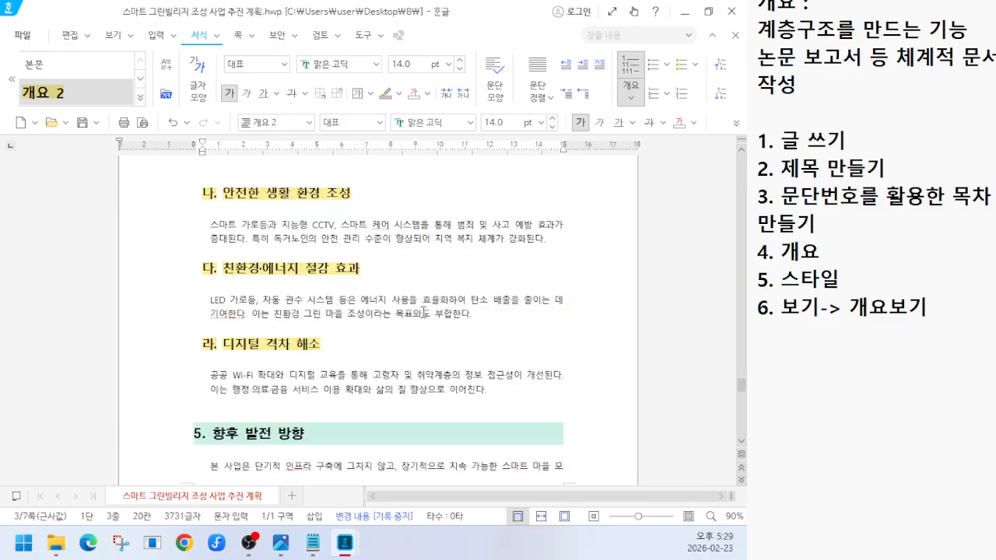
scroll(419, 318, up, 12)
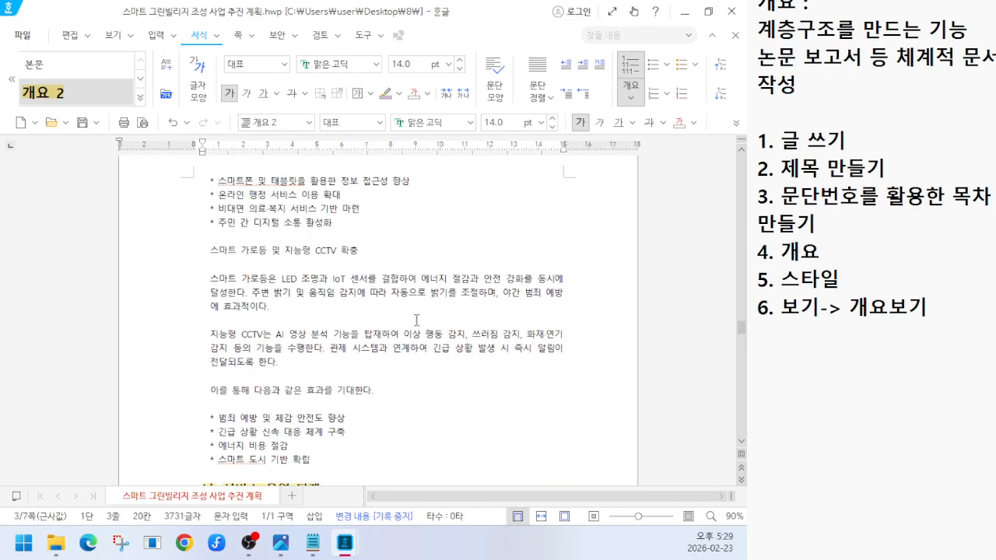
Step: Review the formatted headings back to section 1 and check the 바탕글, 개요 1 and 개요 2 entries among the document styles
scroll(417, 319, up, 10)
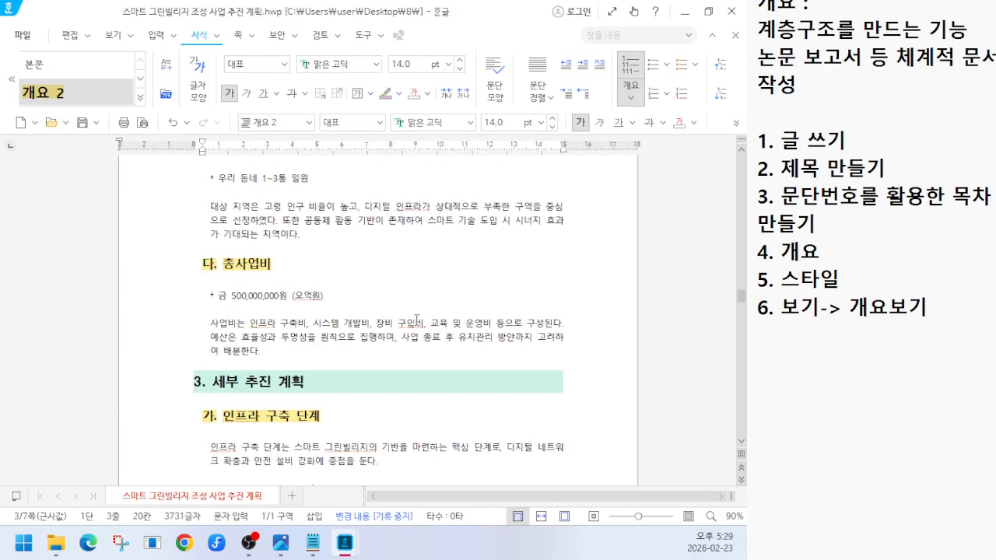
scroll(417, 319, up, 3)
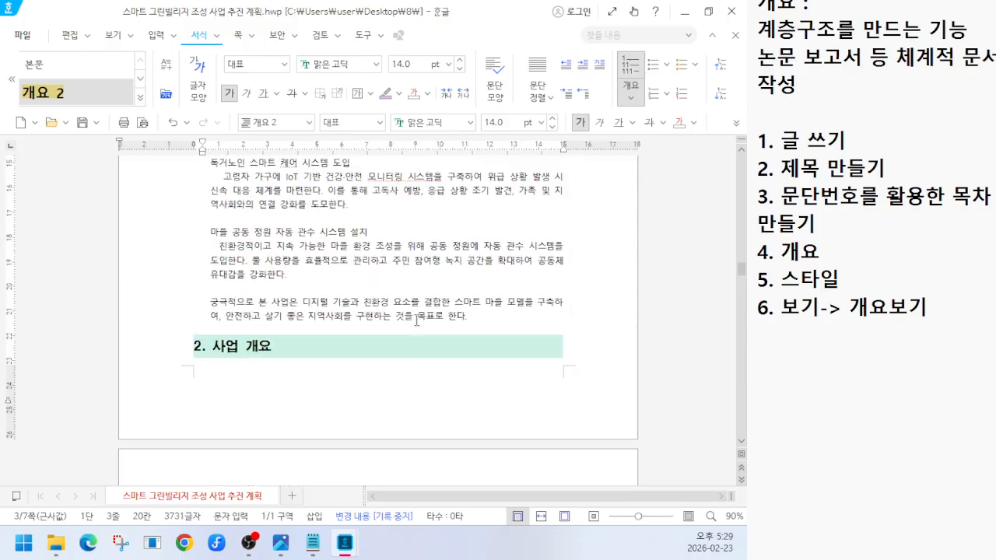
click(309, 123)
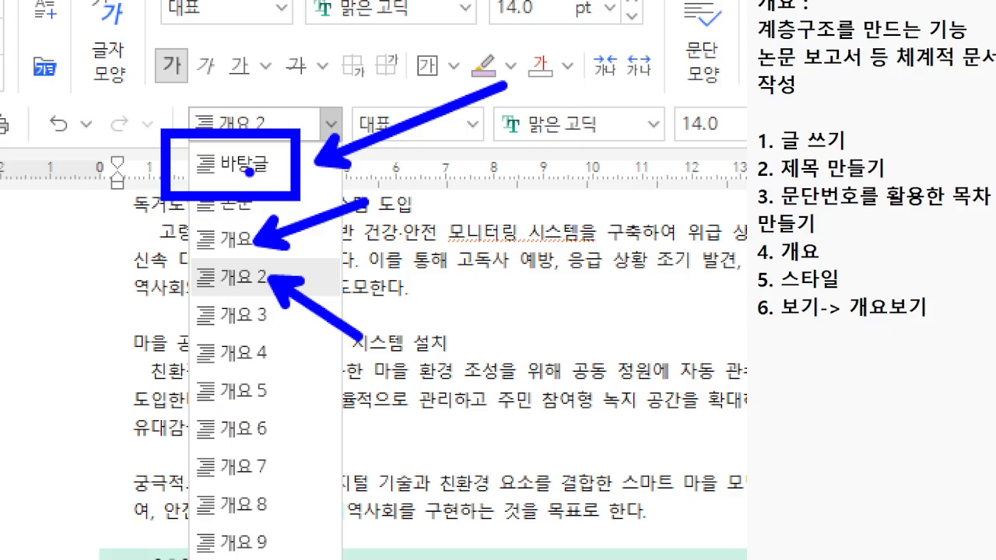
key(Escape)
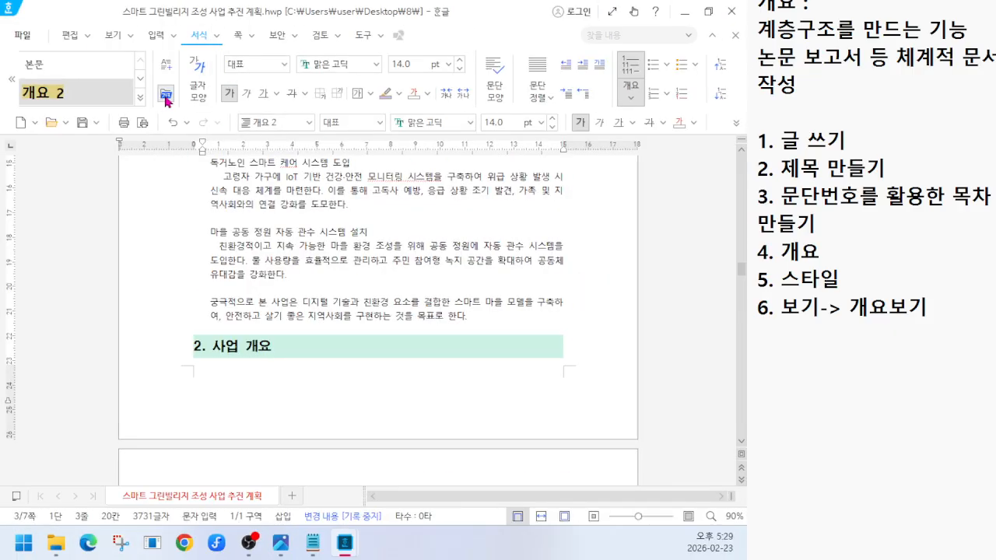
scroll(278, 266, up, 15)
scroll(277, 274, down, 2)
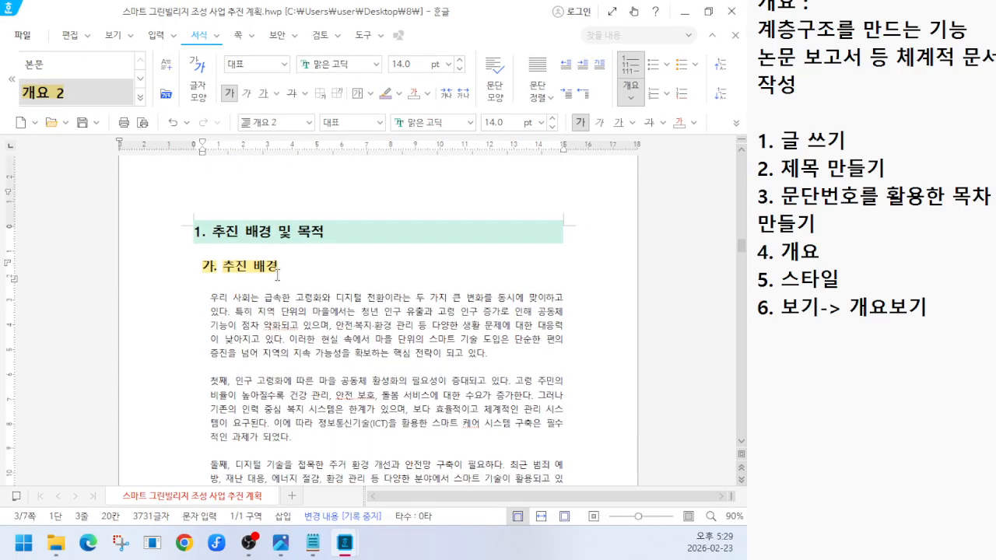
Step: Show the 개요 보기 task pane beside the document
click(130, 37)
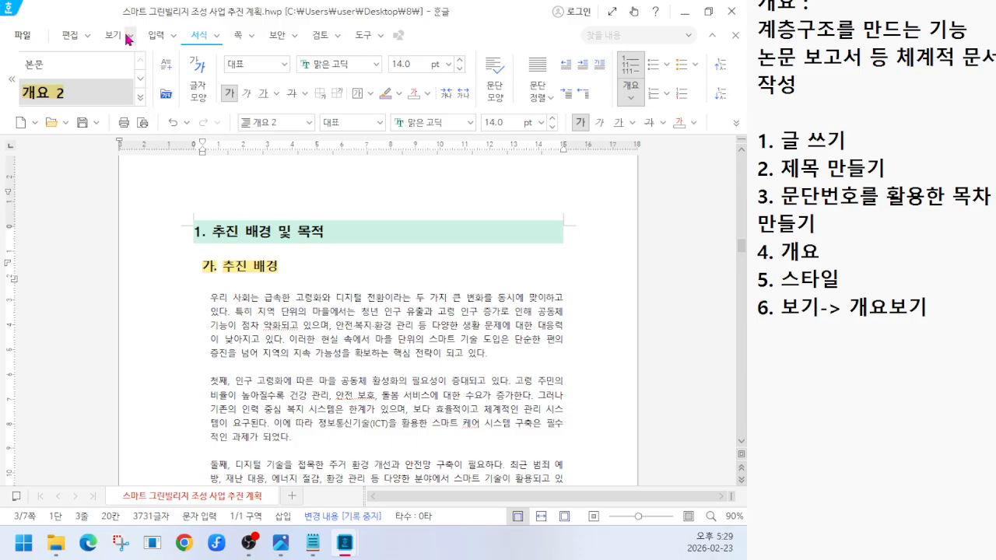
click(130, 36)
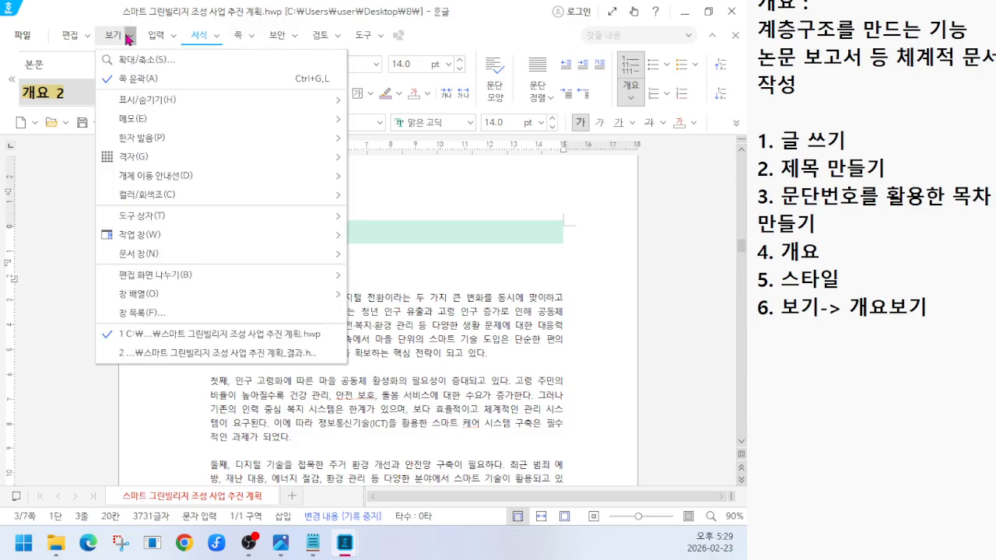
mouse_move(178, 241)
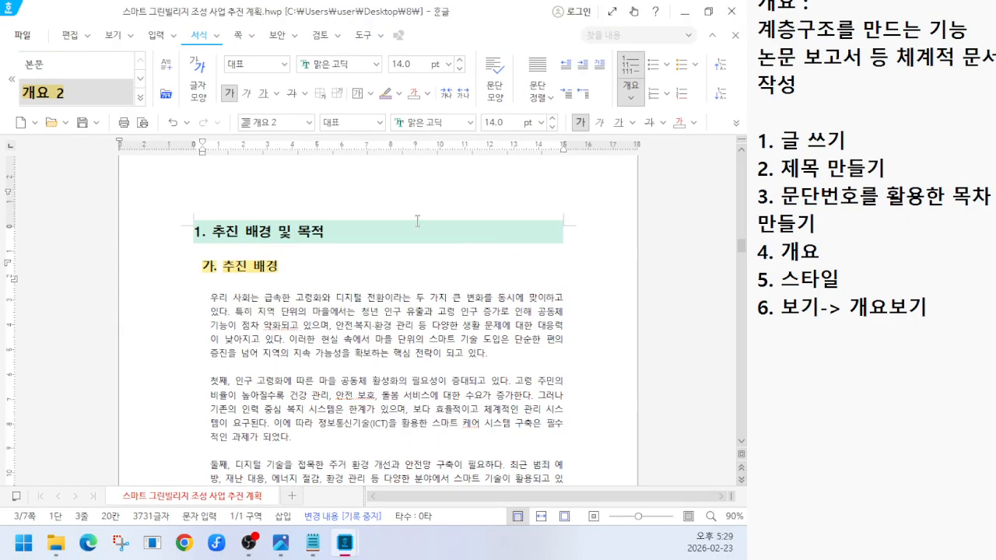
click(116, 39)
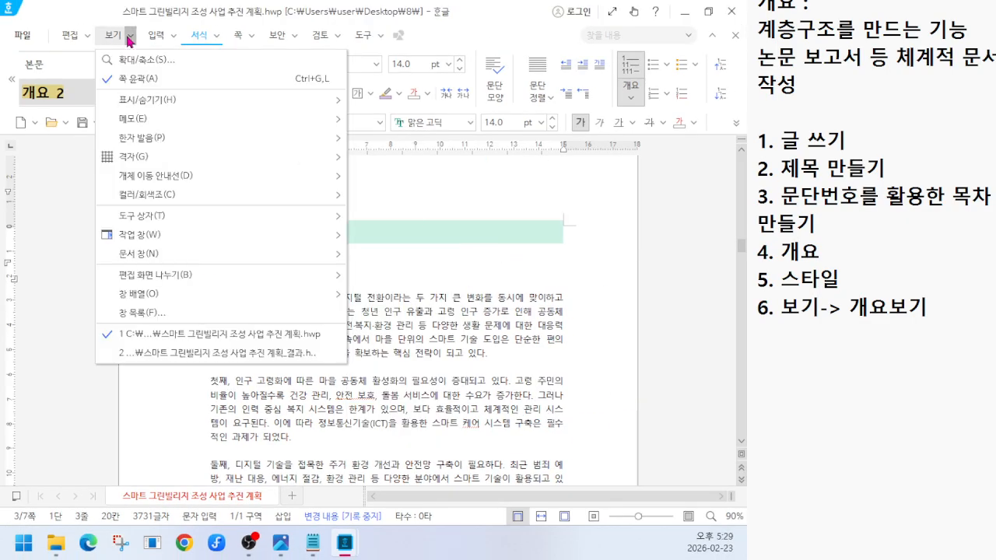
mouse_move(173, 243)
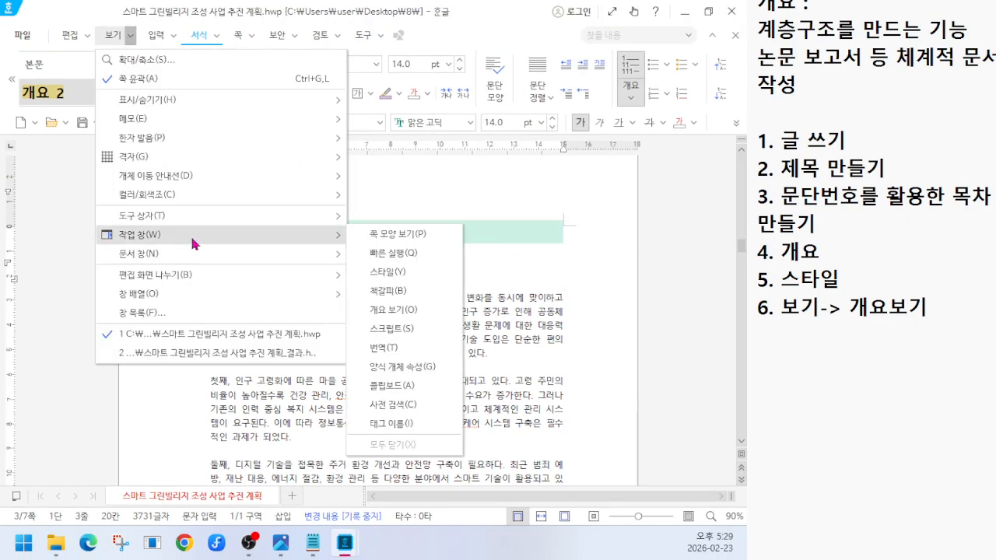
click(412, 312)
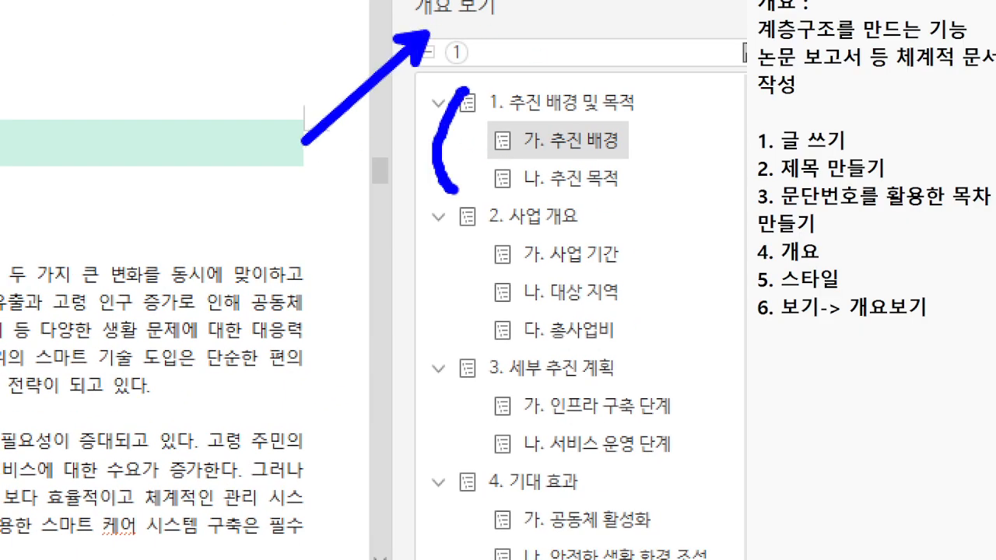
Step: Examine the outline hierarchy from 1. 추진 배경 및 목적 through 6. 결론, including the 가/나/다 sub-items
mouse_move(479, 244)
mouse_down()
mouse_move(449, 271)
mouse_move(465, 346)
mouse_up()
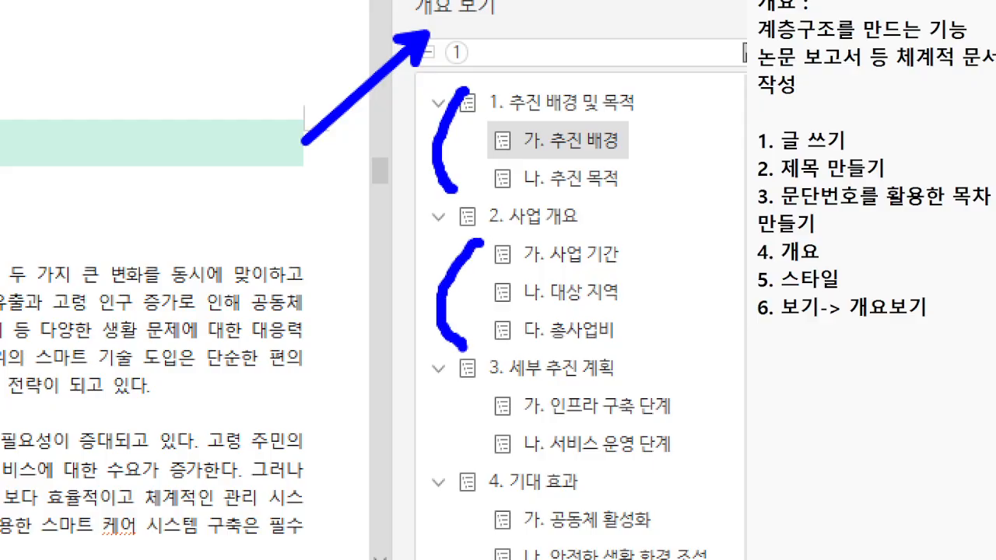
drag(486, 391, 484, 482)
drag(449, 512, 416, 559)
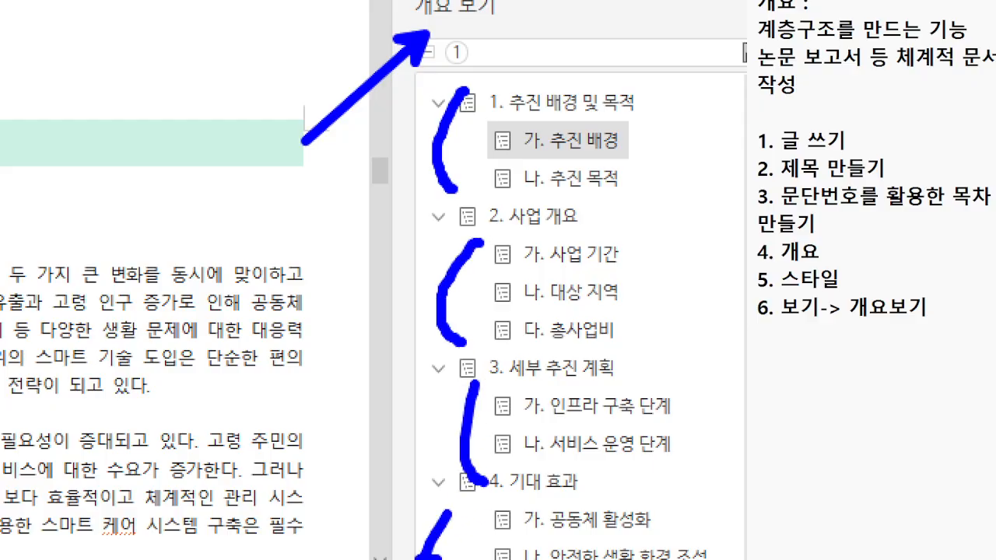
key(Escape)
scroll(637, 423, down, 2)
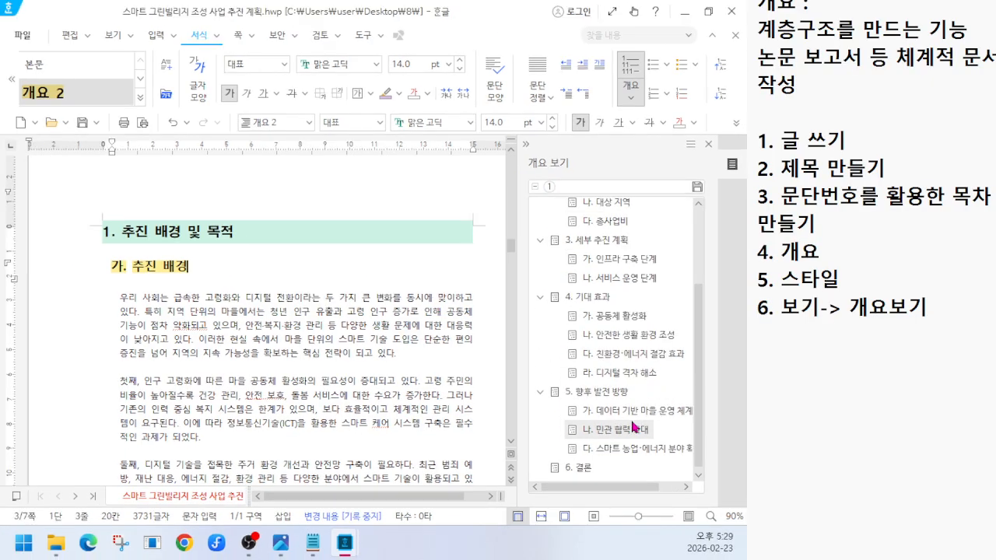
key(ctrl+1)
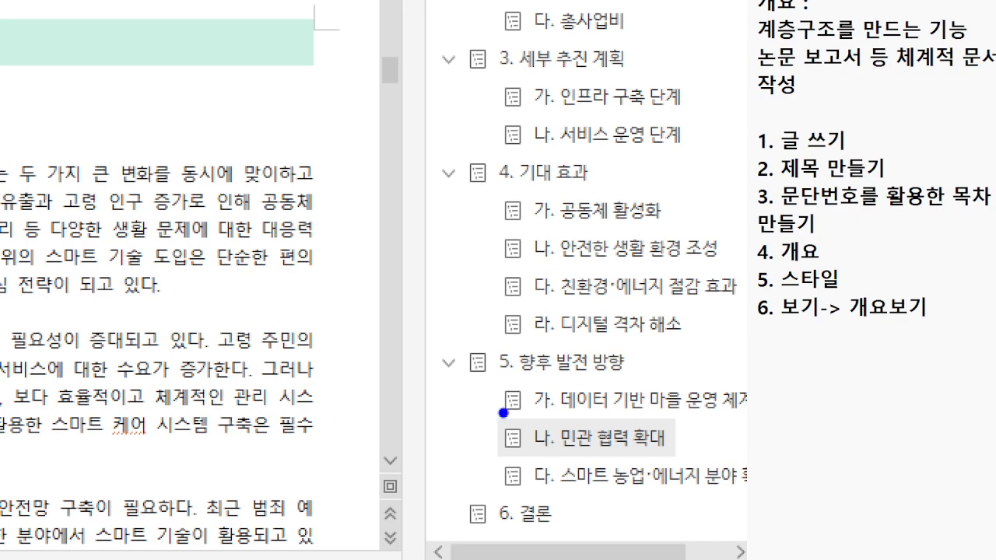
drag(564, 390, 558, 445)
key(Escape)
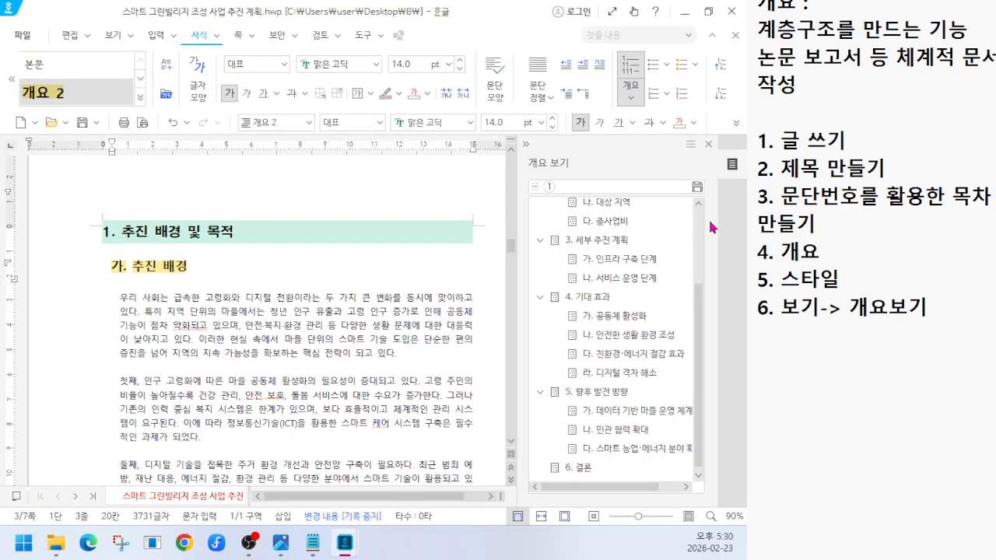
scroll(644, 288, up, 2)
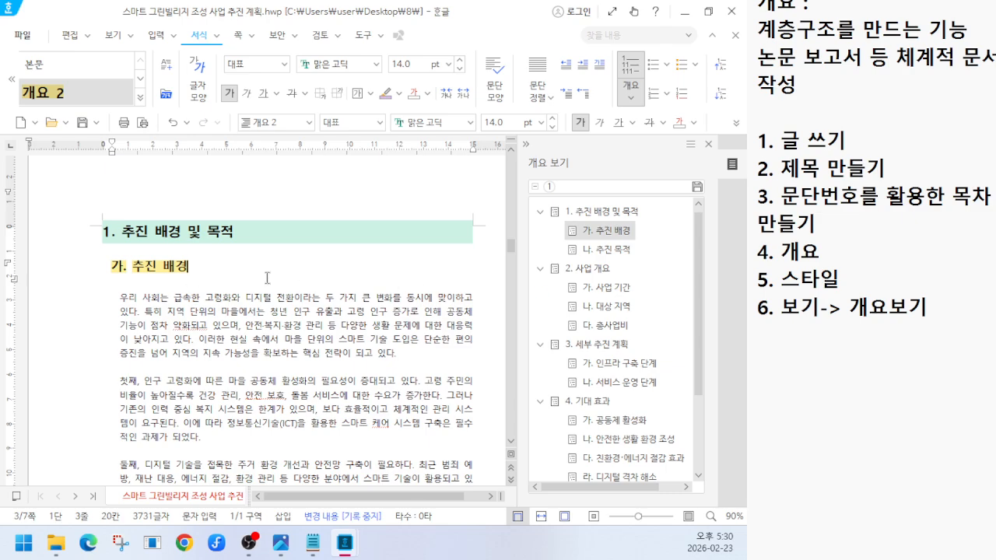
Step: On the 목차 page, increase the left indent of 가. 추진 배경 and 나. 추진 목적 so they sit under item 1
scroll(266, 278, up, 10)
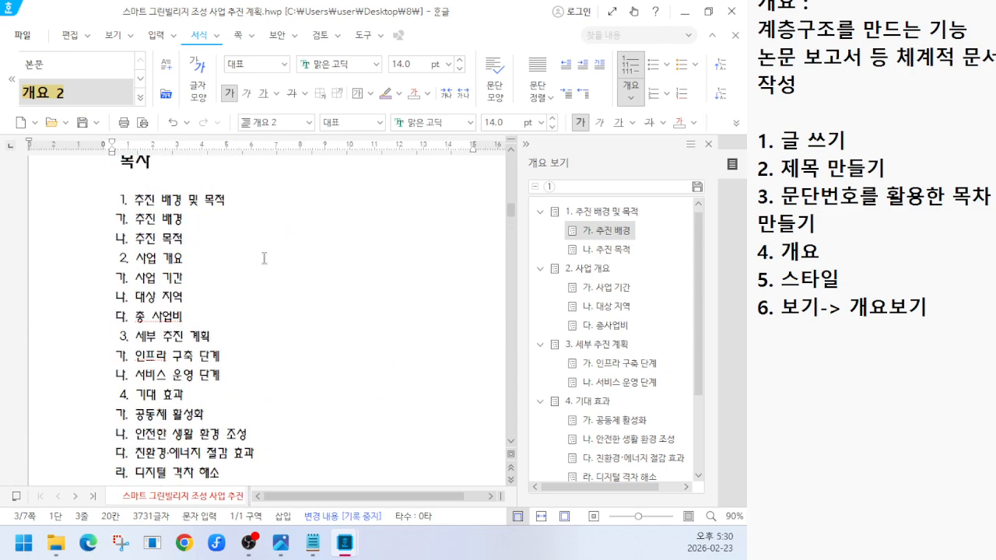
drag(124, 224, 189, 242)
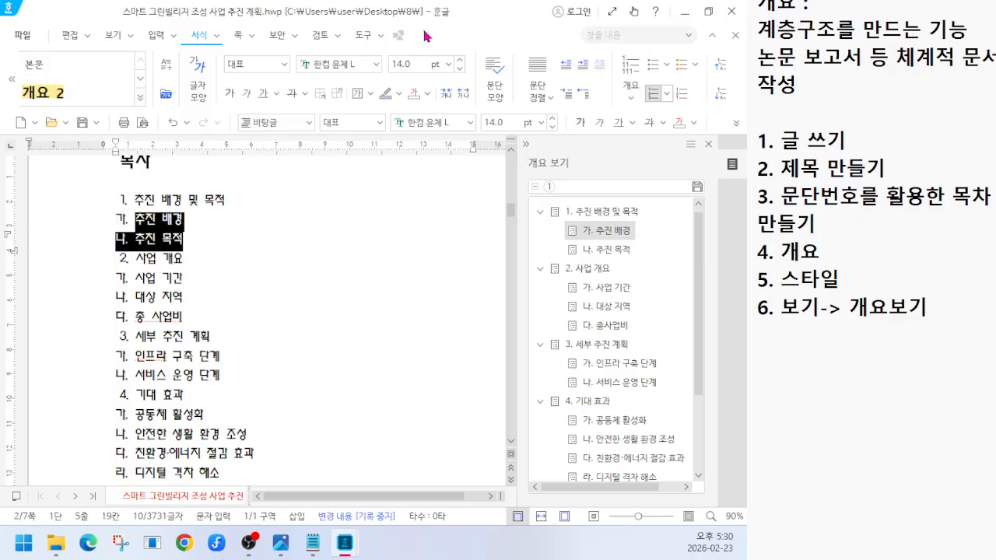
click(581, 67)
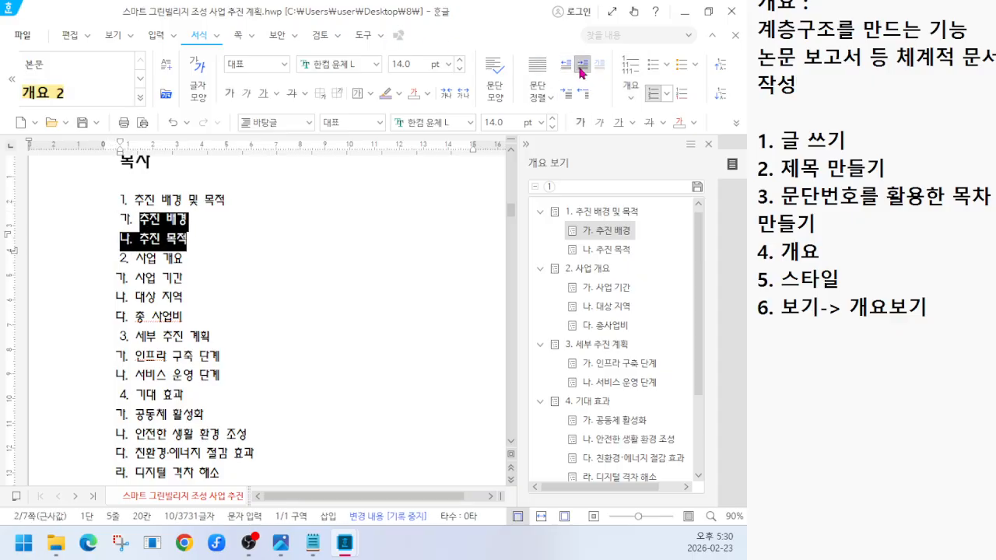
click(581, 72)
click(581, 70)
click(580, 70)
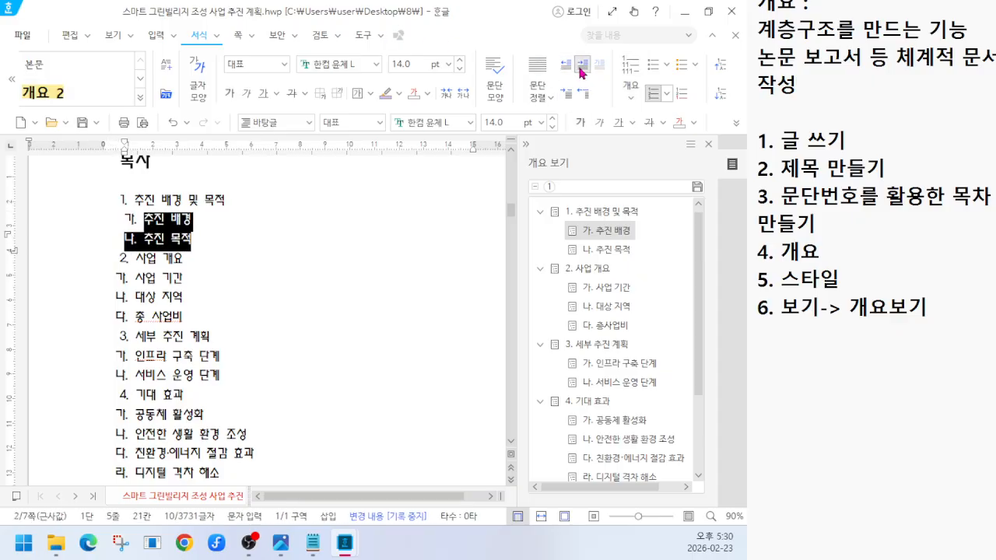
click(581, 70)
click(580, 70)
click(580, 70)
click(581, 70)
click(581, 70)
click(581, 70)
click(580, 70)
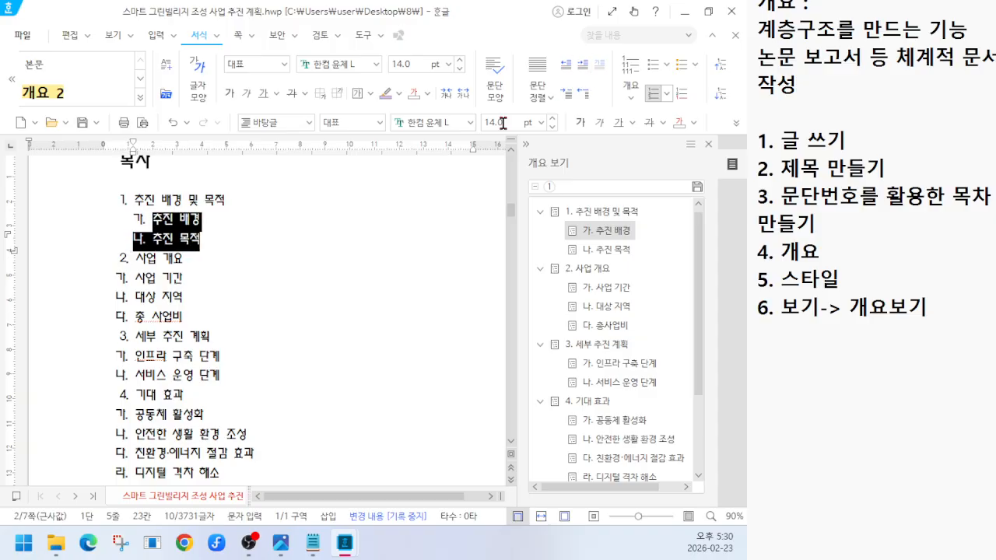
Step: Increase the left indent of the 목차 entries 사업 기간, 대상 지역 and 총 사업비 under item 2
drag(110, 272, 185, 318)
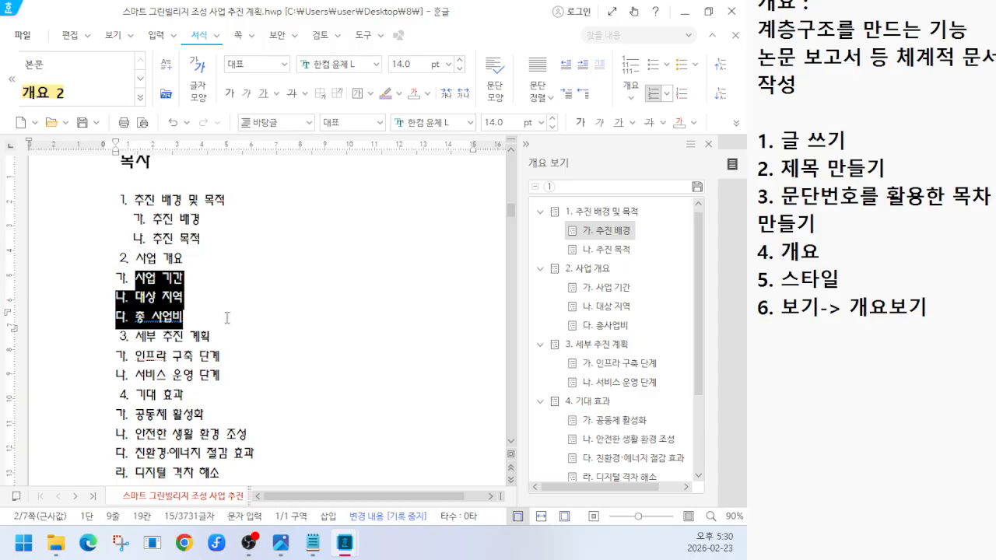
click(585, 70)
click(585, 70)
click(585, 70)
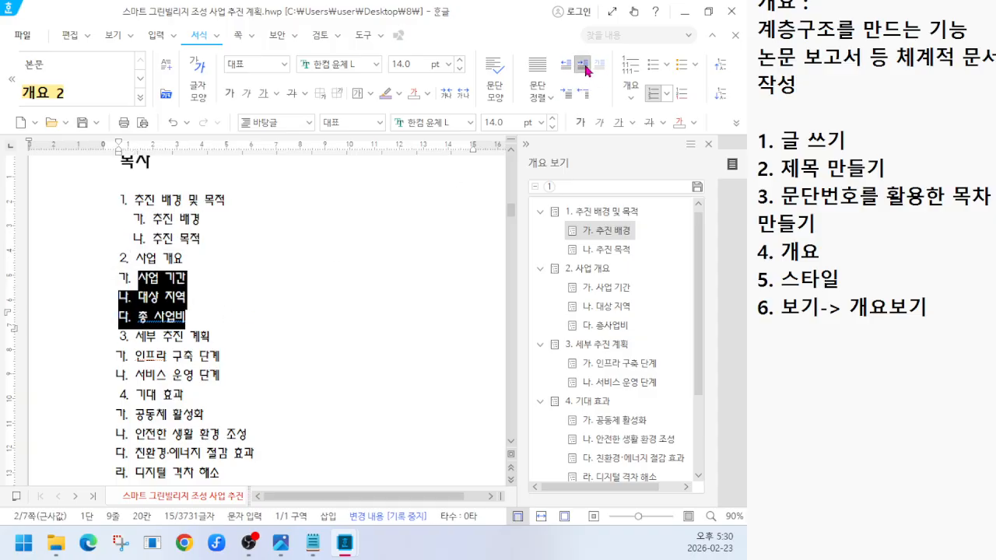
click(585, 70)
click(585, 70)
click(585, 70)
click(585, 70)
click(585, 70)
click(585, 70)
click(585, 70)
click(585, 70)
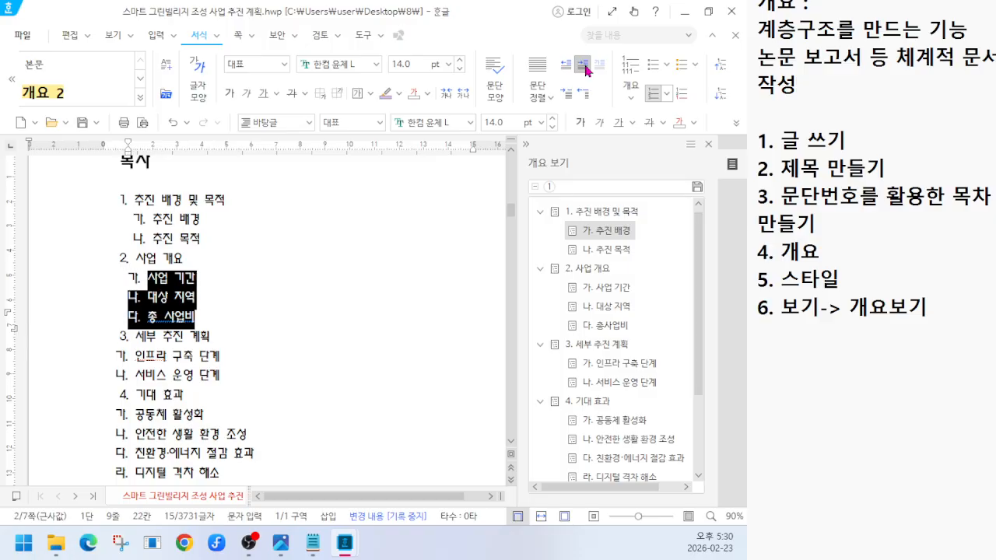
click(585, 70)
click(585, 70)
click(392, 266)
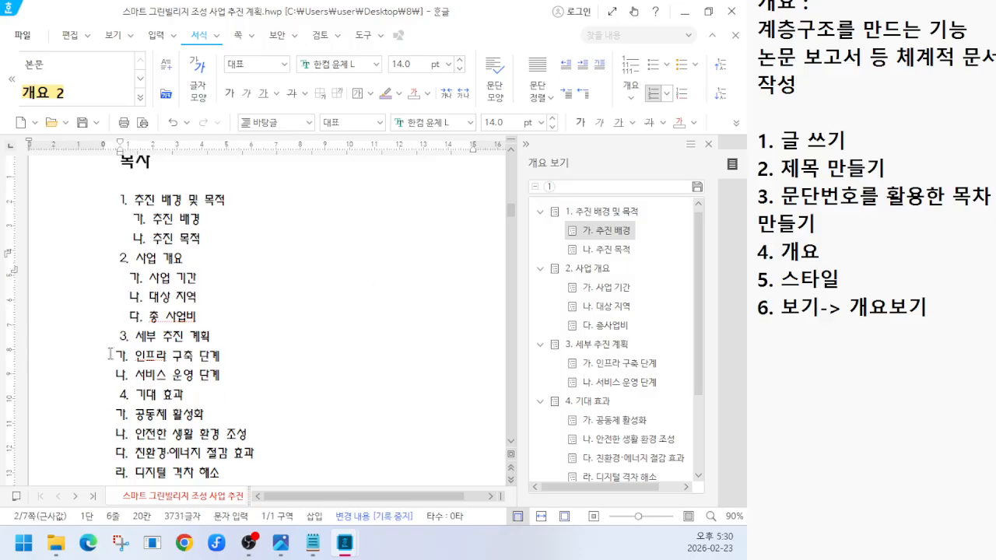
Step: Increase the left indent of the 목차 entries 인프라 구축 단계 and 서비스 운영 단계 under item 3
drag(111, 355, 263, 371)
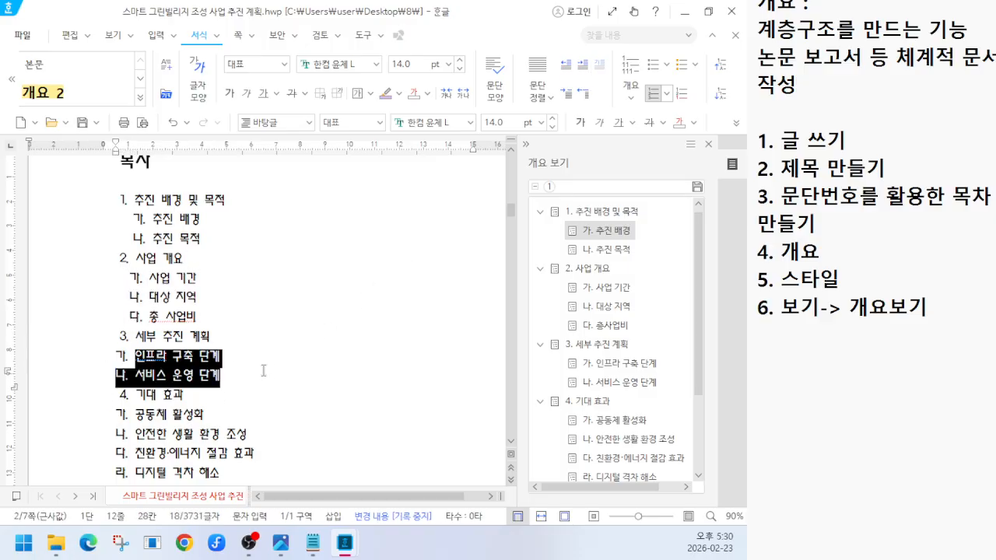
click(586, 71)
click(586, 72)
click(586, 72)
click(586, 71)
click(586, 72)
click(586, 71)
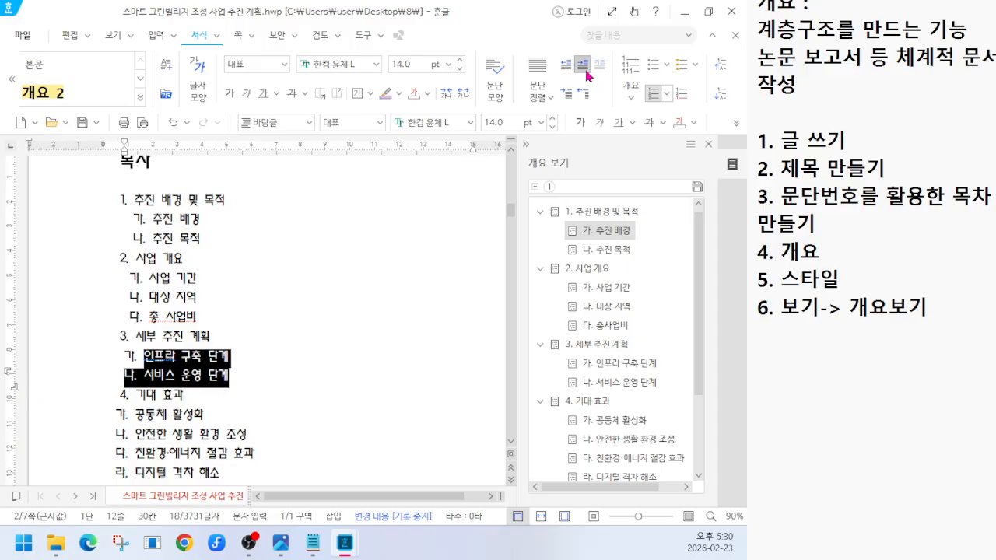
click(586, 71)
click(586, 71)
click(586, 72)
click(586, 72)
click(586, 72)
click(443, 295)
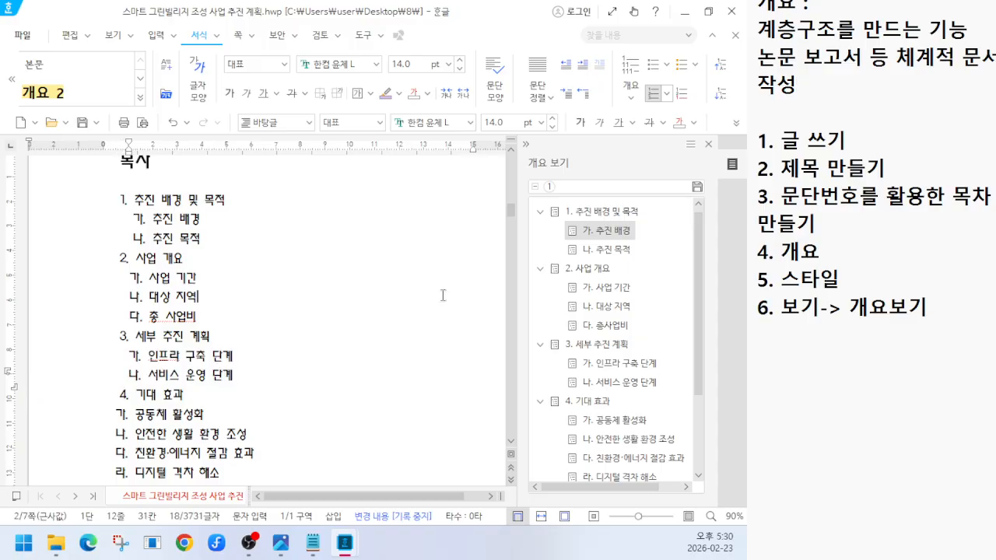
Step: Compare the body headings of sections 1 and 2 with the entries listed in the 개요 보기 pane
scroll(345, 380, down, 3)
scroll(317, 364, up, 2)
scroll(314, 360, down, 8)
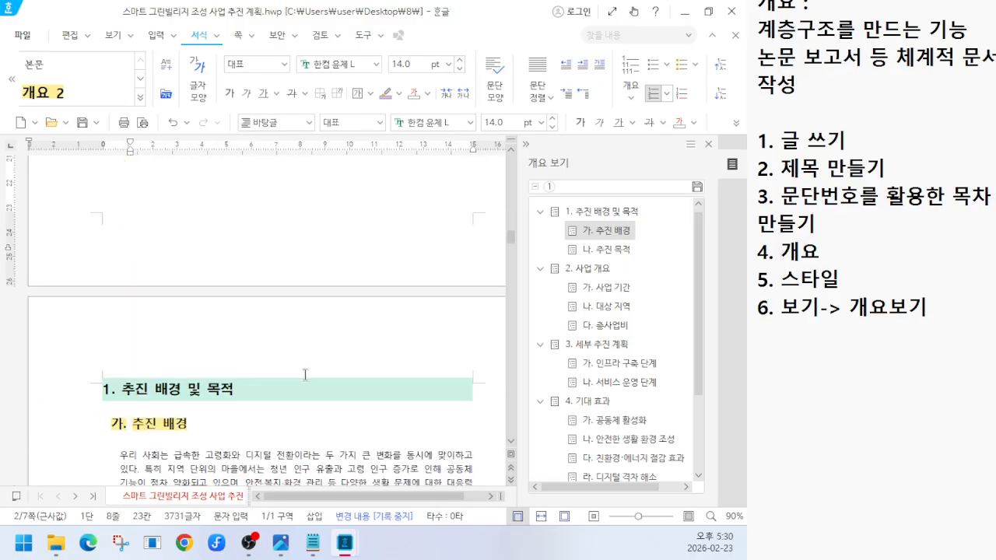
click(252, 278)
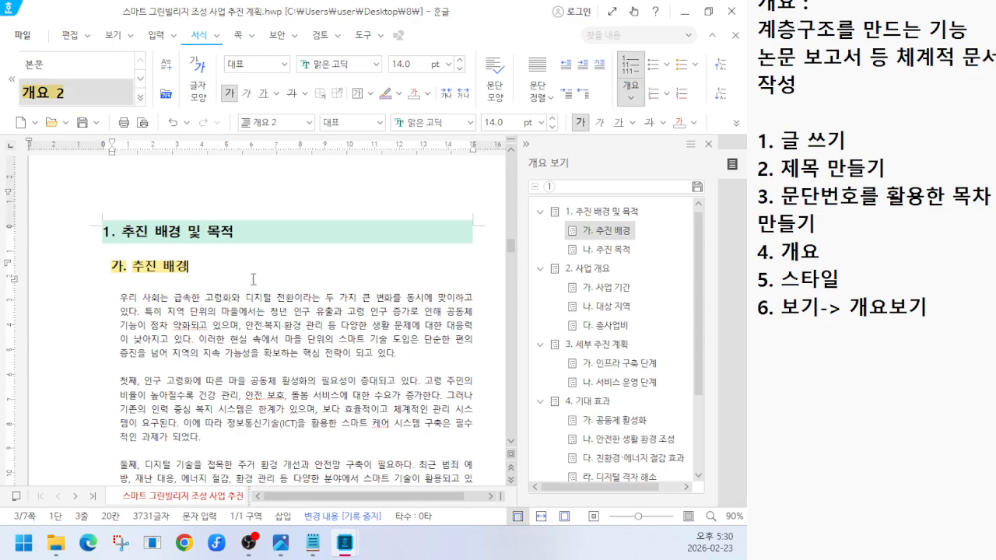
scroll(253, 279, down, 10)
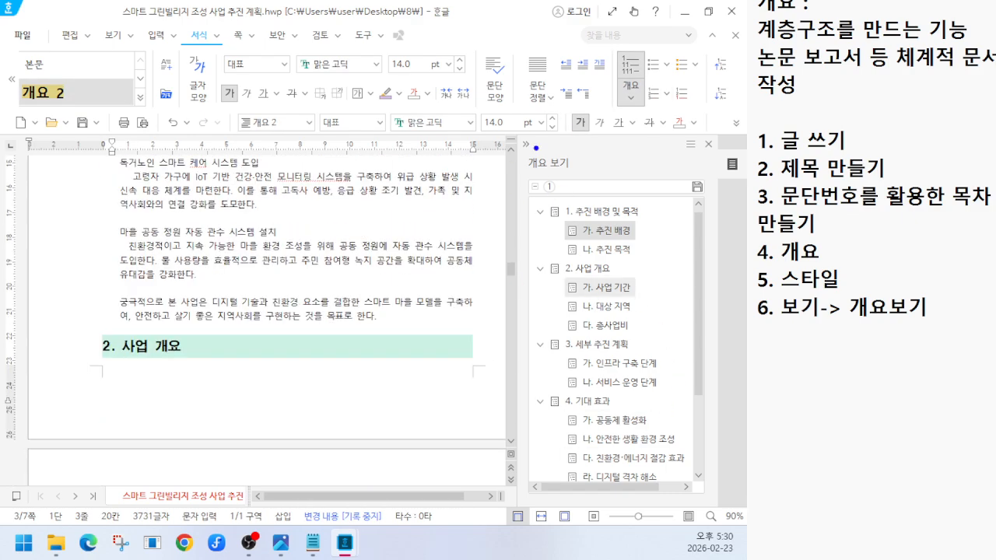
drag(523, 136, 621, 178)
drag(547, 189, 720, 482)
mouse_move(467, 301)
mouse_down()
mouse_move(534, 337)
mouse_move(375, 279)
mouse_up()
key(Escape)
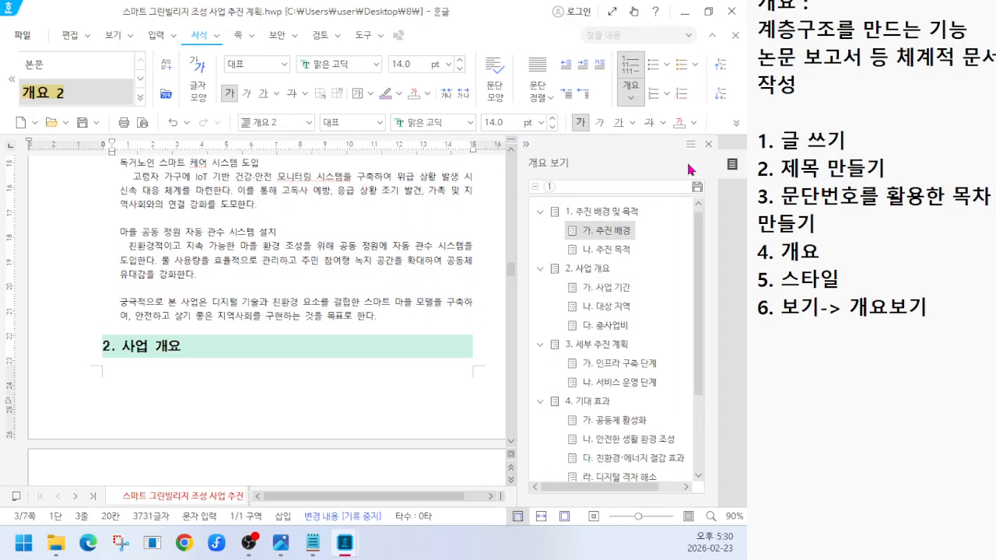
Step: Close the 개요 보기 pane, return to the section 1 heading, and switch to the lesson notes
click(708, 144)
scroll(486, 291, up, 2)
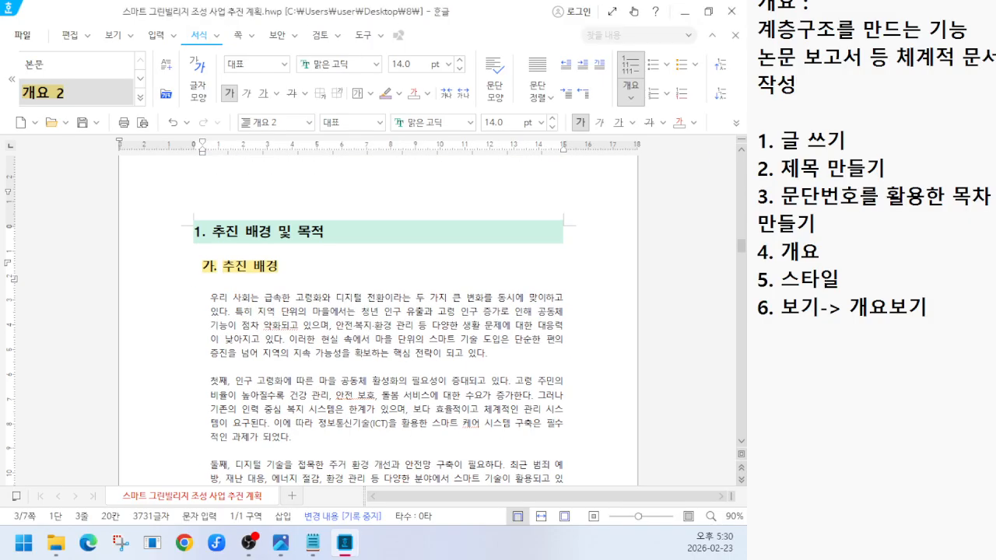
click(759, 389)
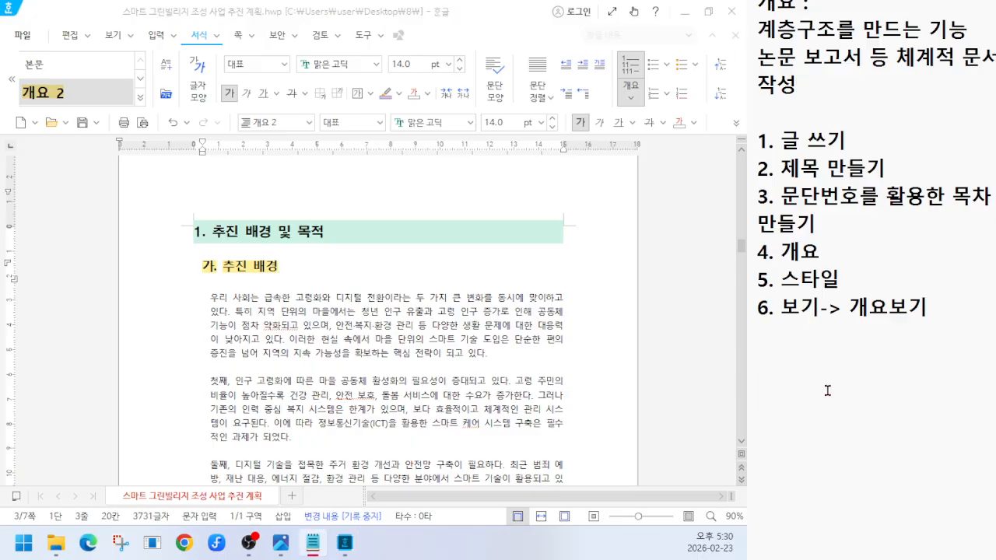